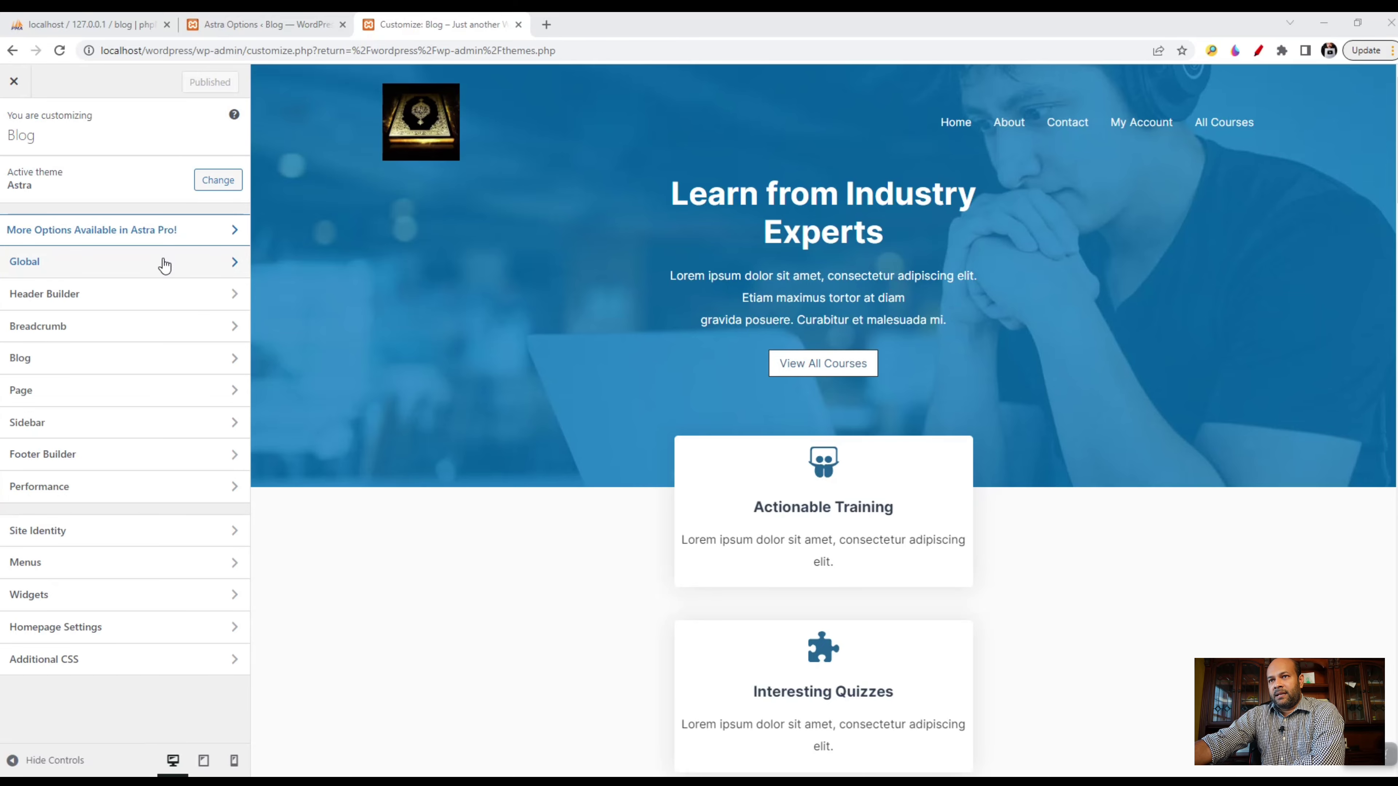
{"action": "left_click", "coordinate": [72, 268]}
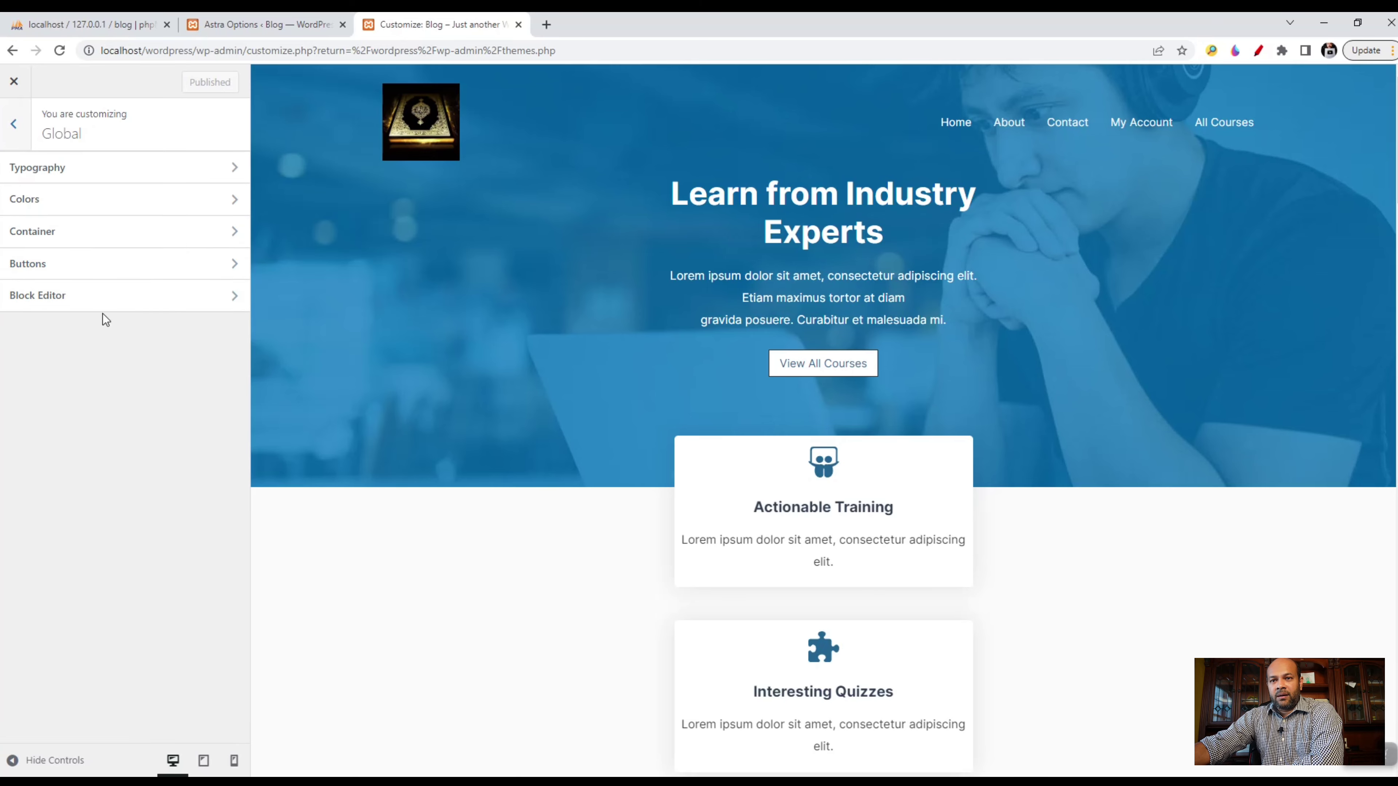
{"action": "left_click", "coordinate": [13, 128]}
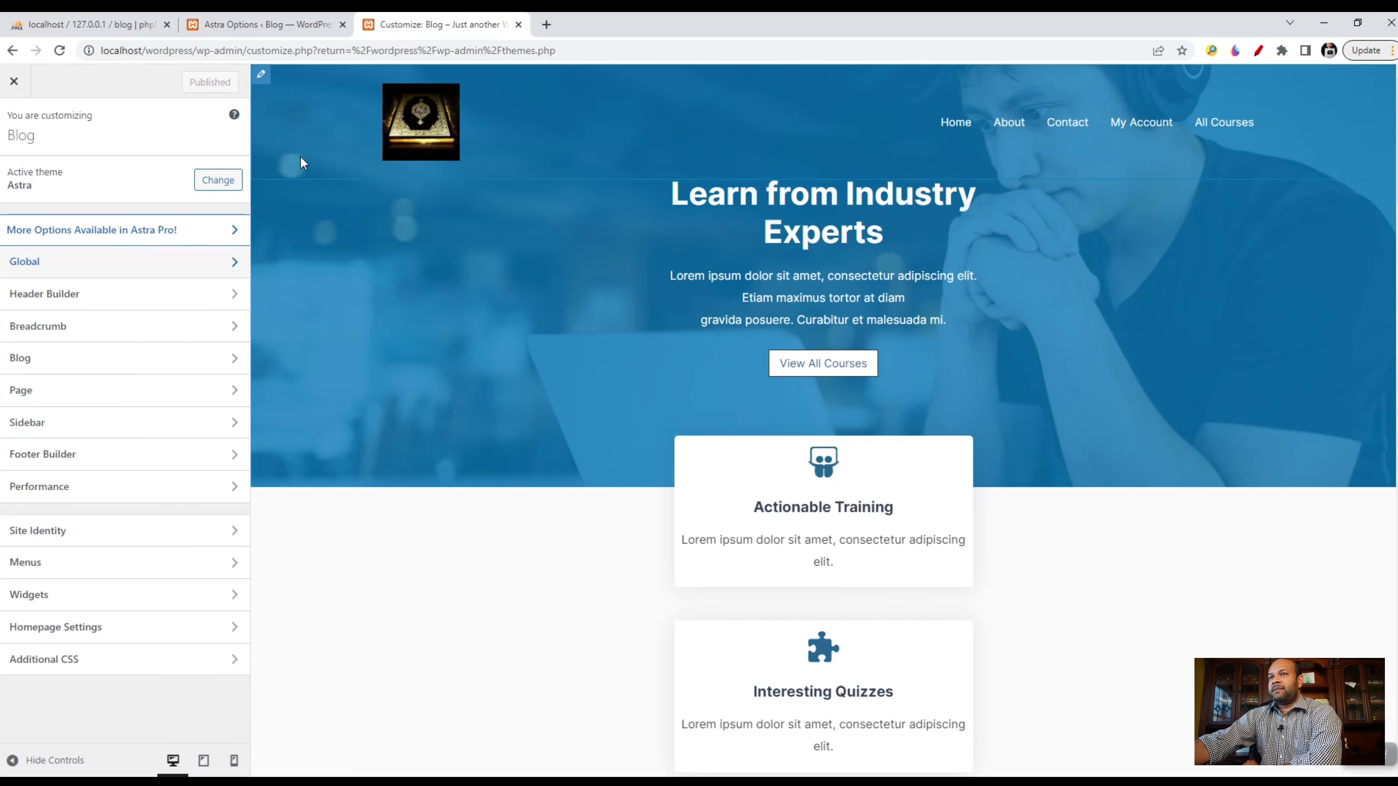
{"action": "scroll", "coordinate": [936, 385], "scroll_direction": "down", "scroll_amount": 6}
{"action": "scroll", "coordinate": [979, 523], "scroll_direction": "up", "scroll_amount": 6}
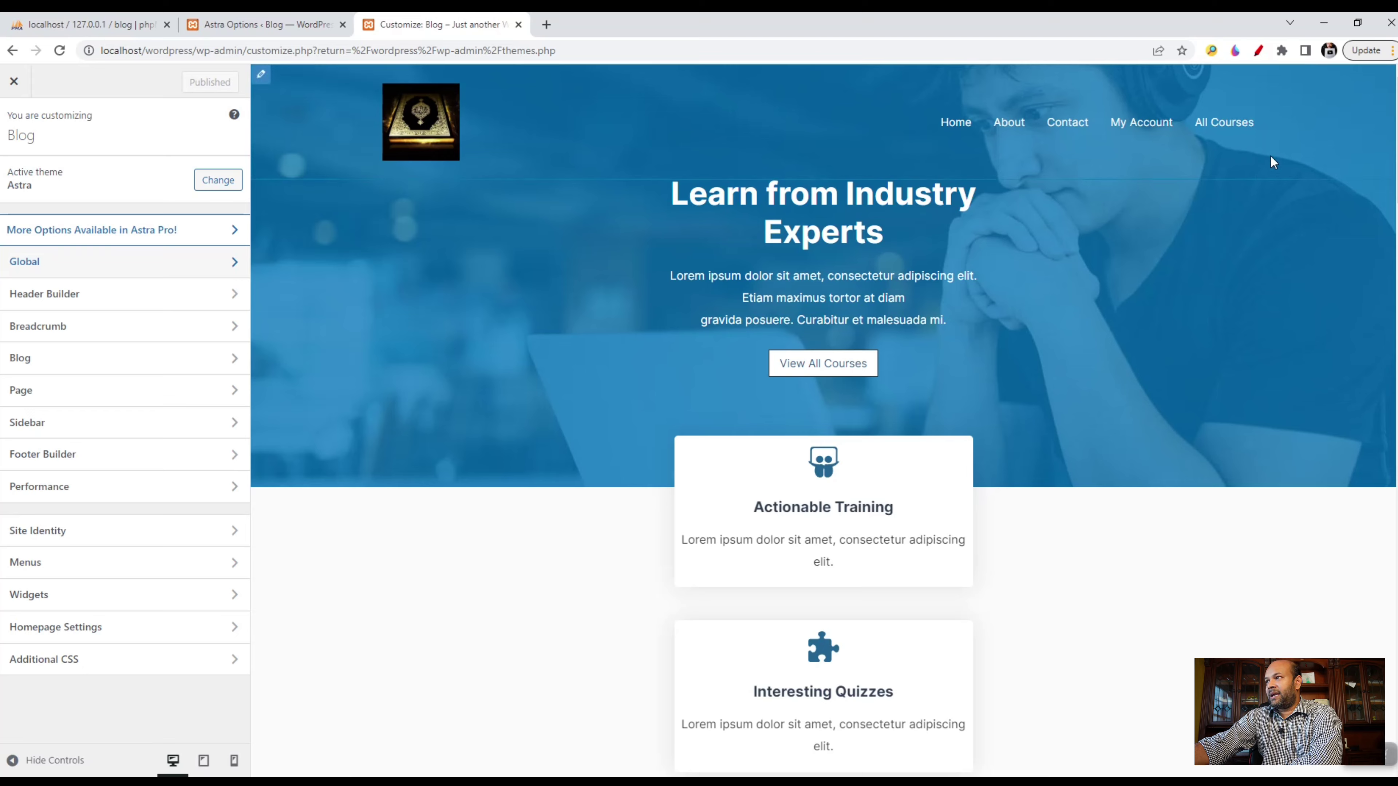
- Mark the logo, navigation menu and header area in the preview with the red drawing pen, and clear the markings
{"action": "left_click", "coordinate": [1258, 51]}
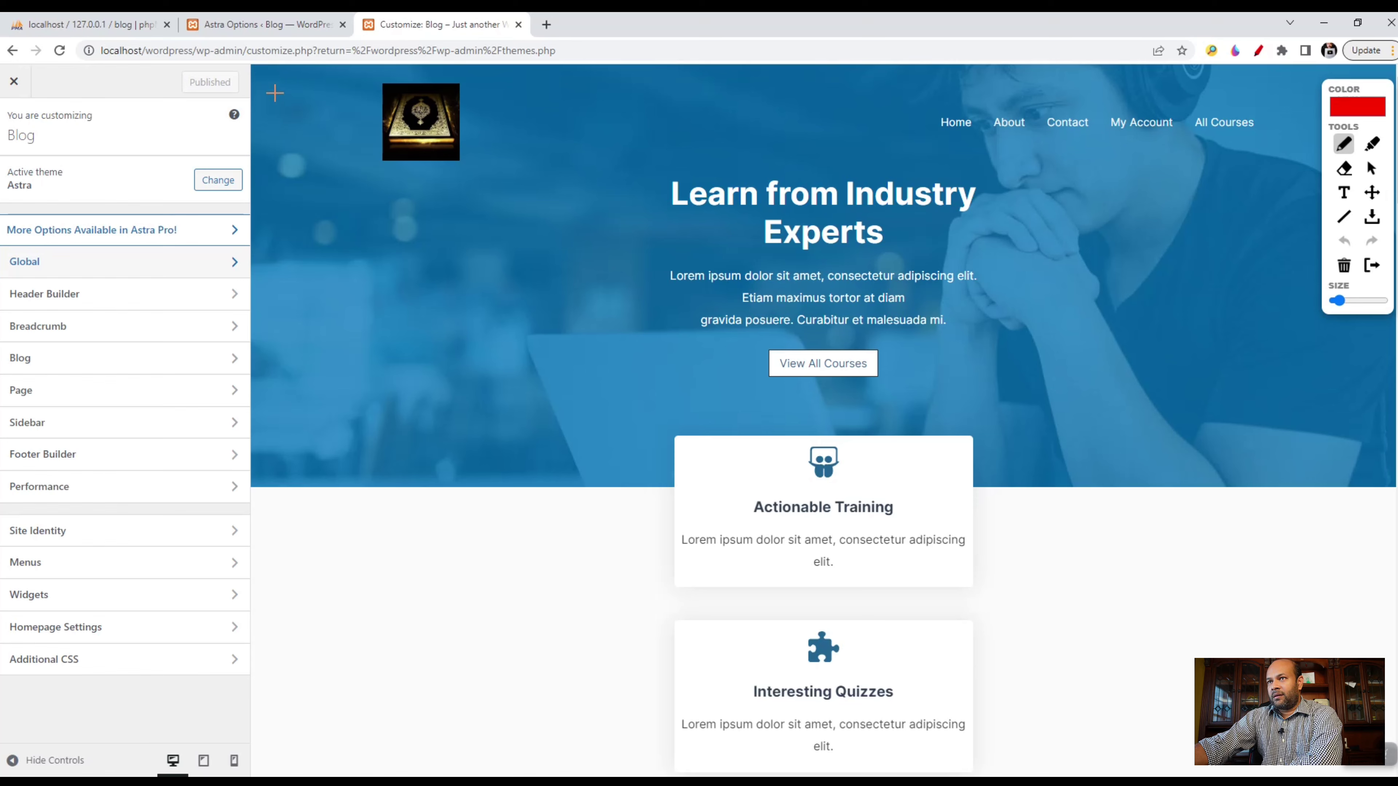
{"action": "mouse_move", "coordinate": [274, 79]}
{"action": "left_mouse_down"}
{"action": "mouse_move", "coordinate": [278, 177]}
{"action": "mouse_move", "coordinate": [561, 188]}
{"action": "mouse_move", "coordinate": [1273, 170]}
{"action": "mouse_move", "coordinate": [1320, 154]}
{"action": "mouse_move", "coordinate": [1319, 80]}
{"action": "mouse_move", "coordinate": [959, 56]}
{"action": "mouse_move", "coordinate": [475, 58]}
{"action": "mouse_move", "coordinate": [256, 77]}
{"action": "mouse_move", "coordinate": [250, 142]}
{"action": "mouse_move", "coordinate": [368, 195]}
{"action": "mouse_move", "coordinate": [412, 42]}
{"action": "mouse_move", "coordinate": [349, 131]}
{"action": "mouse_move", "coordinate": [360, 149]}
{"action": "left_mouse_up"}
{"action": "mouse_move", "coordinate": [930, 132]}
{"action": "left_mouse_down"}
{"action": "mouse_move", "coordinate": [960, 92]}
{"action": "mouse_move", "coordinate": [1255, 105]}
{"action": "mouse_move", "coordinate": [1274, 141]}
{"action": "mouse_move", "coordinate": [986, 153]}
{"action": "mouse_move", "coordinate": [930, 131]}
{"action": "mouse_move", "coordinate": [936, 112]}
{"action": "left_mouse_up"}
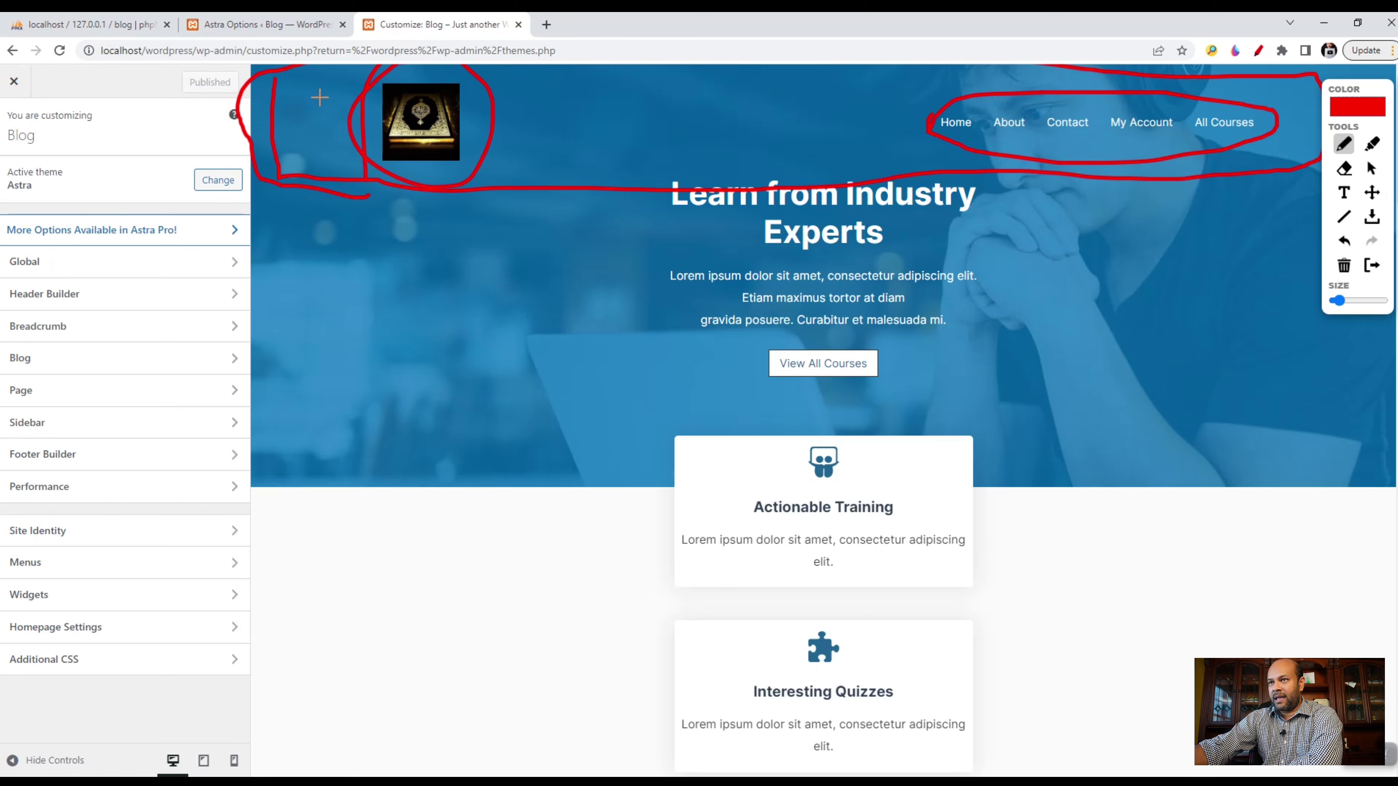
{"action": "left_click_drag", "start_coordinate": [237, 177], "coordinate": [1384, 181]}
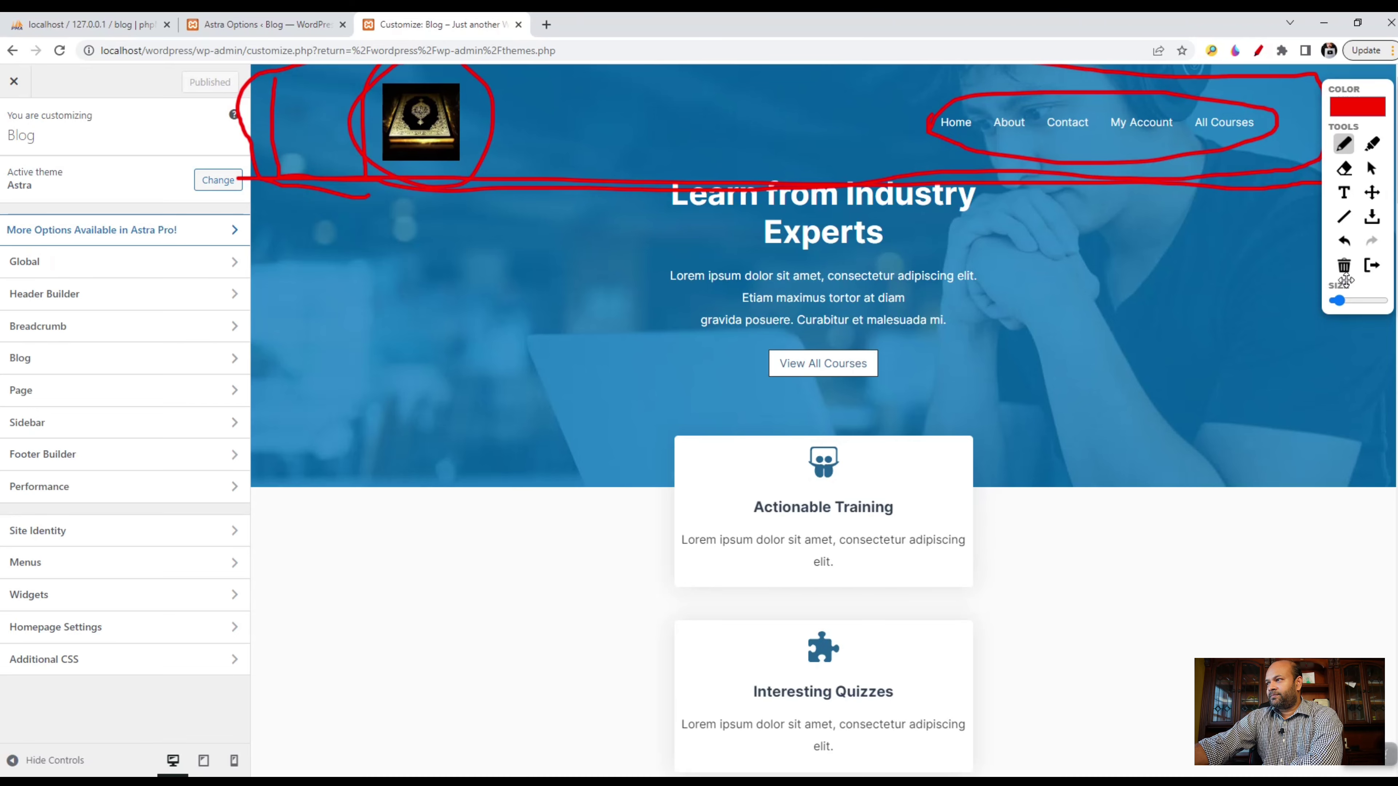
{"action": "left_click", "coordinate": [1344, 265]}
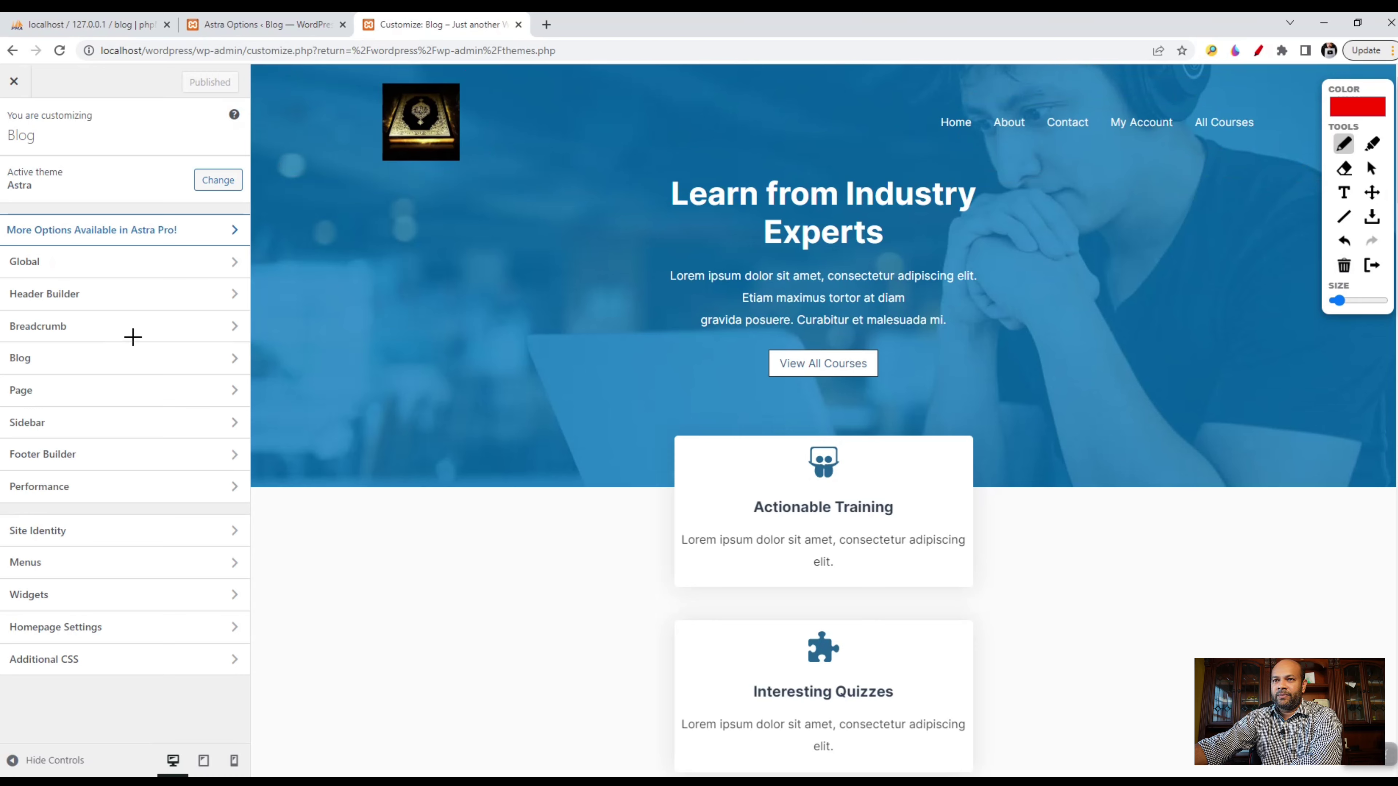
{"action": "left_click", "coordinate": [1259, 52]}
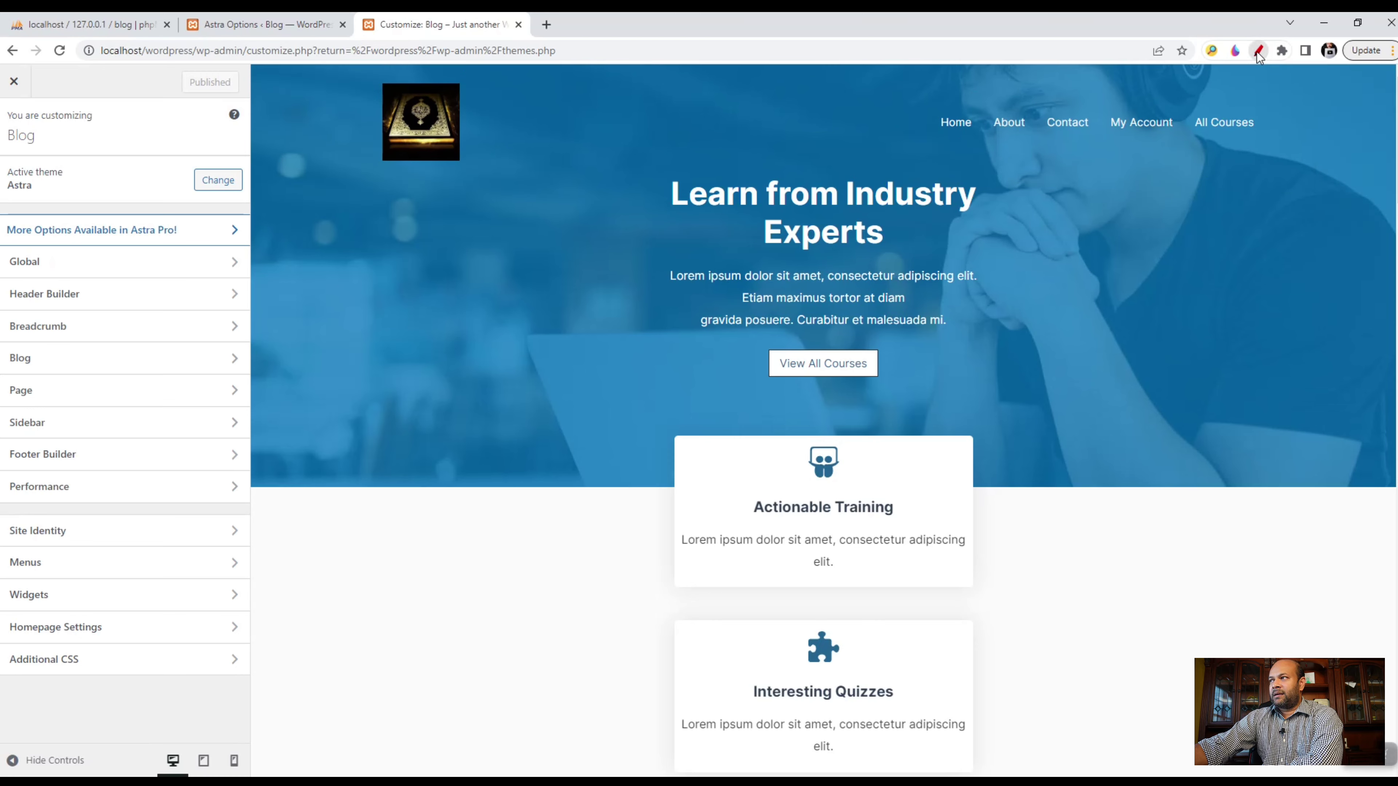
- Open the Header Builder settings
{"action": "left_click", "coordinate": [60, 295]}
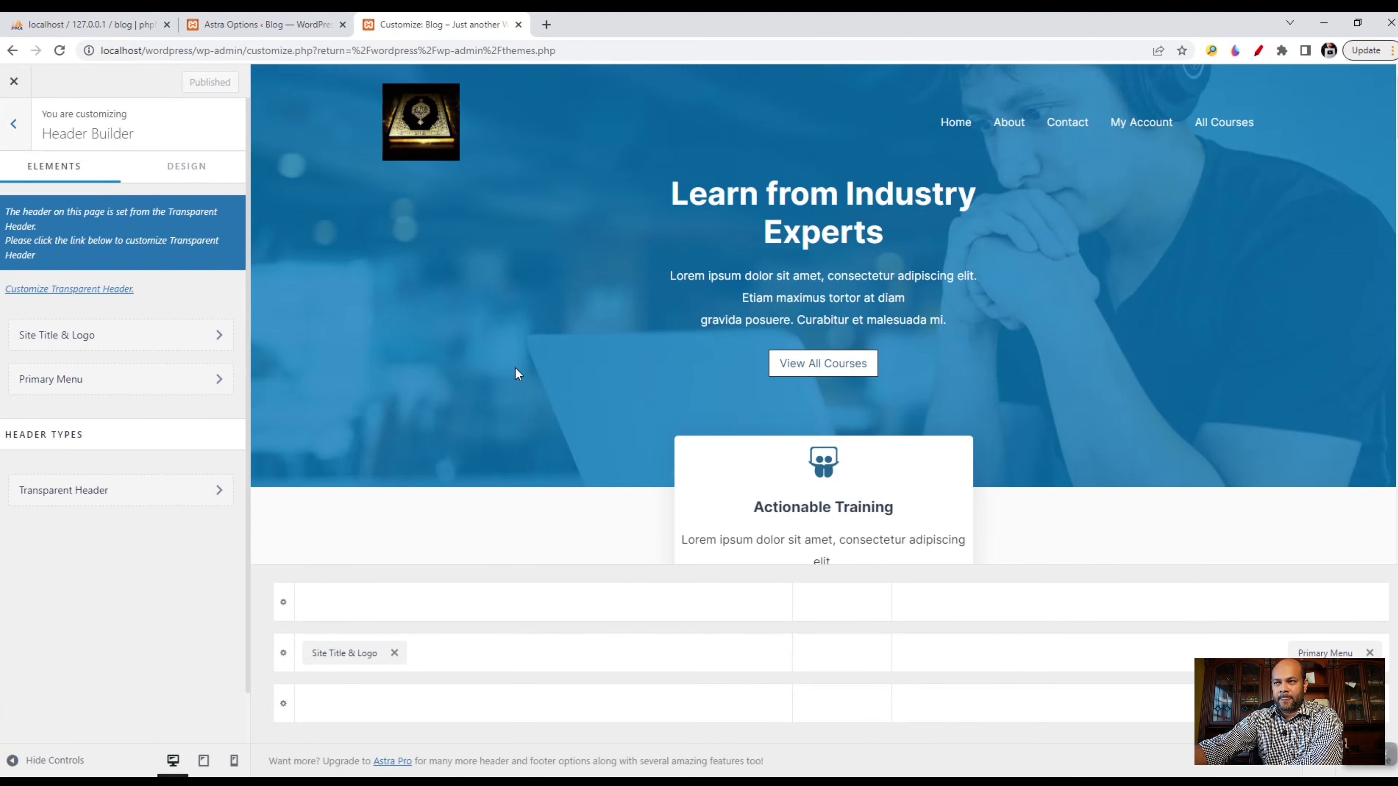
- Circle the Header Builder's Elements, Design, Site Title & Logo, Primary Menu and Transparent Header entries and their preview areas in red, and clear the drawings
{"action": "left_click", "coordinate": [1259, 51]}
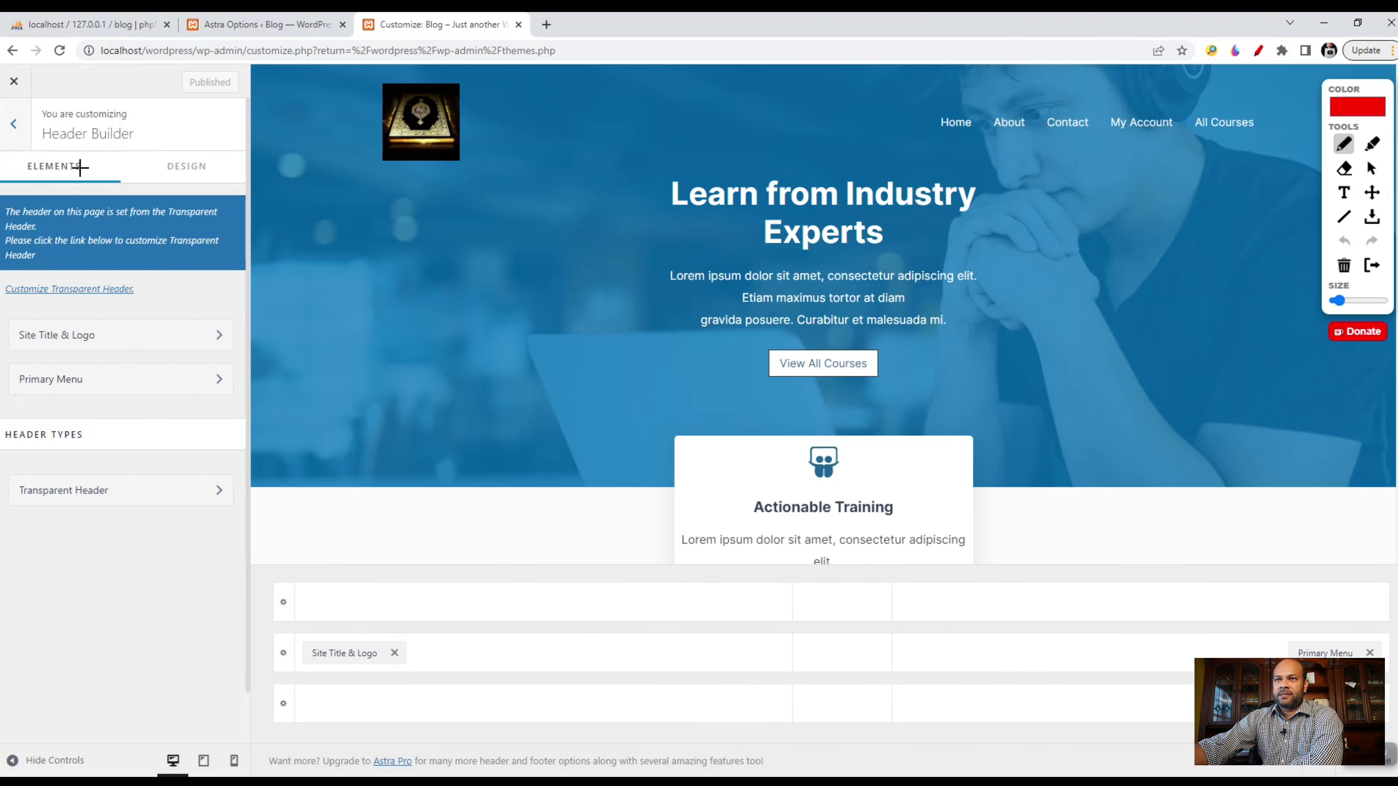
{"action": "mouse_move", "coordinate": [29, 182]}
{"action": "left_mouse_down"}
{"action": "mouse_move", "coordinate": [17, 159]}
{"action": "mouse_move", "coordinate": [83, 152]}
{"action": "mouse_move", "coordinate": [76, 177]}
{"action": "mouse_move", "coordinate": [16, 161]}
{"action": "left_mouse_up"}
{"action": "mouse_move", "coordinate": [162, 182]}
{"action": "left_mouse_down"}
{"action": "mouse_move", "coordinate": [158, 144]}
{"action": "mouse_move", "coordinate": [220, 175]}
{"action": "mouse_move", "coordinate": [151, 172]}
{"action": "mouse_move", "coordinate": [156, 156]}
{"action": "left_mouse_up"}
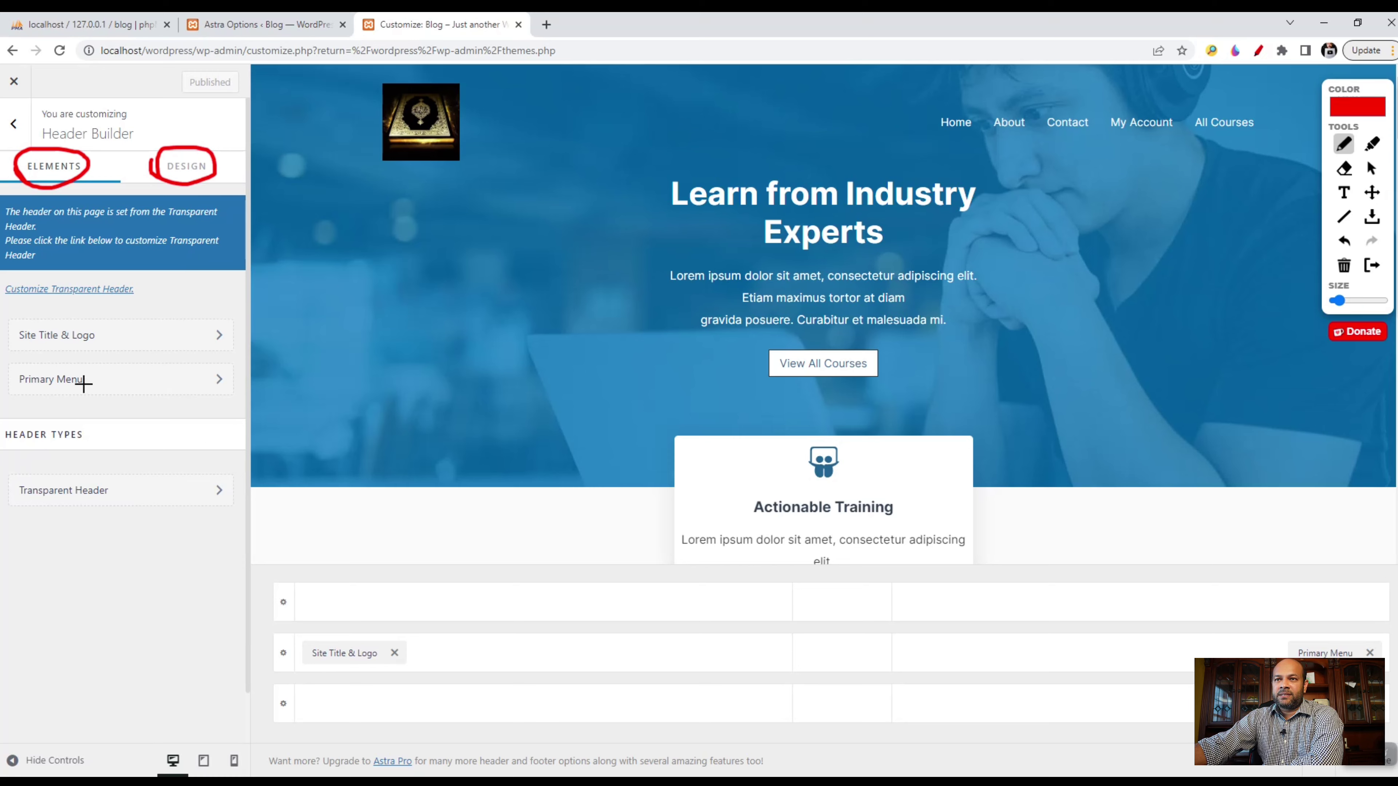
{"action": "mouse_move", "coordinate": [6, 340]}
{"action": "left_mouse_down"}
{"action": "mouse_move", "coordinate": [21, 323]}
{"action": "mouse_move", "coordinate": [86, 318]}
{"action": "mouse_move", "coordinate": [107, 344]}
{"action": "mouse_move", "coordinate": [61, 364]}
{"action": "mouse_move", "coordinate": [3, 333]}
{"action": "left_mouse_up"}
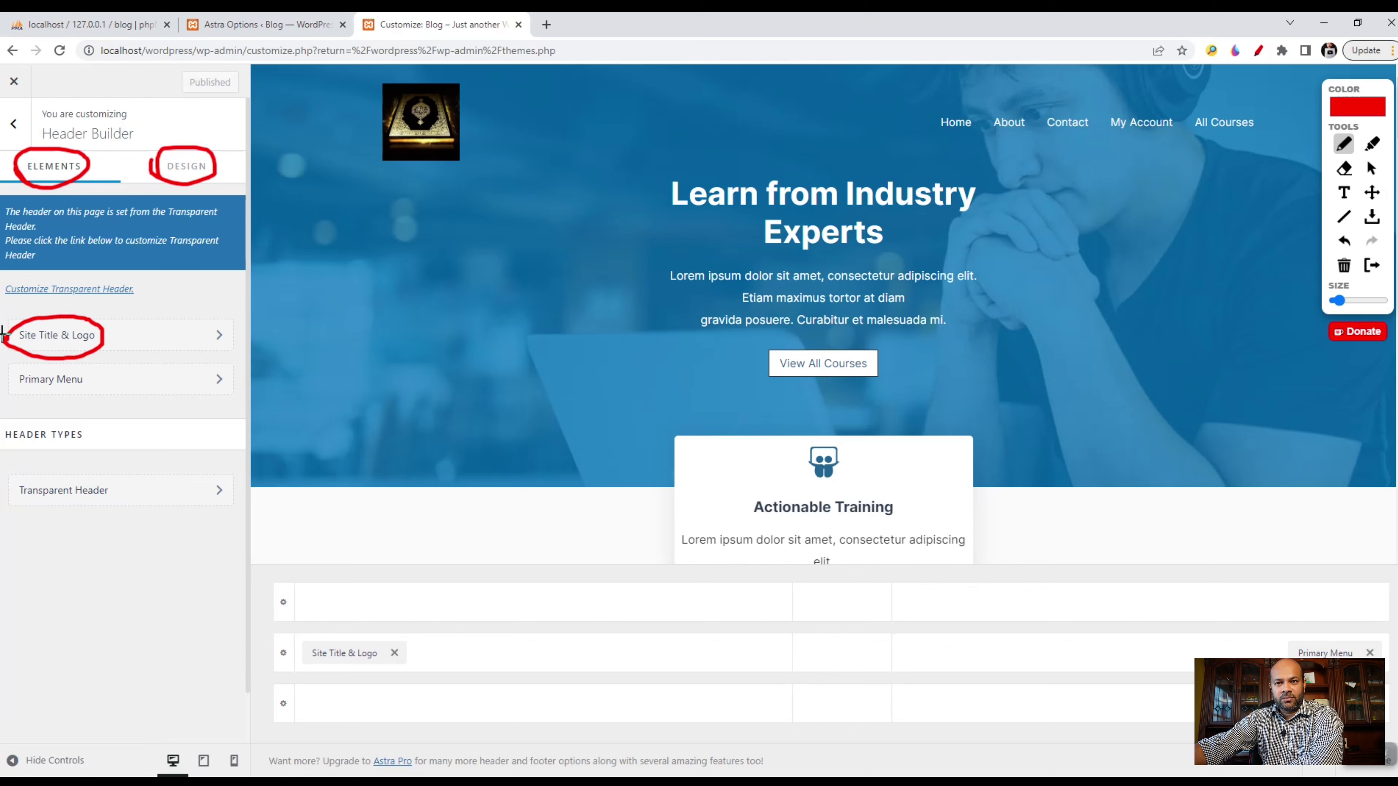
{"action": "mouse_move", "coordinate": [6, 385]}
{"action": "left_mouse_down"}
{"action": "mouse_move", "coordinate": [14, 366]}
{"action": "mouse_move", "coordinate": [97, 362]}
{"action": "mouse_move", "coordinate": [77, 402]}
{"action": "mouse_move", "coordinate": [11, 388]}
{"action": "mouse_move", "coordinate": [8, 369]}
{"action": "left_mouse_up"}
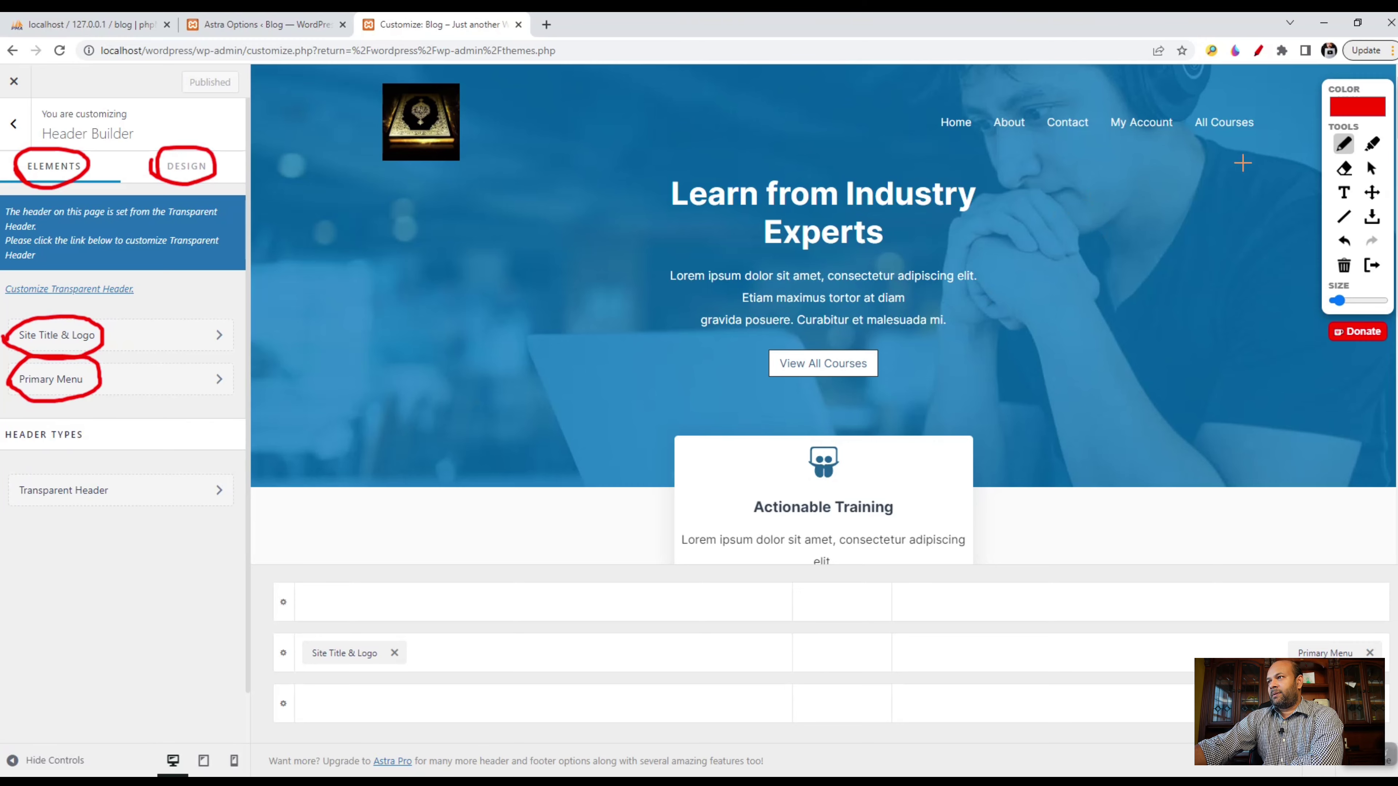
{"action": "mouse_move", "coordinate": [923, 138]}
{"action": "left_mouse_down"}
{"action": "mouse_move", "coordinate": [969, 99]}
{"action": "mouse_move", "coordinate": [1232, 107]}
{"action": "mouse_move", "coordinate": [1260, 140]}
{"action": "mouse_move", "coordinate": [1007, 150]}
{"action": "mouse_move", "coordinate": [926, 138]}
{"action": "left_mouse_up"}
{"action": "mouse_move", "coordinate": [369, 124]}
{"action": "left_mouse_down"}
{"action": "mouse_move", "coordinate": [413, 74]}
{"action": "mouse_move", "coordinate": [373, 167]}
{"action": "mouse_move", "coordinate": [385, 93]}
{"action": "left_mouse_up"}
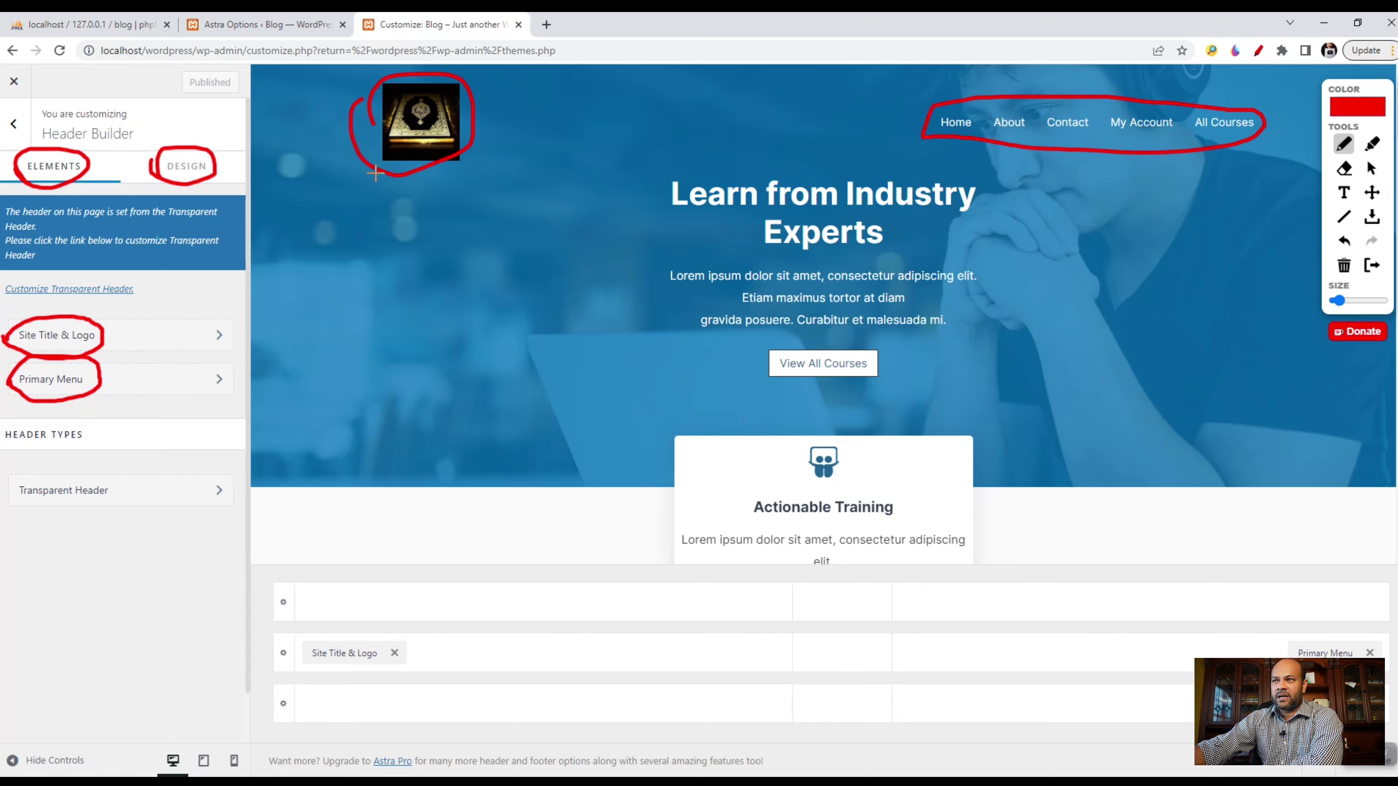
{"action": "mouse_move", "coordinate": [376, 172]}
{"action": "left_mouse_down"}
{"action": "mouse_move", "coordinate": [446, 173]}
{"action": "mouse_move", "coordinate": [374, 176]}
{"action": "mouse_move", "coordinate": [419, 169]}
{"action": "left_mouse_up"}
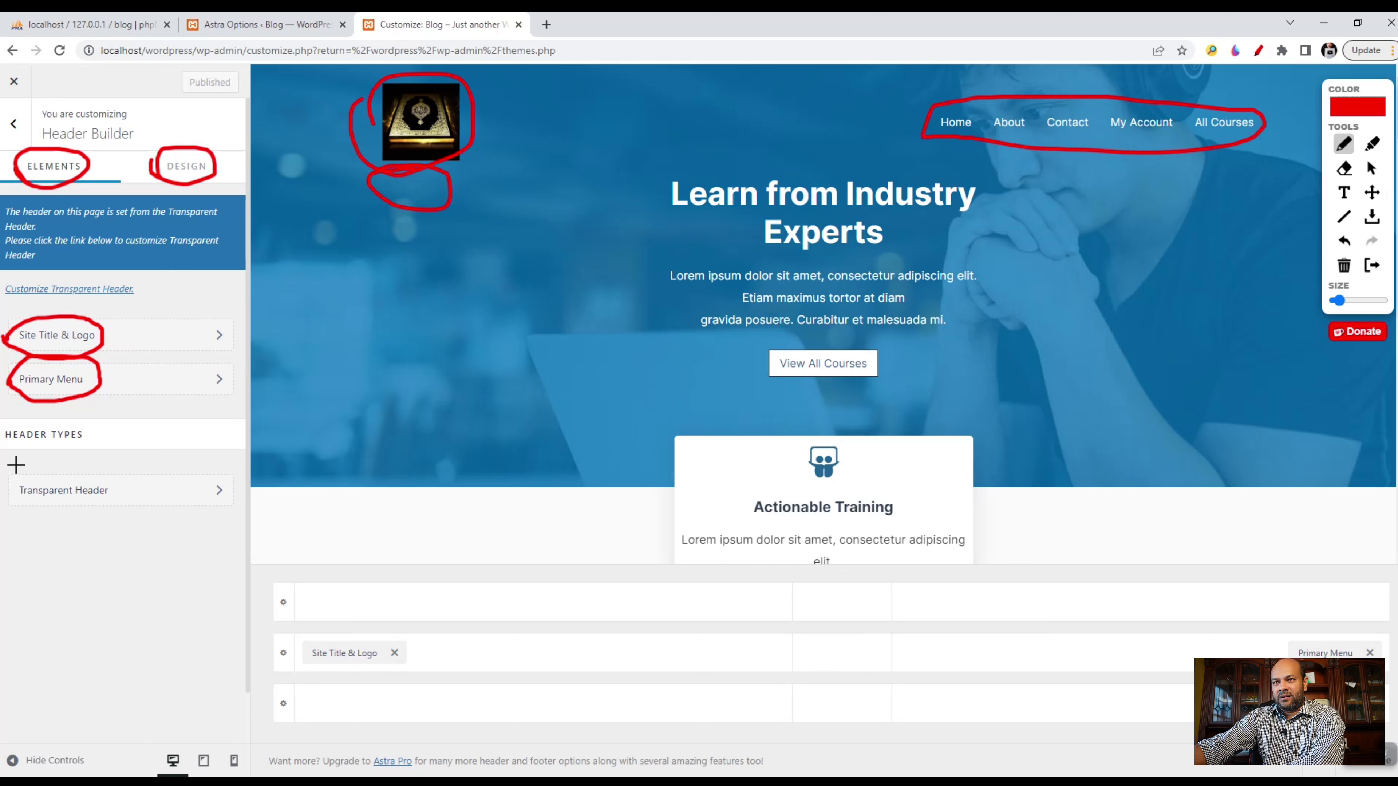
{"action": "mouse_move", "coordinate": [8, 483]}
{"action": "left_mouse_down"}
{"action": "mouse_move", "coordinate": [117, 468]}
{"action": "mouse_move", "coordinate": [113, 520]}
{"action": "mouse_move", "coordinate": [27, 522]}
{"action": "mouse_move", "coordinate": [10, 474]}
{"action": "left_mouse_up"}
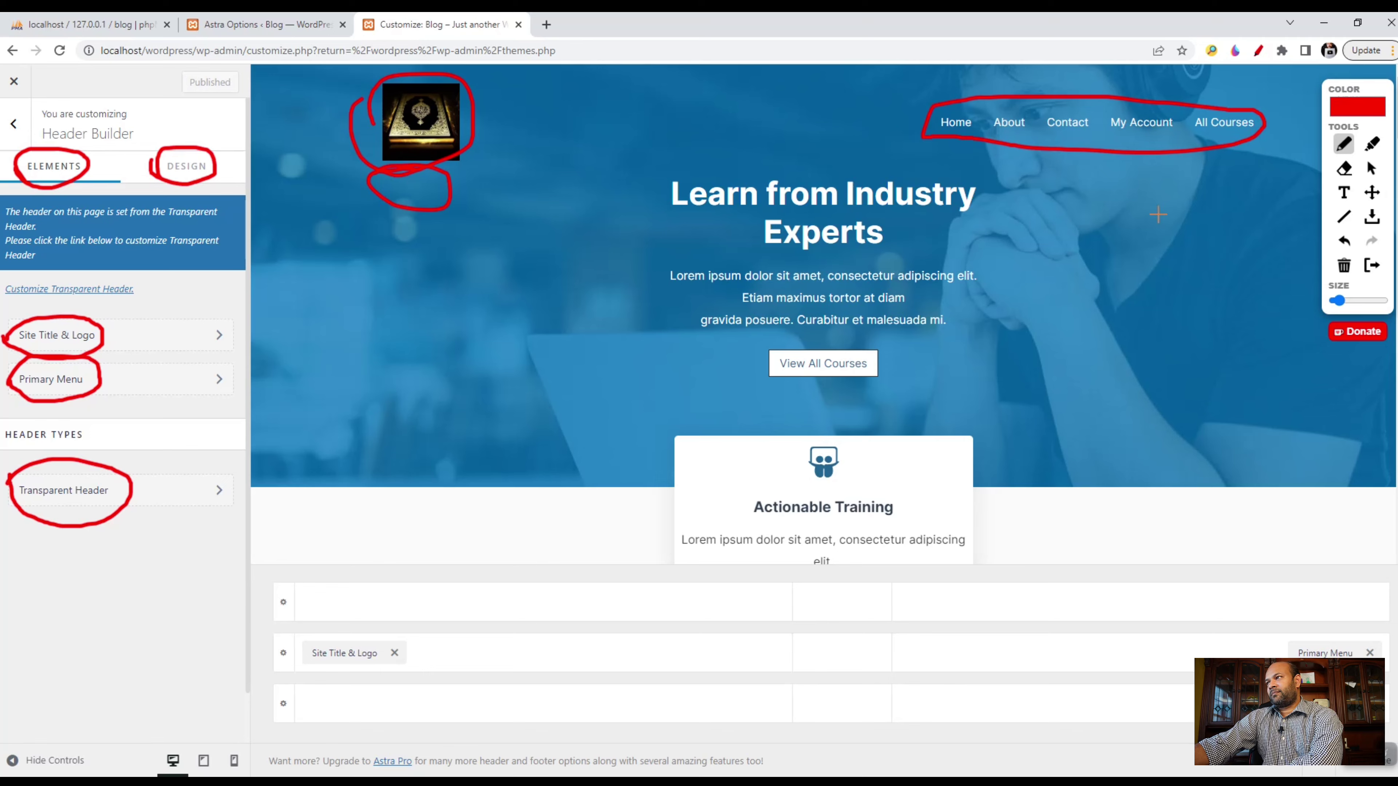
{"action": "left_click", "coordinate": [1344, 265]}
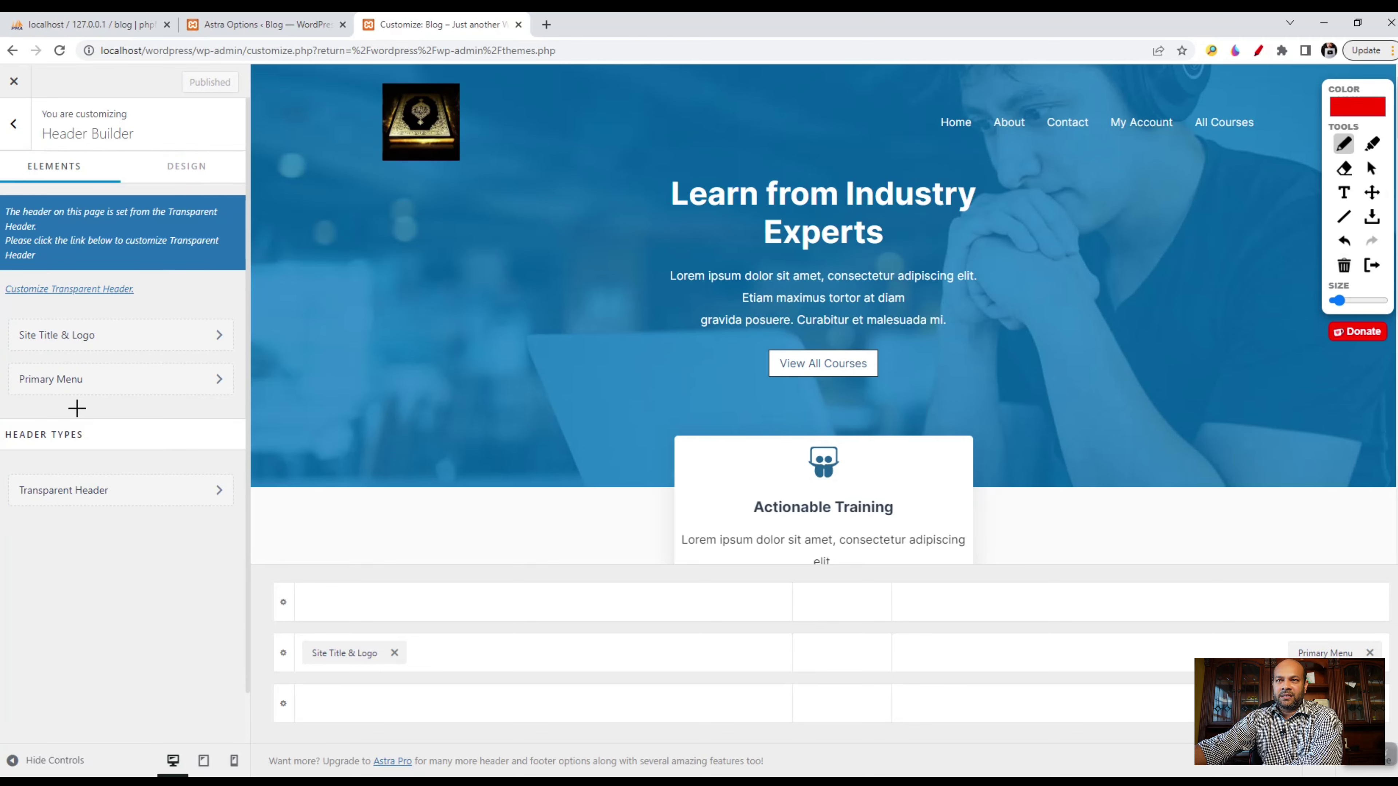
{"action": "left_click", "coordinate": [1258, 50]}
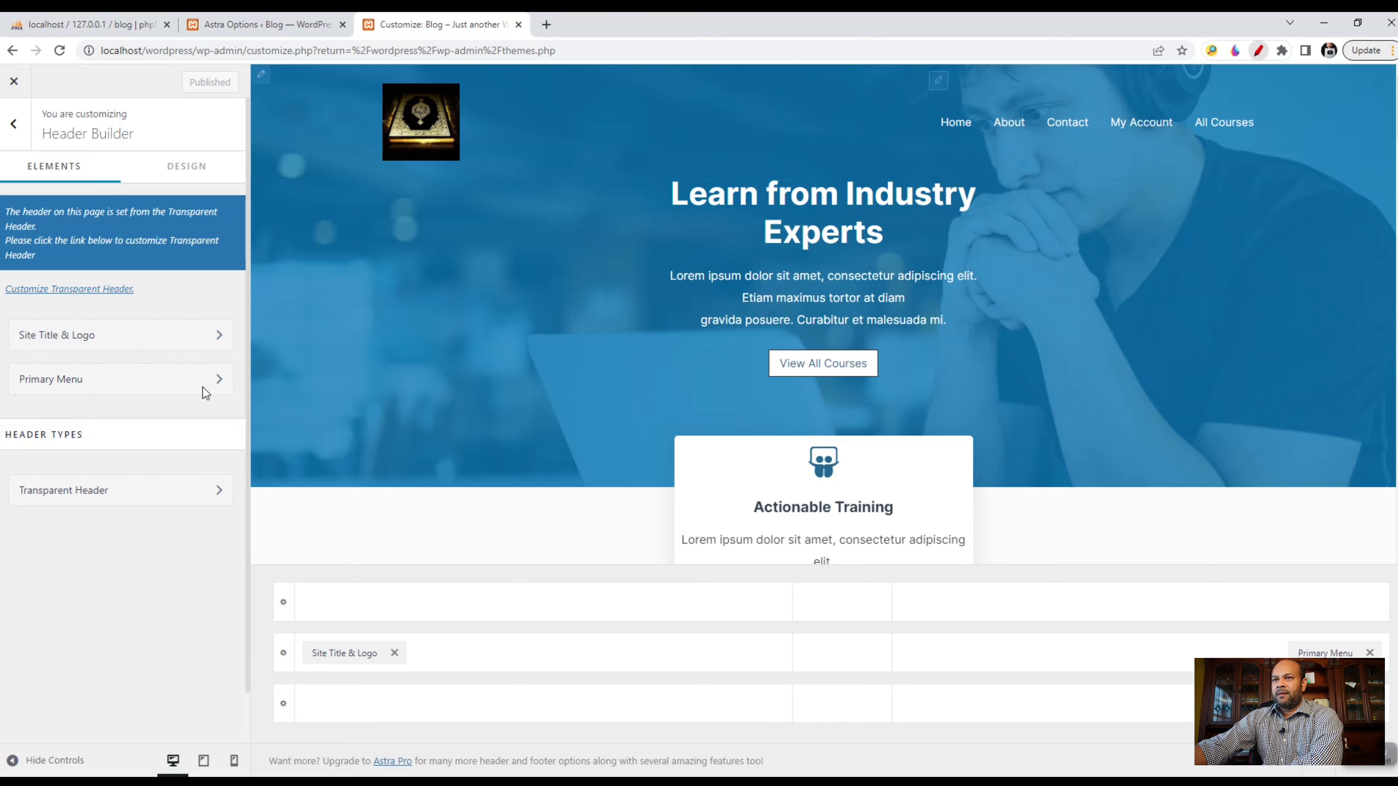
- Open the Site Title & Logo element and look through its General and Design settings
{"action": "left_click", "coordinate": [90, 340]}
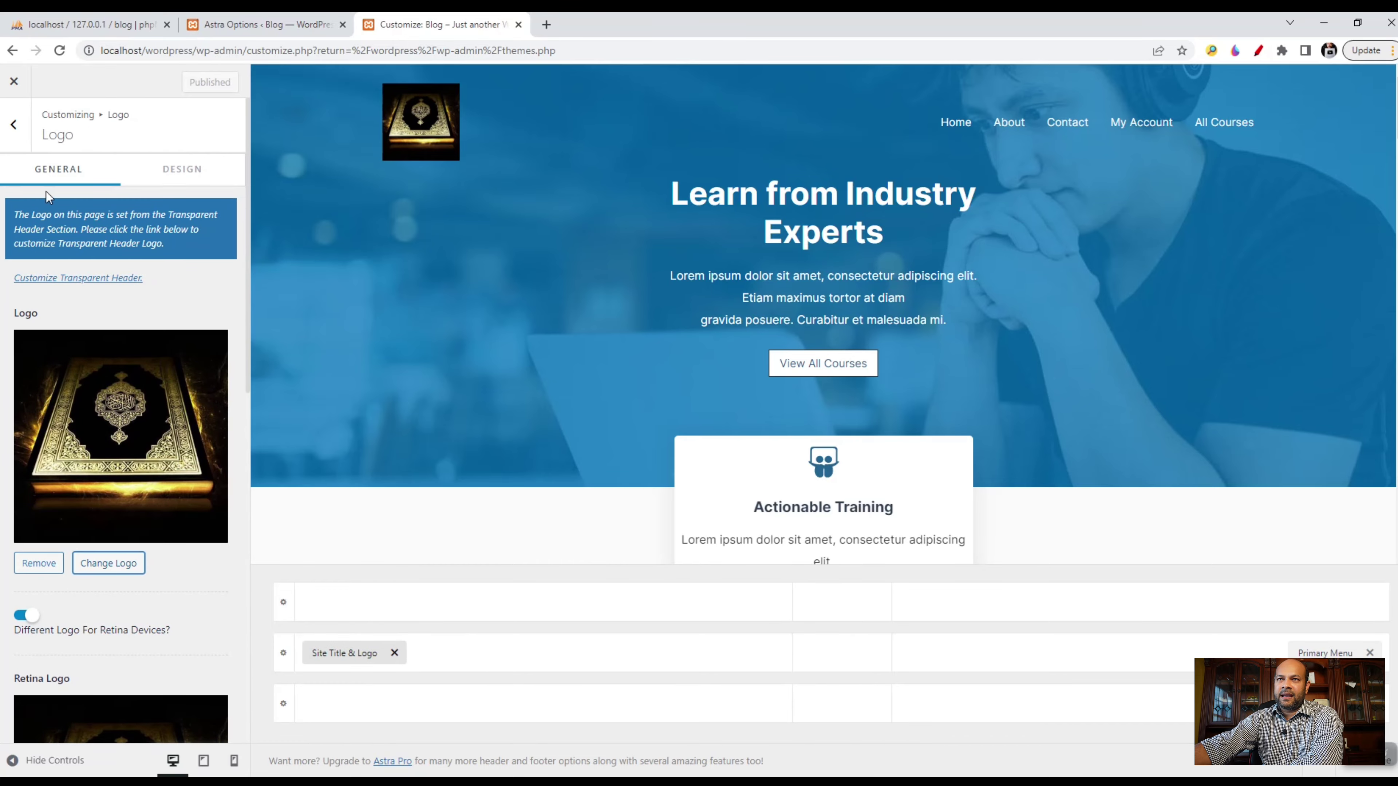
{"action": "scroll", "coordinate": [83, 539], "scroll_direction": "down", "scroll_amount": 5}
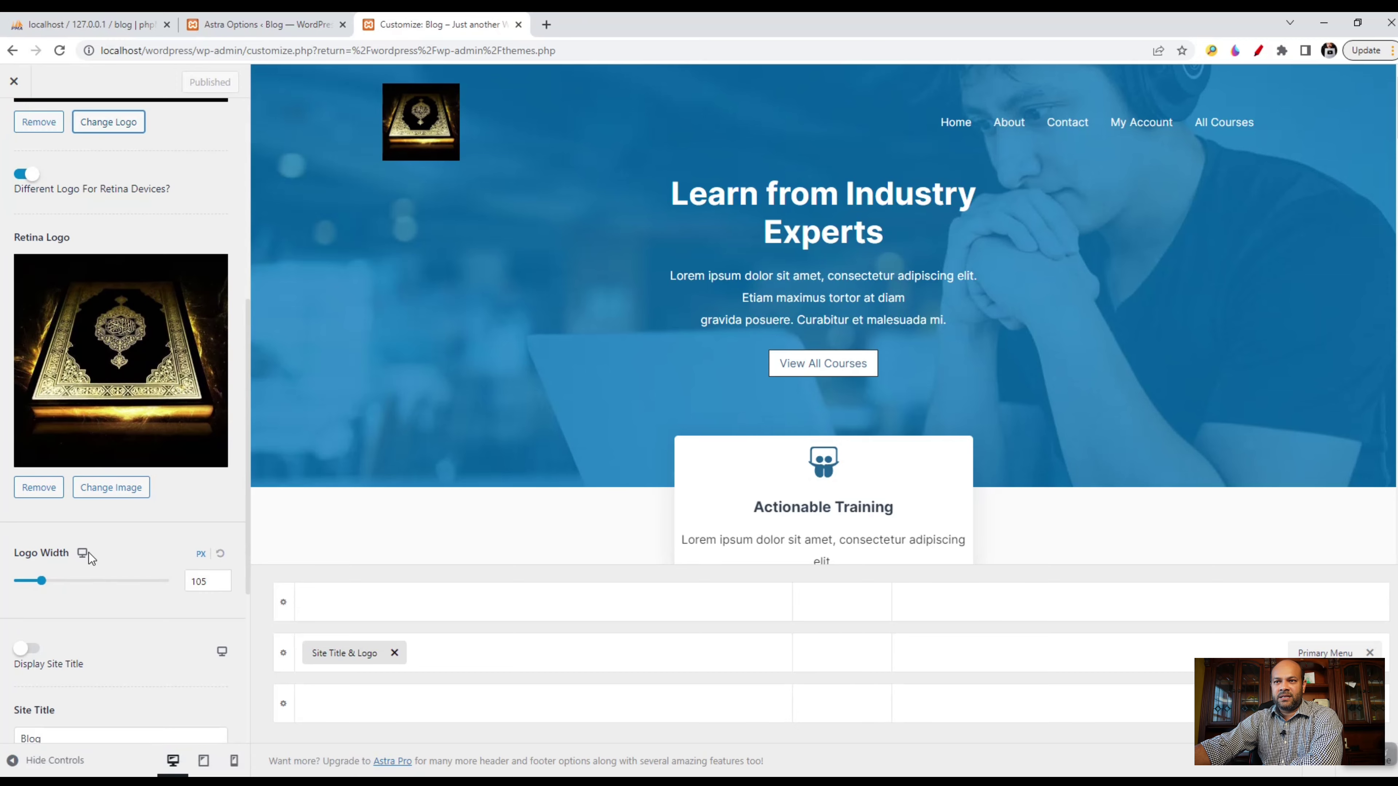
{"action": "scroll", "coordinate": [91, 606], "scroll_direction": "up", "scroll_amount": 6}
{"action": "scroll", "coordinate": [89, 578], "scroll_direction": "down", "scroll_amount": 9}
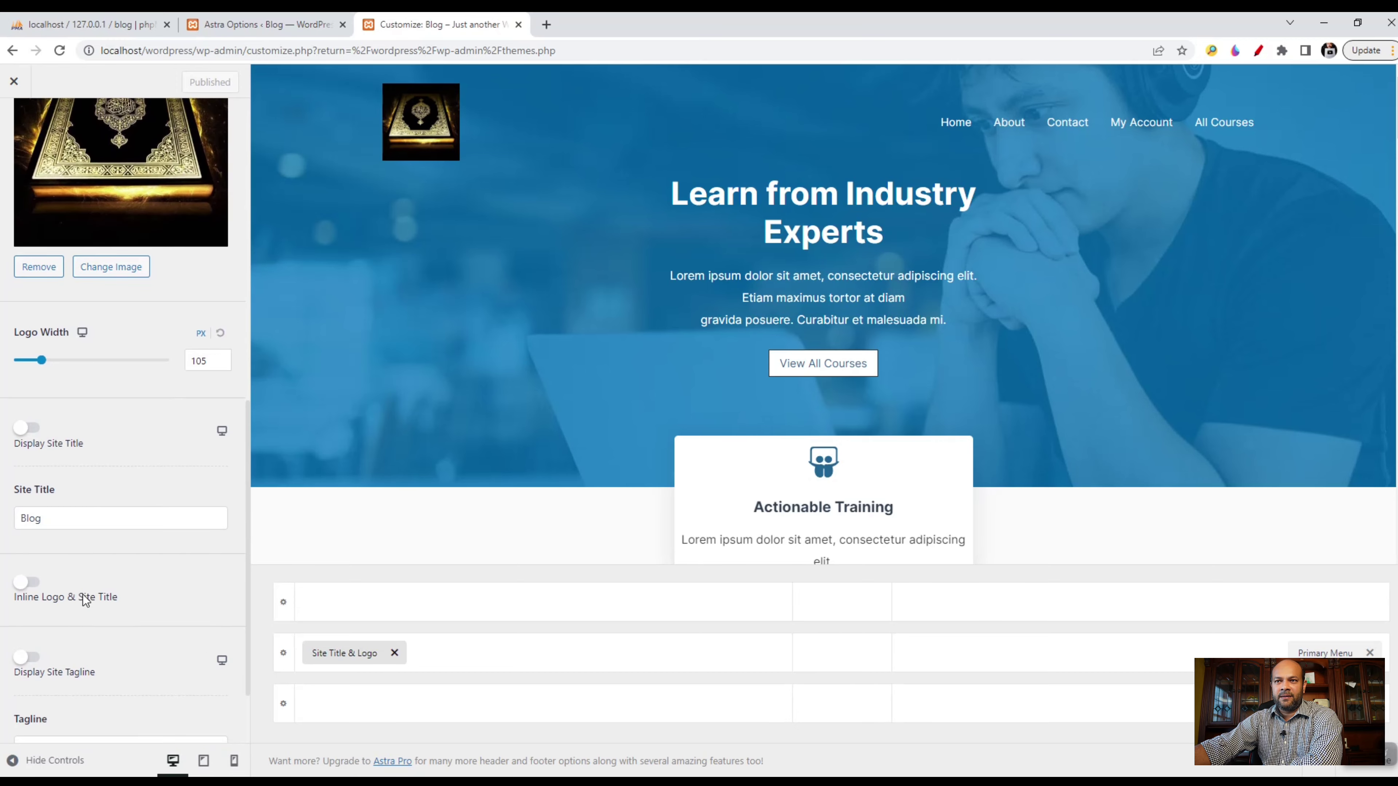
{"action": "scroll", "coordinate": [85, 595], "scroll_direction": "up", "scroll_amount": 8}
{"action": "left_click", "coordinate": [190, 172]}
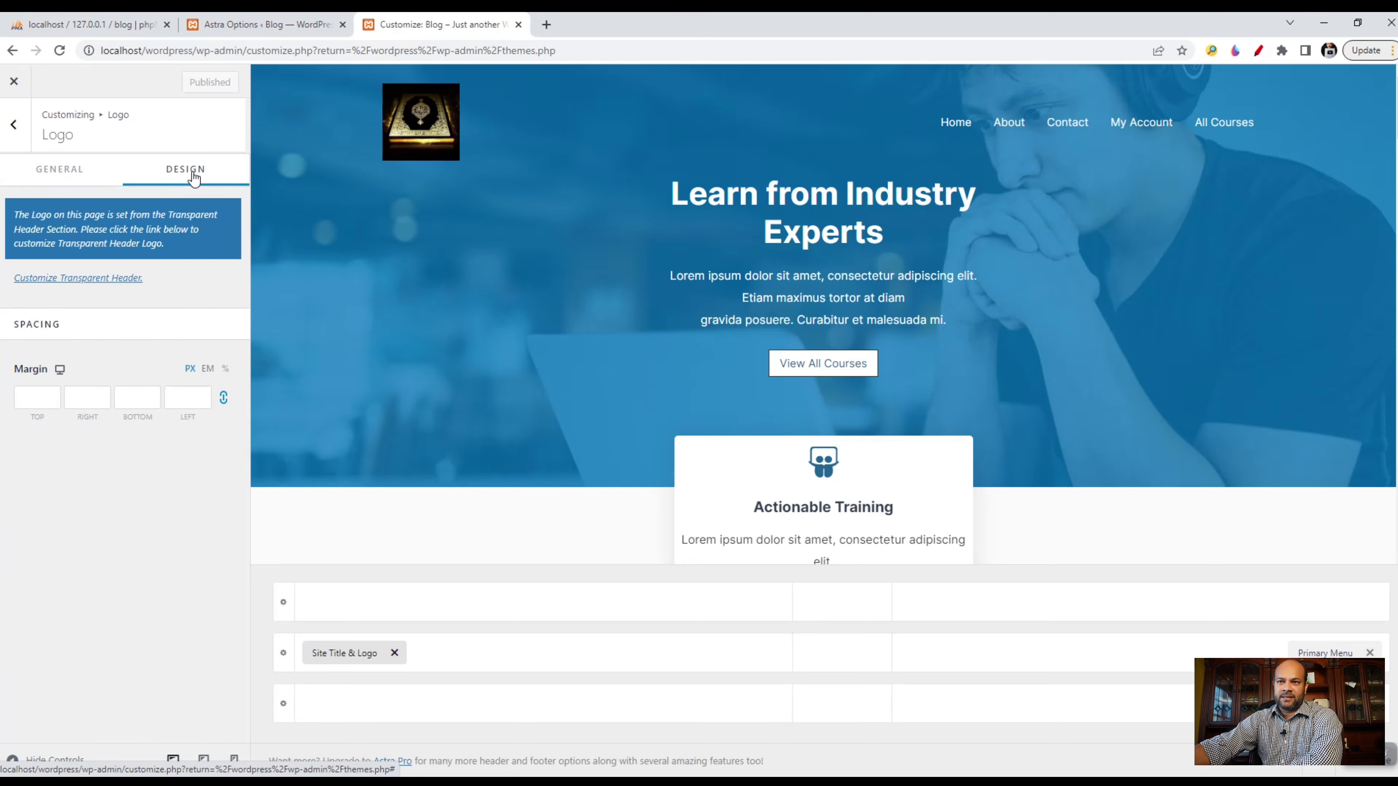
{"action": "left_click", "coordinate": [82, 172]}
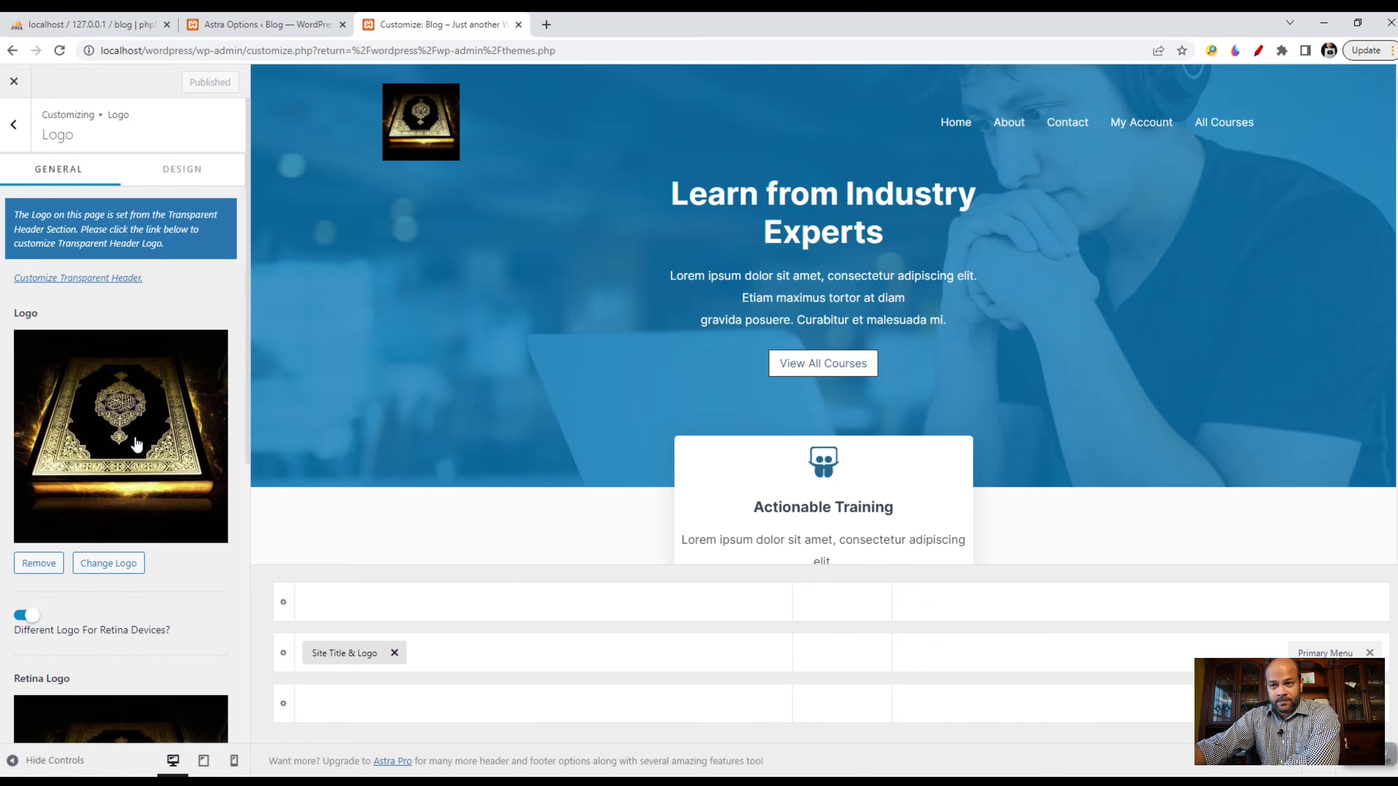
- Review the logo image, retina logo and logo width options in the general logo settings
{"action": "scroll", "coordinate": [137, 444], "scroll_direction": "down", "scroll_amount": 1}
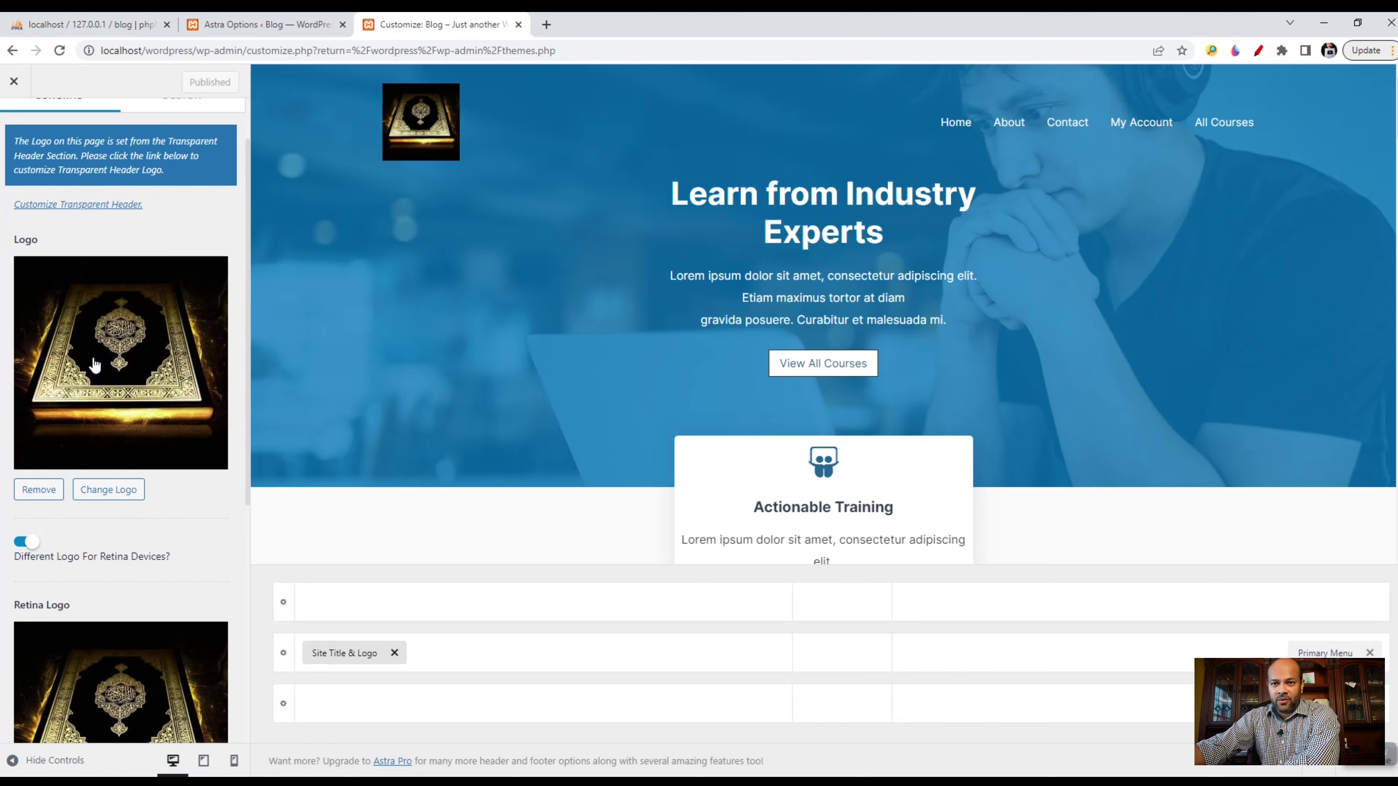
{"action": "scroll", "coordinate": [150, 450], "scroll_direction": "down", "scroll_amount": 2}
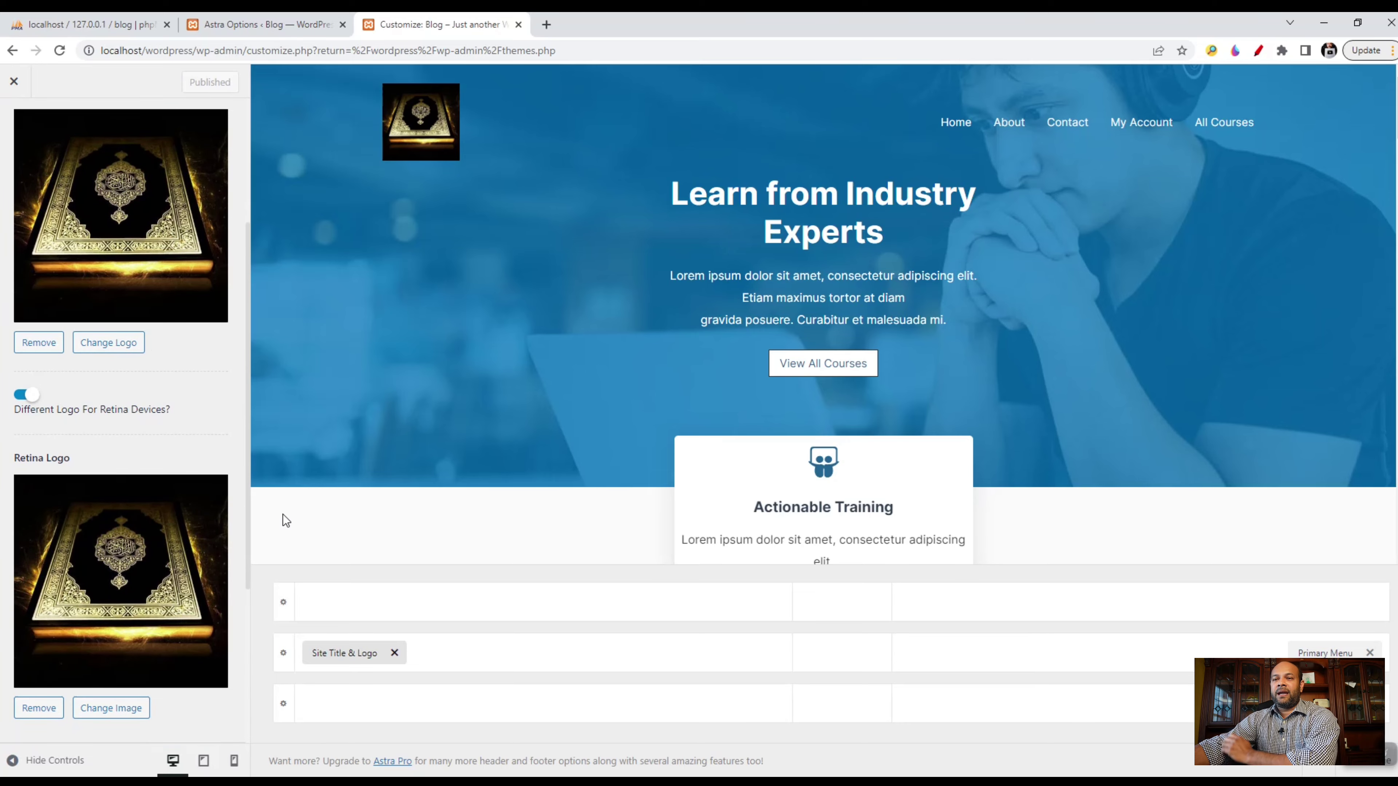
{"action": "scroll", "coordinate": [48, 357], "scroll_direction": "down", "scroll_amount": 2}
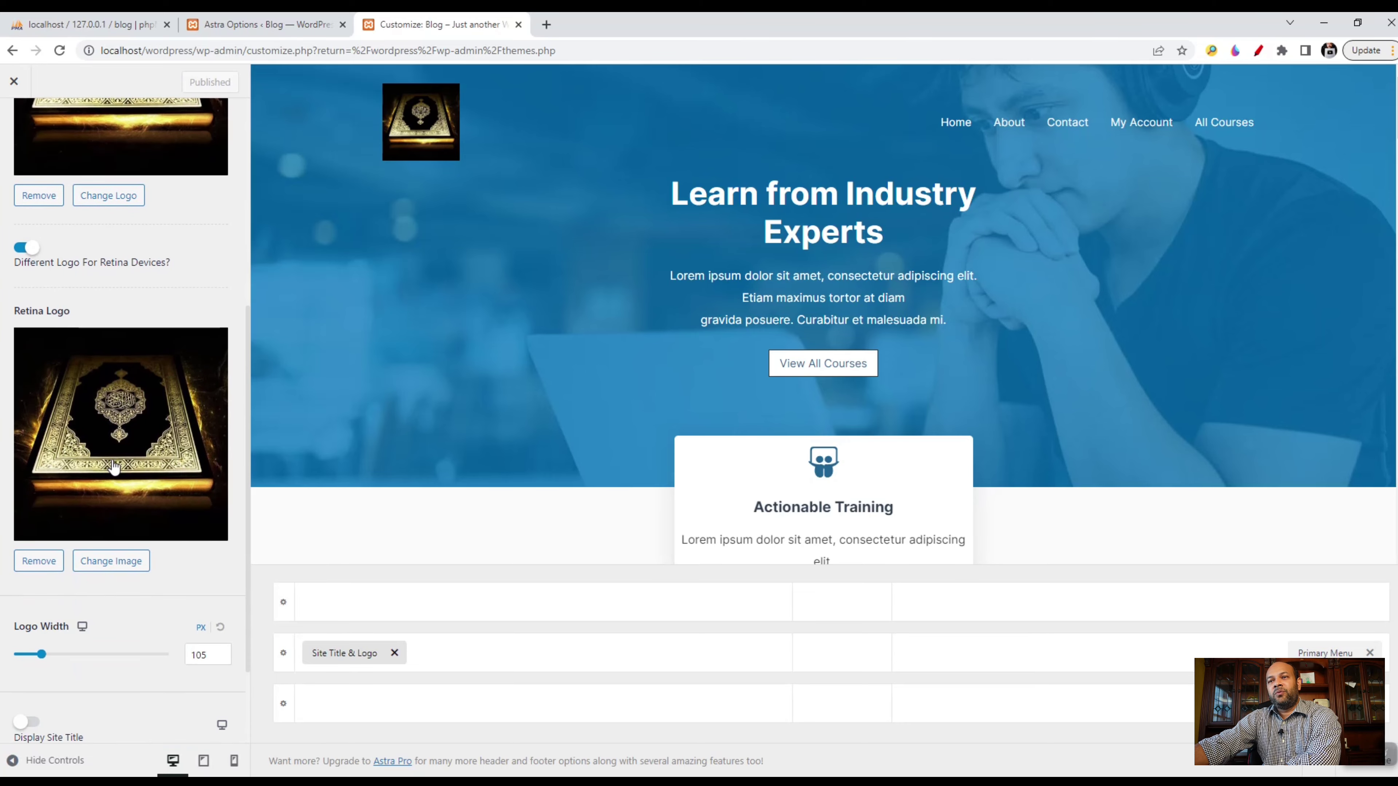
{"action": "scroll", "coordinate": [47, 355], "scroll_direction": "up", "scroll_amount": 4}
{"action": "scroll", "coordinate": [163, 673], "scroll_direction": "down", "scroll_amount": 3}
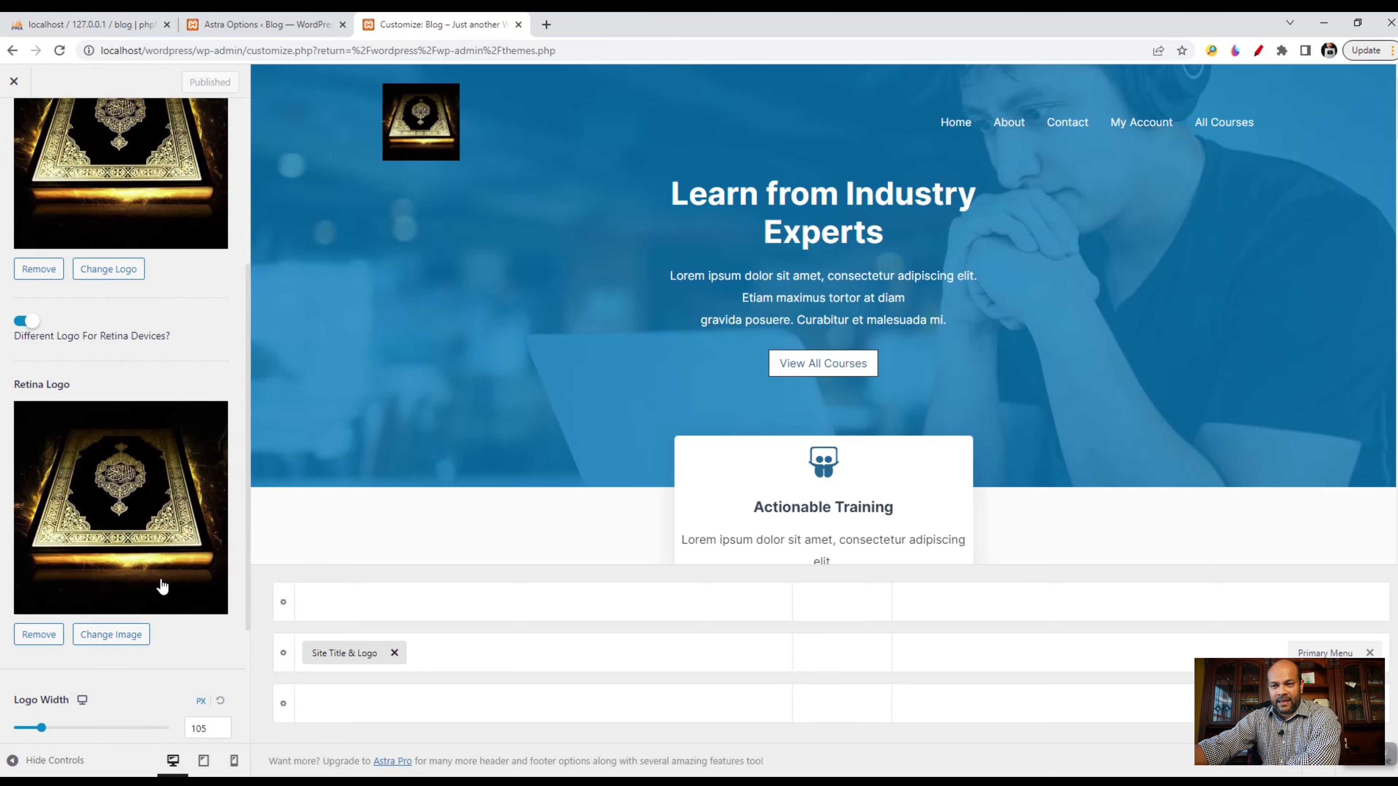
{"action": "scroll", "coordinate": [163, 584], "scroll_direction": "up", "scroll_amount": 2}
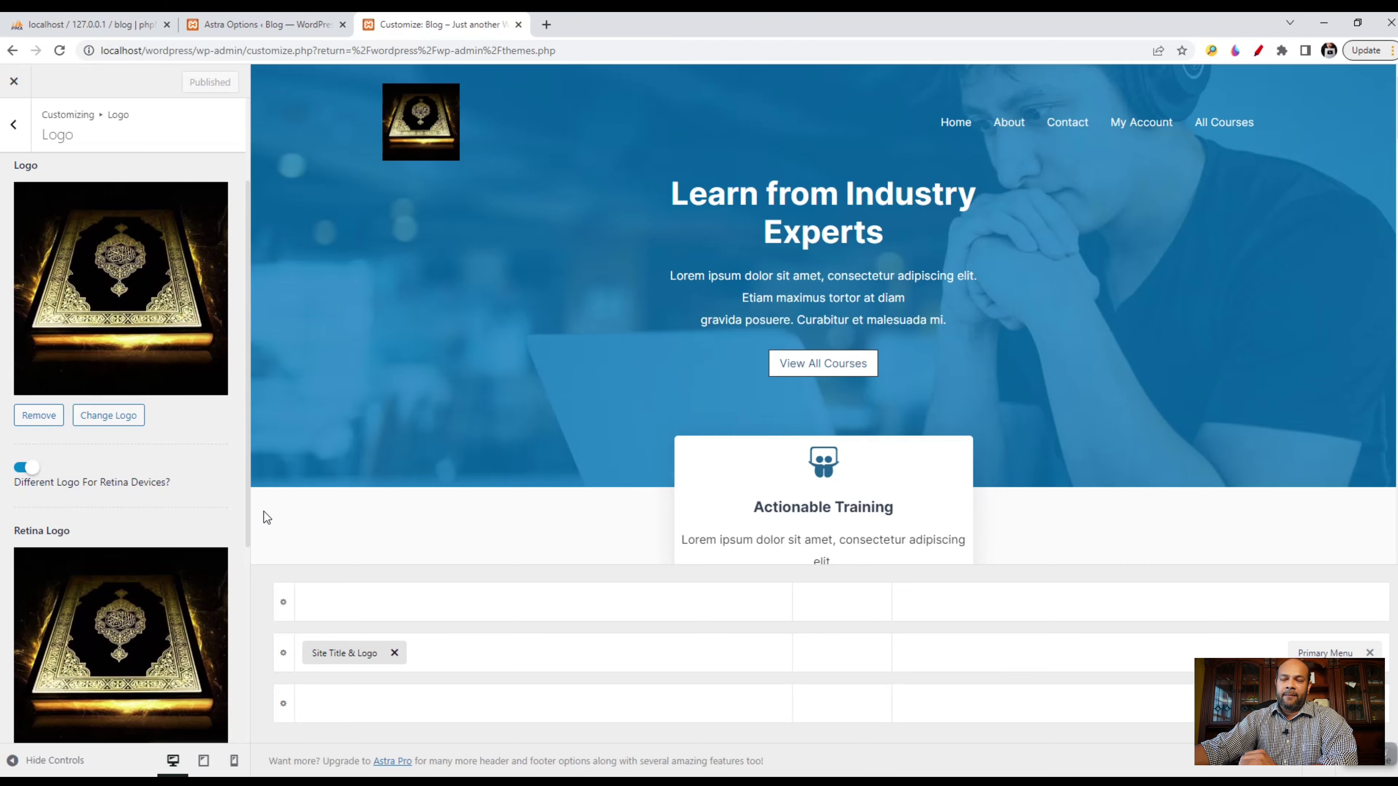
- Turn the different logo for retina devices off and back on
{"action": "left_click", "coordinate": [25, 467]}
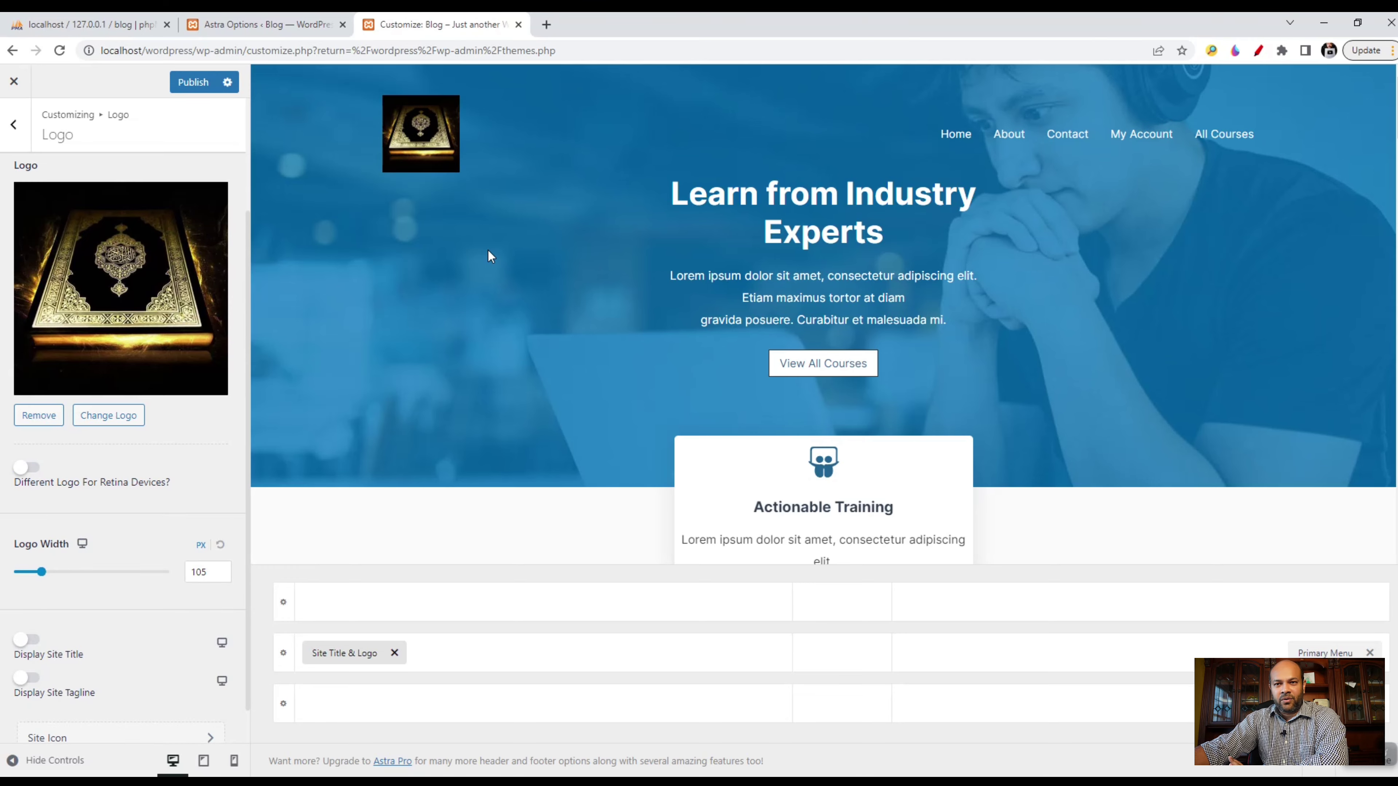
{"action": "left_click", "coordinate": [26, 468]}
- Enable the site title display with the header logo and select the Site Title text
{"action": "scroll", "coordinate": [110, 529], "scroll_direction": "down", "scroll_amount": 4}
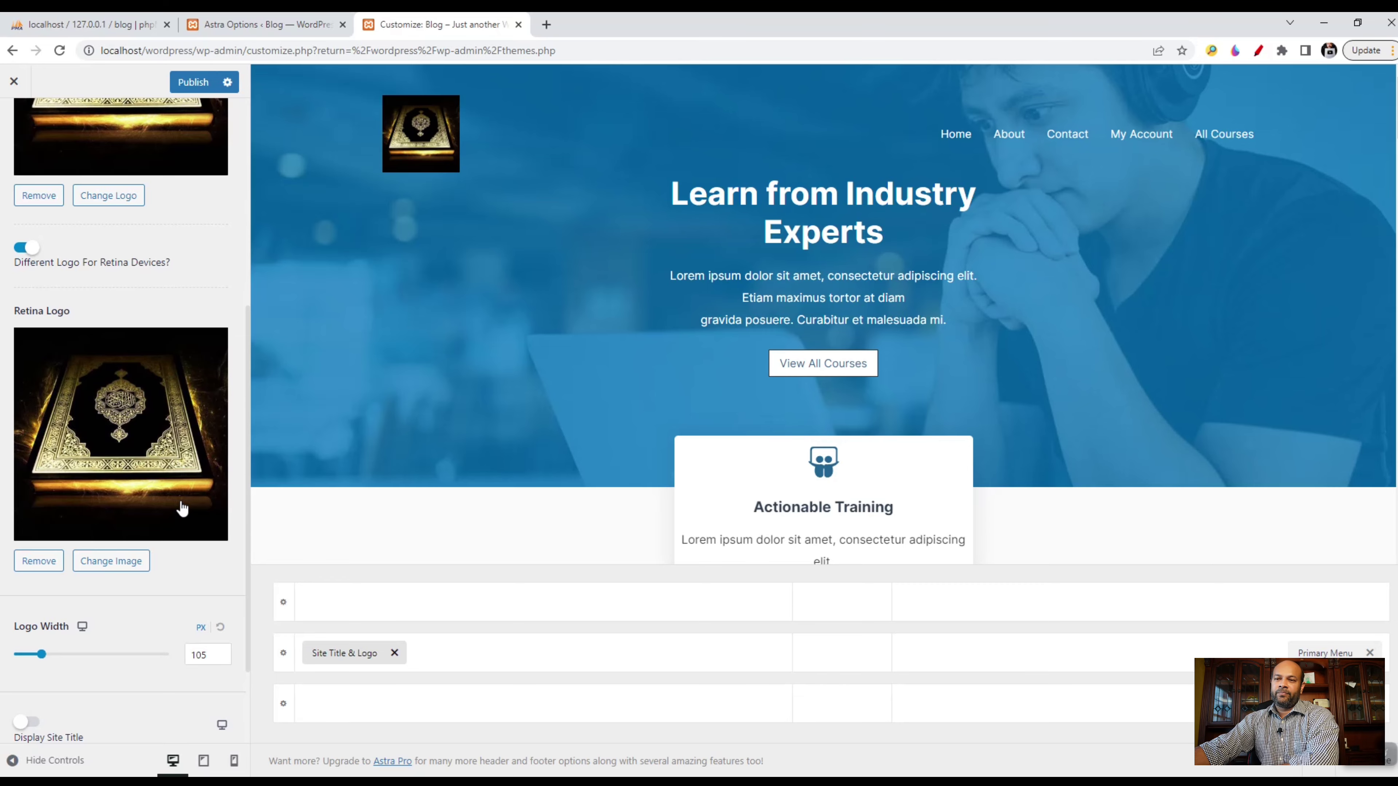
{"action": "scroll", "coordinate": [199, 533], "scroll_direction": "down", "scroll_amount": 2}
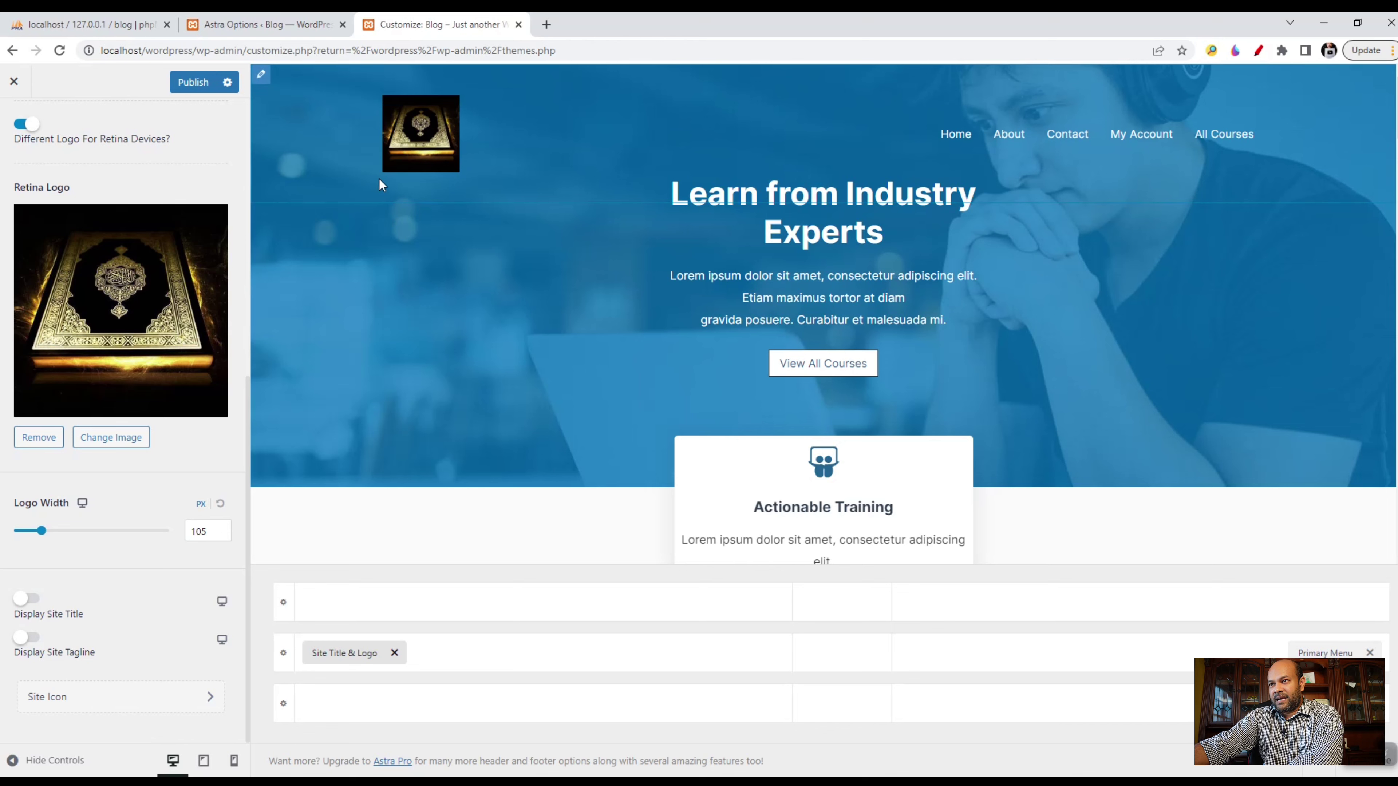
{"action": "left_click", "coordinate": [25, 599]}
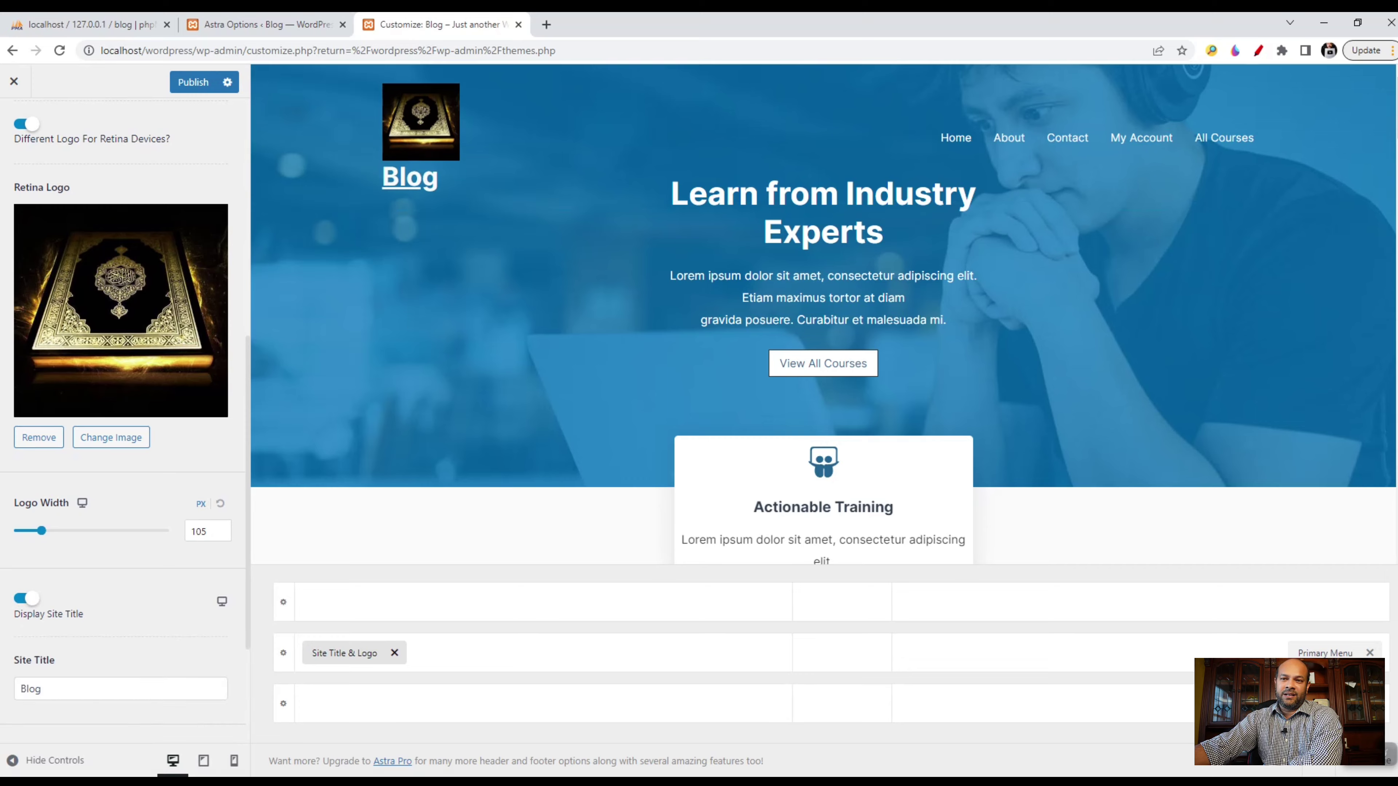
{"action": "mouse_move", "coordinate": [411, 782]}
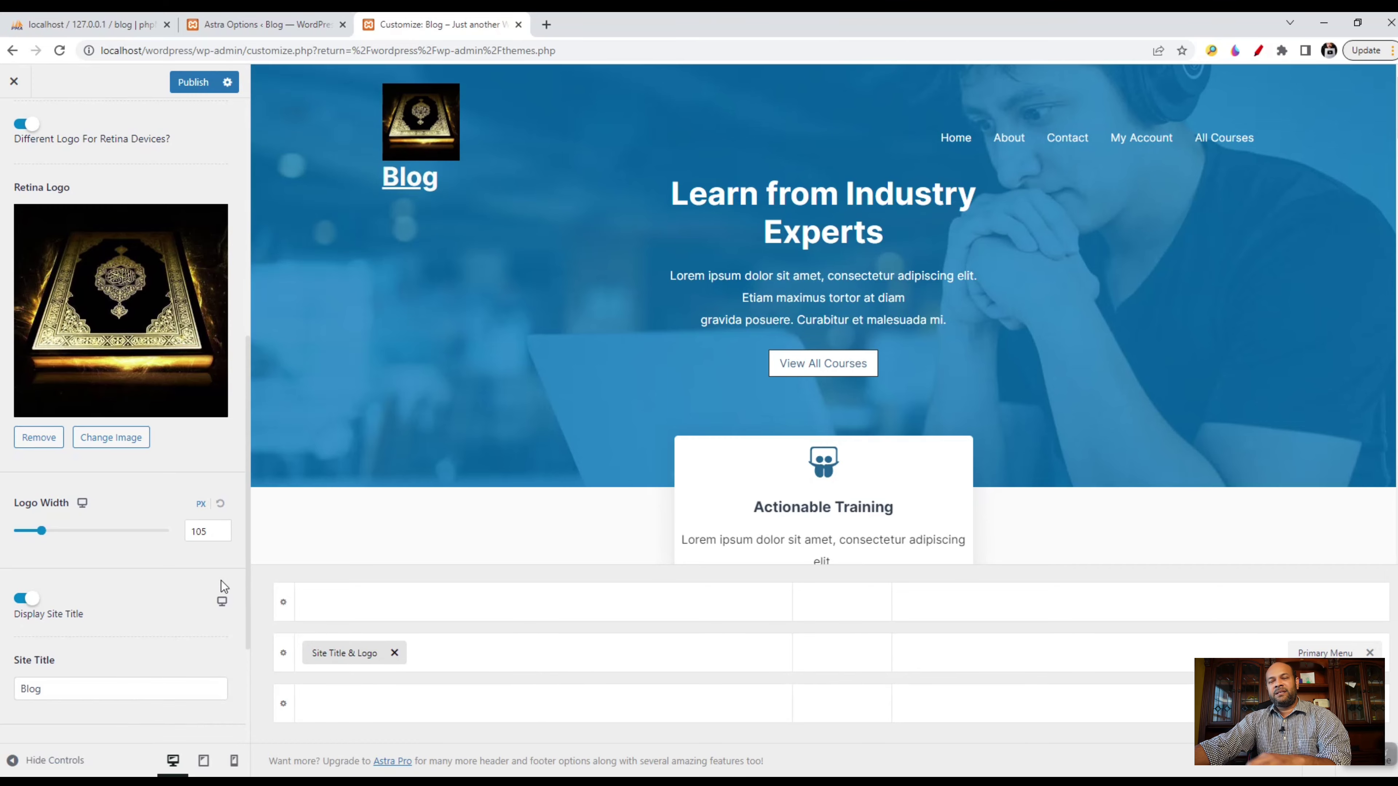
{"action": "left_click", "coordinate": [62, 693]}
{"action": "left_click_drag", "start_coordinate": [61, 693], "coordinate": [15, 694]}
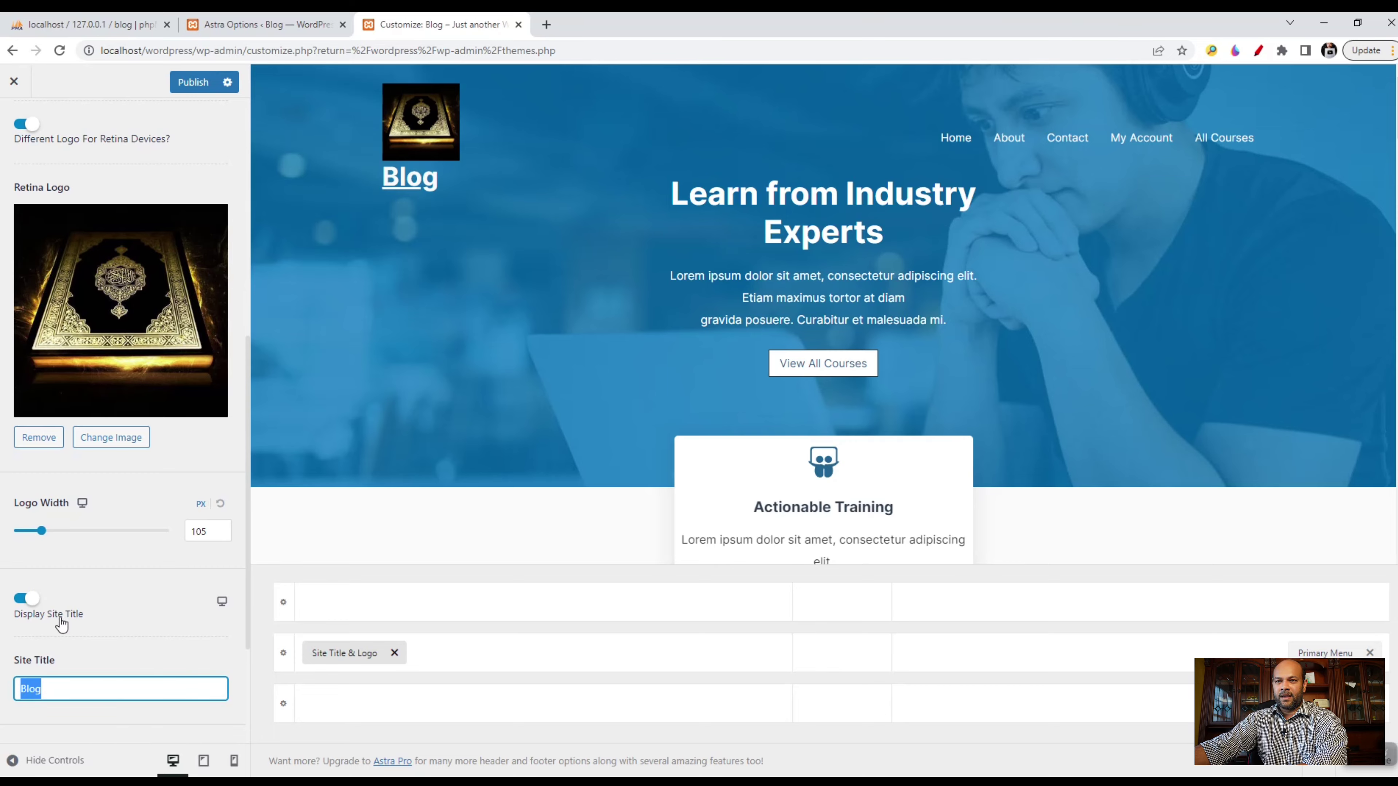
{"action": "scroll", "coordinate": [167, 668], "scroll_direction": "down", "scroll_amount": 3}
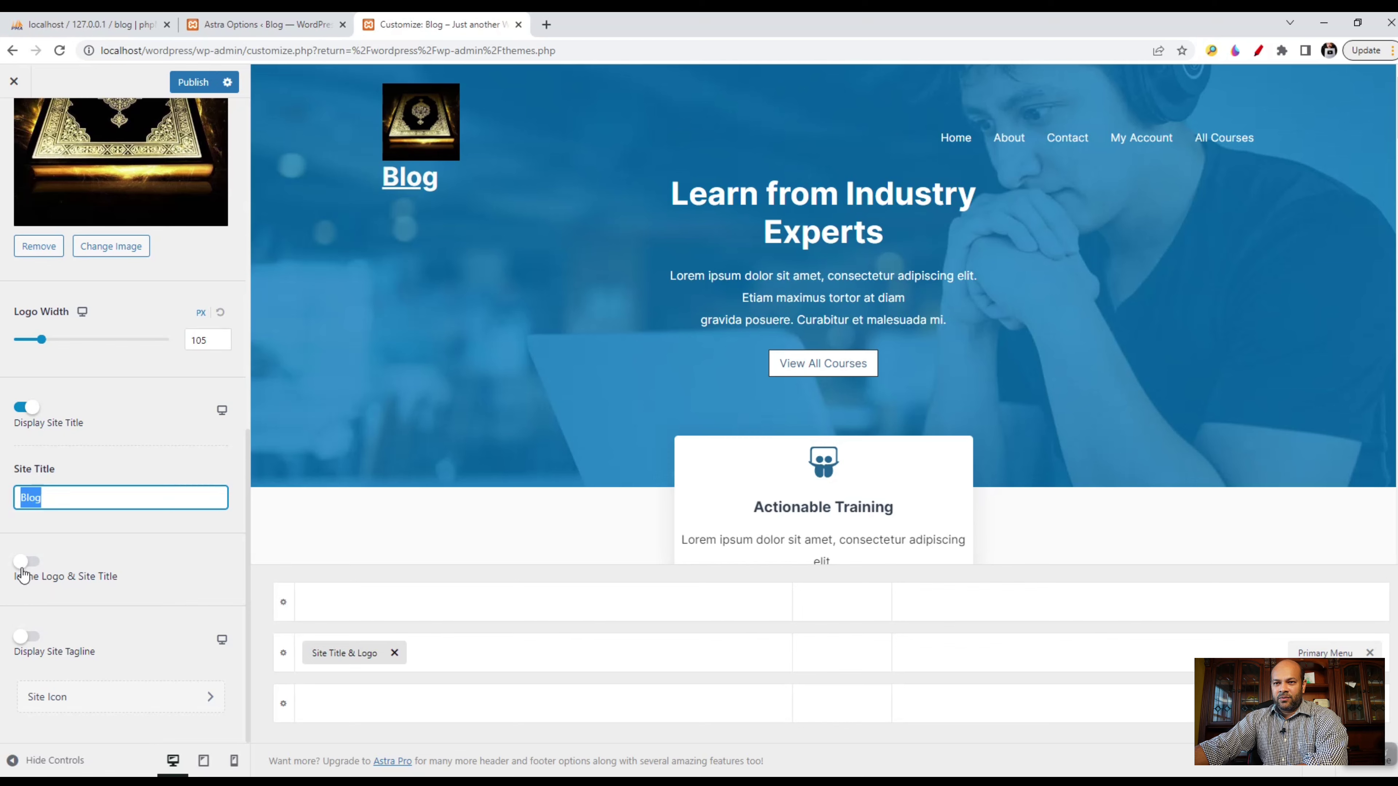
- Turn Inline Logo & Site Title on and back off to compare how the title sits relative to the logo
{"action": "left_click", "coordinate": [23, 561]}
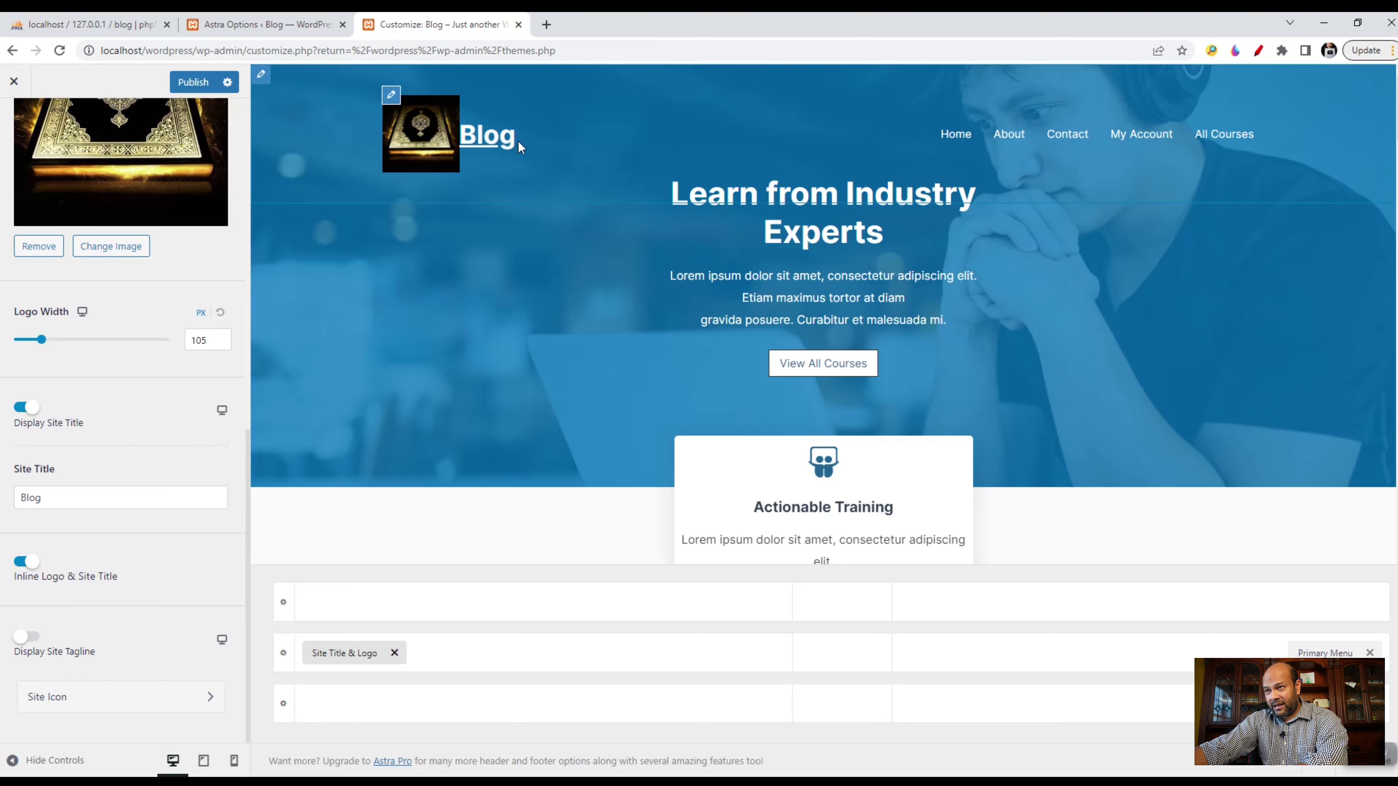
{"action": "left_click", "coordinate": [487, 136]}
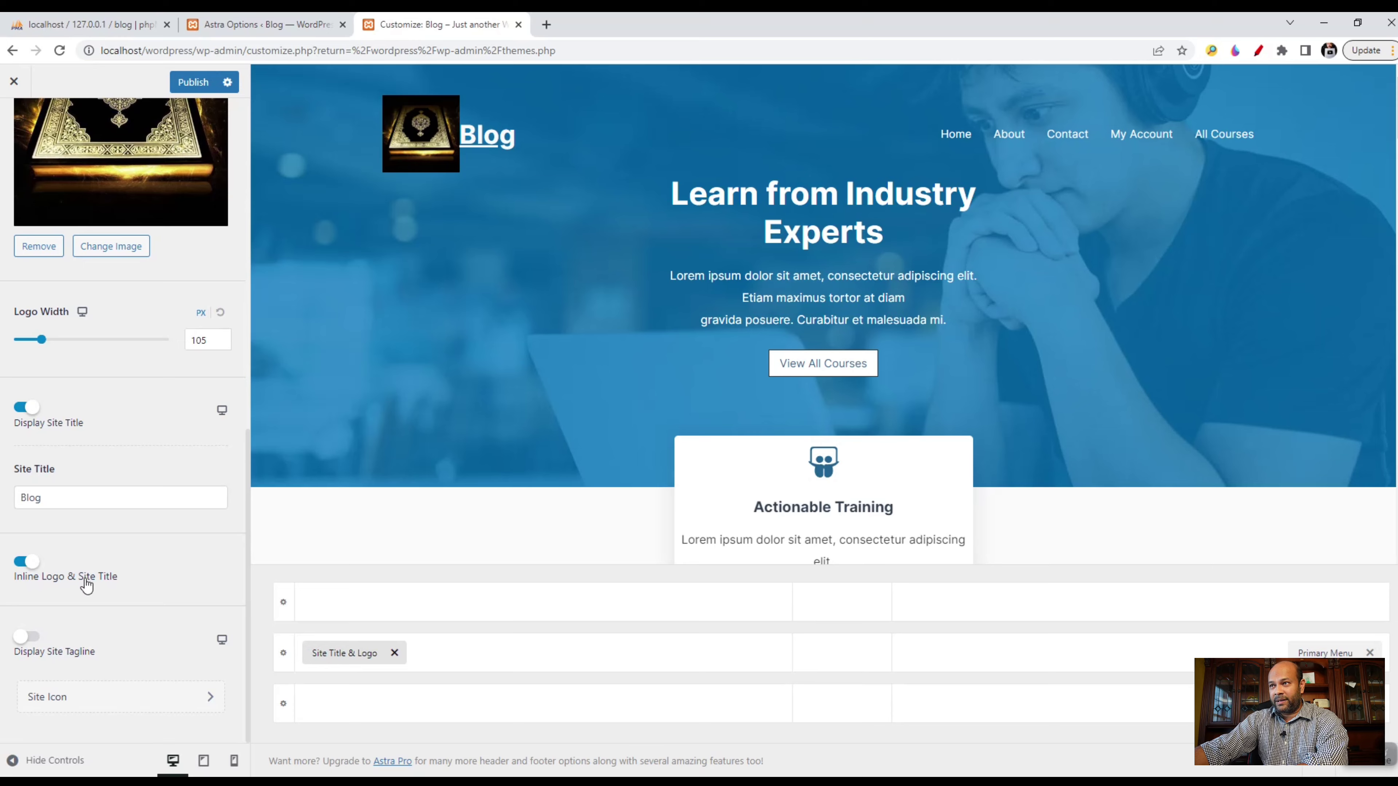
{"action": "left_click", "coordinate": [26, 561]}
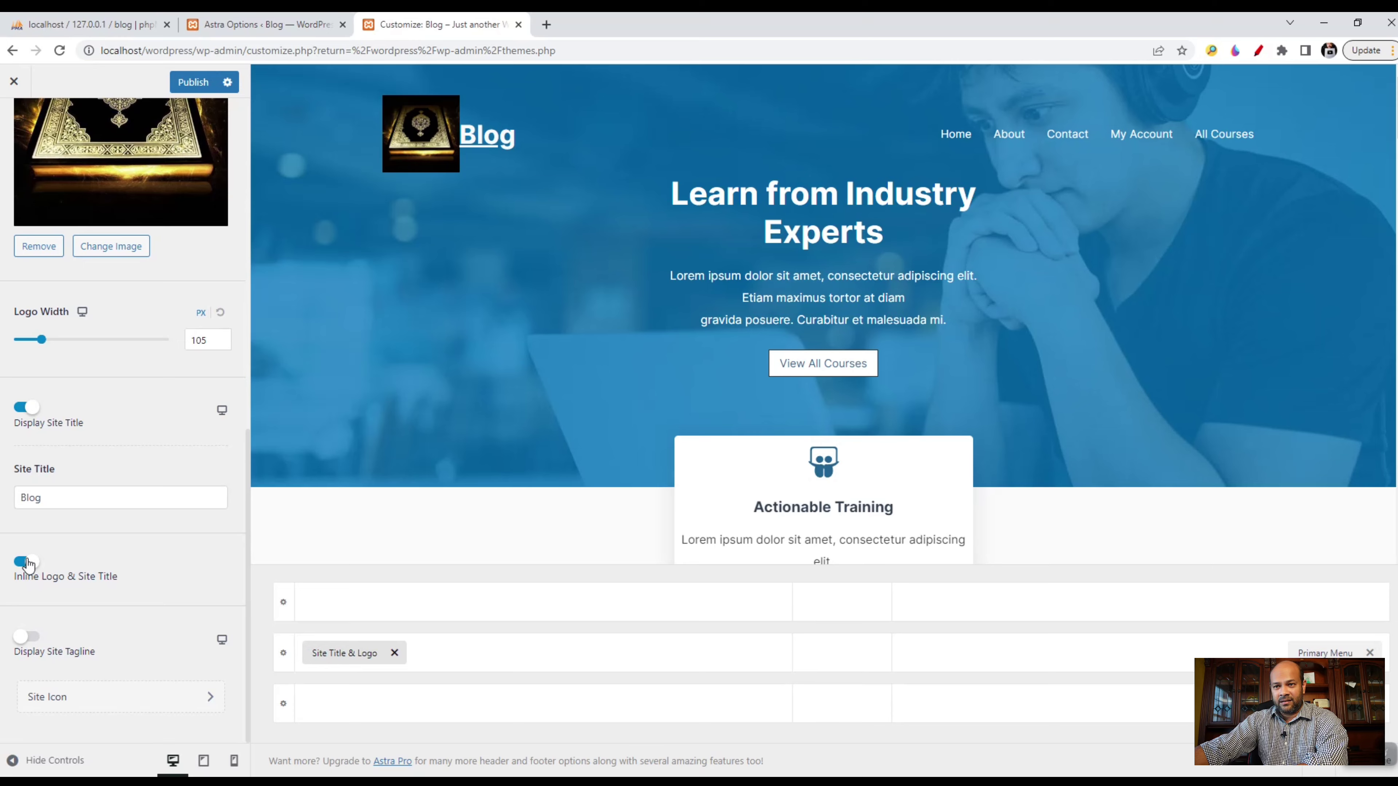
{"action": "left_click", "coordinate": [405, 207]}
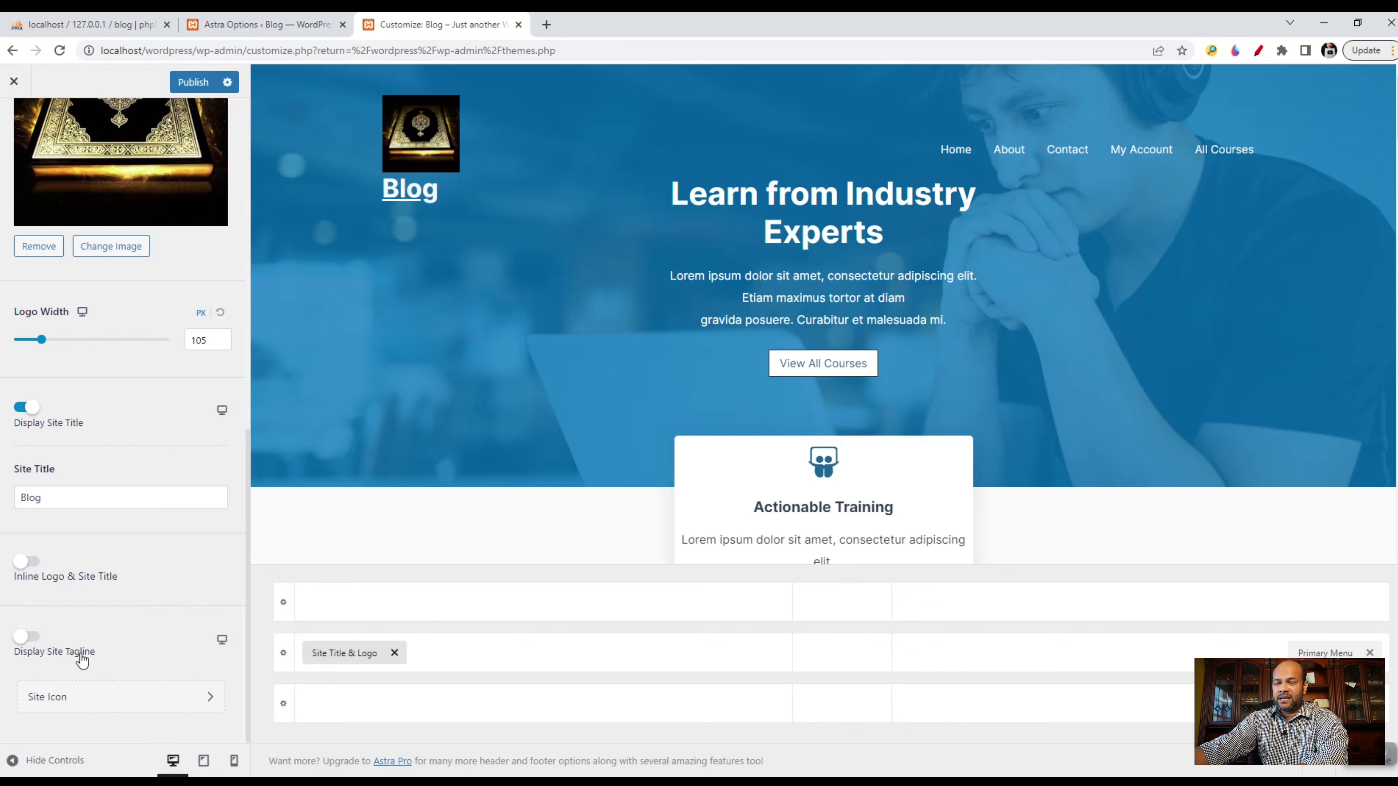
- Enable the site tagline display in the header and select the Tagline text
{"action": "left_click", "coordinate": [24, 639]}
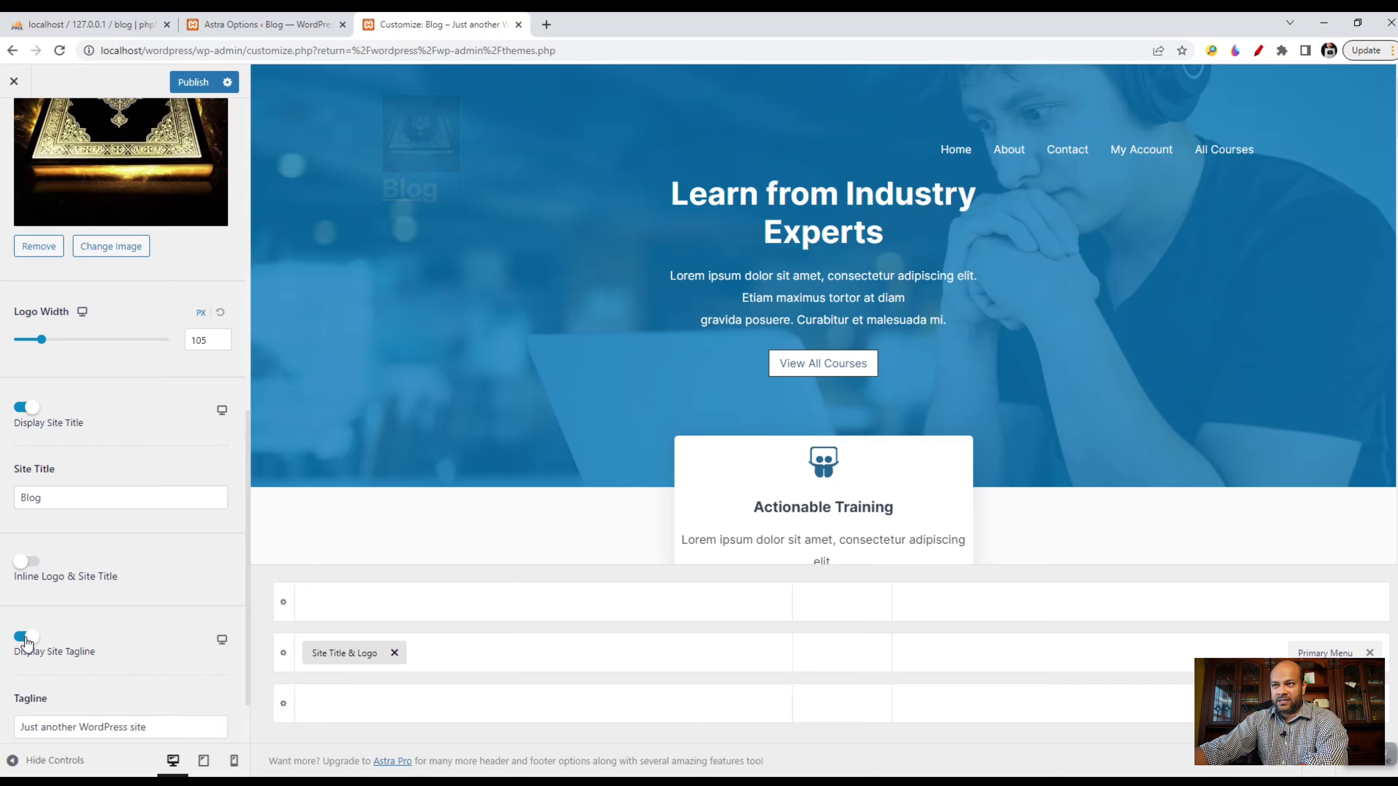
{"action": "scroll", "coordinate": [99, 618], "scroll_direction": "down", "scroll_amount": 1}
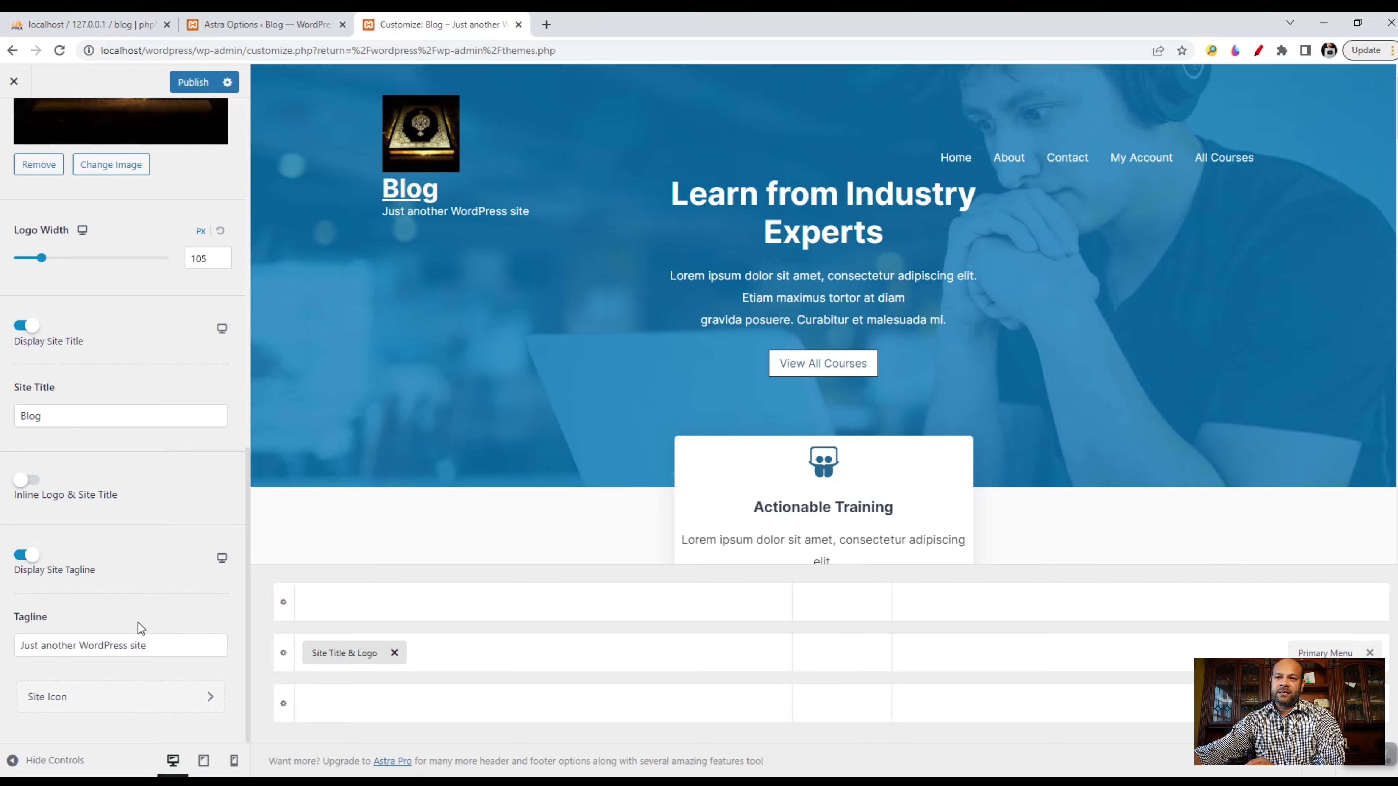
{"action": "left_click_drag", "start_coordinate": [182, 643], "coordinate": [16, 644]}
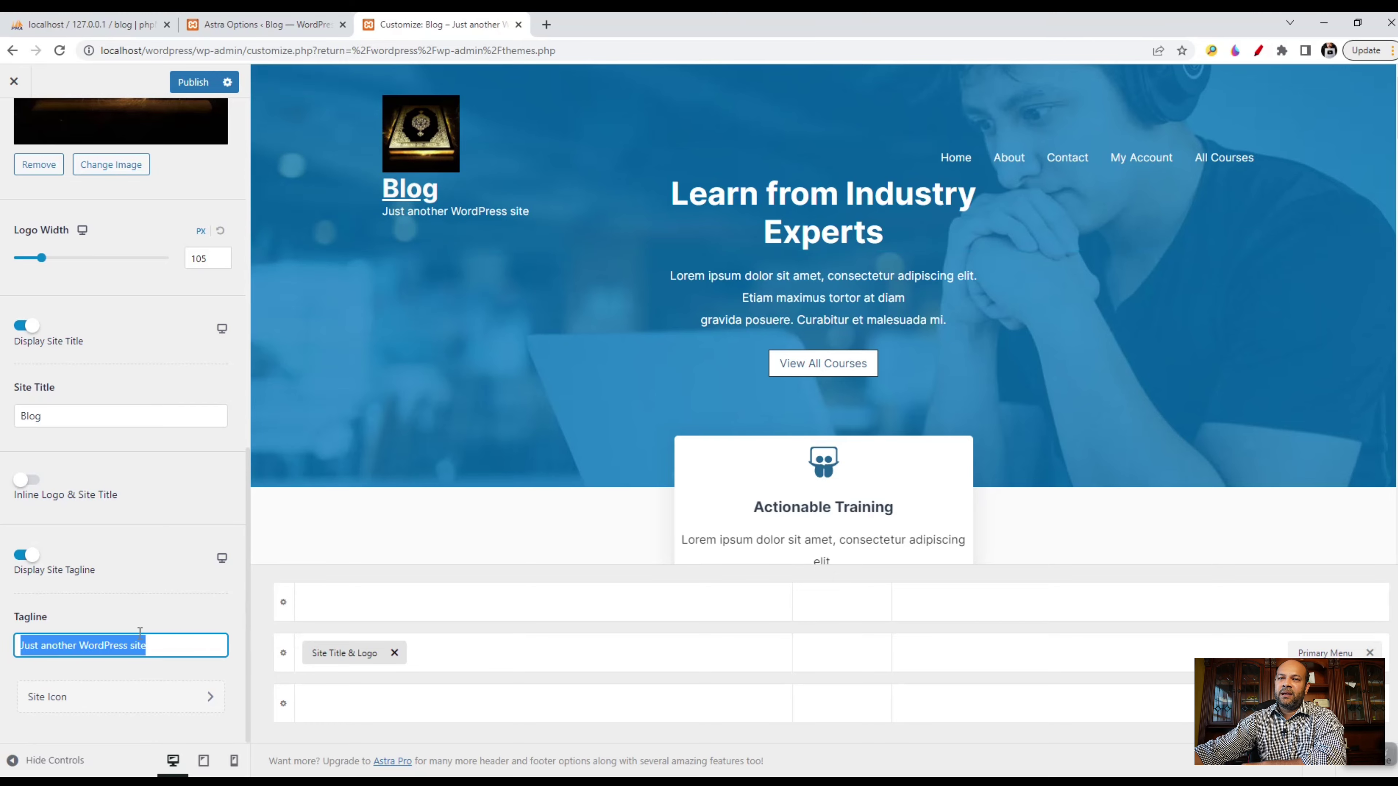
- Turn off the site tagline and site title displays so the header keeps only the logo
{"action": "left_click", "coordinate": [30, 555]}
{"action": "left_click", "coordinate": [25, 452]}
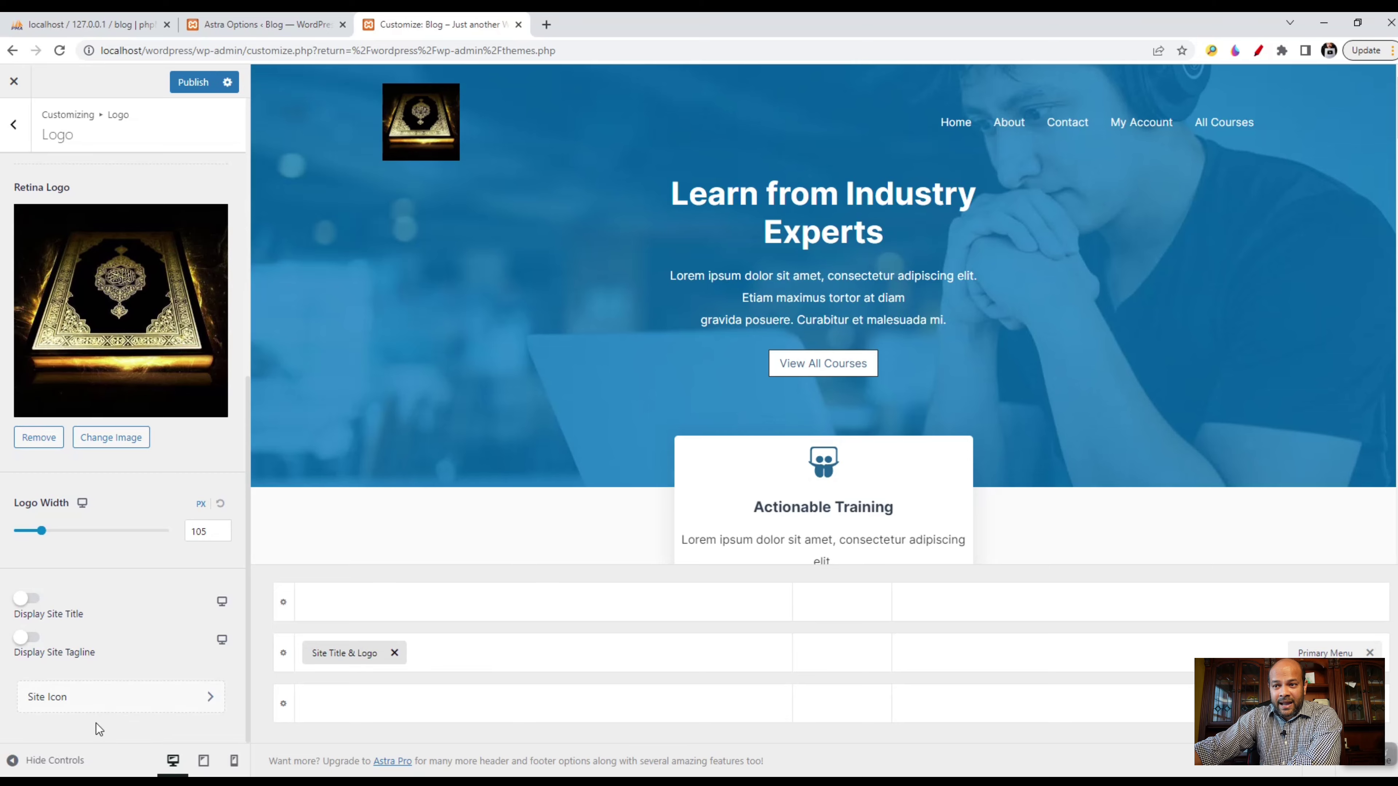
- Open the Site Icon settings and choose the bee image bee-cartoon-bumble-705412.png from the media library
{"action": "left_click", "coordinate": [118, 699]}
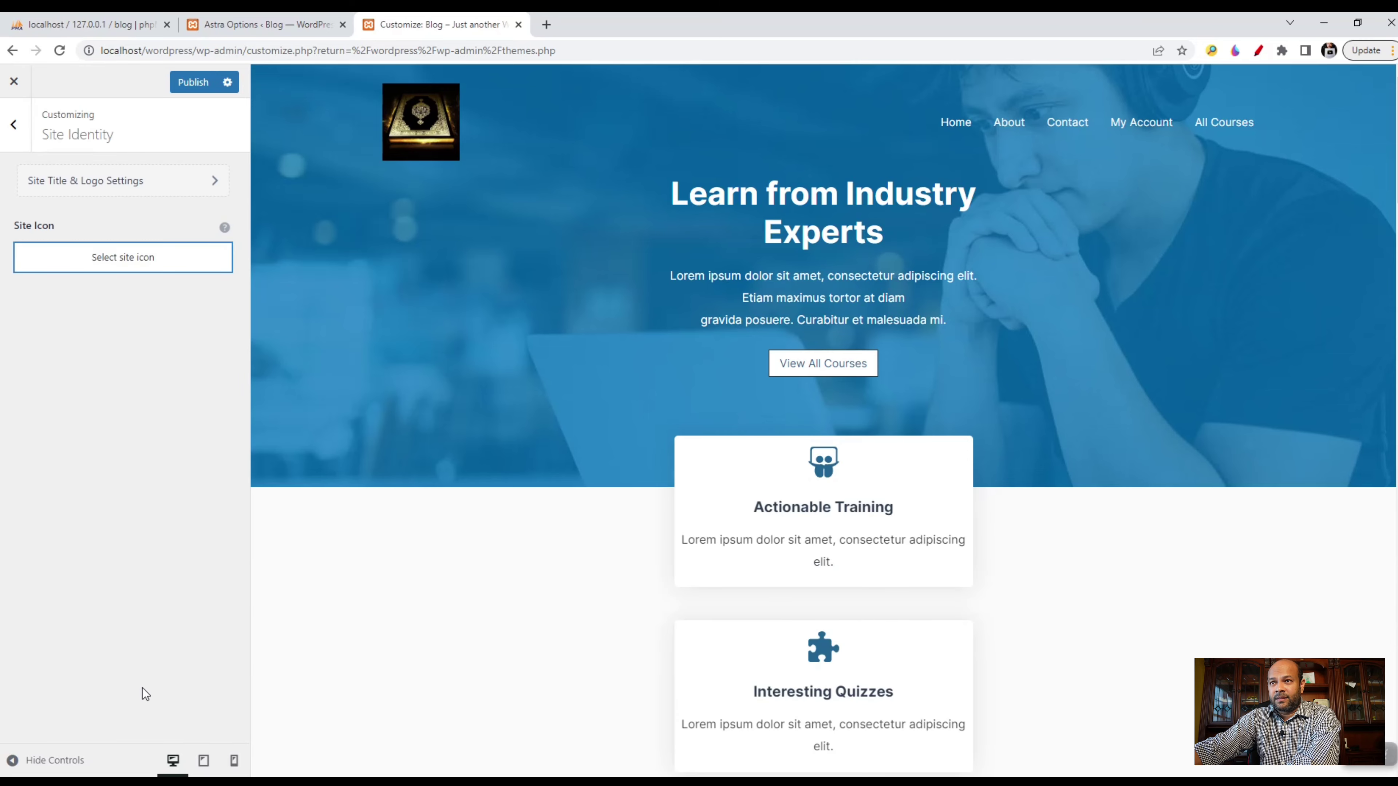
{"action": "left_click", "coordinate": [133, 270]}
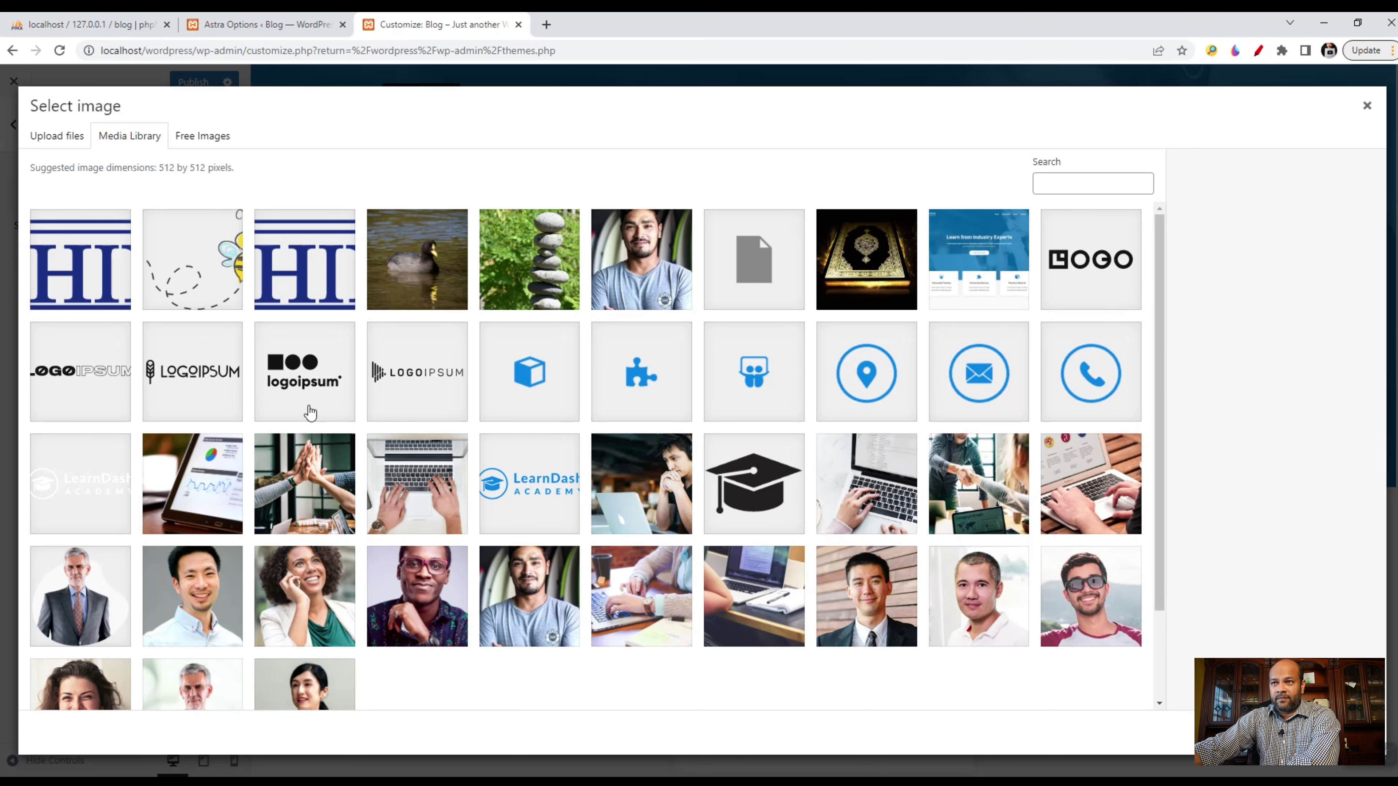
{"action": "left_click", "coordinate": [206, 278]}
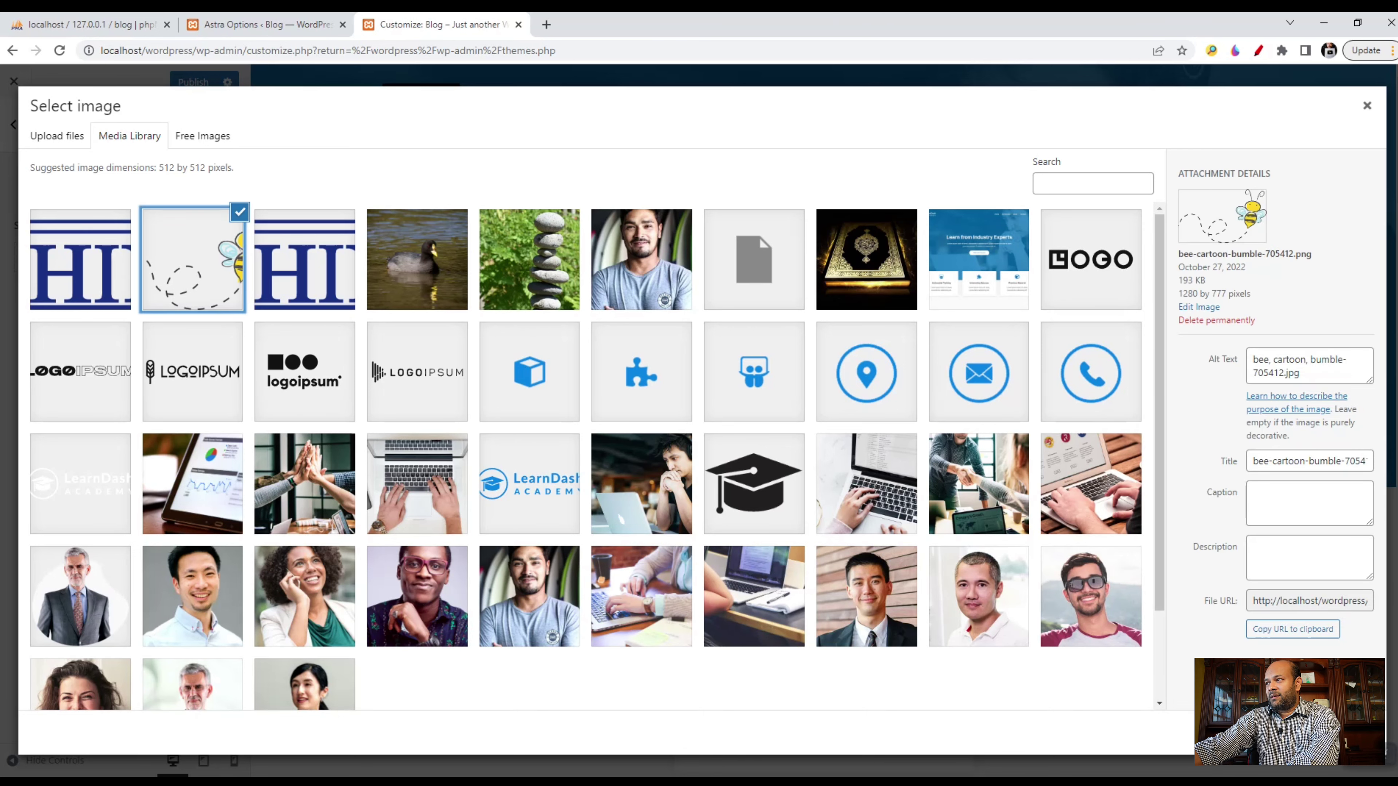
{"action": "left_click", "coordinate": [1343, 732]}
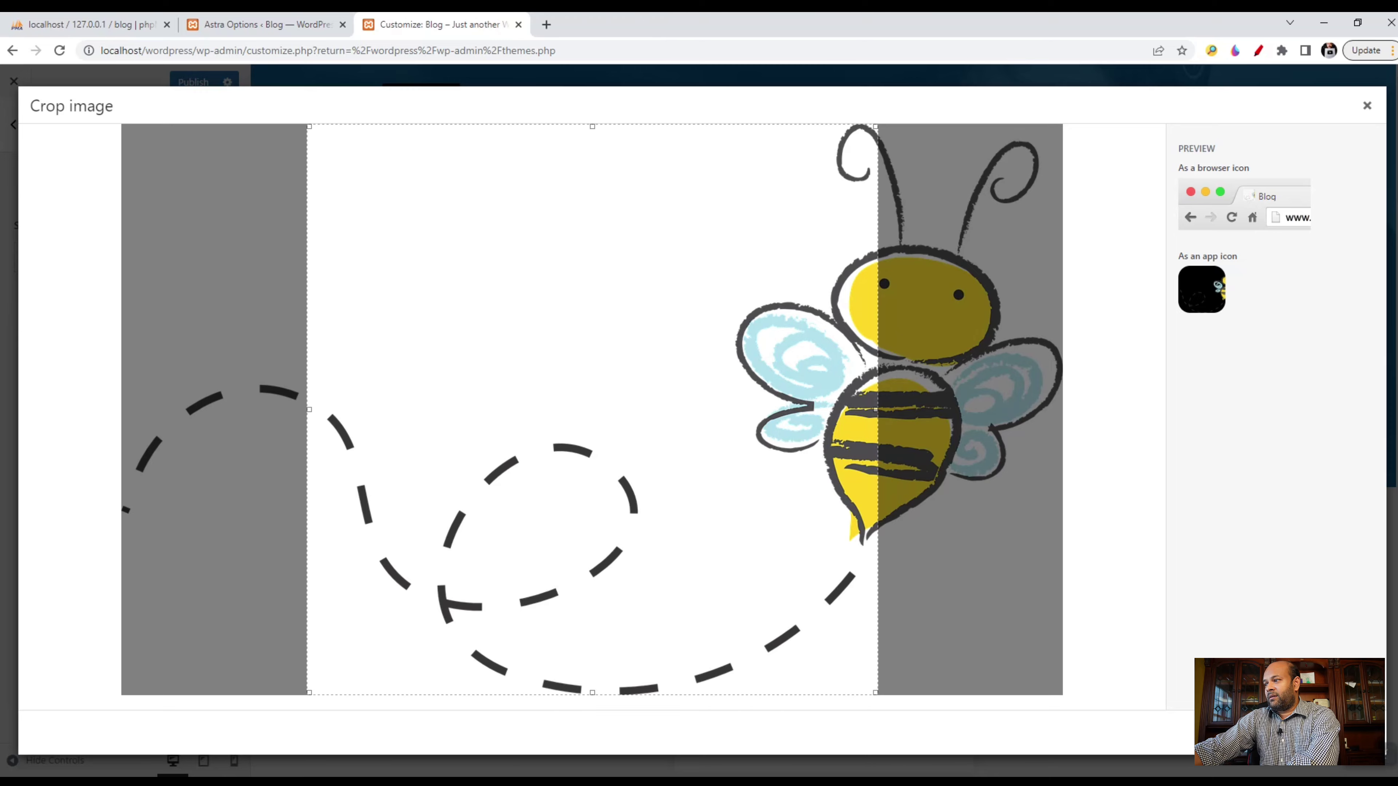
- Try to crop the site icon image to a square around the bee, and close the crop dialog
{"action": "left_click_drag", "start_coordinate": [698, 490], "coordinate": [1005, 448]}
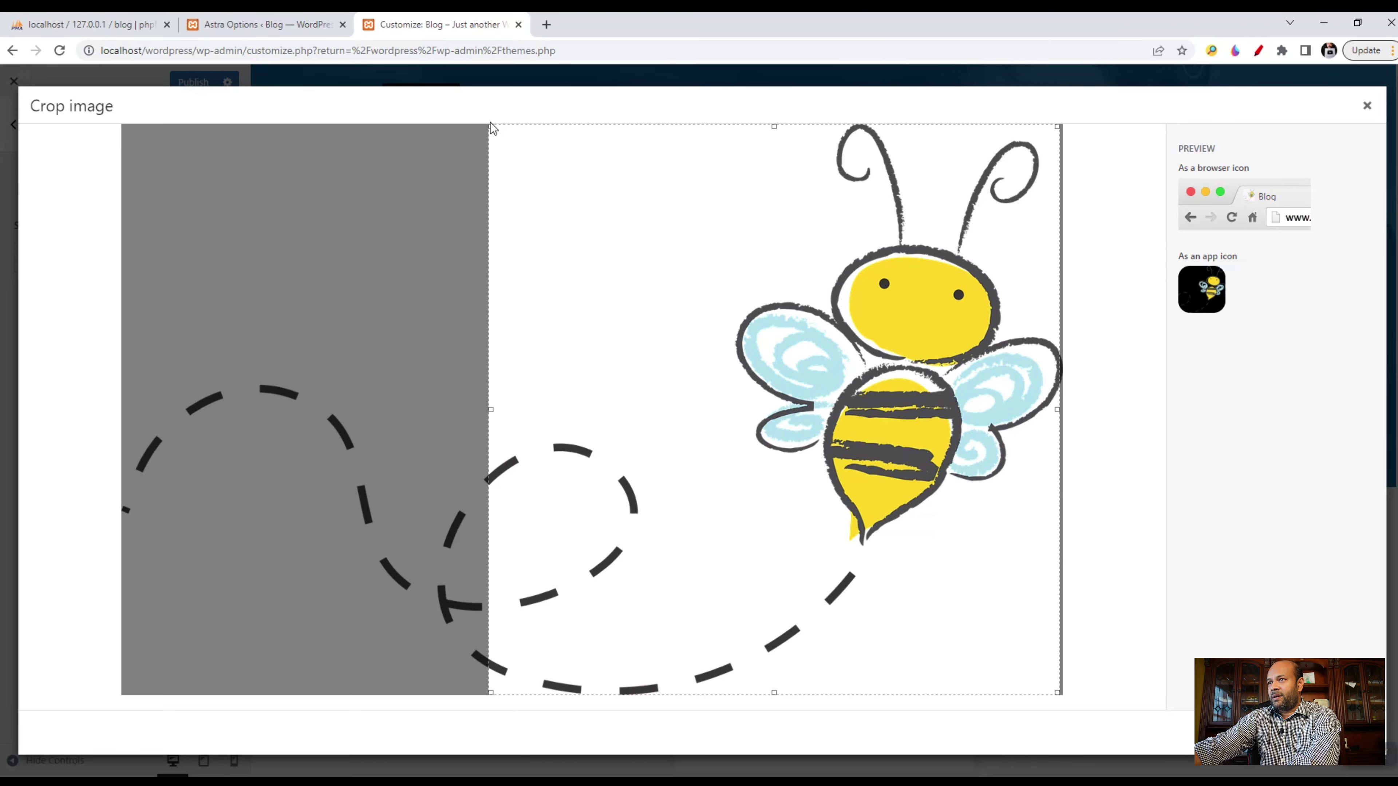
{"action": "left_click_drag", "start_coordinate": [492, 128], "coordinate": [836, 324]}
{"action": "left_click_drag", "start_coordinate": [880, 385], "coordinate": [883, 239]}
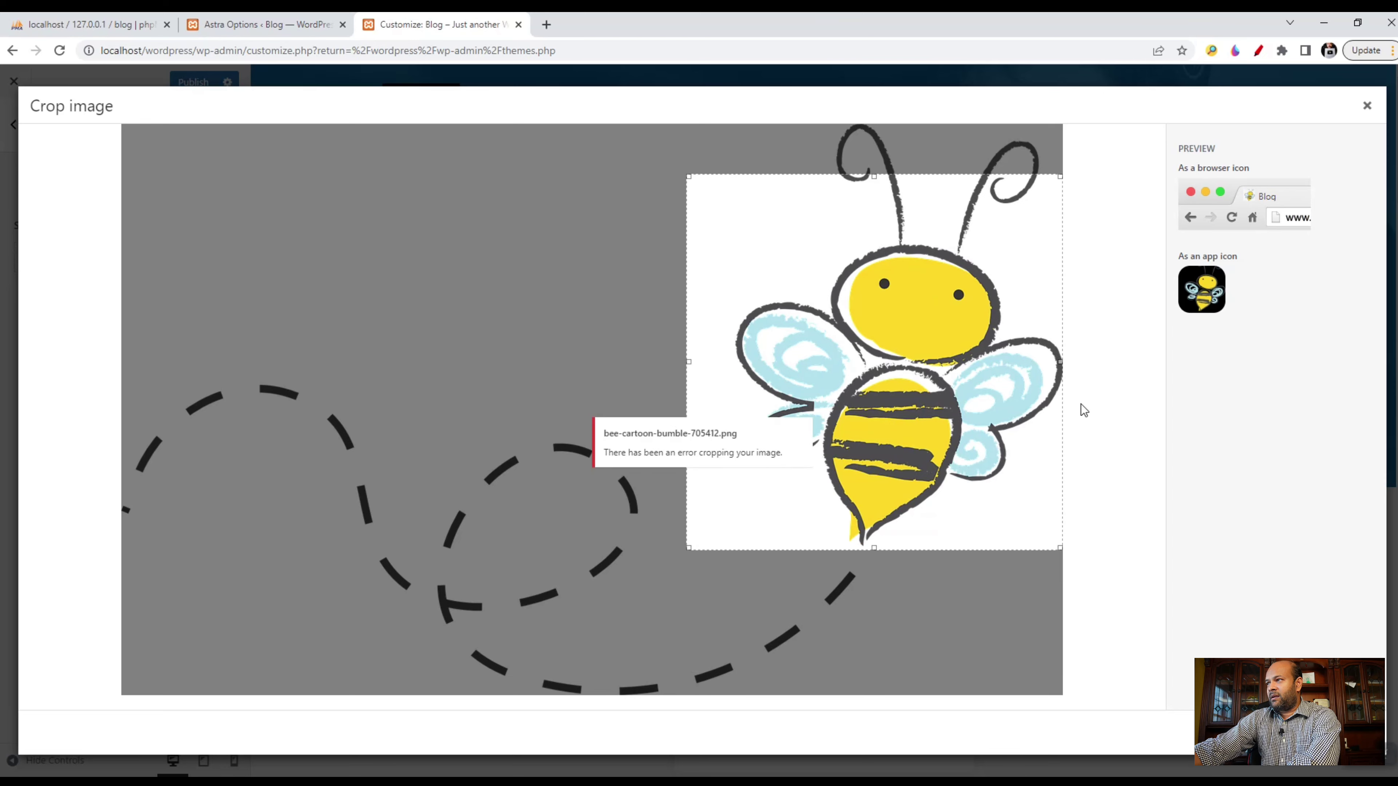
{"action": "left_click", "coordinate": [1368, 107]}
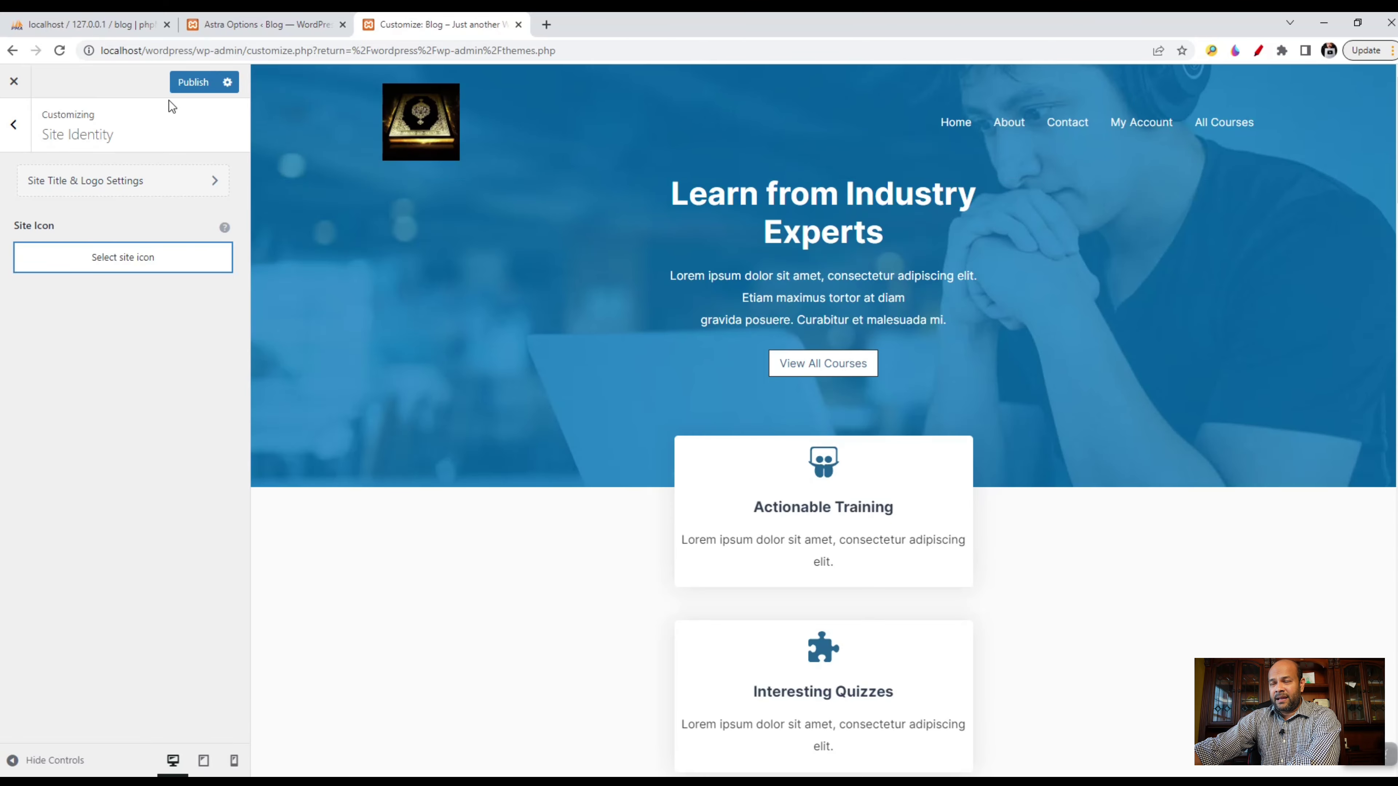
- Return to the Header Builder and reopen the Site Title & Logo settings
{"action": "mouse_move", "coordinate": [219, 233]}
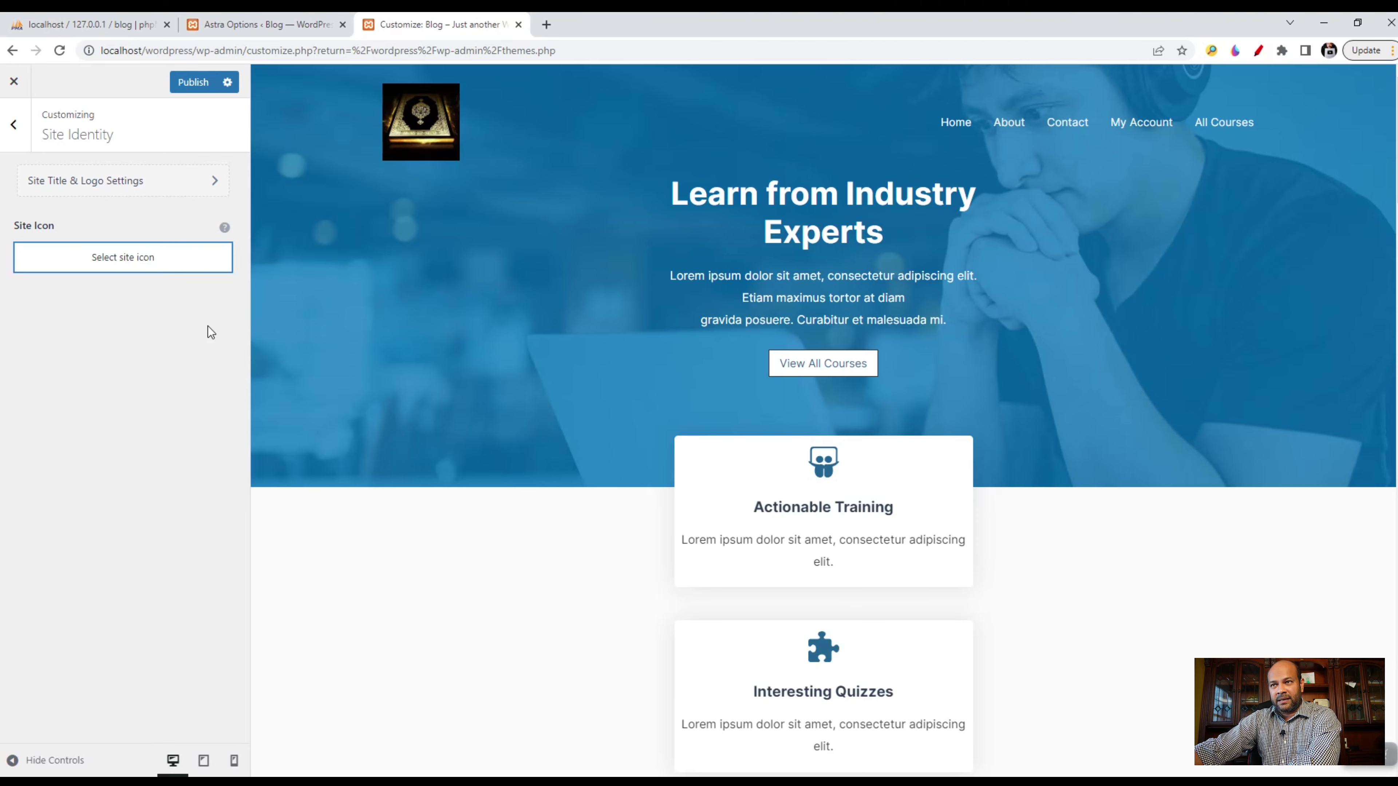
{"action": "left_click", "coordinate": [13, 125]}
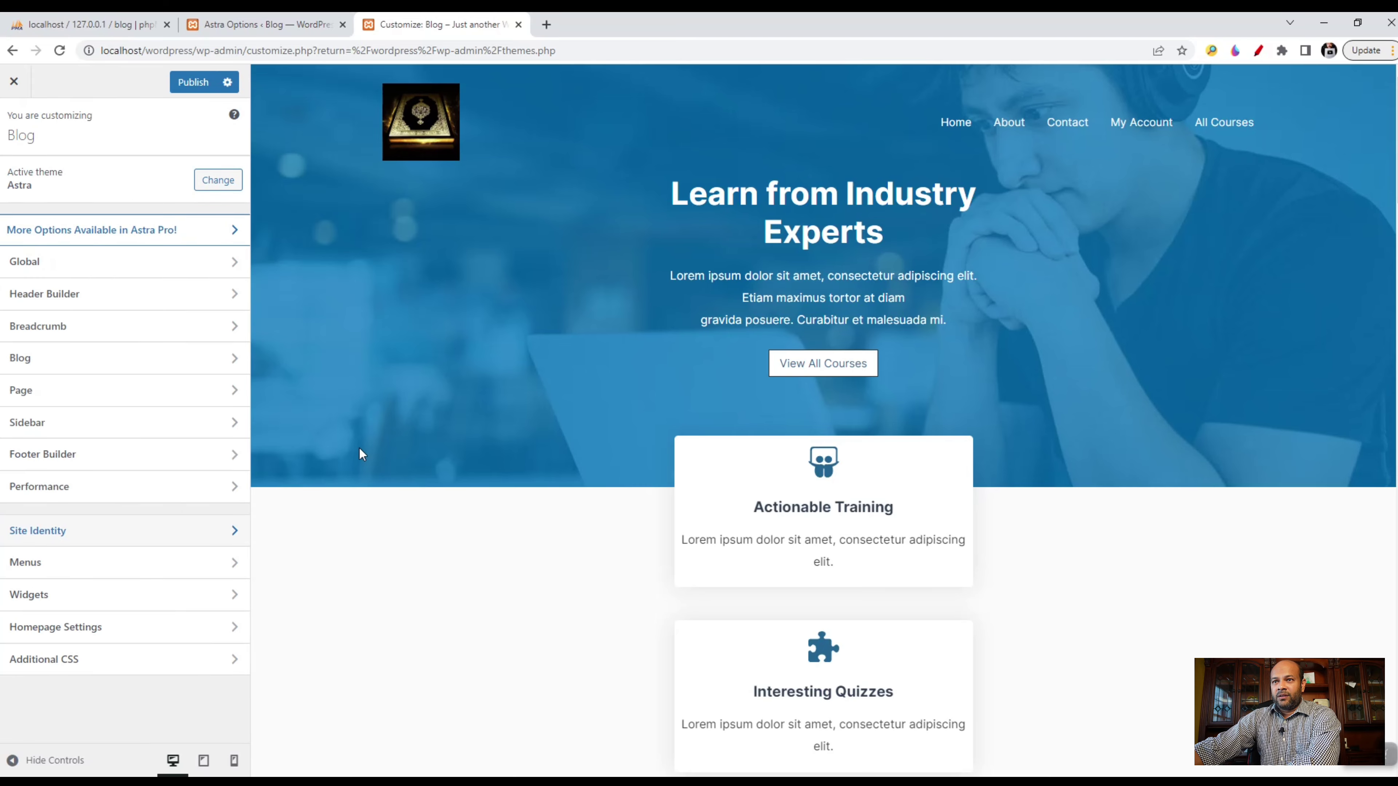
{"action": "left_click", "coordinate": [48, 295]}
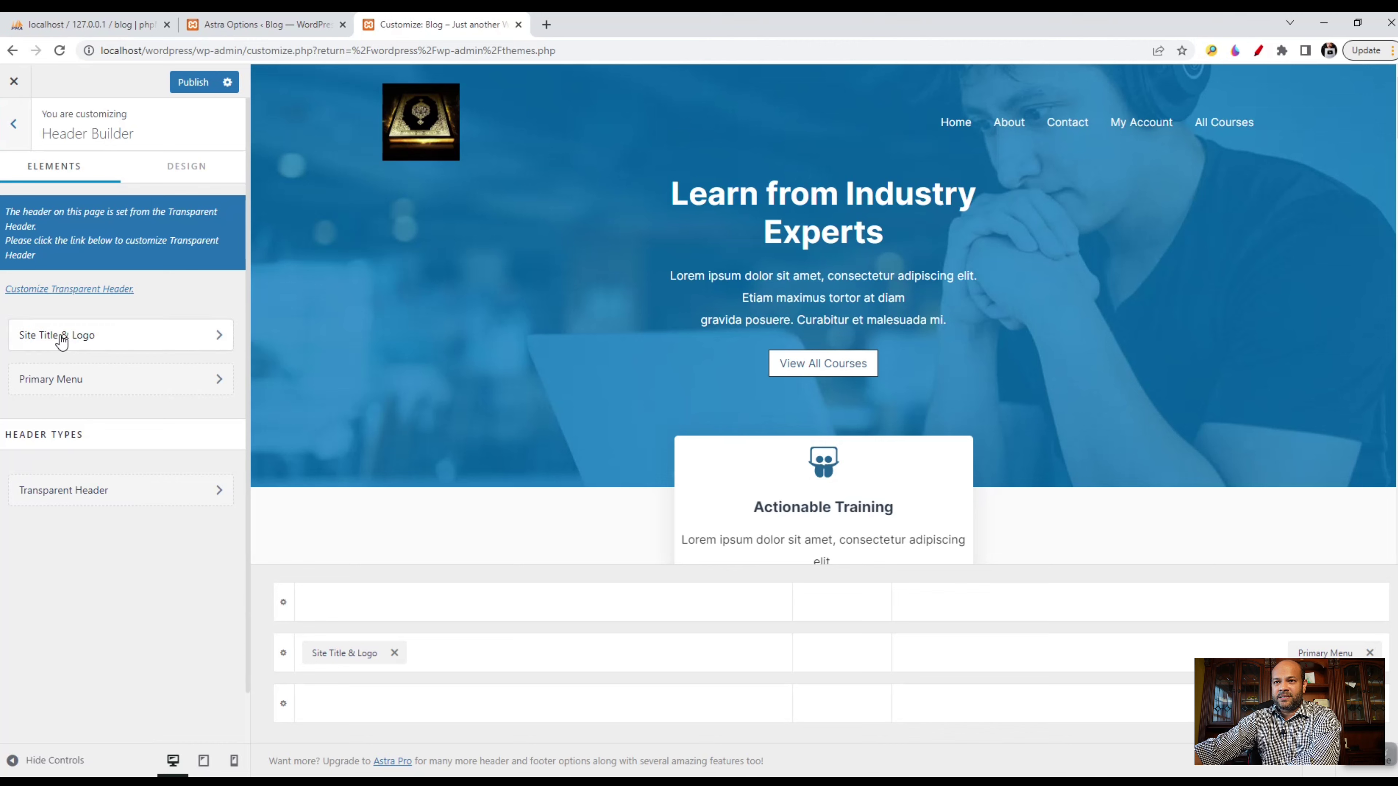
{"action": "left_click", "coordinate": [45, 345]}
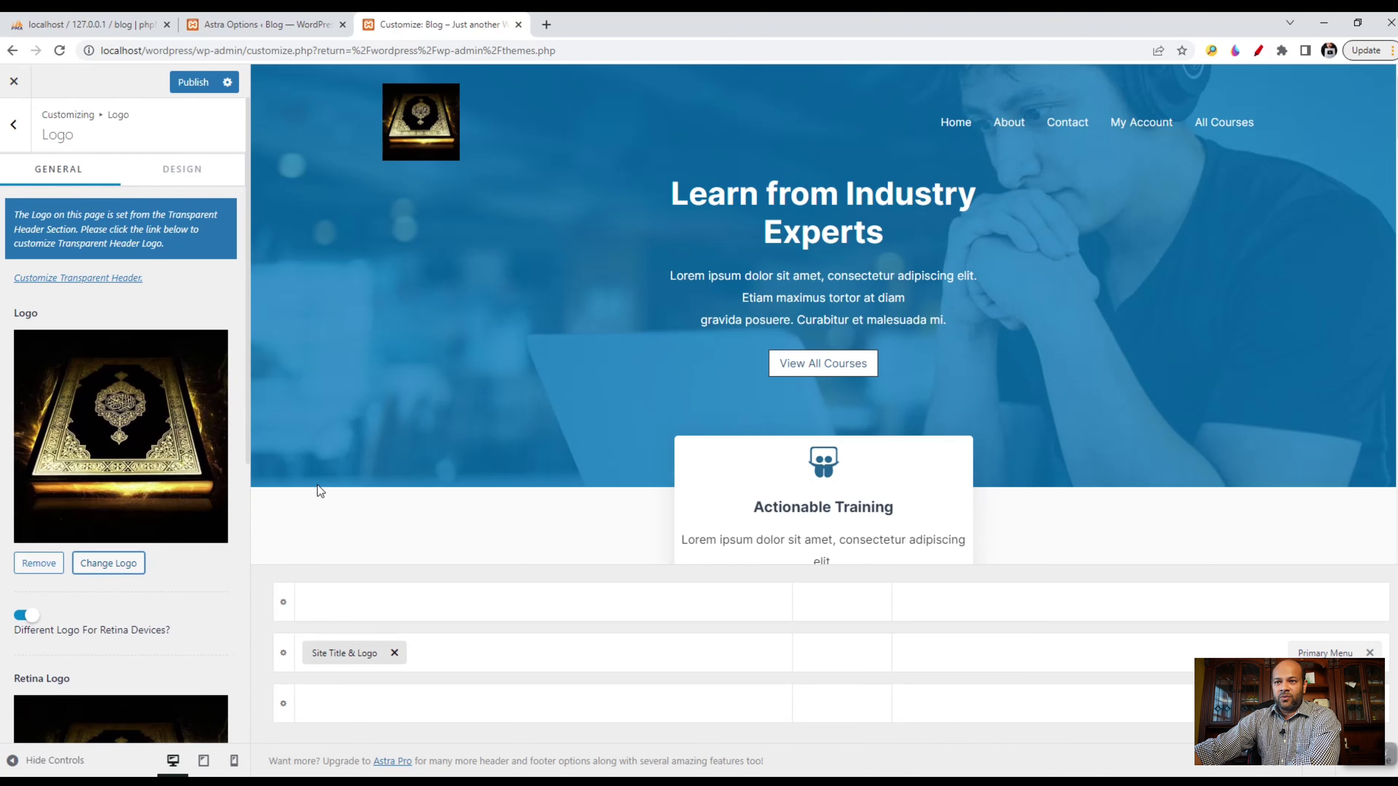
- Review the logo and retina logo settings and look at the replacement logo choices in the media library without changing the logo
{"action": "scroll", "coordinate": [205, 634], "scroll_direction": "down", "scroll_amount": 3}
{"action": "scroll", "coordinate": [206, 634], "scroll_direction": "down", "scroll_amount": 5}
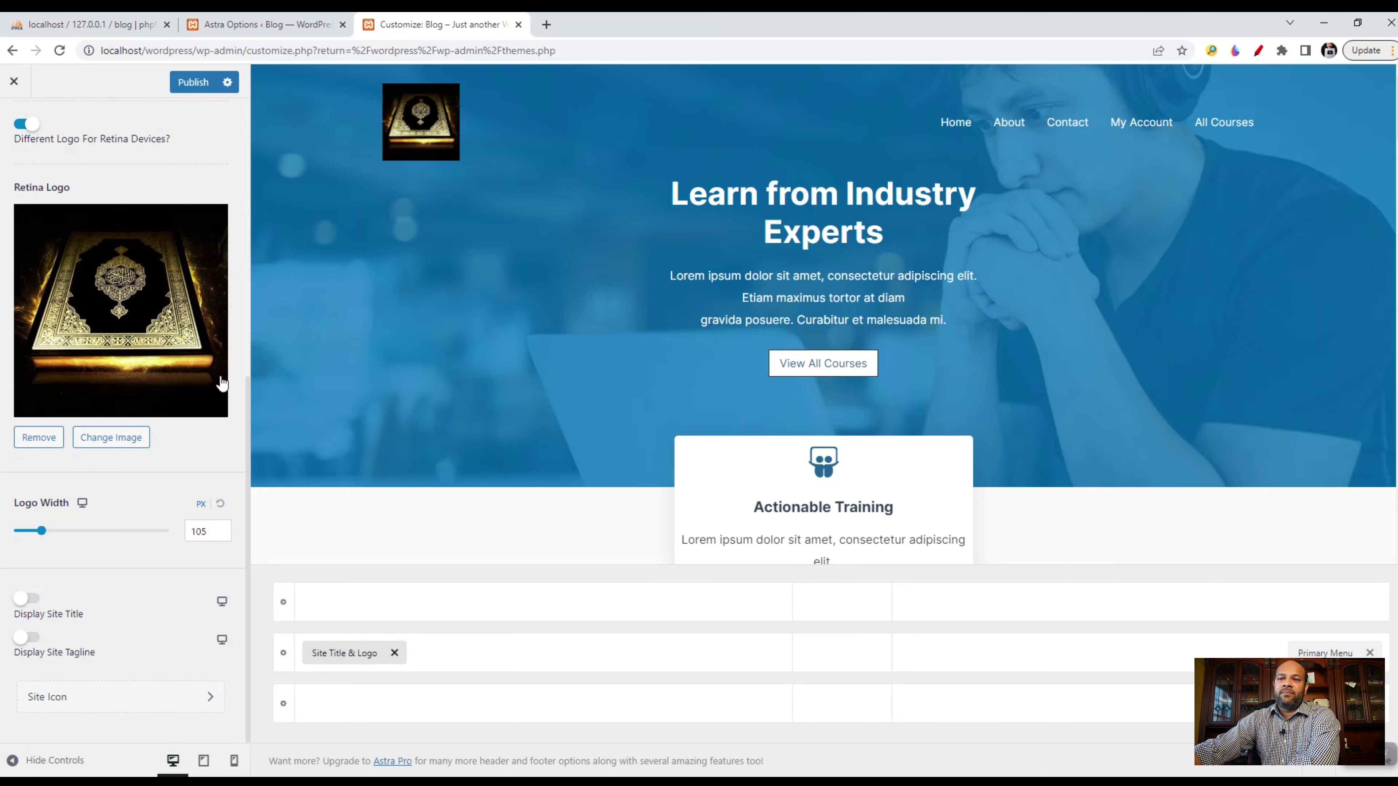
{"action": "scroll", "coordinate": [171, 557], "scroll_direction": "up", "scroll_amount": 7}
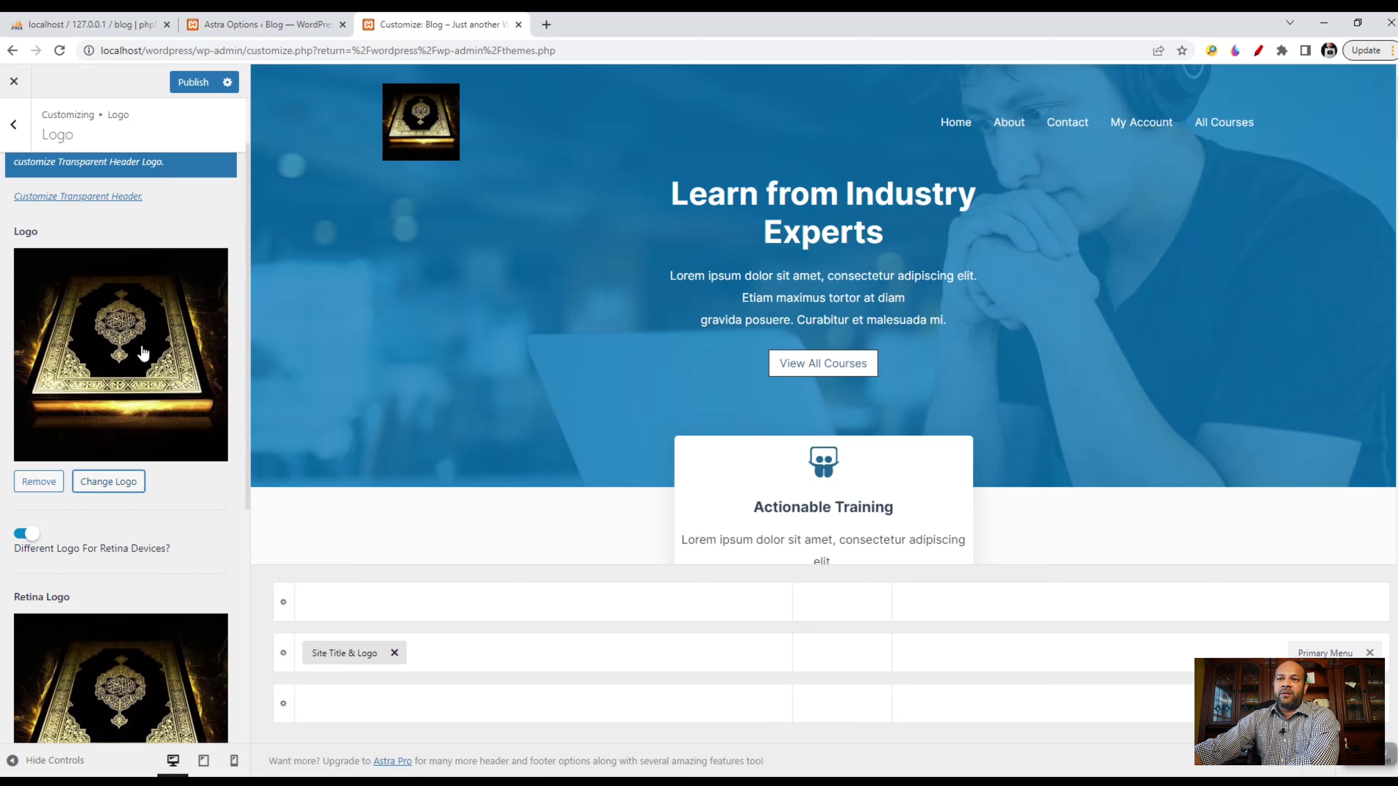
{"action": "scroll", "coordinate": [153, 358], "scroll_direction": "down", "scroll_amount": 5}
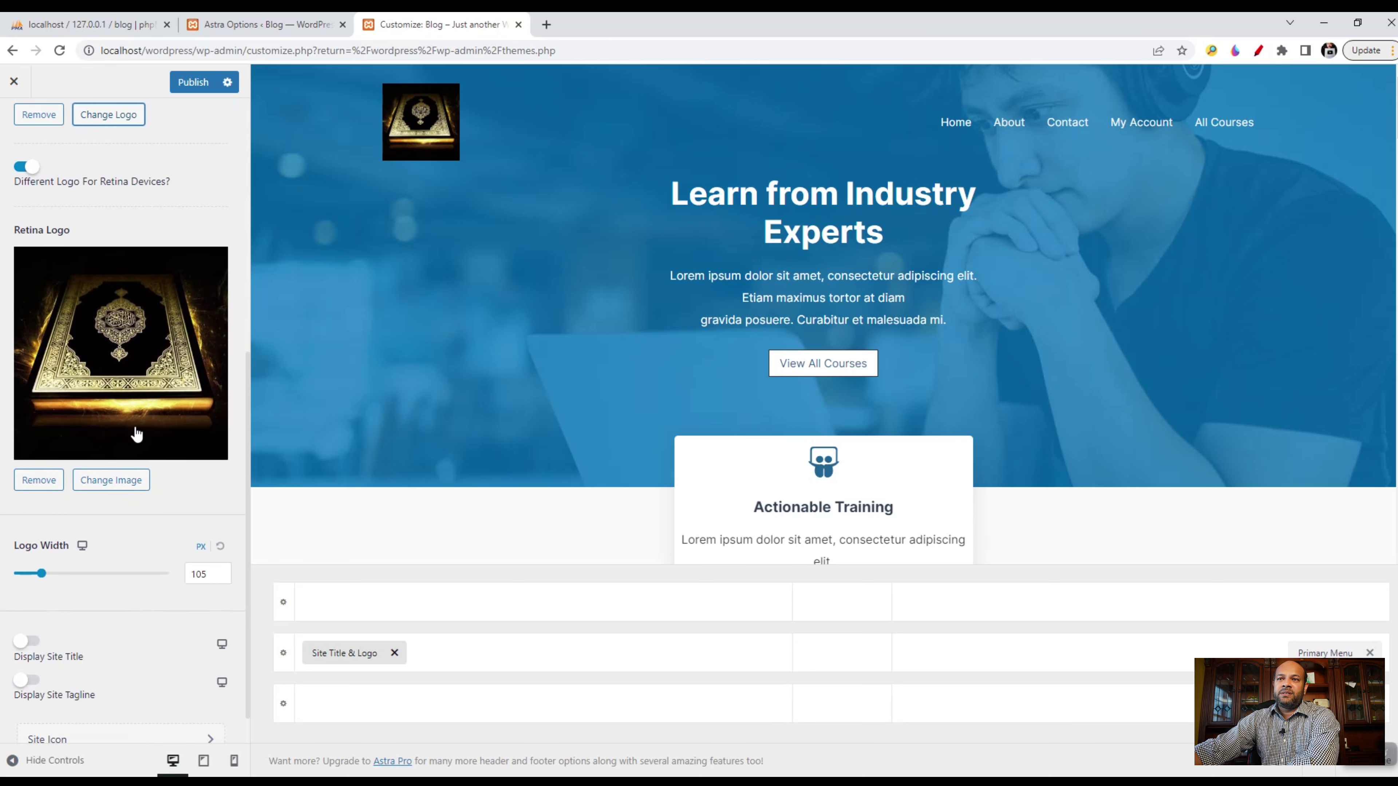
{"action": "scroll", "coordinate": [134, 426], "scroll_direction": "up", "scroll_amount": 5}
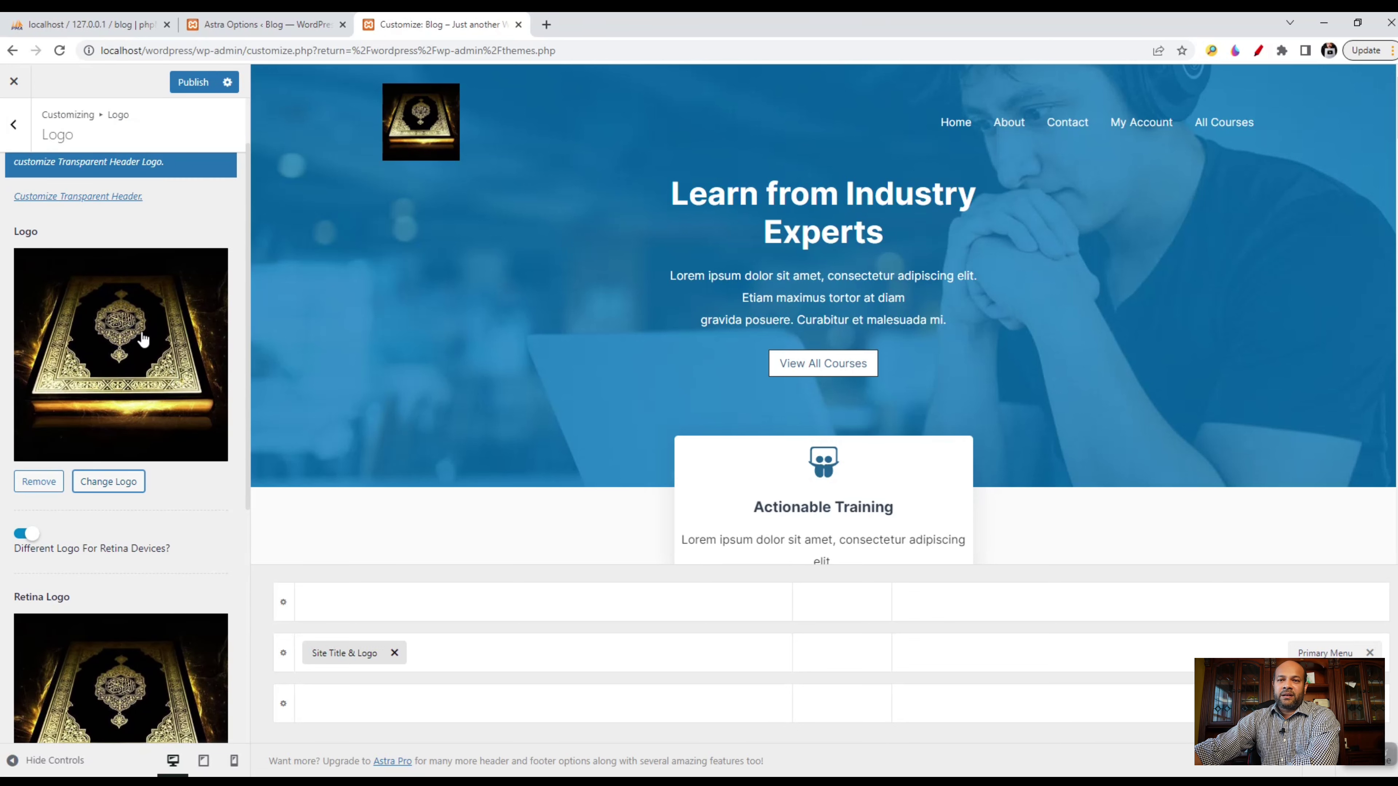
{"action": "scroll", "coordinate": [212, 446], "scroll_direction": "down", "scroll_amount": 3}
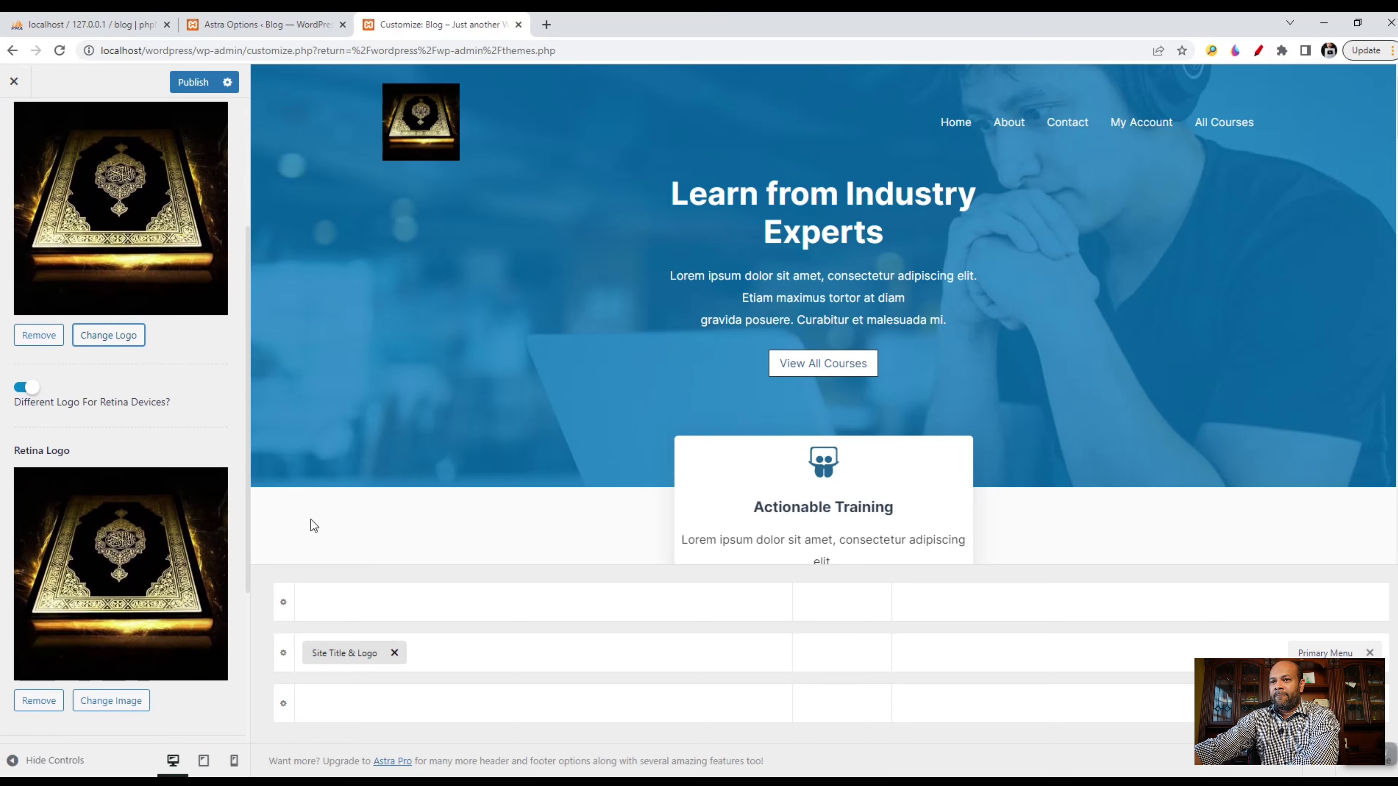
{"action": "scroll", "coordinate": [128, 640], "scroll_direction": "up", "scroll_amount": 2}
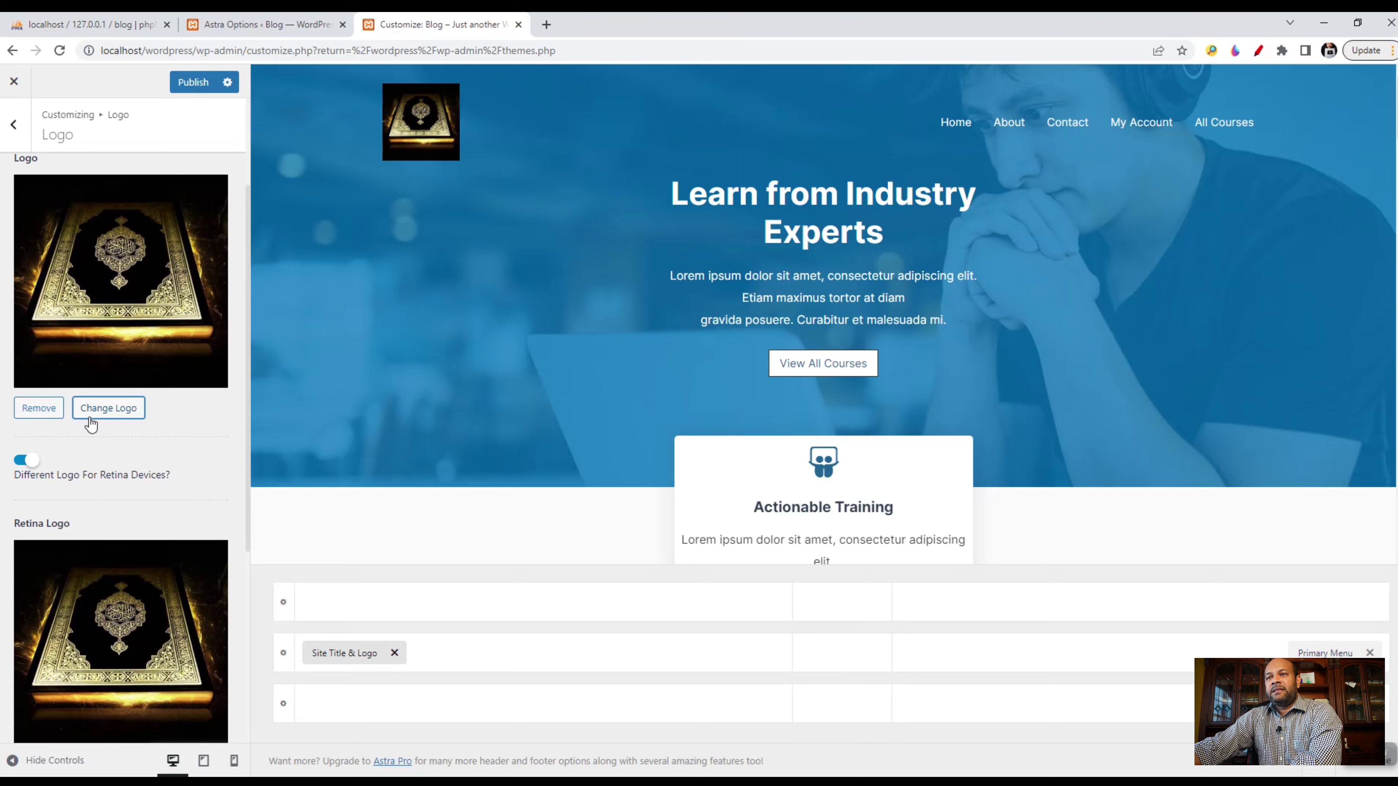
{"action": "left_click", "coordinate": [120, 417]}
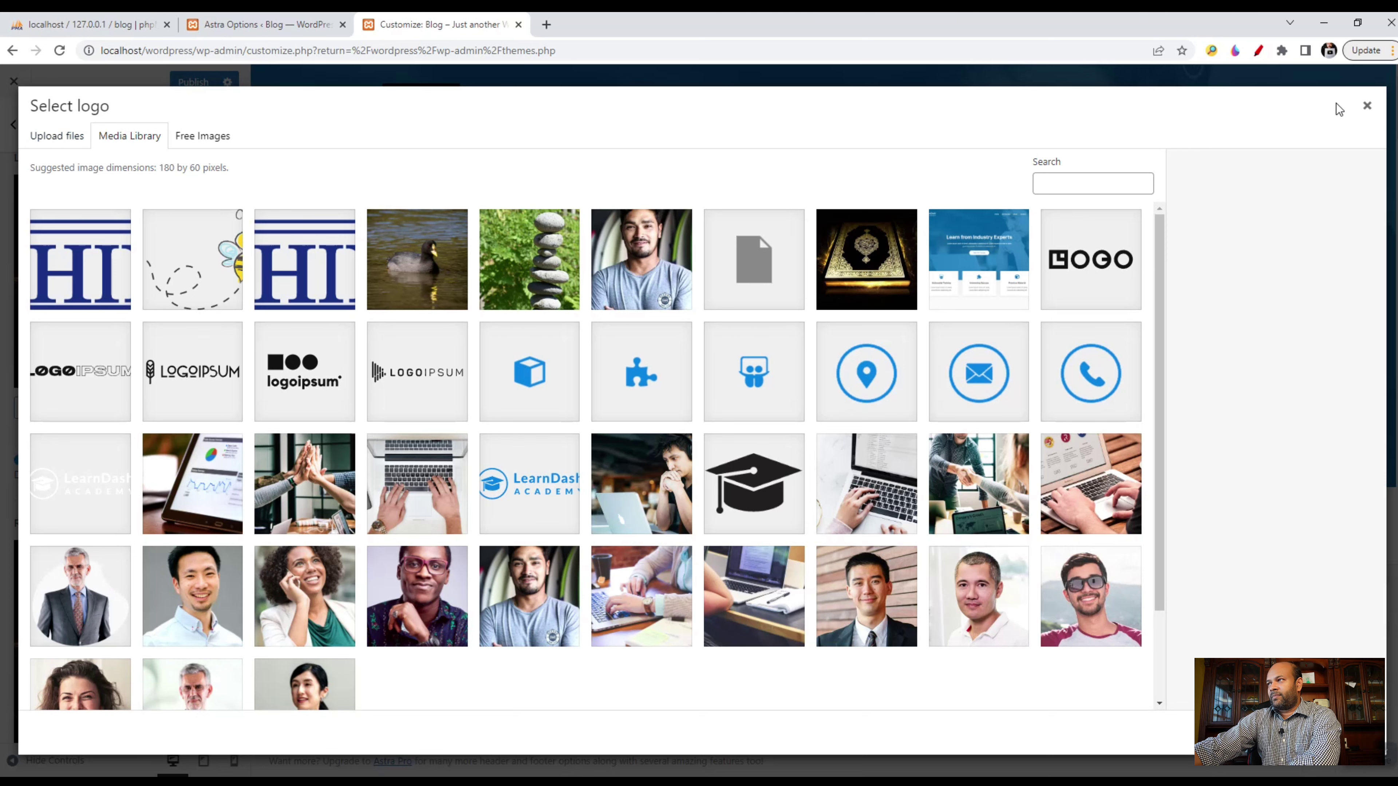
{"action": "left_click", "coordinate": [1366, 106]}
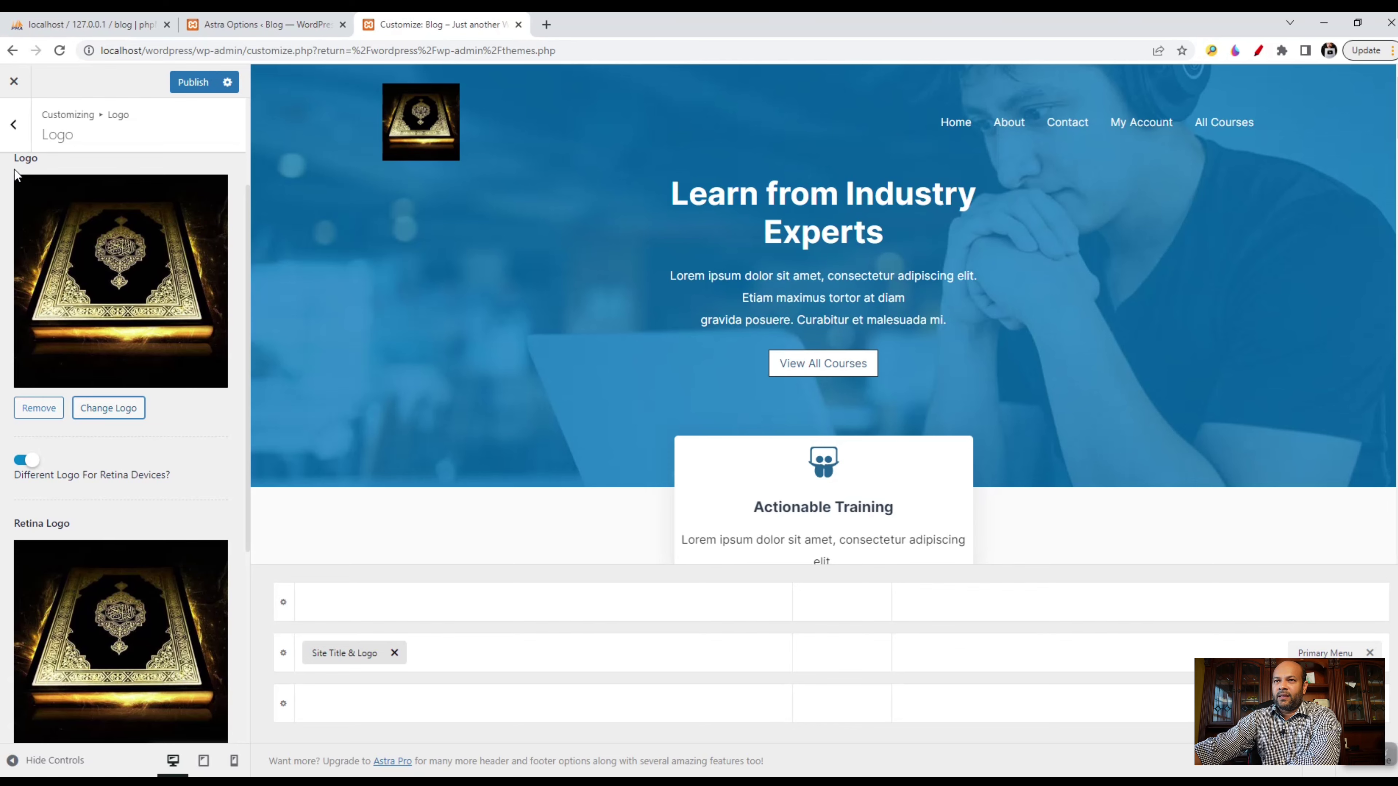
- Go back to the Header Builder elements and open the Primary Menu general settings
{"action": "left_click", "coordinate": [16, 127]}
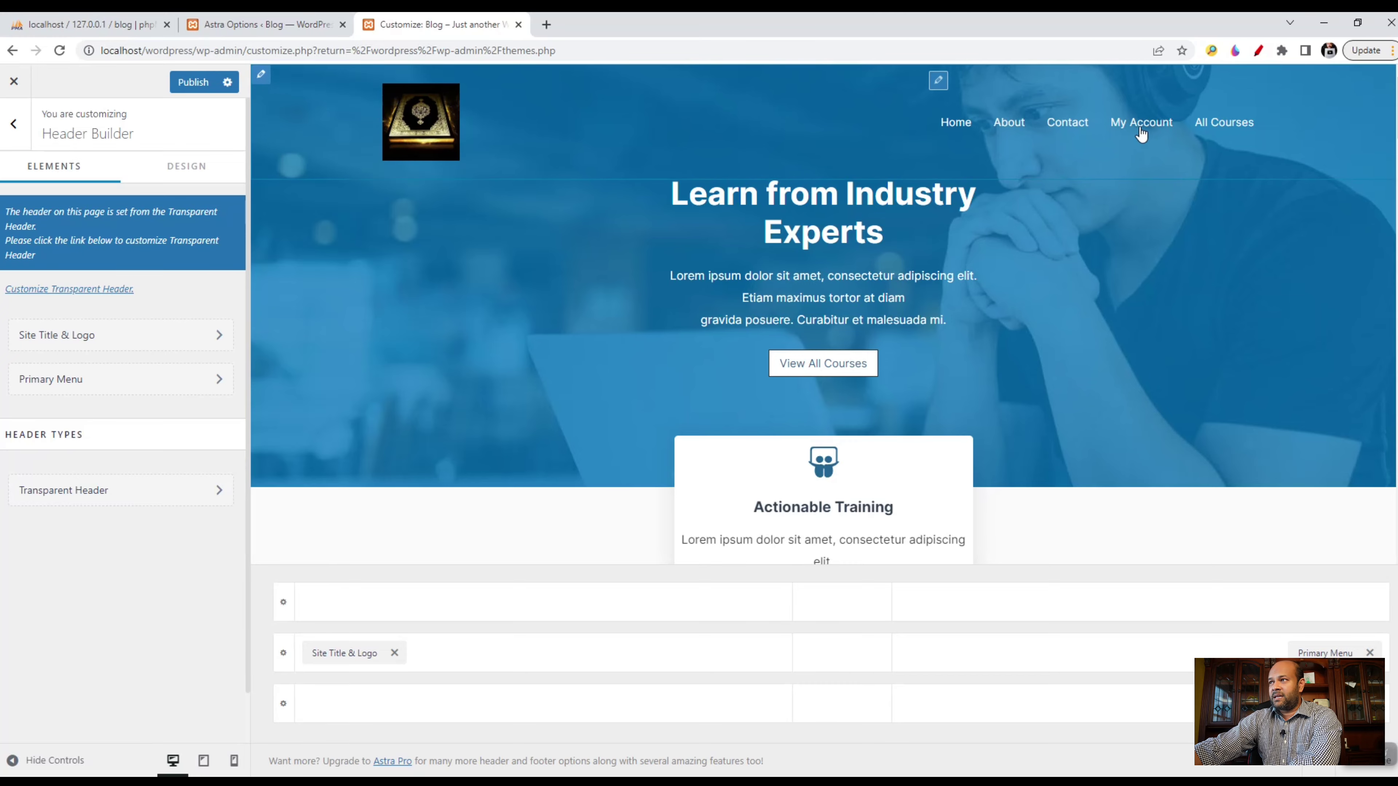
{"action": "left_click", "coordinate": [59, 390]}
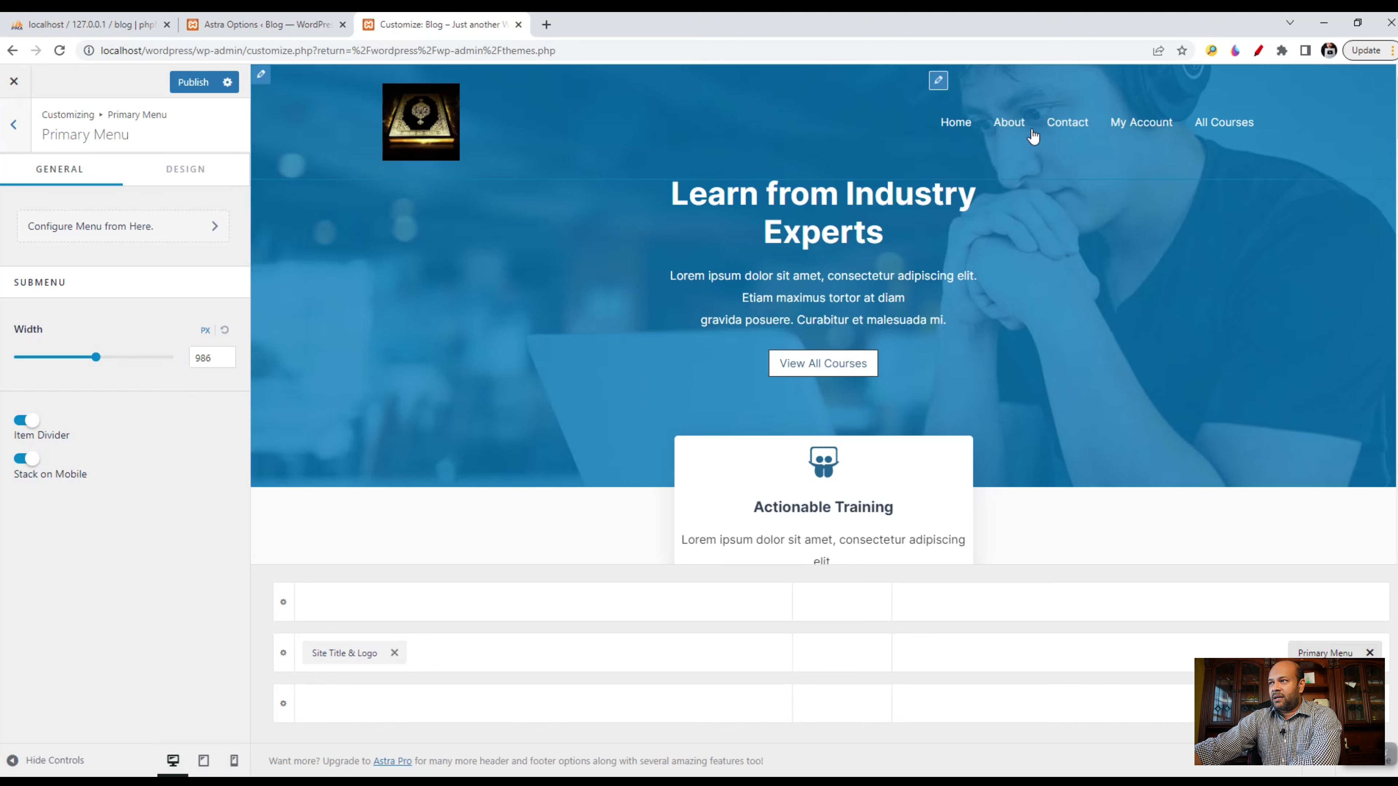
- Try the submenu options with a width of 1005 px and Item Divider and Stack on Mobile switched off, restoring each one
{"action": "mouse_move", "coordinate": [99, 360]}
{"action": "left_mouse_down"}
{"action": "mouse_move", "coordinate": [122, 359]}
{"action": "mouse_move", "coordinate": [84, 359]}
{"action": "mouse_move", "coordinate": [100, 359]}
{"action": "left_mouse_up"}
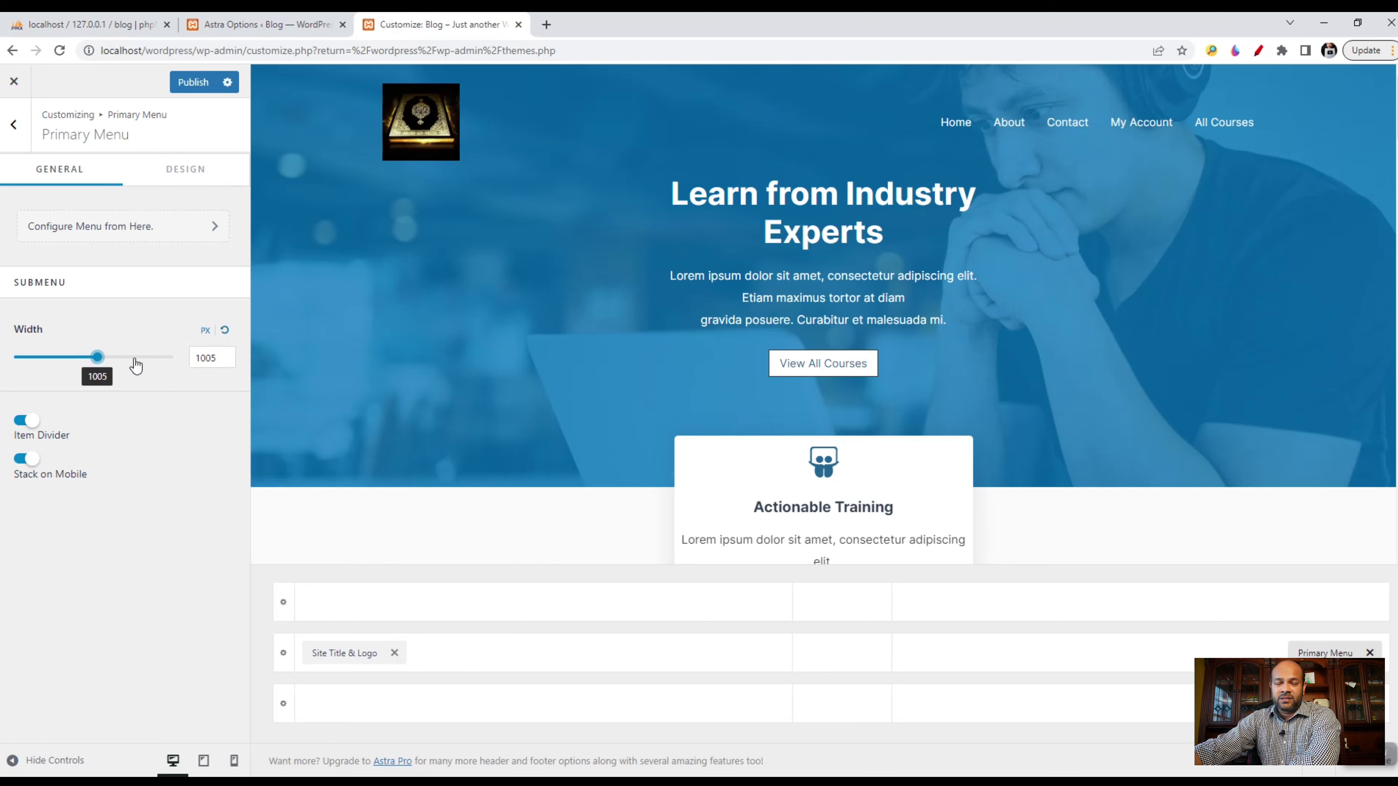
{"action": "left_click", "coordinate": [223, 330]}
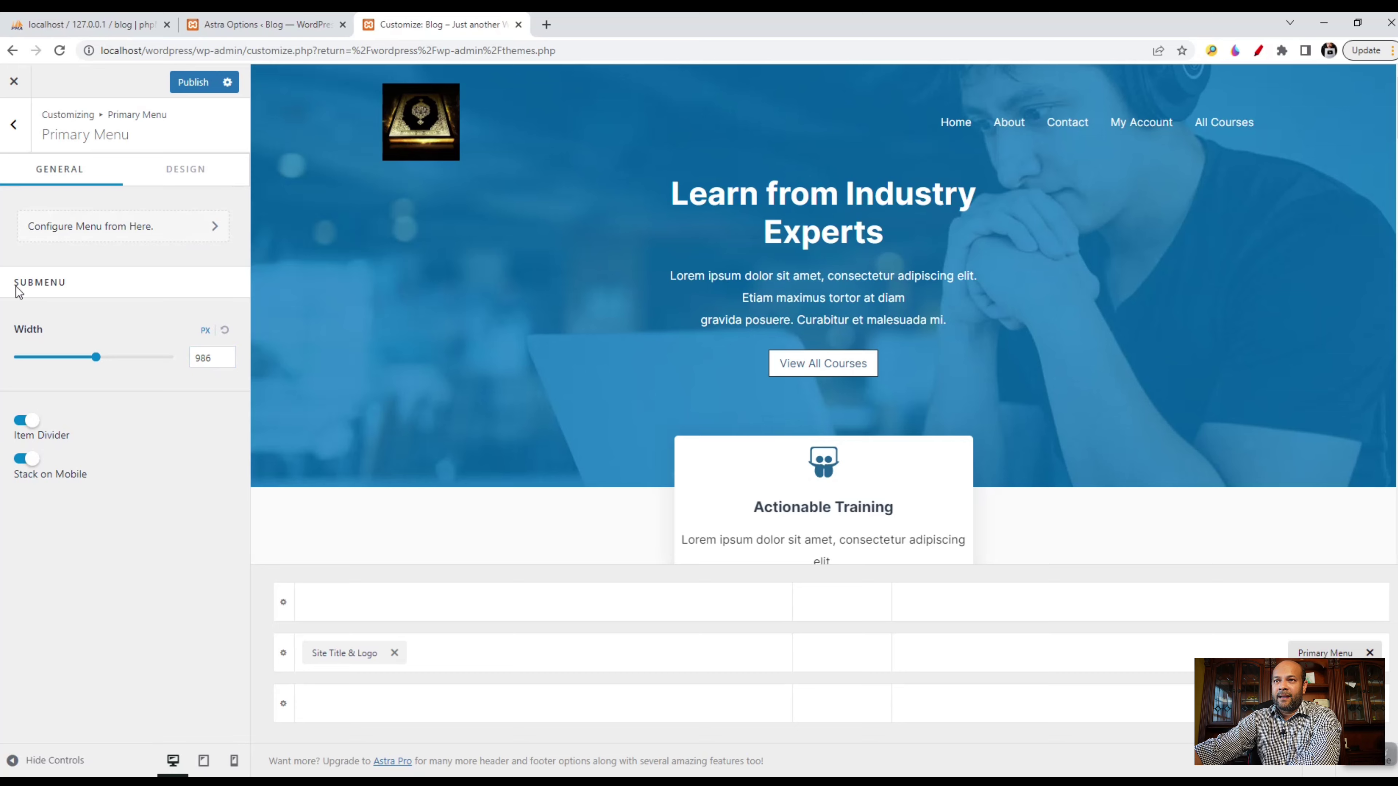
{"action": "left_click", "coordinate": [34, 428]}
{"action": "left_click", "coordinate": [30, 427]}
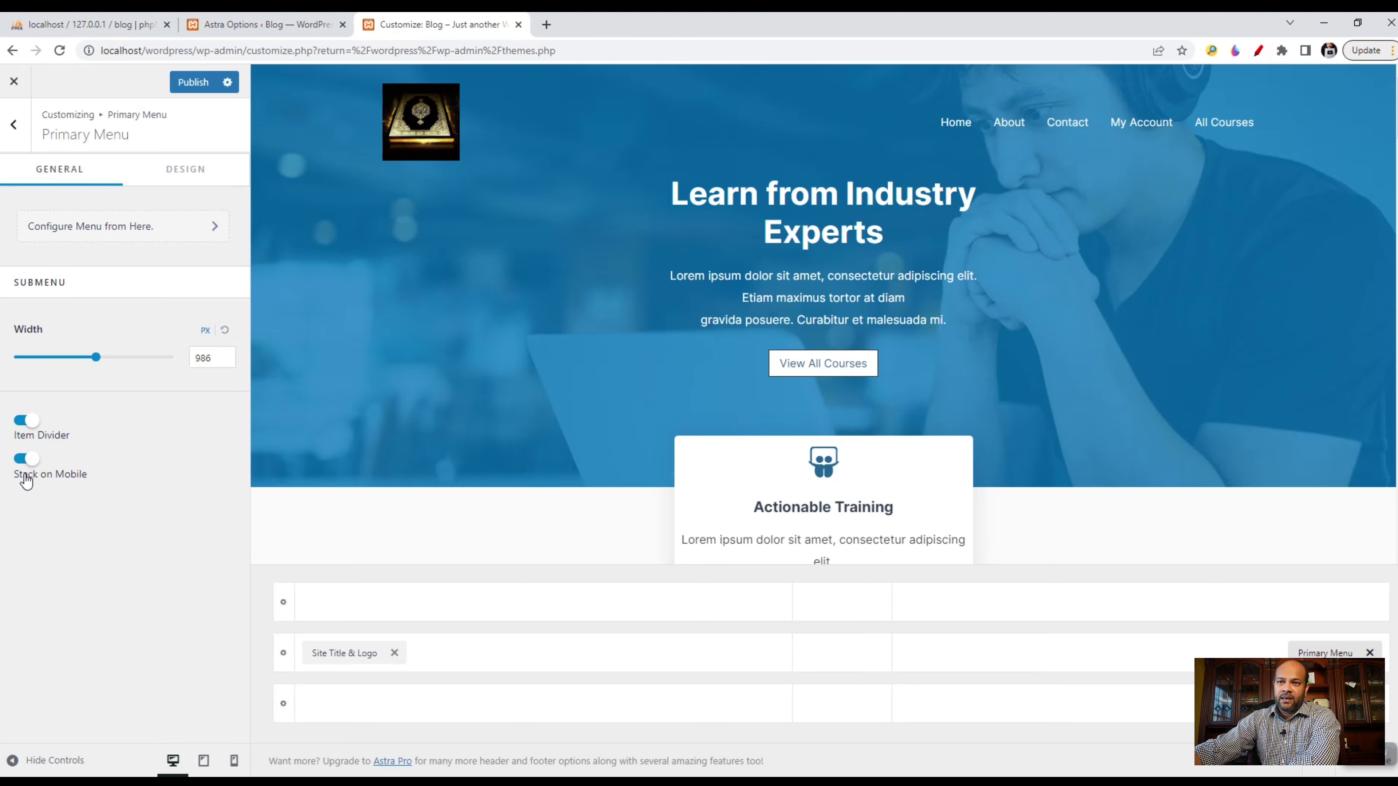
{"action": "left_click", "coordinate": [25, 461]}
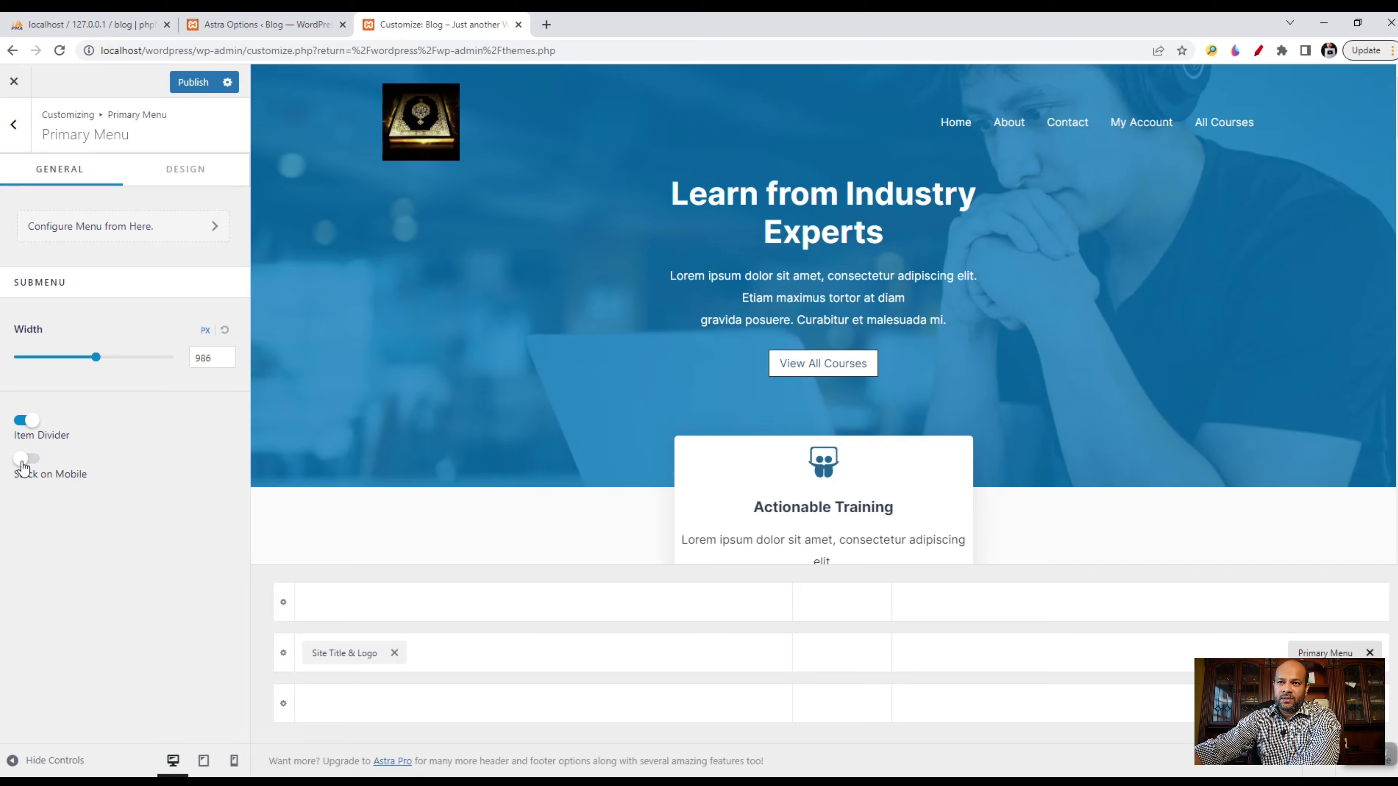
{"action": "left_click", "coordinate": [25, 461]}
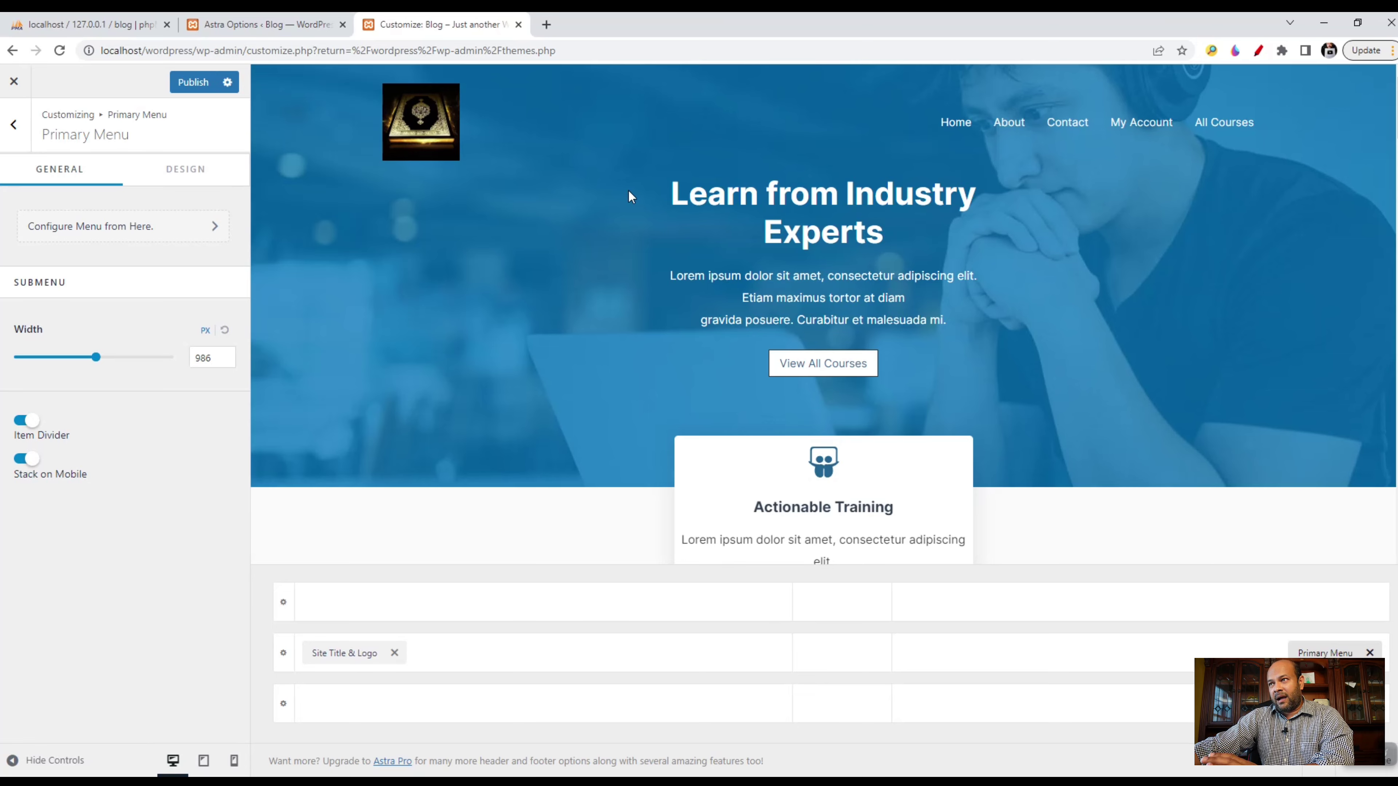
- Circle the desktop, tablet and mobile preview controls with the red annotation pen, and clear the markings
{"action": "left_click", "coordinate": [1258, 51]}
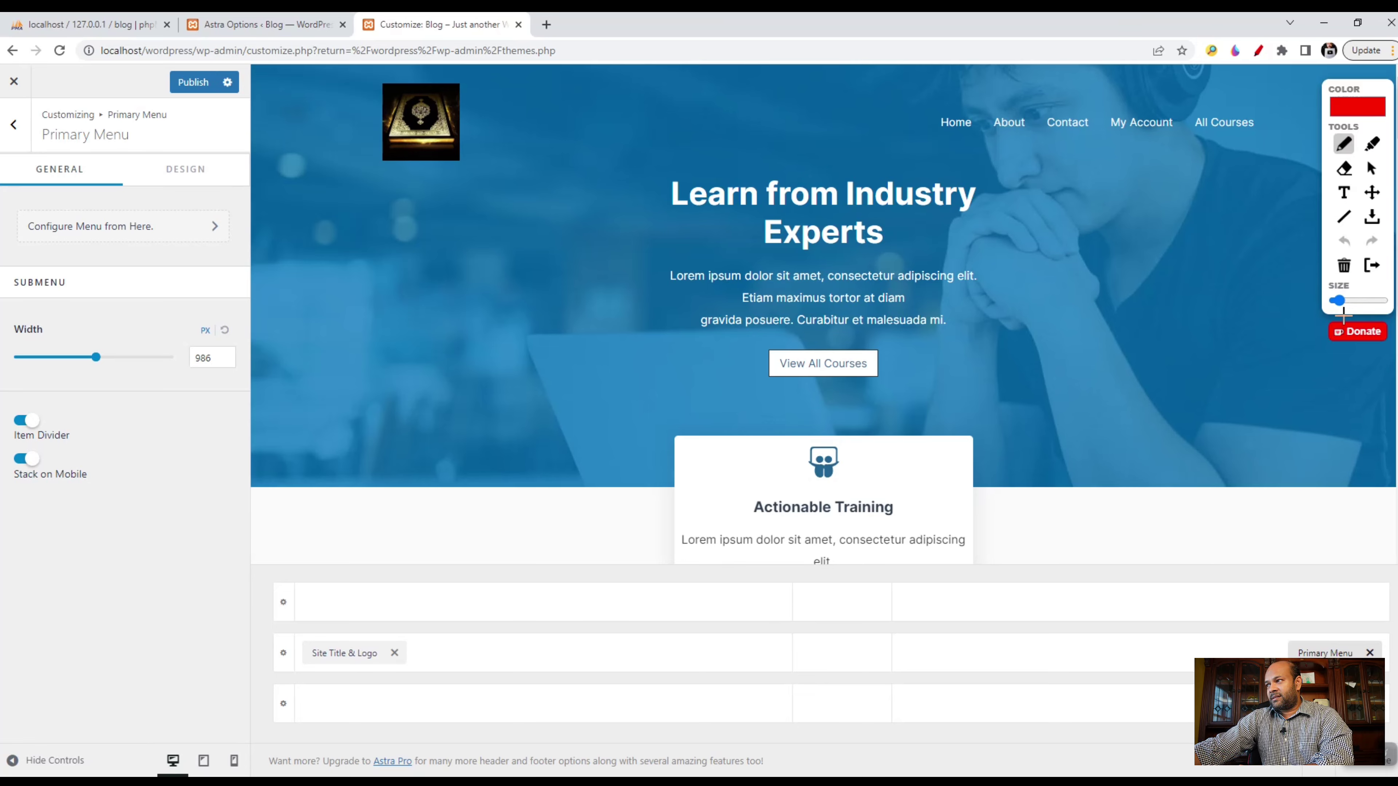
{"action": "mouse_move", "coordinate": [155, 765]}
{"action": "left_mouse_down"}
{"action": "mouse_move", "coordinate": [182, 731]}
{"action": "mouse_move", "coordinate": [247, 746]}
{"action": "mouse_move", "coordinate": [241, 773]}
{"action": "left_mouse_up"}
{"action": "mouse_move", "coordinate": [147, 773]}
{"action": "left_mouse_down"}
{"action": "mouse_move", "coordinate": [132, 740]}
{"action": "mouse_move", "coordinate": [215, 729]}
{"action": "mouse_move", "coordinate": [247, 751]}
{"action": "mouse_move", "coordinate": [168, 763]}
{"action": "left_mouse_up"}
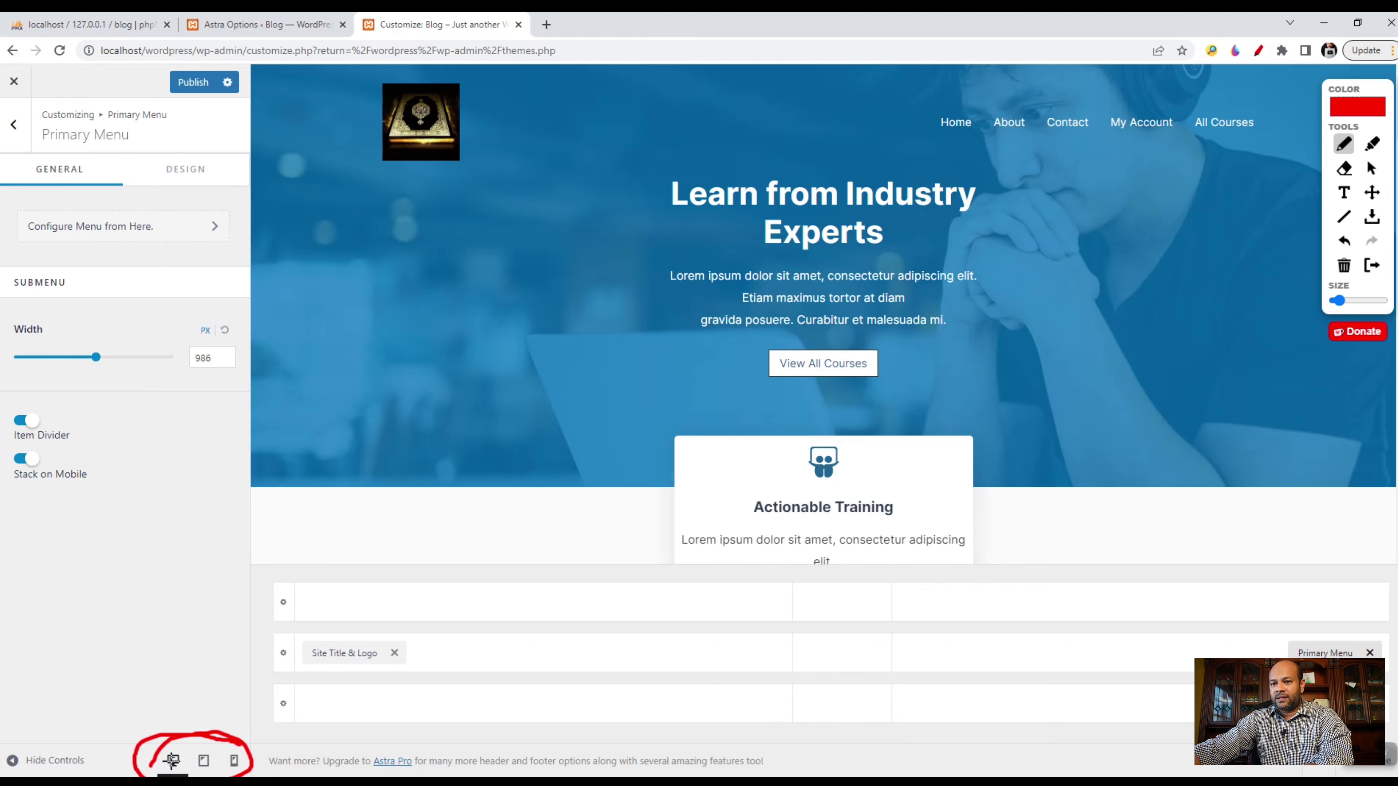
{"action": "mouse_move", "coordinate": [158, 749]}
{"action": "left_mouse_down"}
{"action": "mouse_move", "coordinate": [188, 774]}
{"action": "mouse_move", "coordinate": [165, 743]}
{"action": "mouse_move", "coordinate": [190, 770]}
{"action": "mouse_move", "coordinate": [231, 743]}
{"action": "mouse_move", "coordinate": [251, 768]}
{"action": "mouse_move", "coordinate": [220, 771]}
{"action": "mouse_move", "coordinate": [223, 749]}
{"action": "left_mouse_up"}
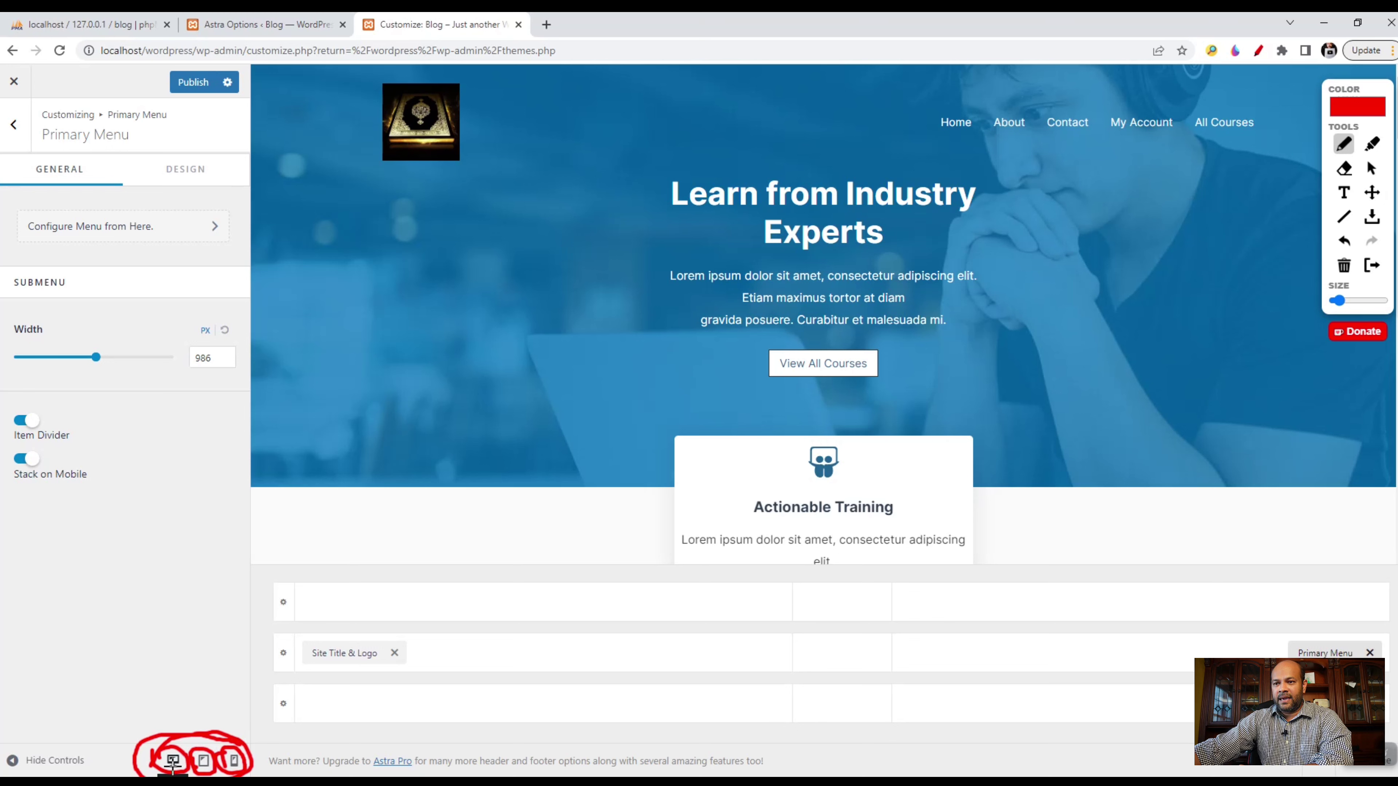
{"action": "left_click", "coordinate": [1343, 264]}
{"action": "left_click", "coordinate": [1259, 50]}
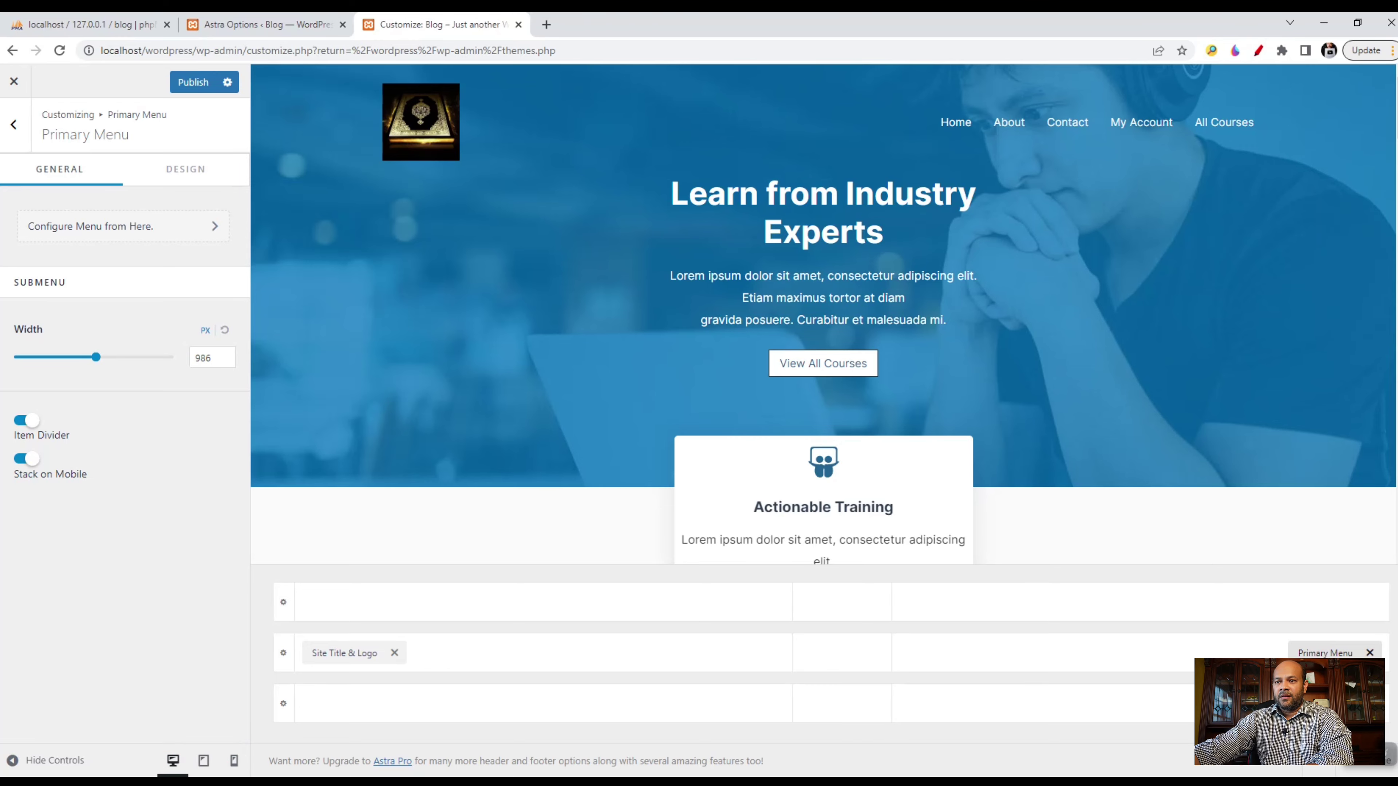
- Switch to the tablet preview, and expand and collapse the site's navigation menu
{"action": "left_click", "coordinate": [203, 761]}
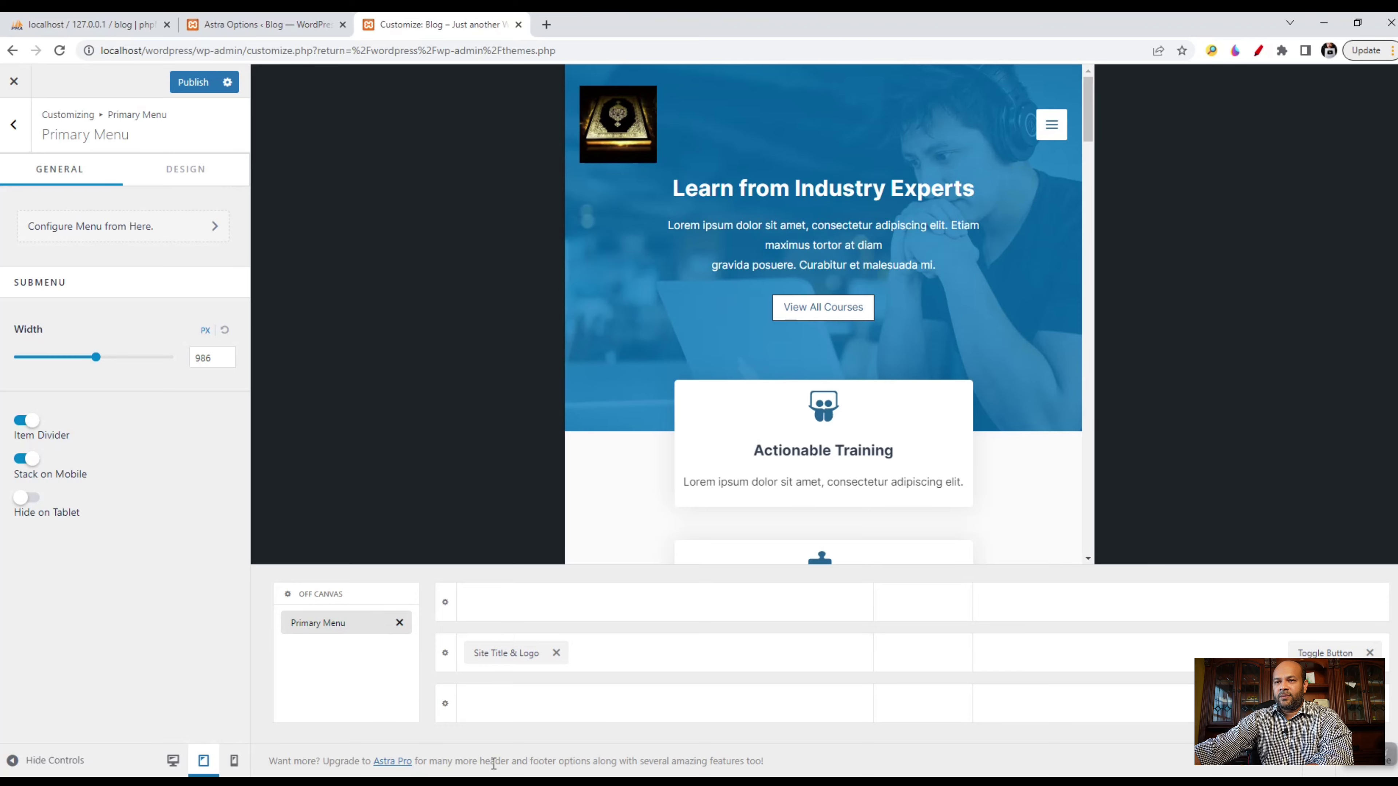
{"action": "left_click", "coordinate": [1051, 127]}
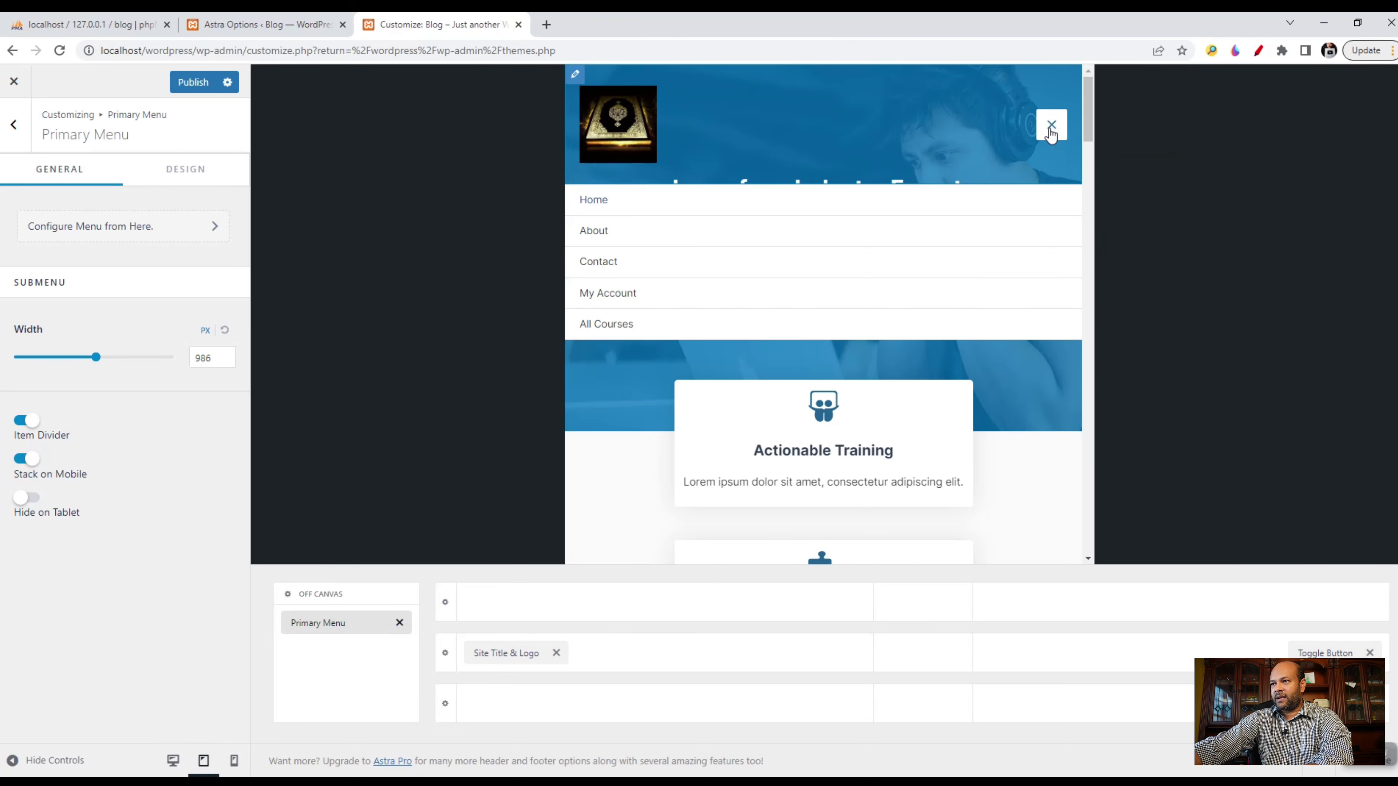
{"action": "left_click", "coordinate": [1051, 126]}
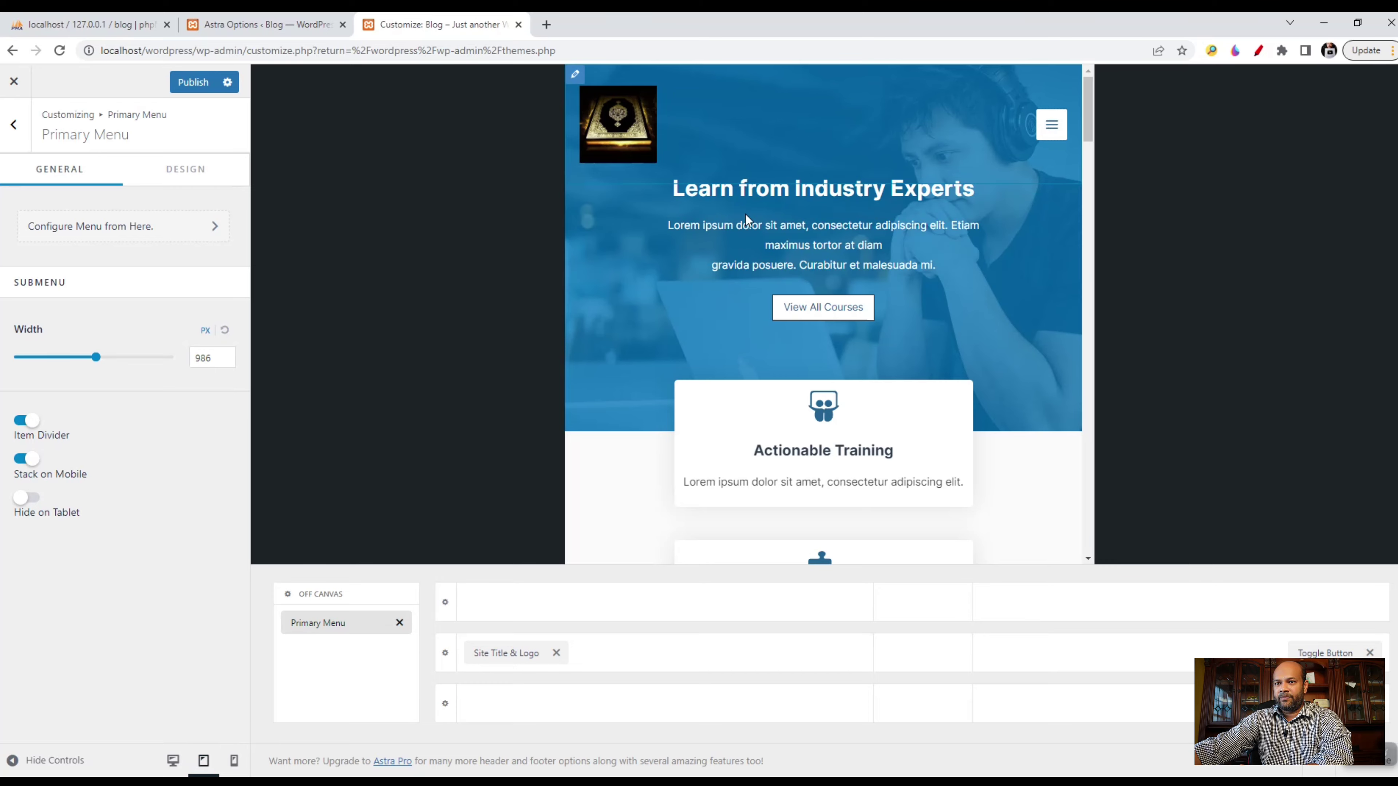
- Try Hide on Tablet for the primary menu, check the preview's toggle menu, and switch the option off again
{"action": "left_click", "coordinate": [19, 502]}
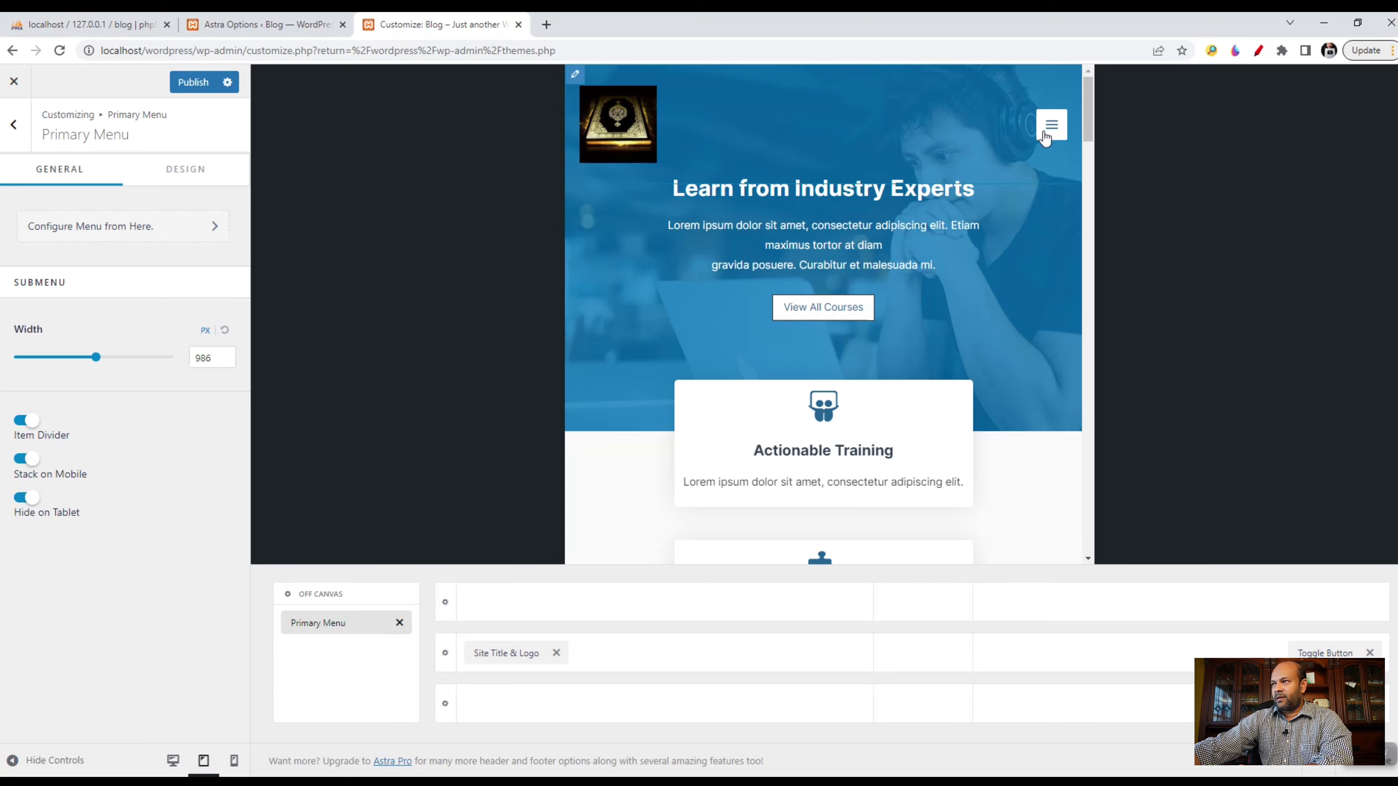
{"action": "left_click", "coordinate": [1059, 128]}
{"action": "left_click", "coordinate": [1057, 131]}
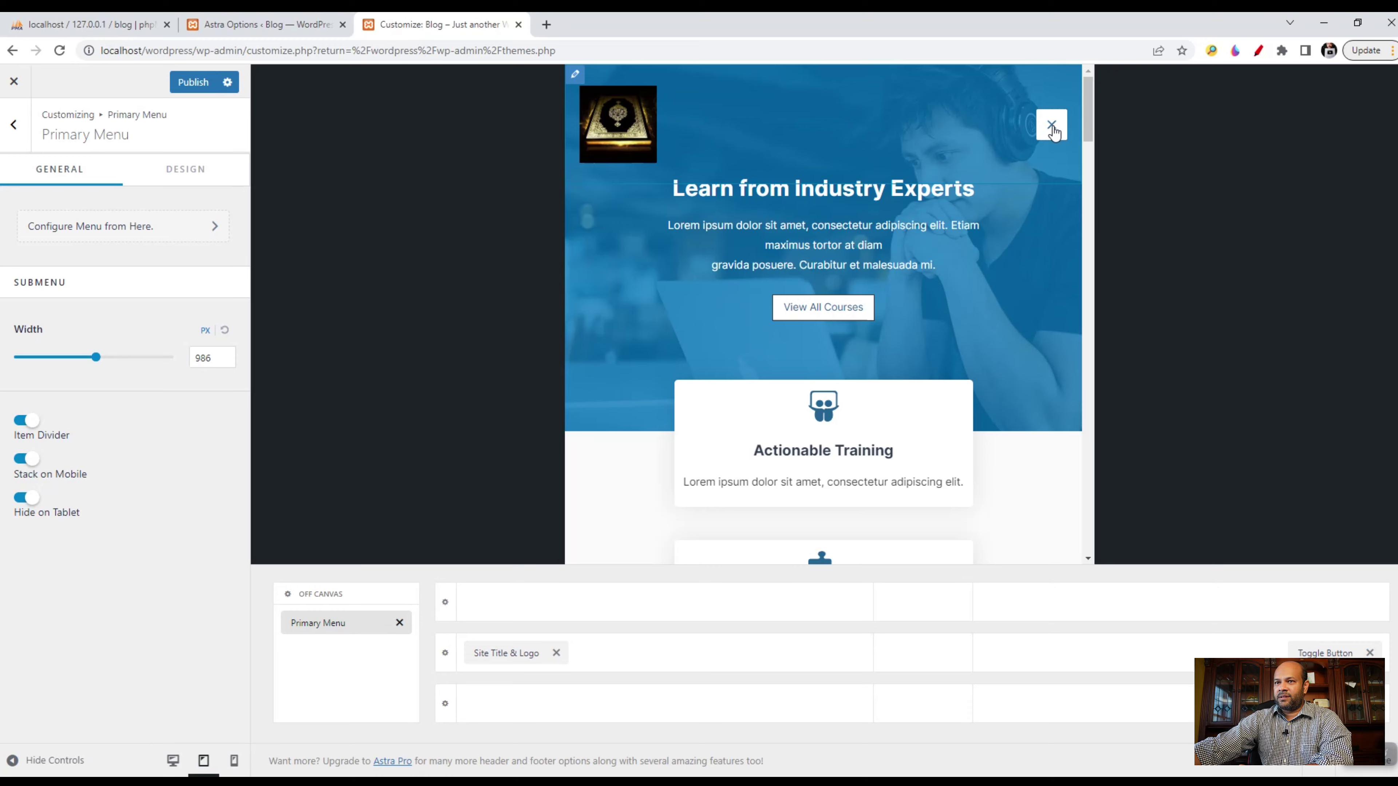
{"action": "left_click", "coordinate": [28, 499]}
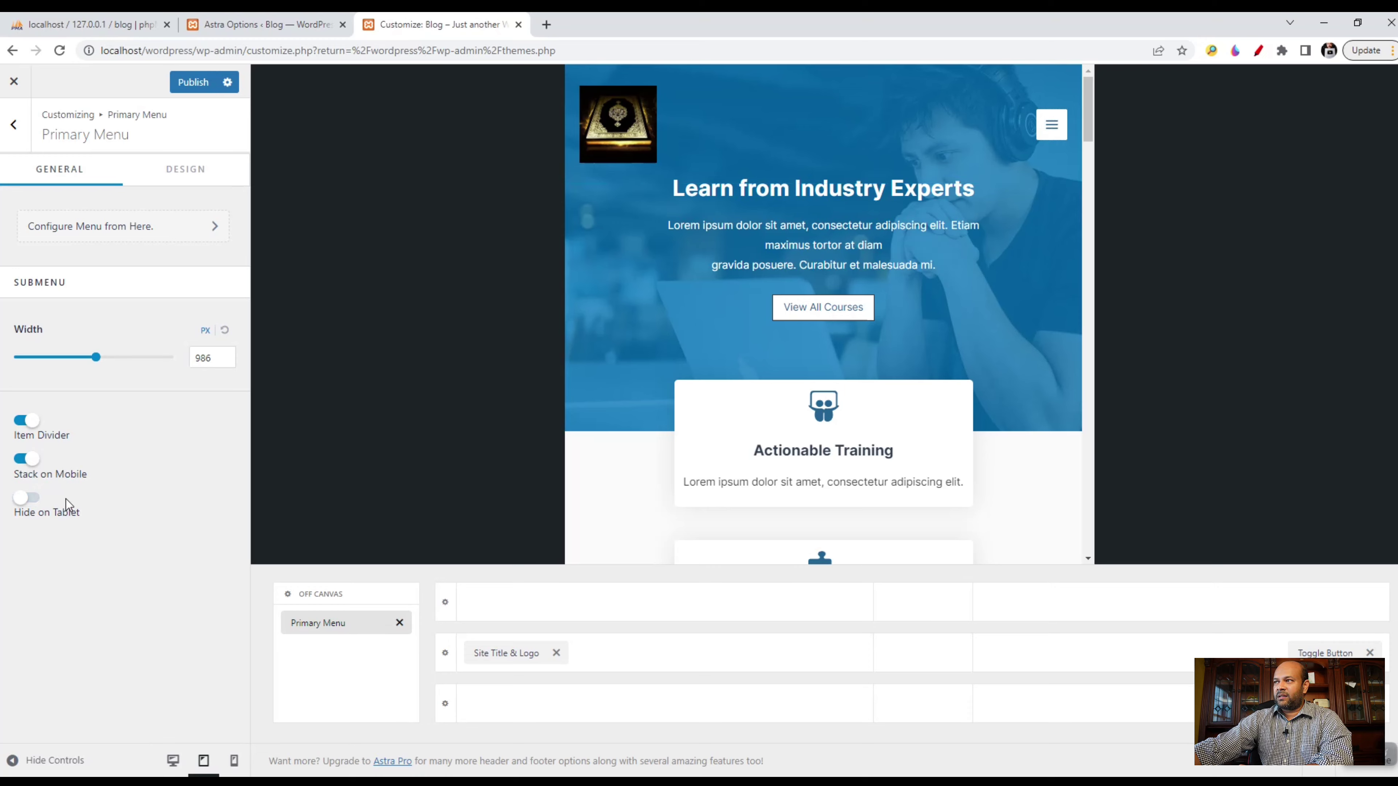
{"action": "left_click", "coordinate": [1052, 126]}
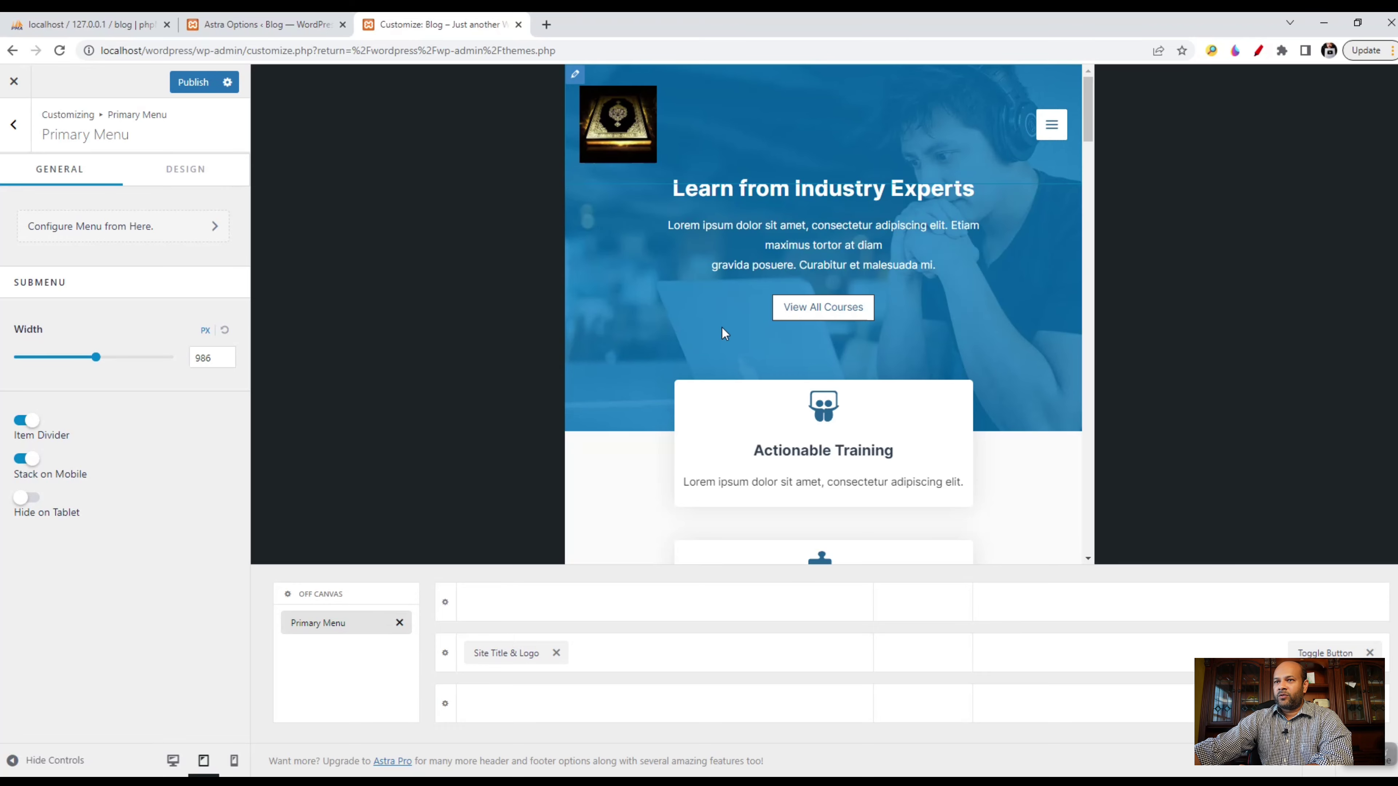
{"action": "left_click", "coordinate": [567, 69]}
- Switch to the mobile preview, and expand and collapse the site's navigation menu
{"action": "left_click", "coordinate": [234, 763]}
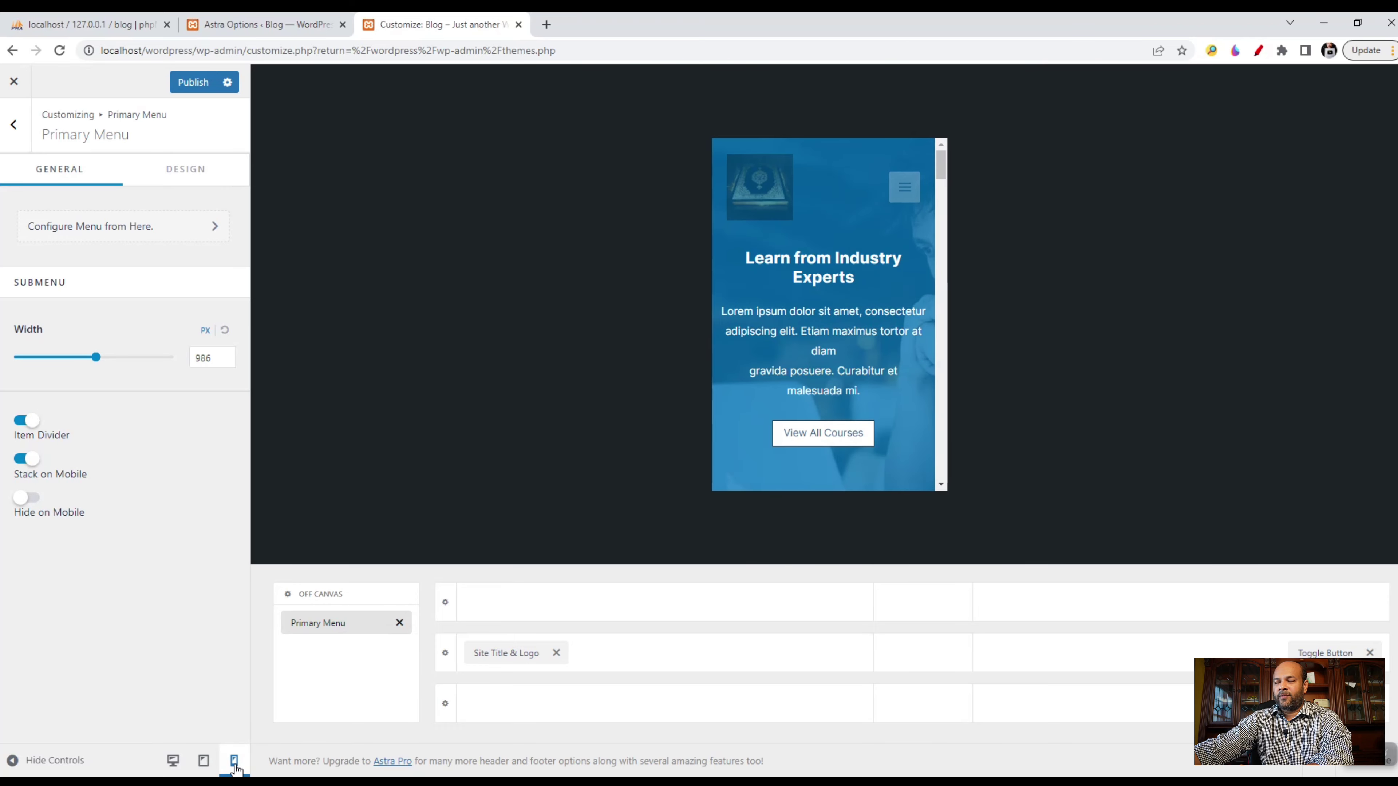
{"action": "left_click", "coordinate": [905, 188]}
{"action": "left_click", "coordinate": [905, 188]}
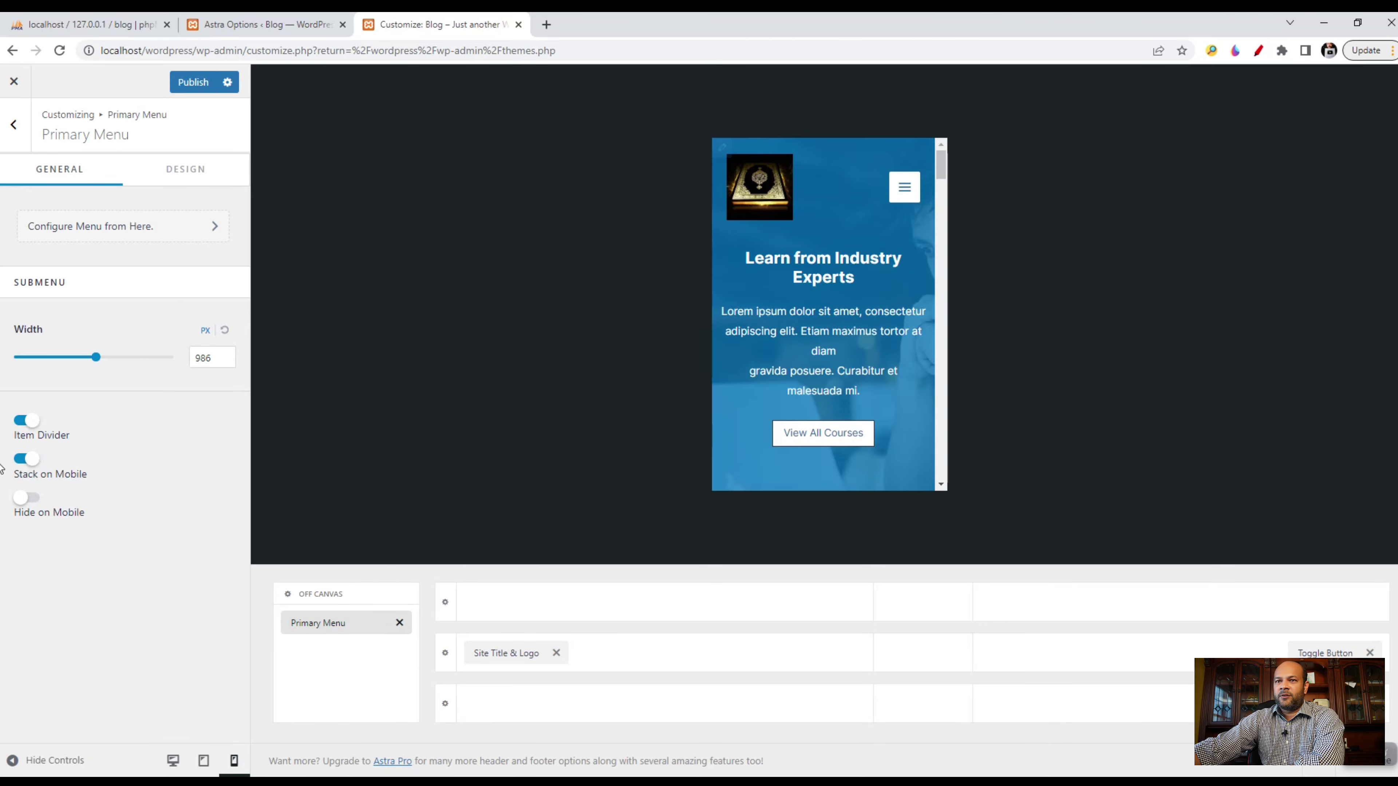
- Try Hide on Mobile for the primary menu, restore the option, and collapse the menu in the preview
{"action": "left_click", "coordinate": [20, 514]}
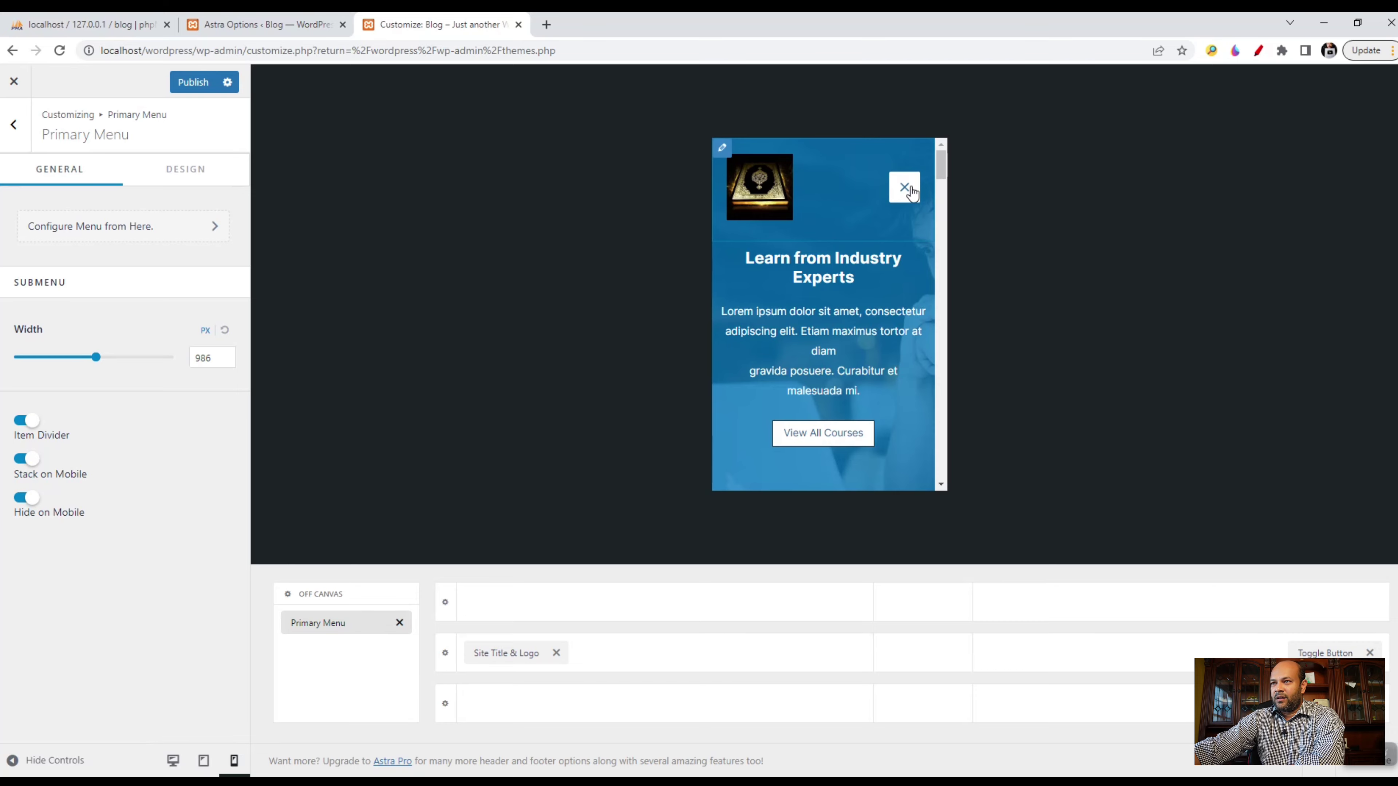
{"action": "left_click", "coordinate": [25, 497]}
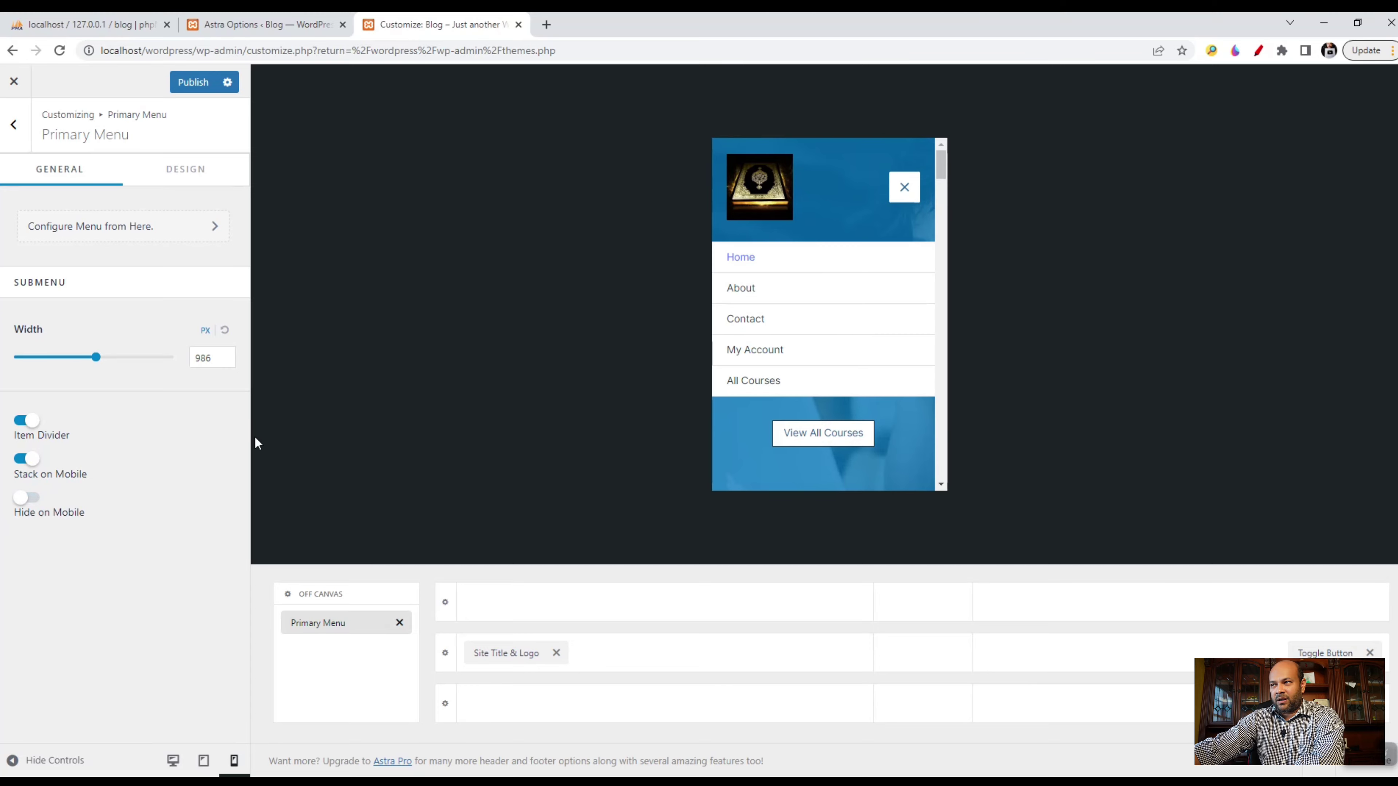
{"action": "left_click", "coordinate": [907, 188]}
- Examine the page content in the mobile and tablet previews, ending in the mobile preview
{"action": "scroll", "coordinate": [872, 358], "scroll_direction": "down", "scroll_amount": 10}
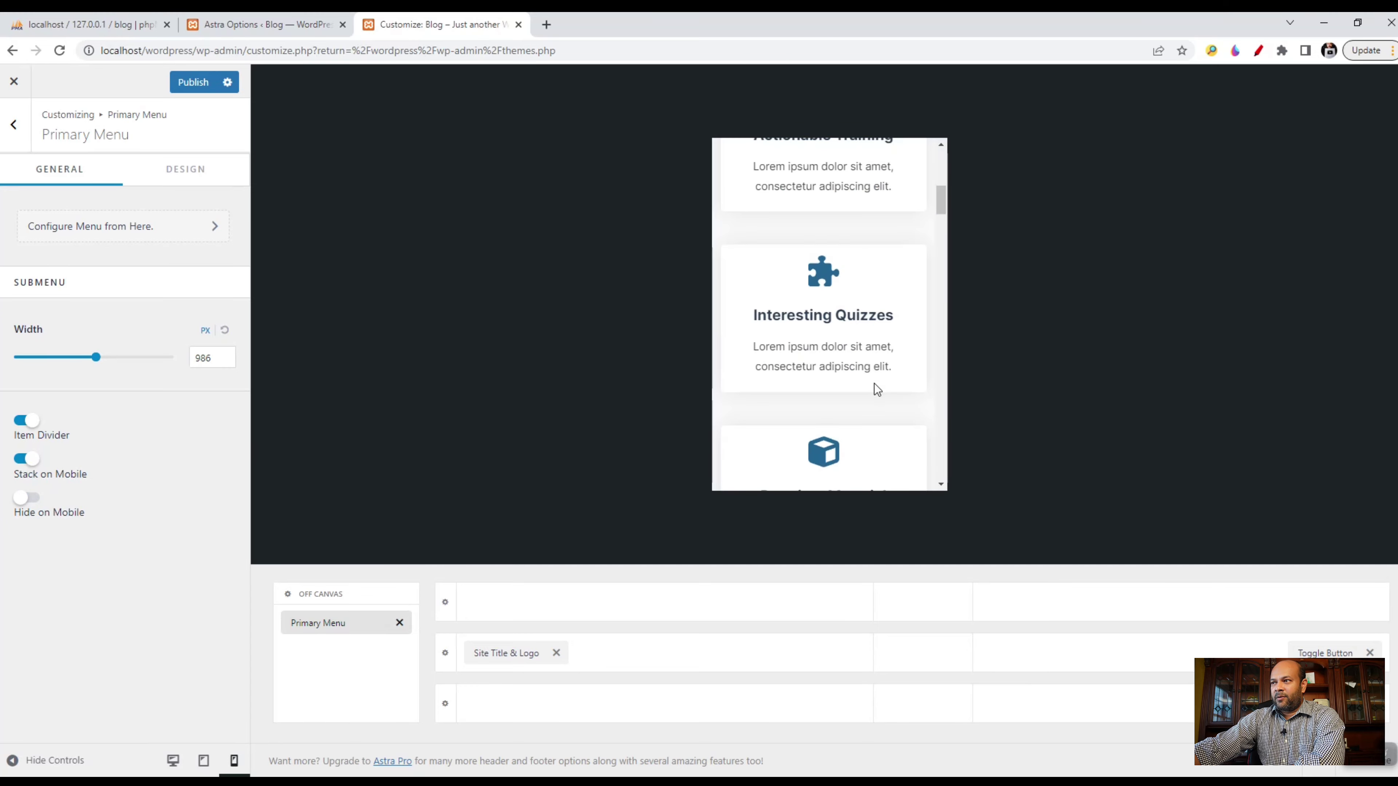
{"action": "scroll", "coordinate": [874, 390], "scroll_direction": "up", "scroll_amount": 10}
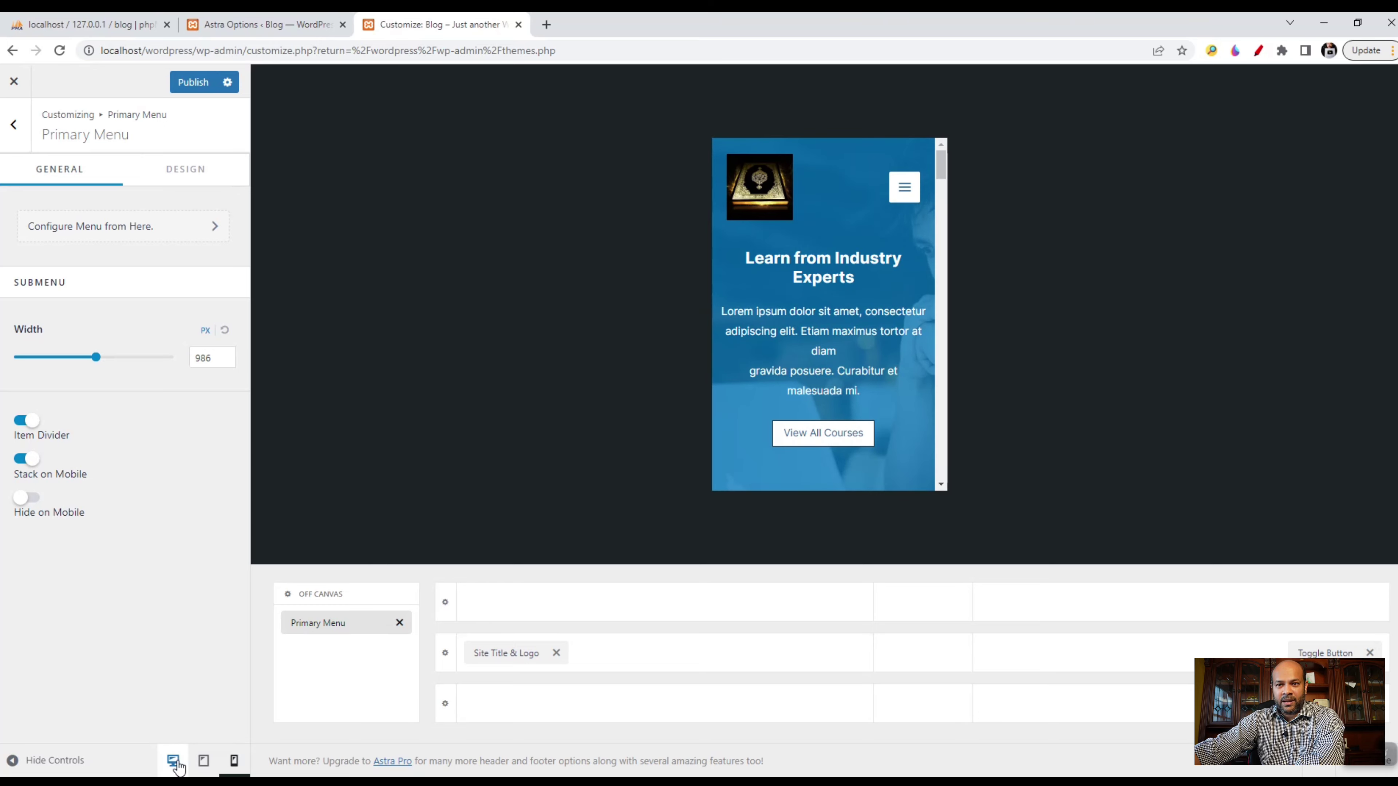
{"action": "left_click", "coordinate": [204, 762]}
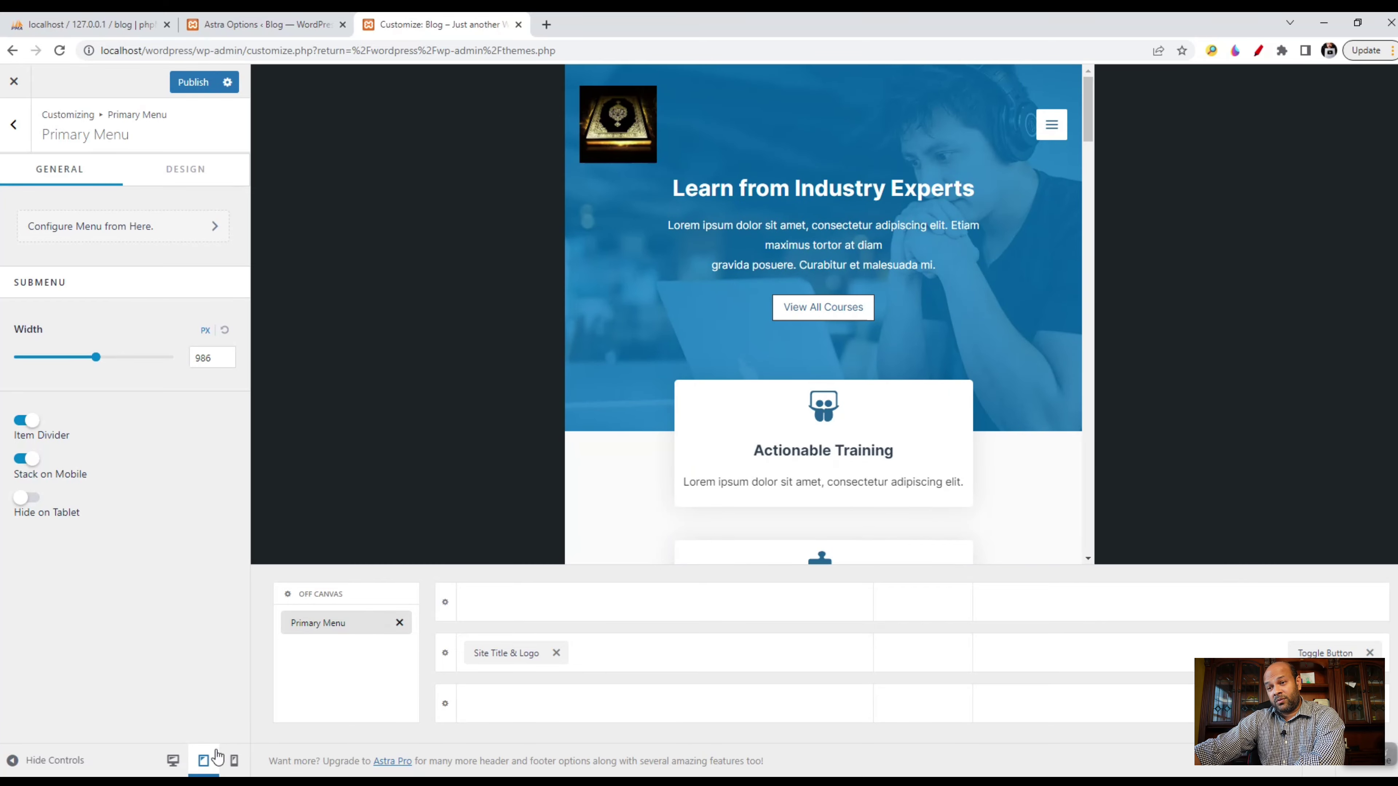
{"action": "scroll", "coordinate": [1004, 265], "scroll_direction": "down", "scroll_amount": 8}
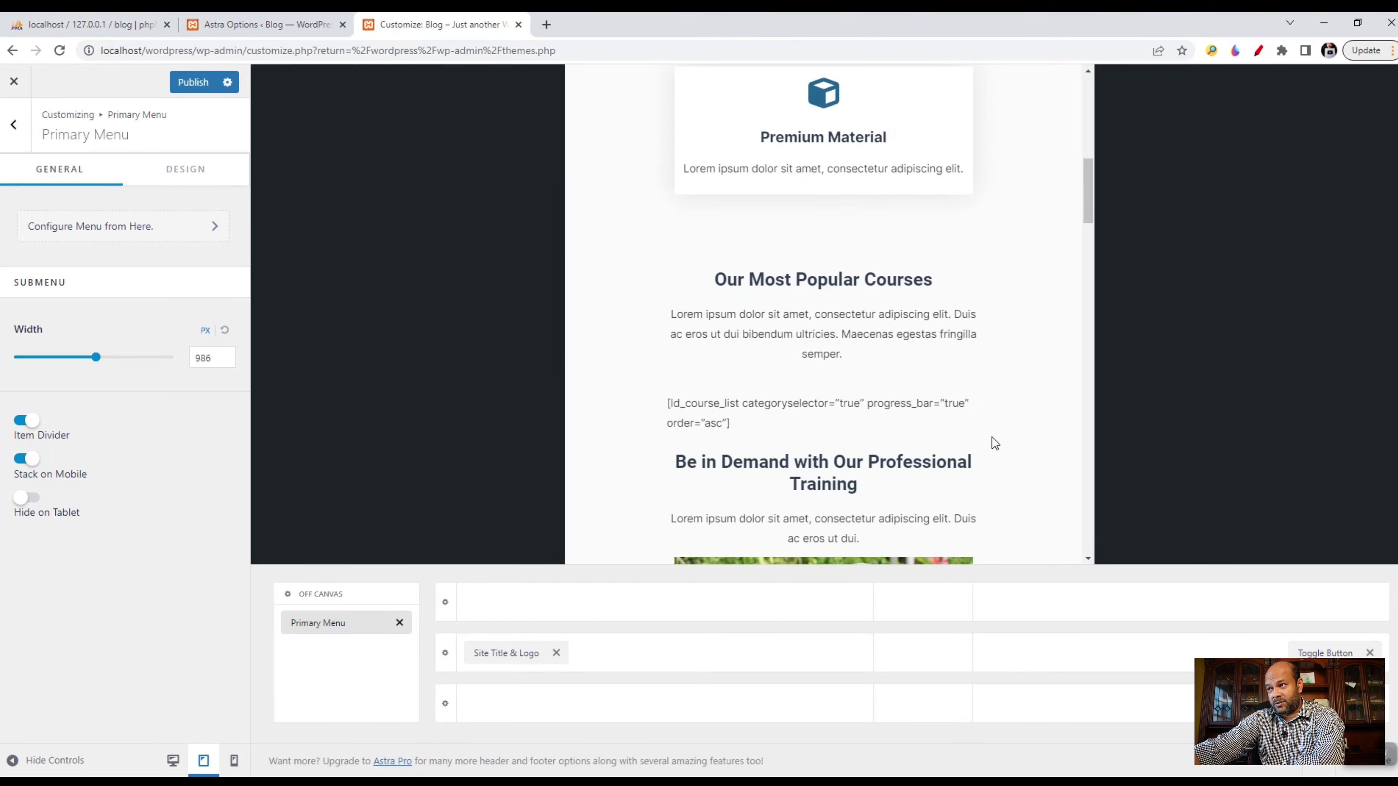
{"action": "scroll", "coordinate": [989, 443], "scroll_direction": "up", "scroll_amount": 8}
{"action": "left_click", "coordinate": [234, 761]}
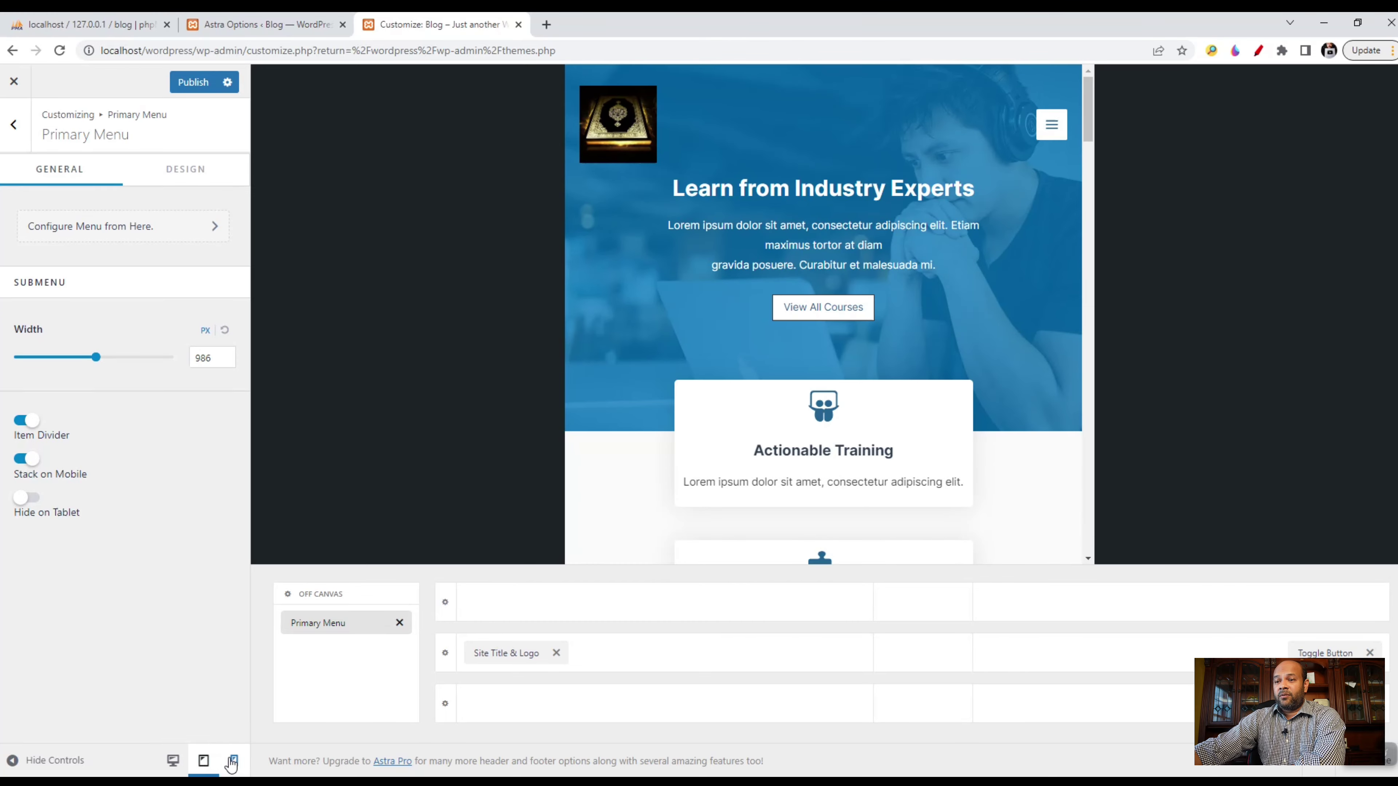
{"action": "scroll", "coordinate": [934, 246], "scroll_direction": "down", "scroll_amount": 5}
{"action": "left_click_drag", "start_coordinate": [934, 246], "coordinate": [939, 155]}
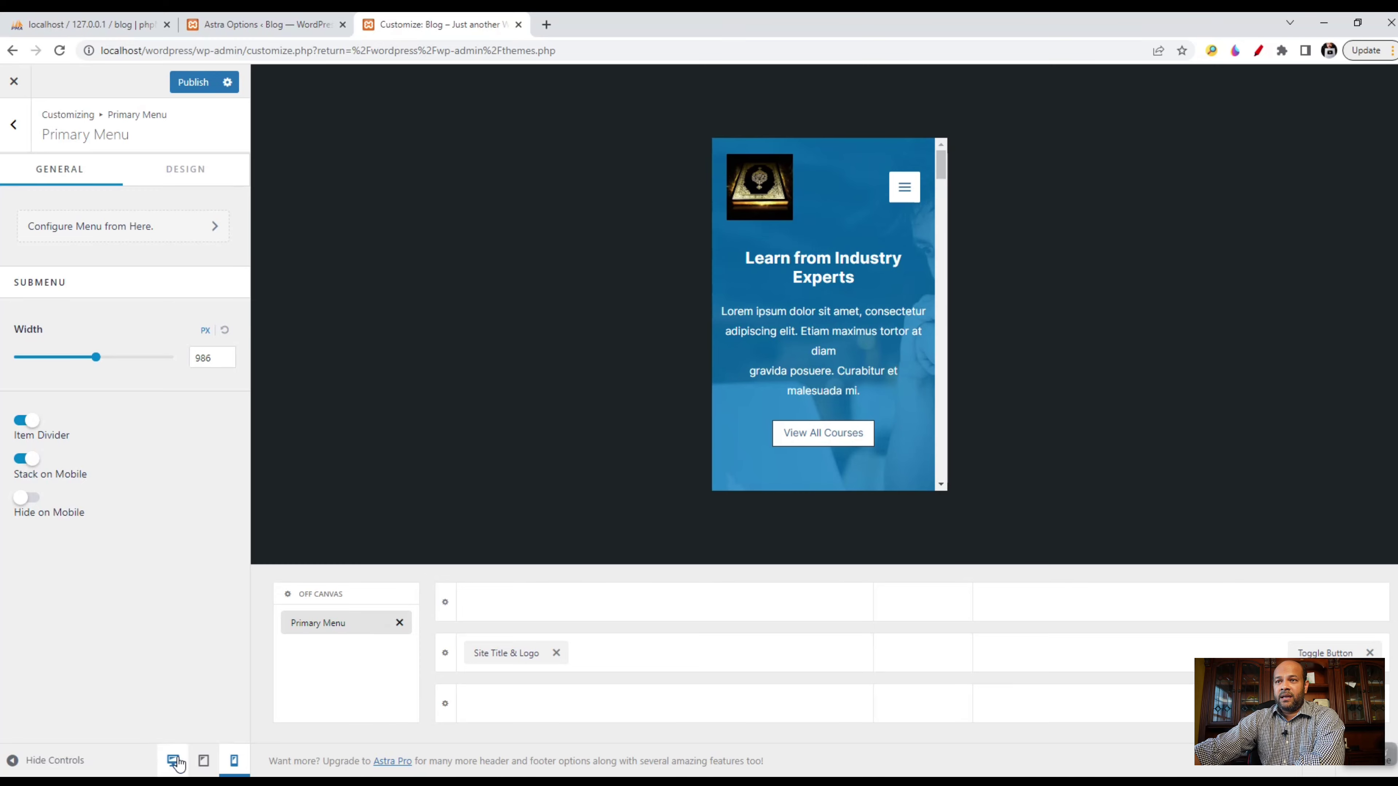
- Open the Primary Menu design settings with the desktop preview, and look at the Menu Hover Style choices
{"action": "left_click", "coordinate": [183, 172]}
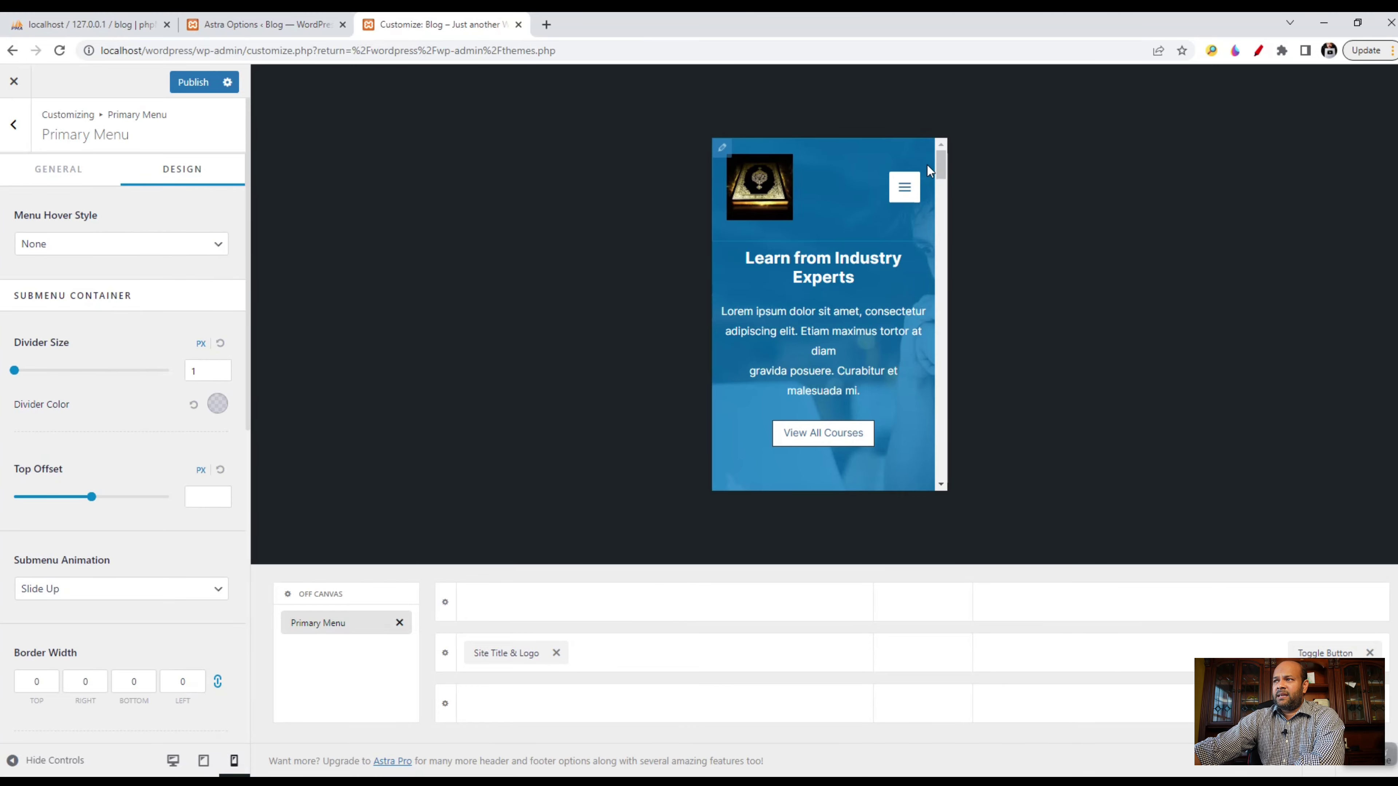
{"action": "left_click", "coordinate": [166, 762]}
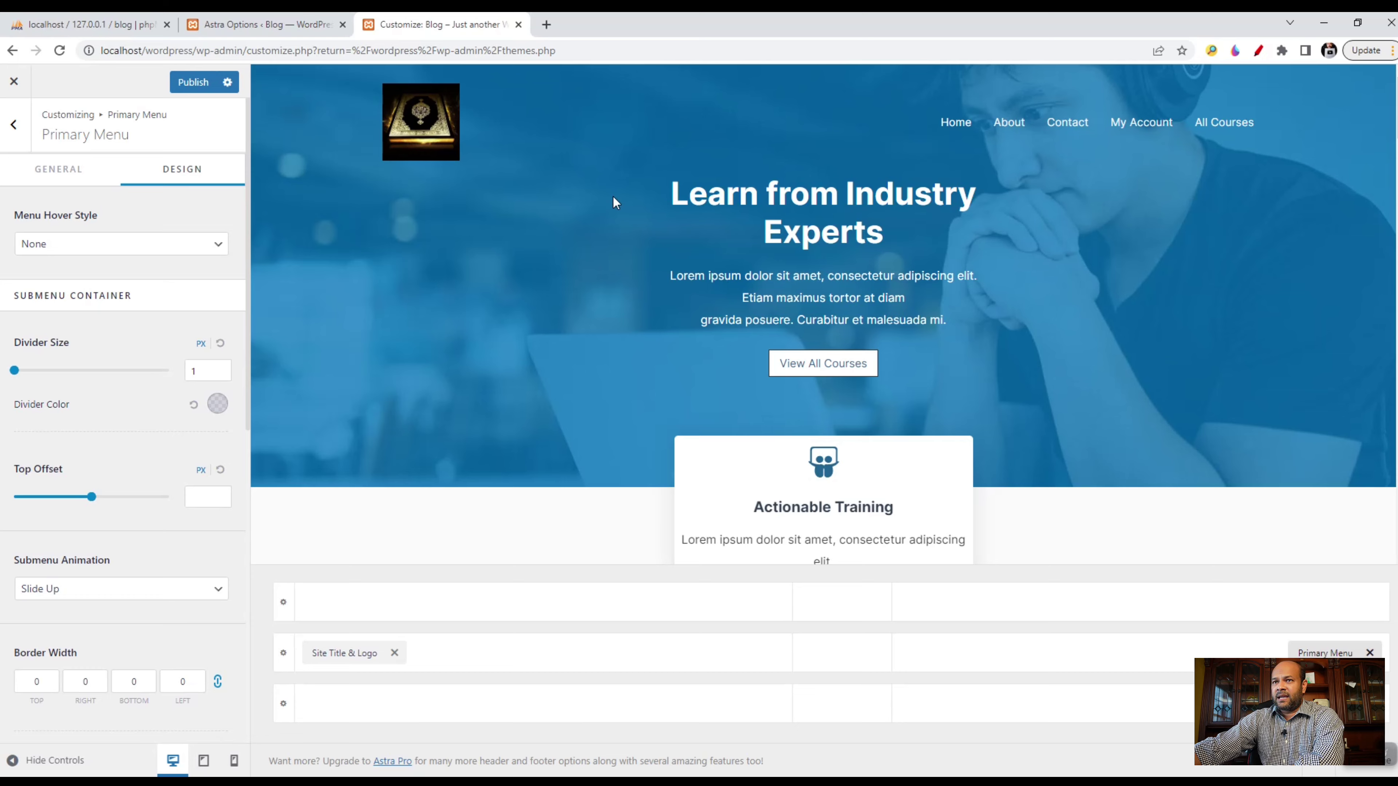
{"action": "left_click", "coordinate": [105, 251]}
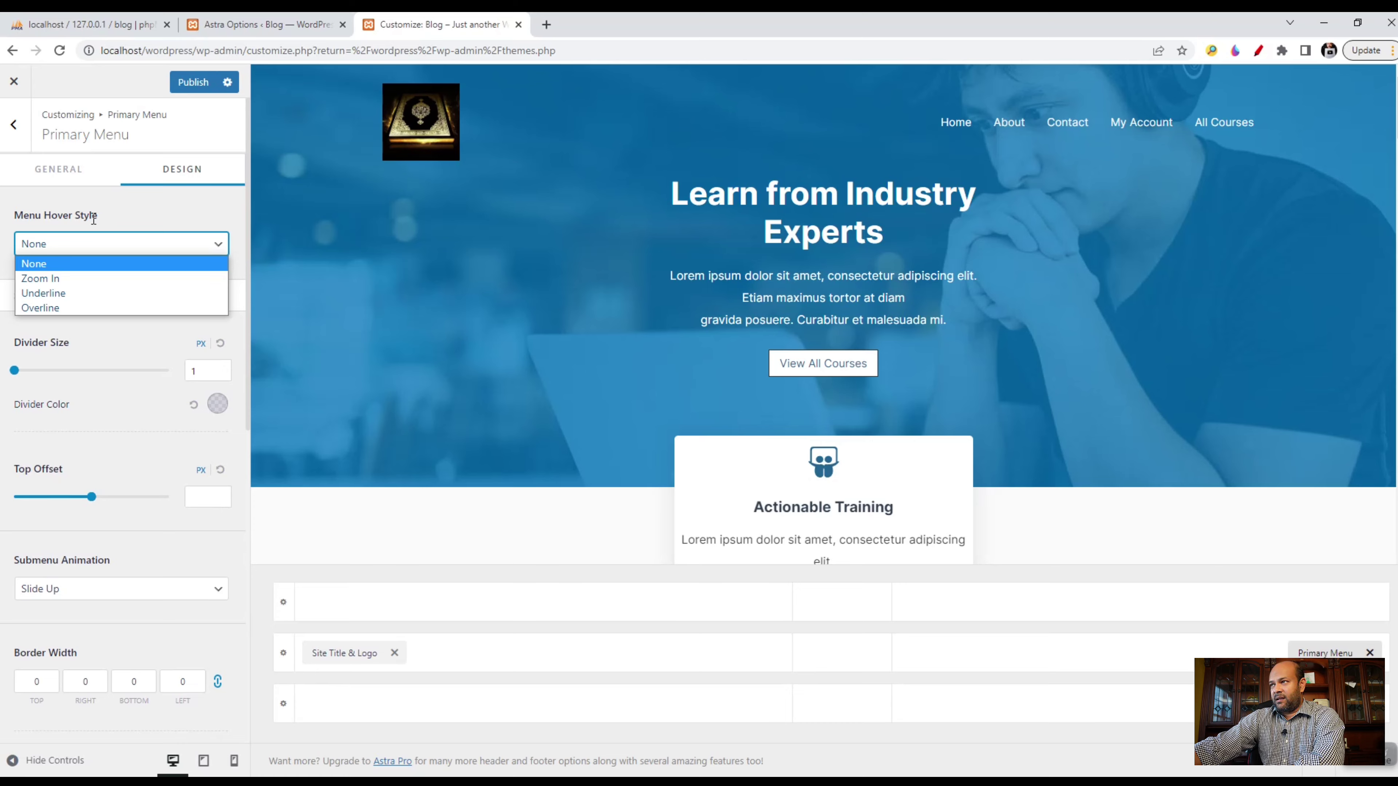
{"action": "left_click", "coordinate": [188, 216]}
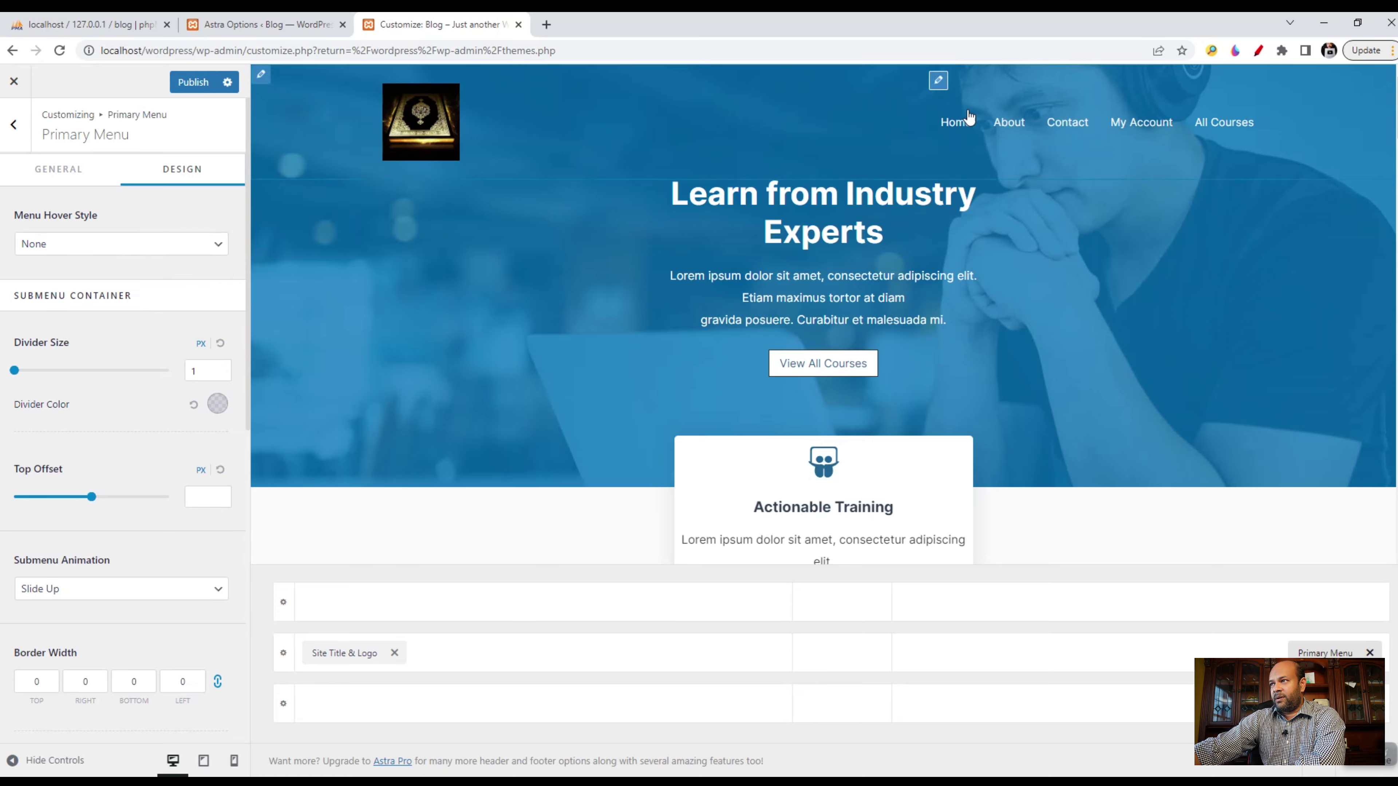
- Try the Zoom In, Underline and Overline menu hover styles, and set Menu Hover Style back to None
{"action": "left_click", "coordinate": [78, 246]}
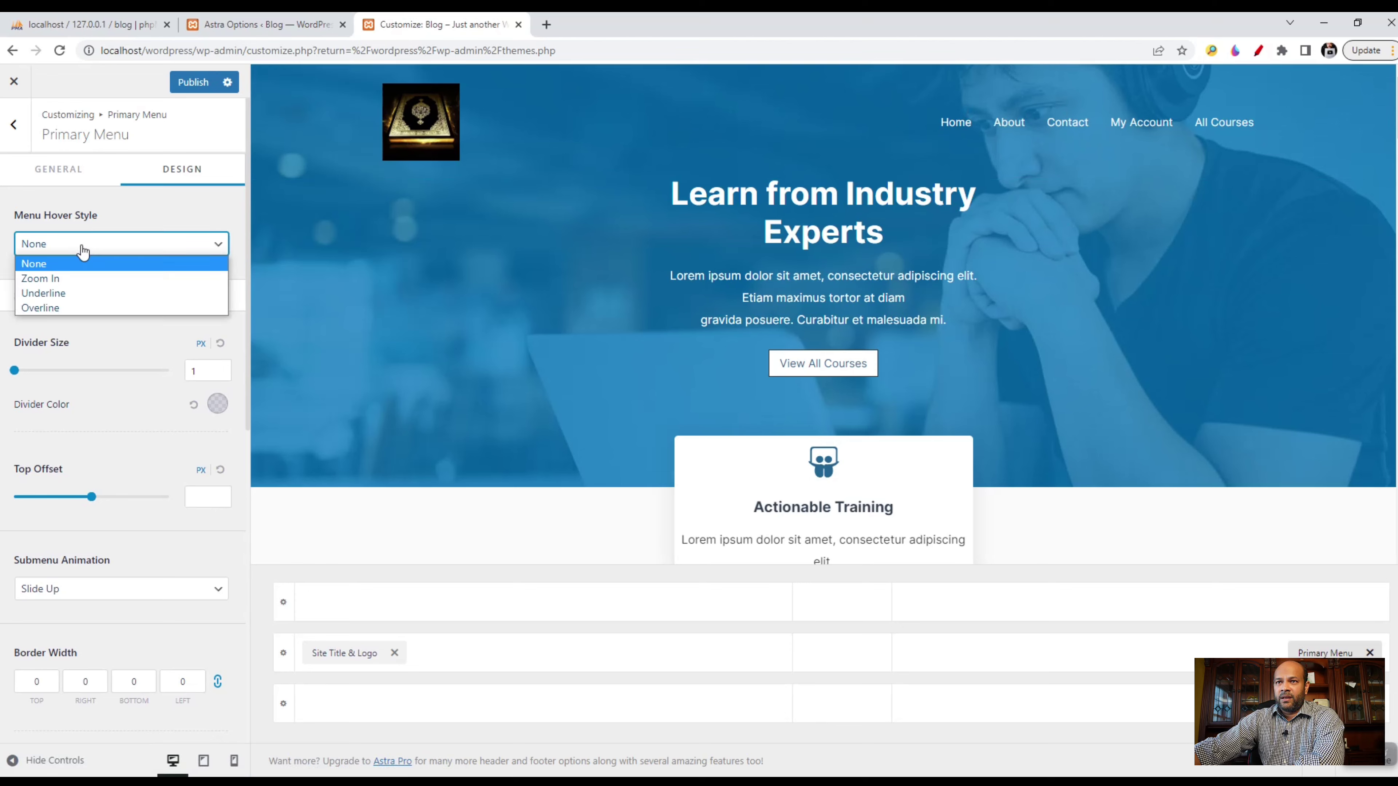
{"action": "left_click", "coordinate": [52, 279]}
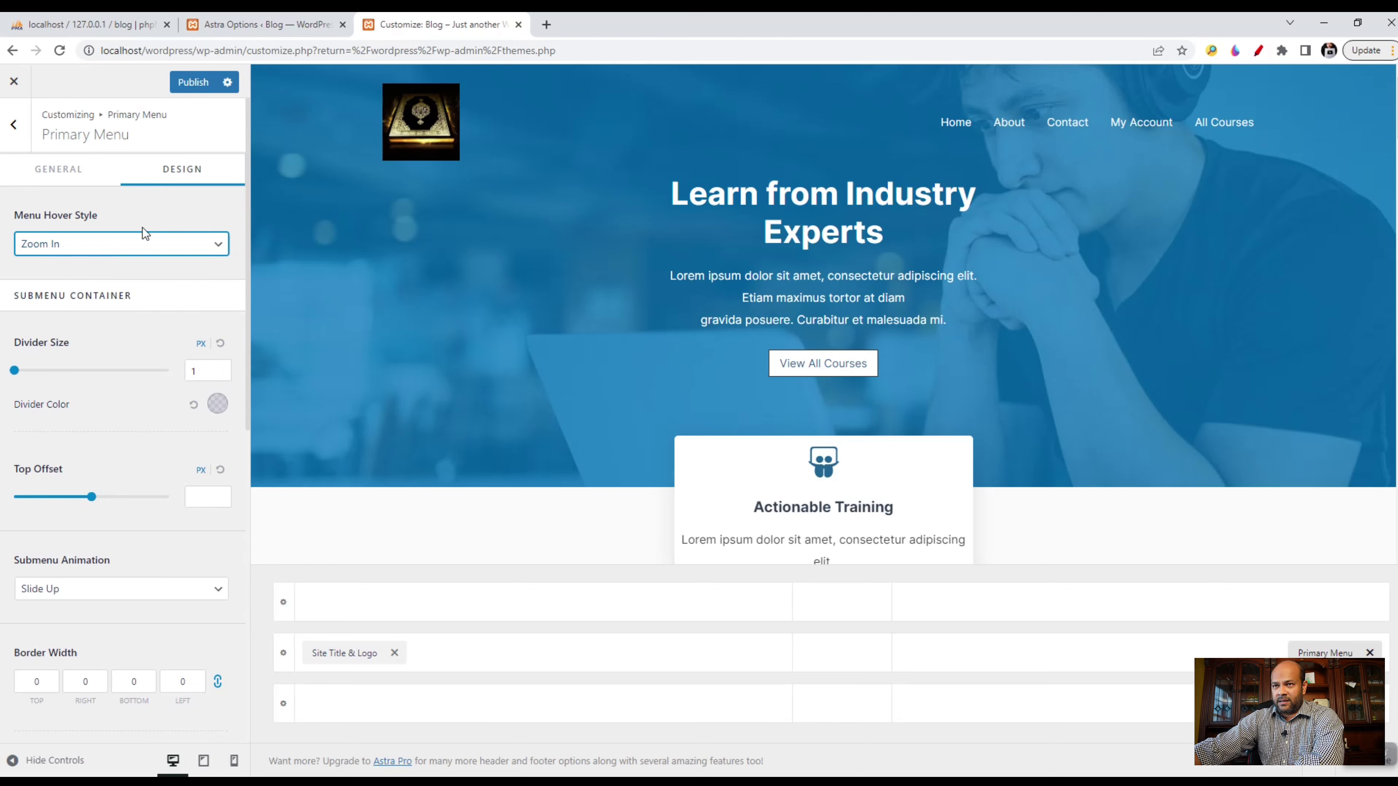
{"action": "left_click", "coordinate": [149, 220]}
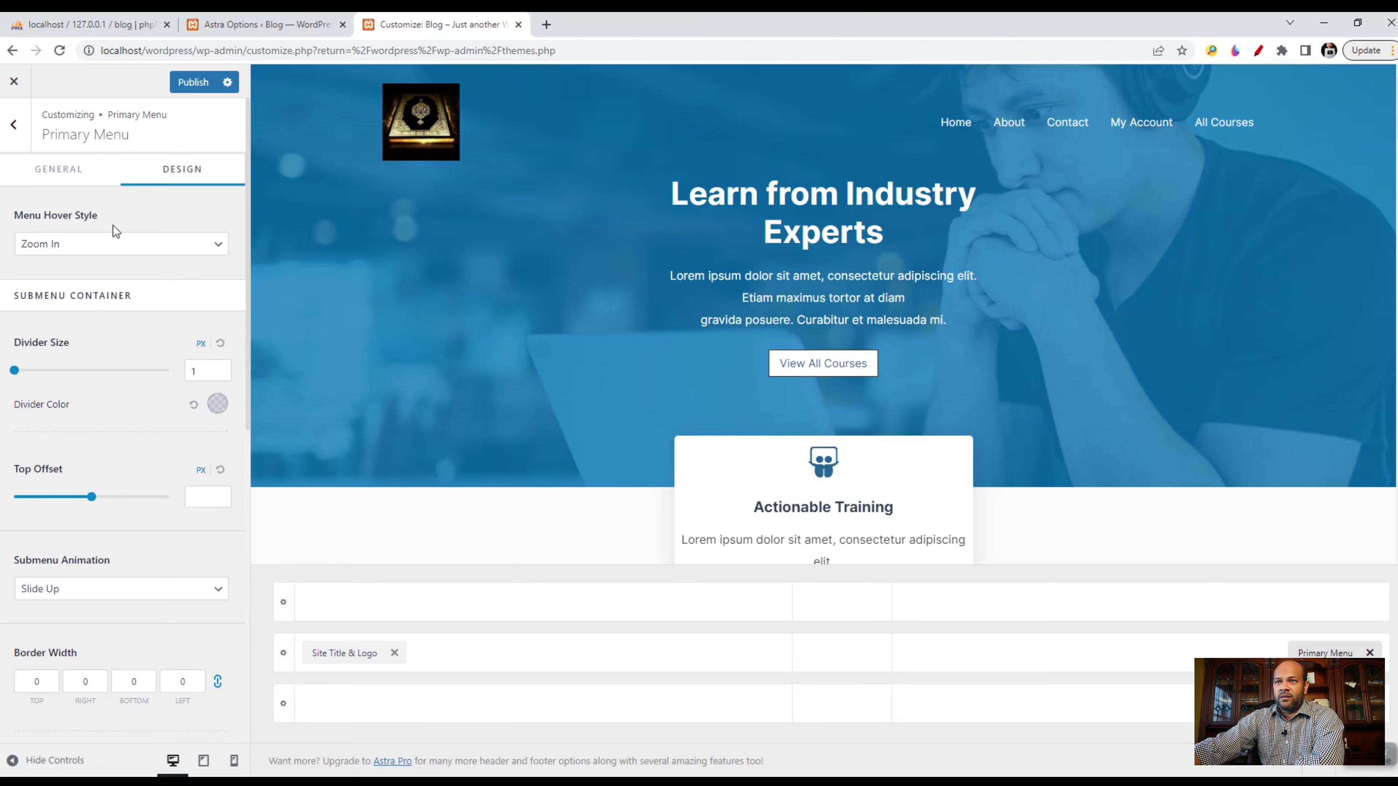
{"action": "left_click", "coordinate": [154, 247]}
{"action": "key", "text": "Escape"}
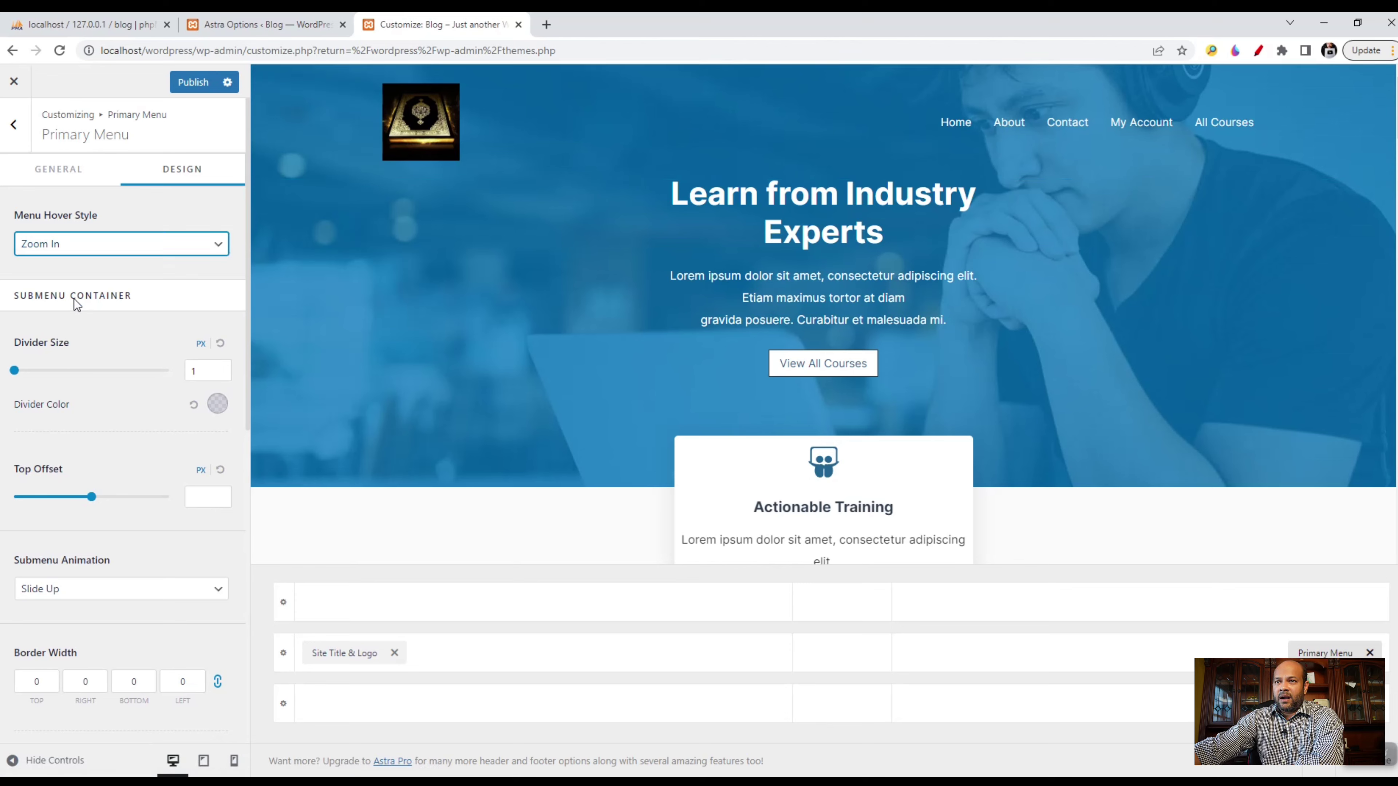
{"action": "key", "text": "Down"}
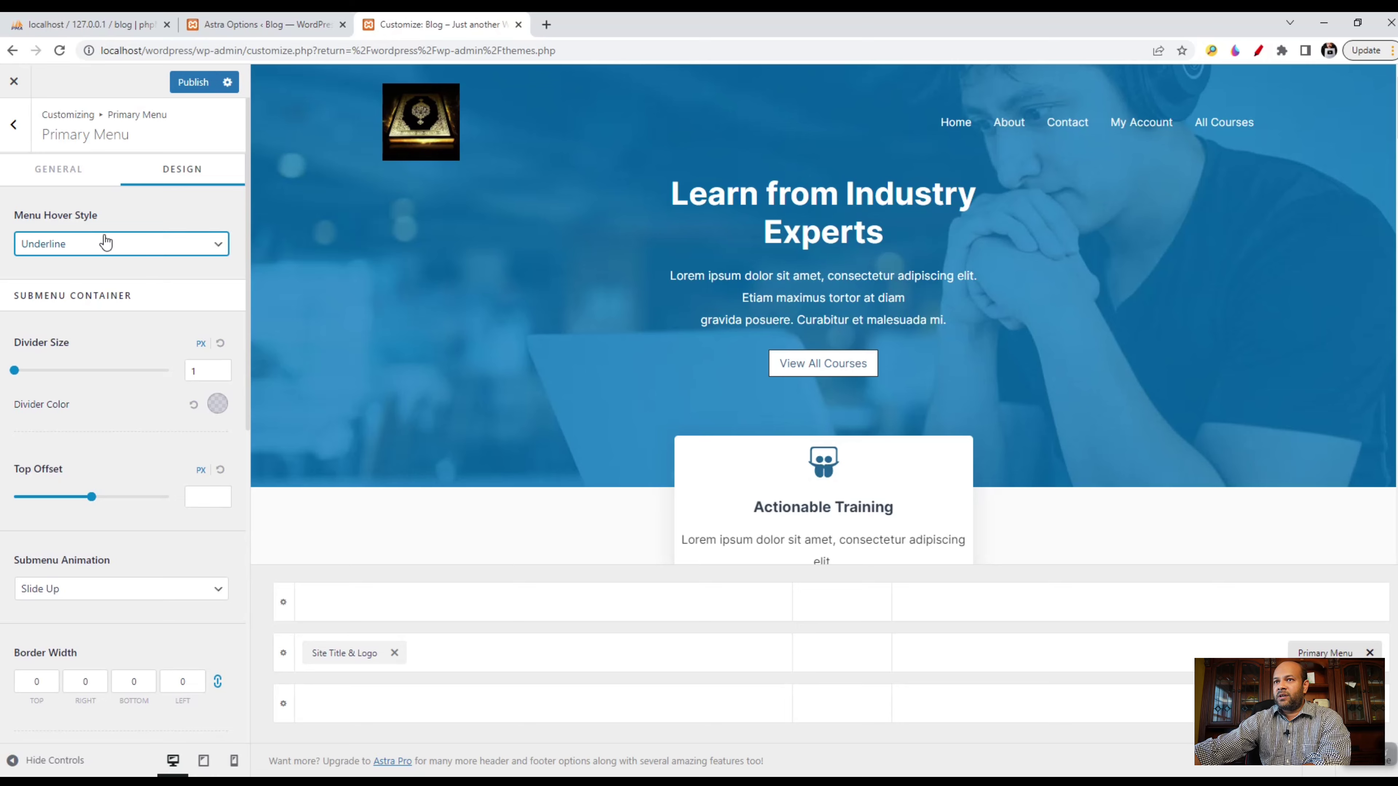
{"action": "left_click", "coordinate": [80, 246]}
{"action": "left_click", "coordinate": [46, 309]}
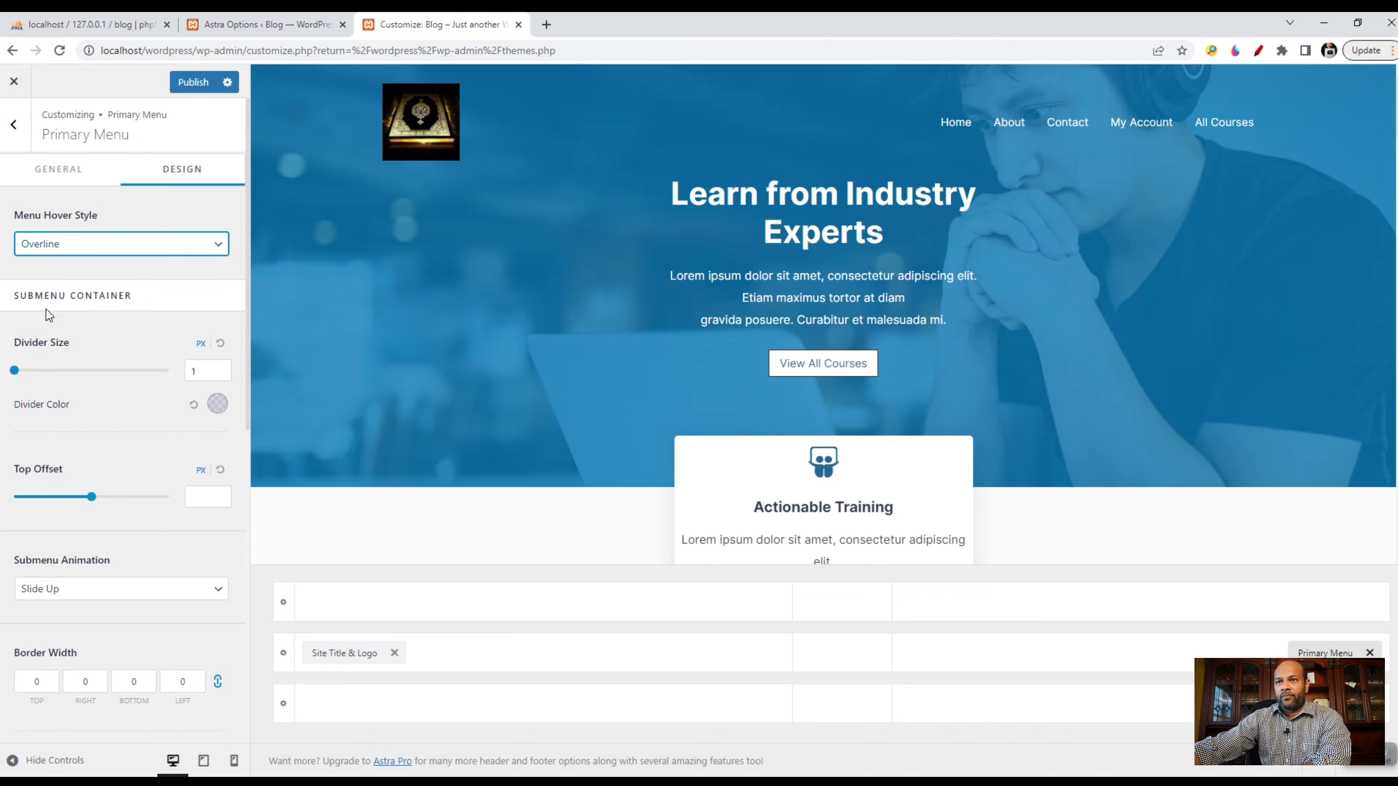
{"action": "left_click", "coordinate": [76, 249]}
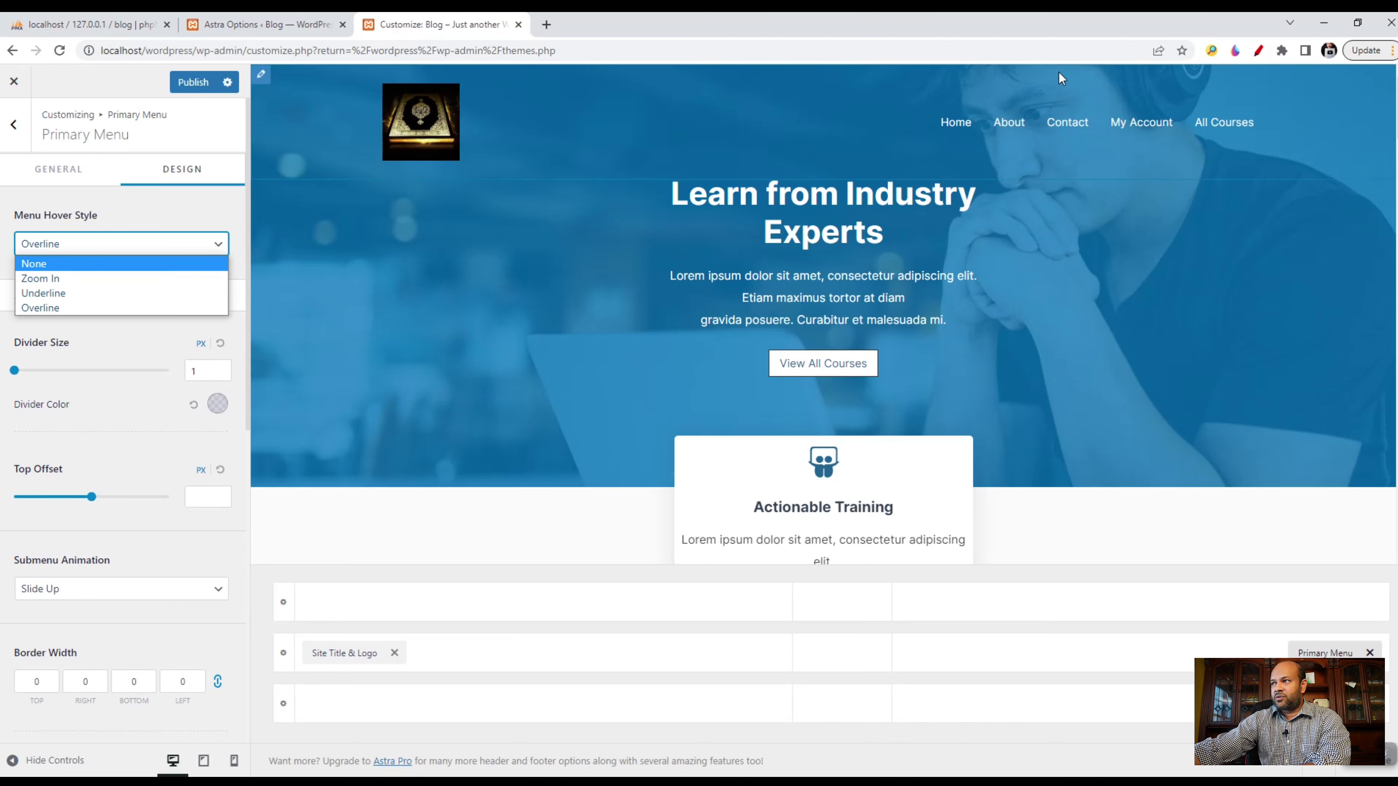
{"action": "left_click", "coordinate": [61, 268]}
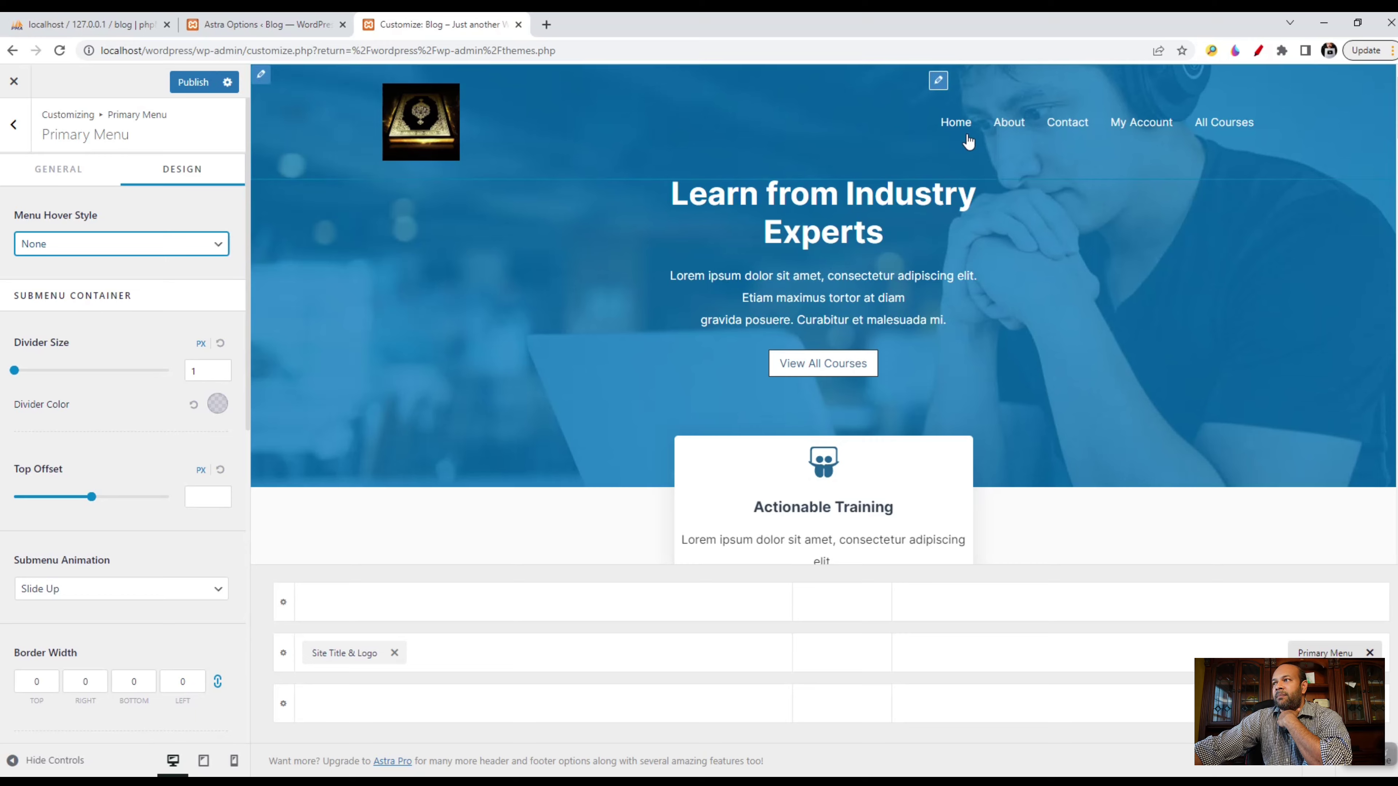
- Look at the Submenu Animation choices in the Primary Menu's Submenu Container settings
{"action": "left_click", "coordinate": [66, 383]}
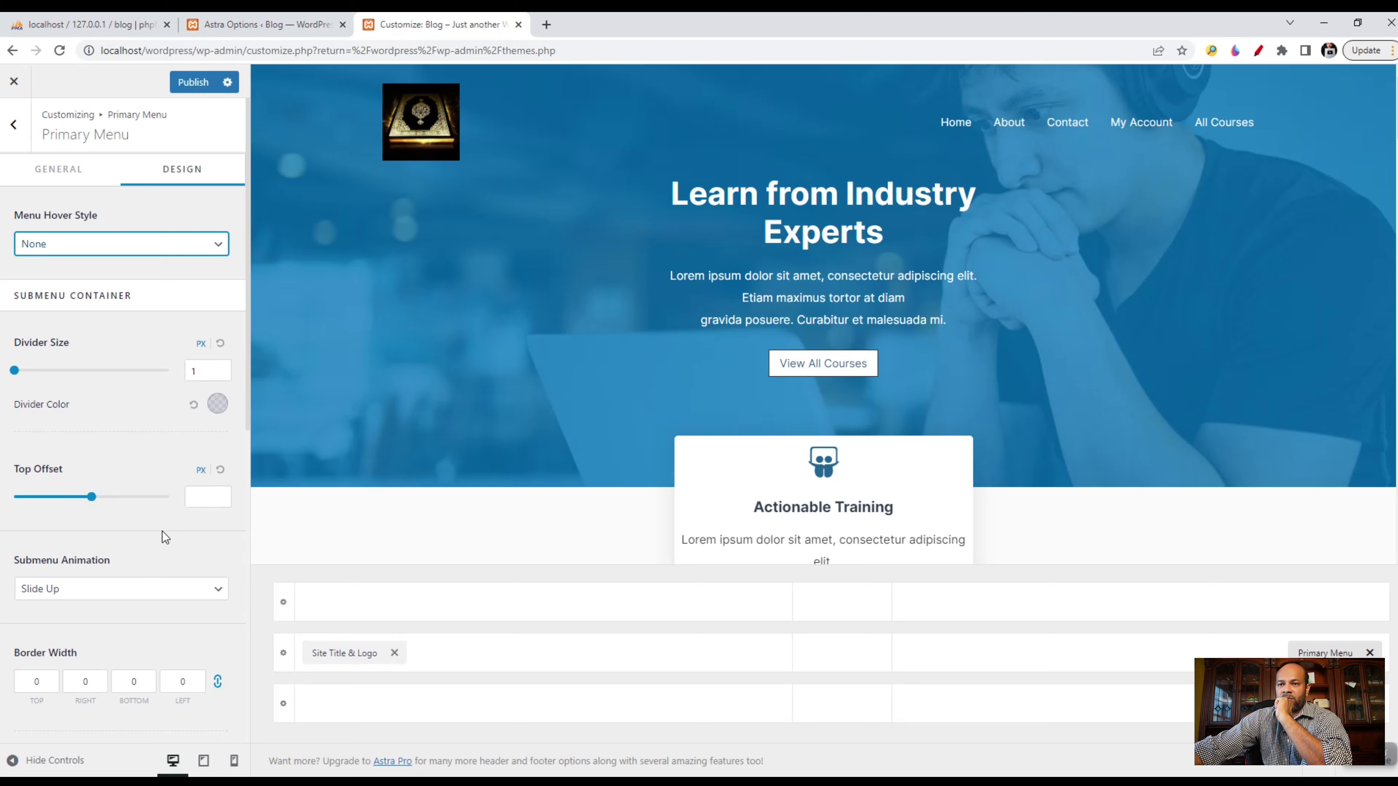
{"action": "scroll", "coordinate": [162, 531], "scroll_direction": "down", "scroll_amount": 2}
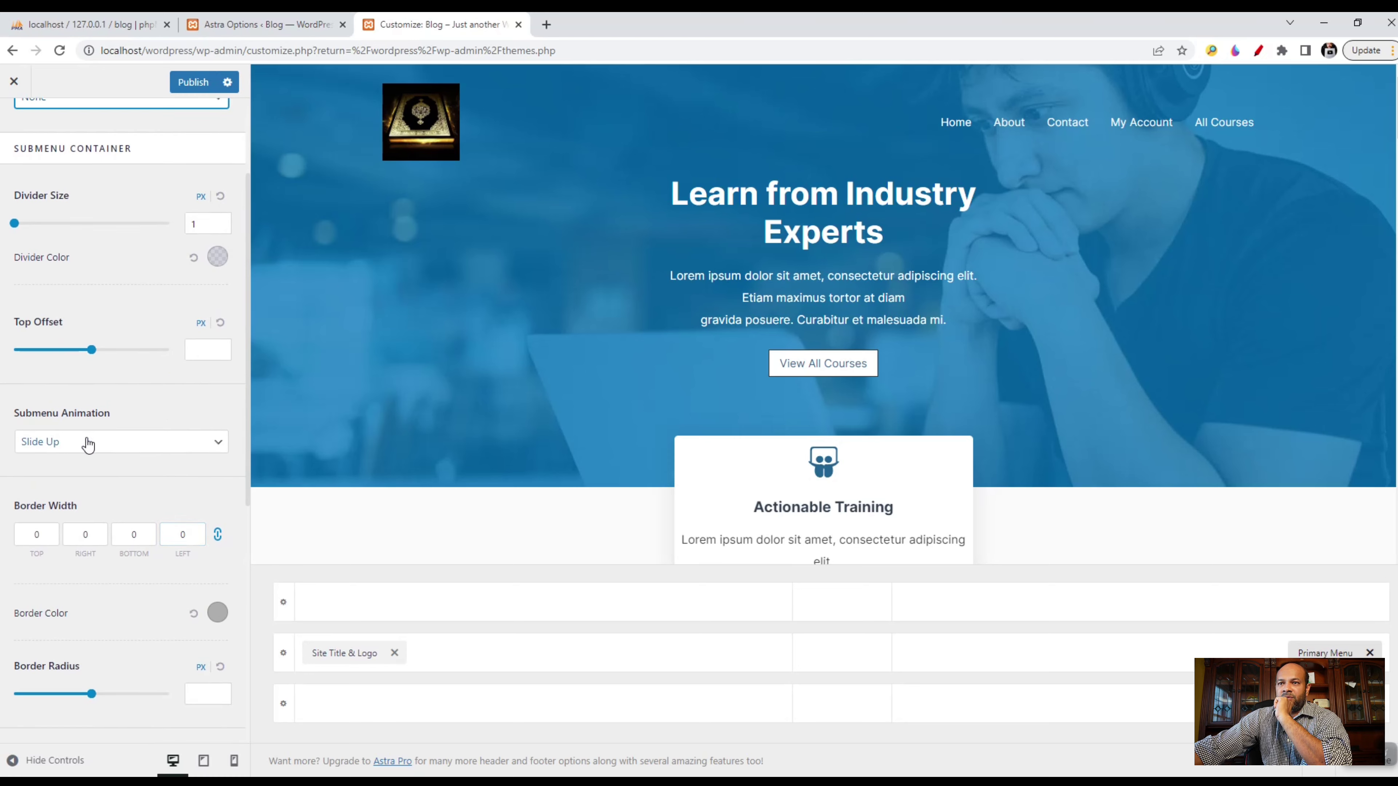
{"action": "left_click", "coordinate": [148, 447]}
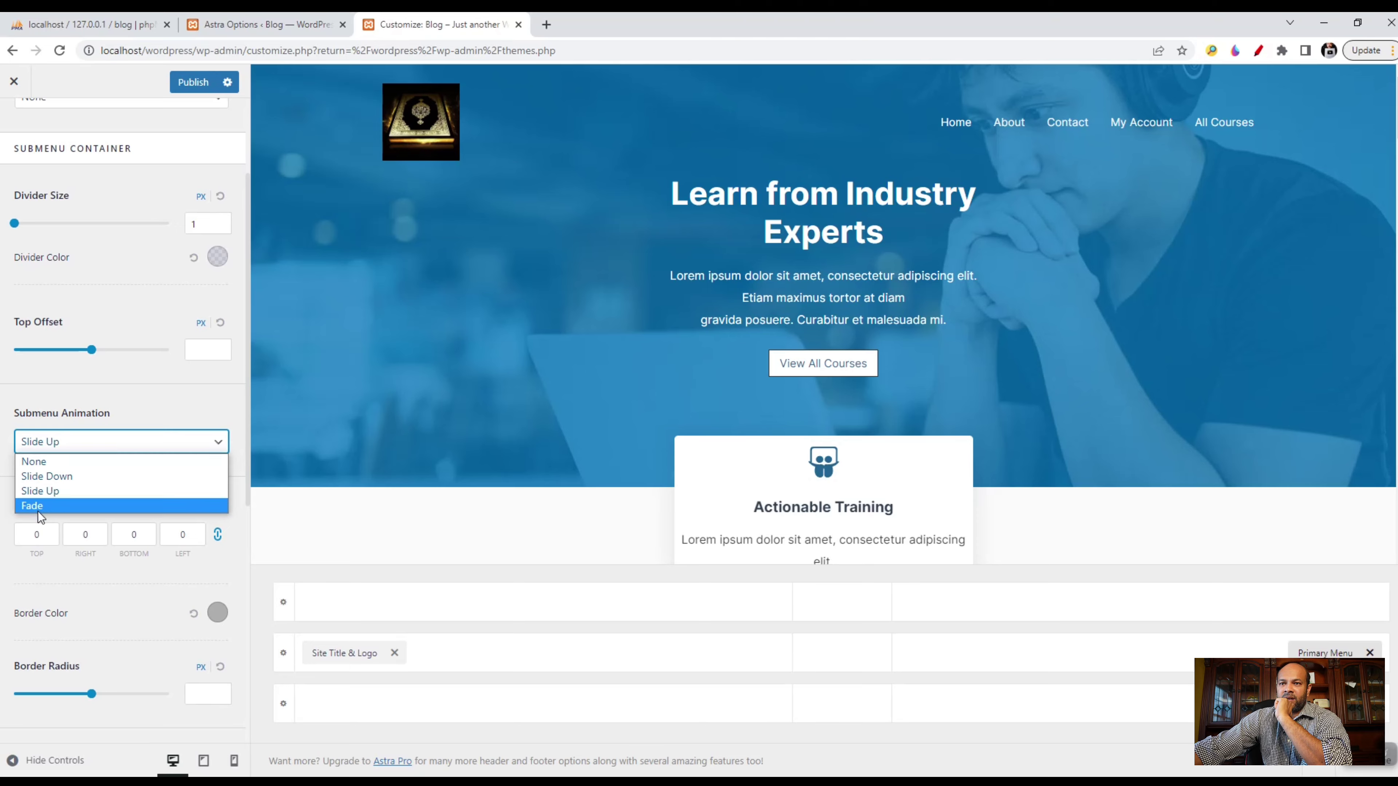
{"action": "left_click", "coordinate": [125, 438]}
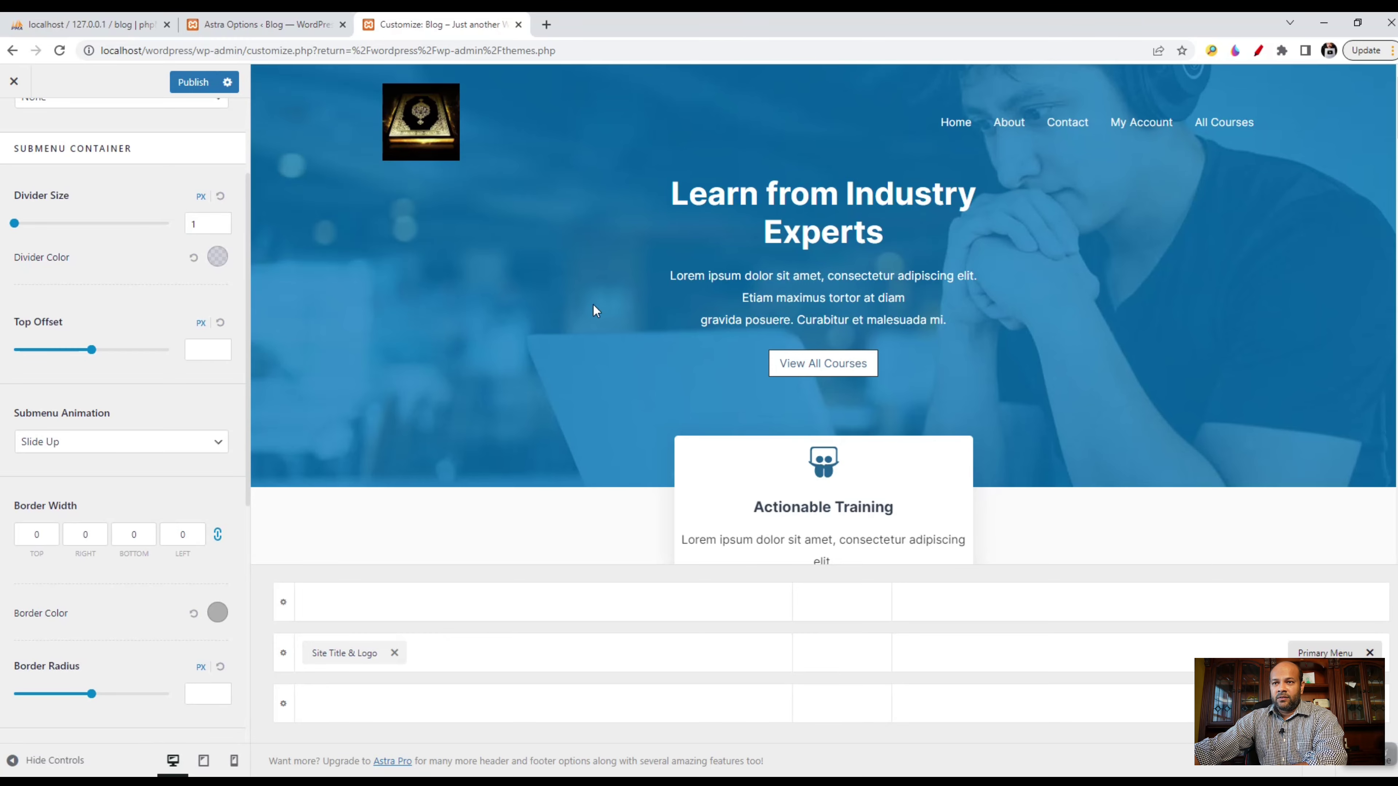
{"action": "left_click", "coordinate": [153, 444]}
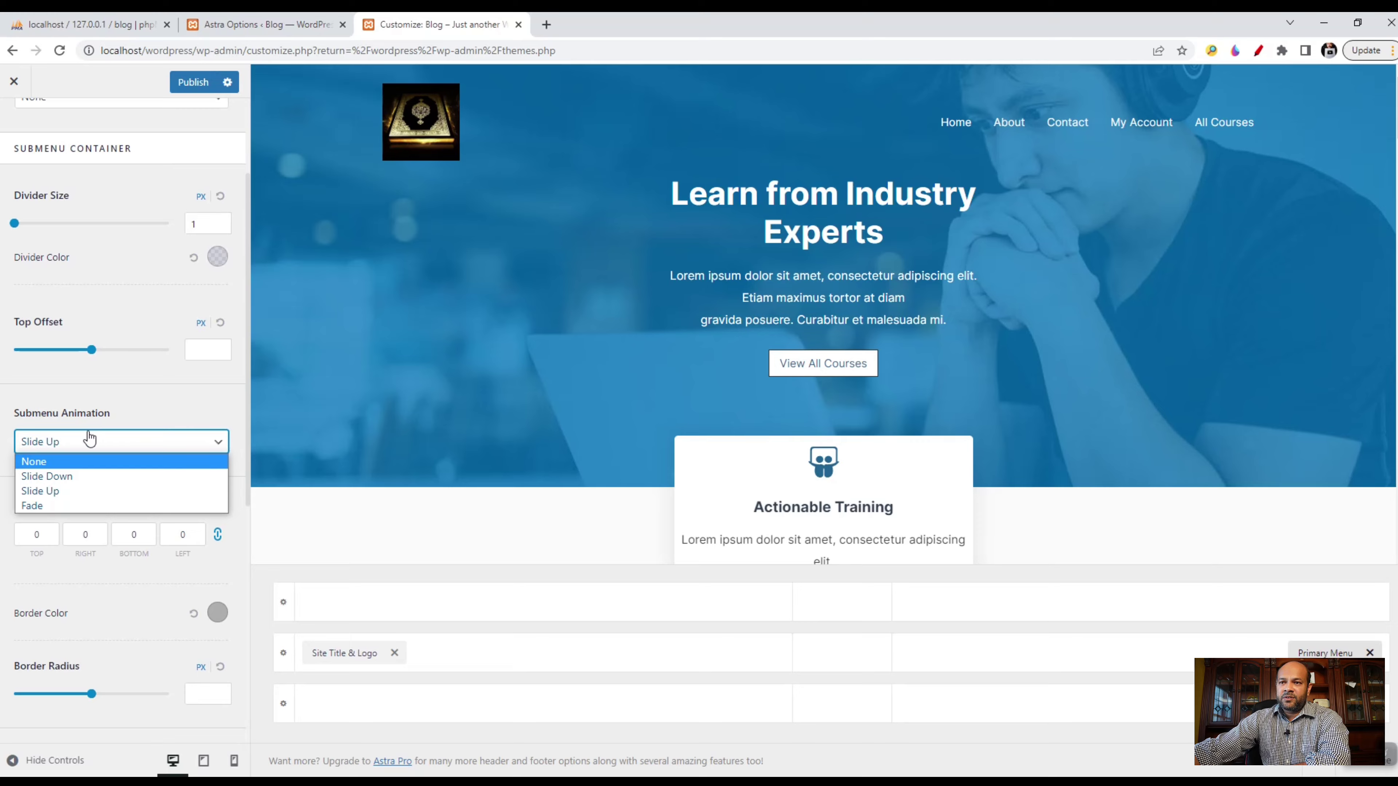
{"action": "left_click", "coordinate": [158, 427]}
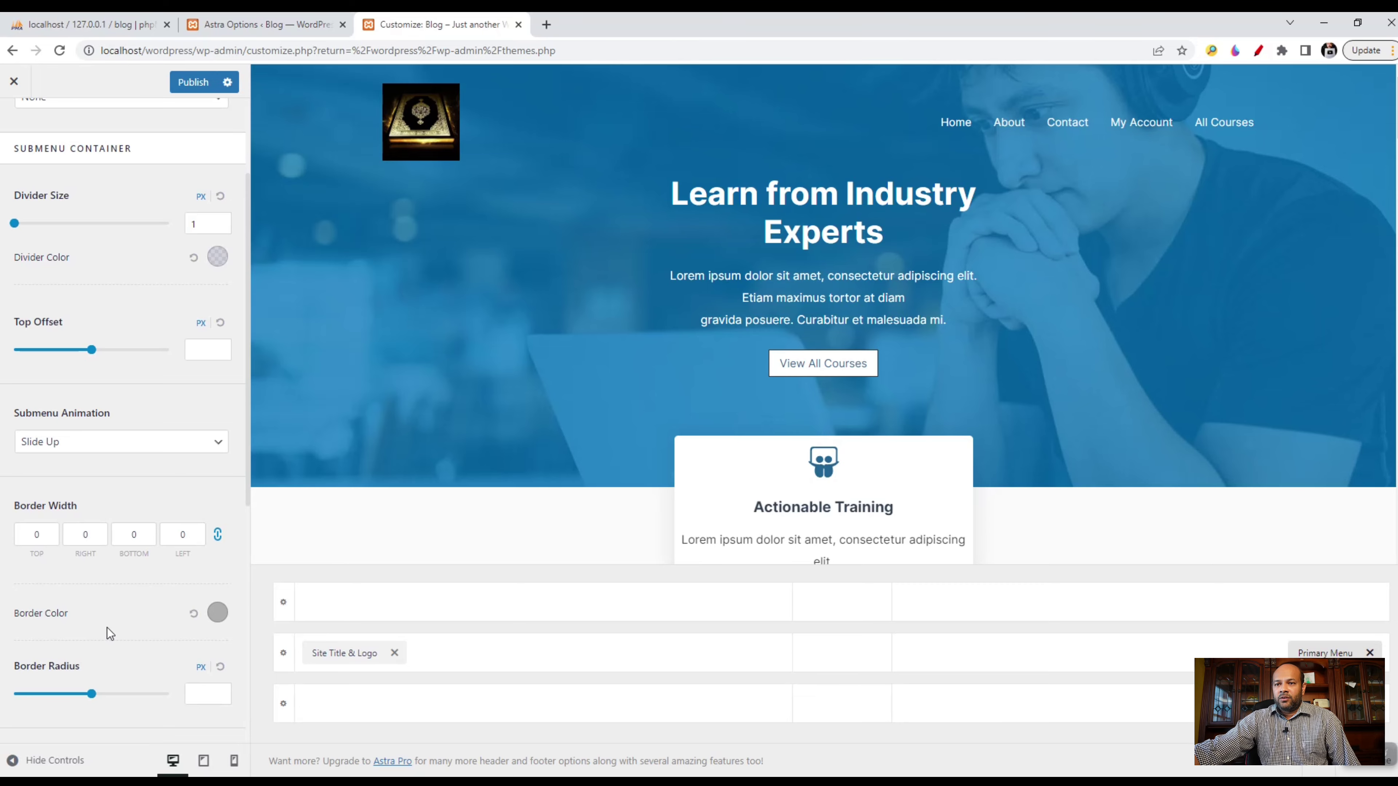
- Set the primary menu's normal Text / Link color to the red shade #B63030D6
{"action": "scroll", "coordinate": [107, 628], "scroll_direction": "down", "scroll_amount": 3}
{"action": "scroll", "coordinate": [110, 609], "scroll_direction": "down", "scroll_amount": 5}
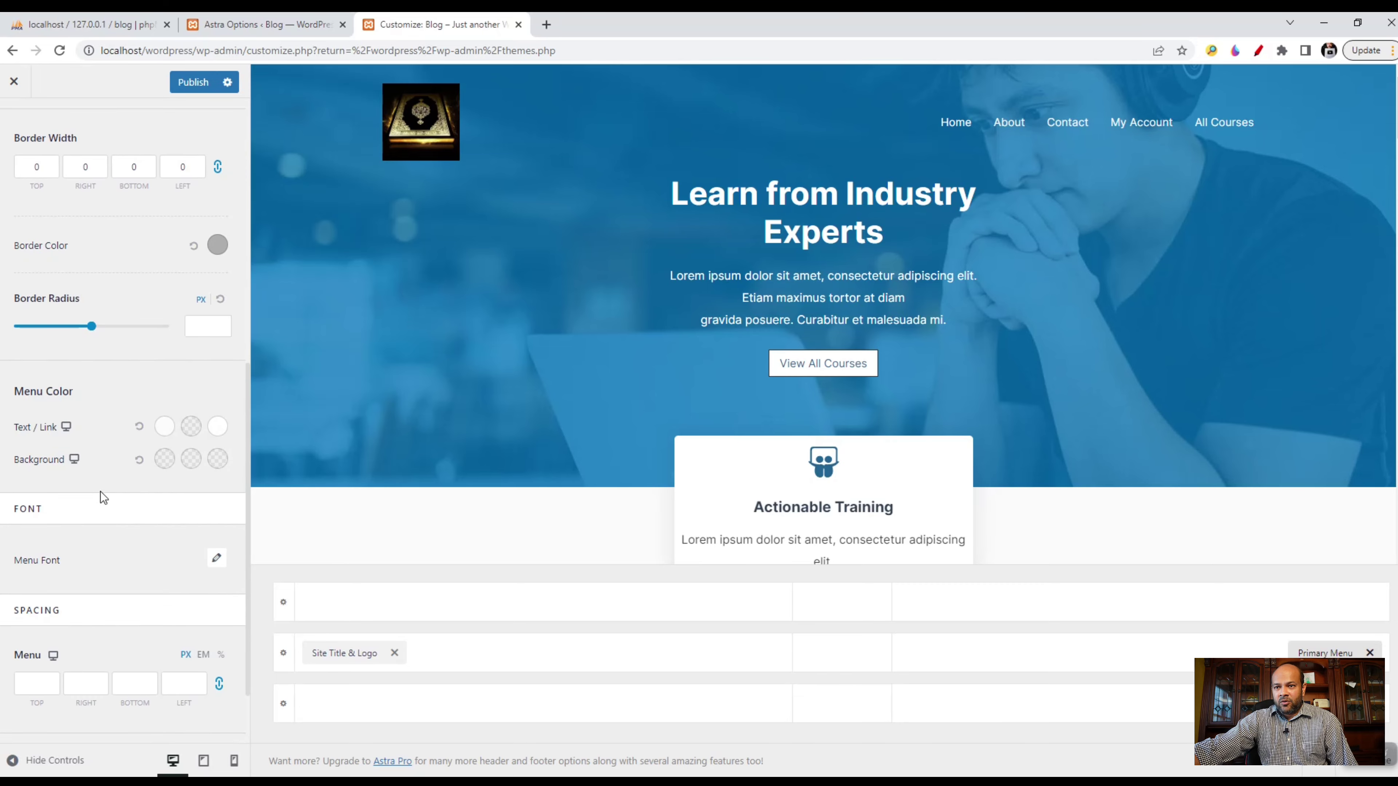
{"action": "scroll", "coordinate": [101, 492], "scroll_direction": "down", "scroll_amount": 2}
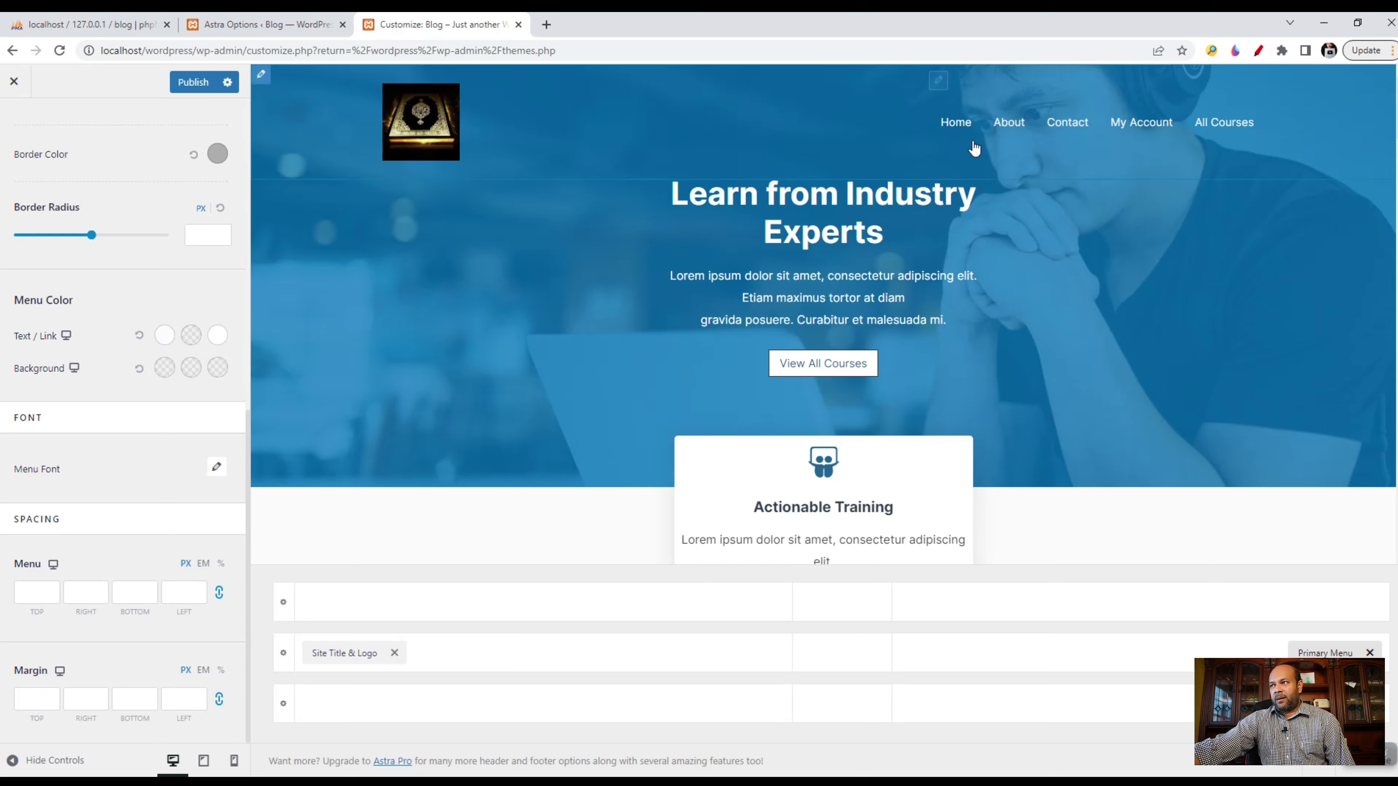
{"action": "left_click", "coordinate": [164, 337]}
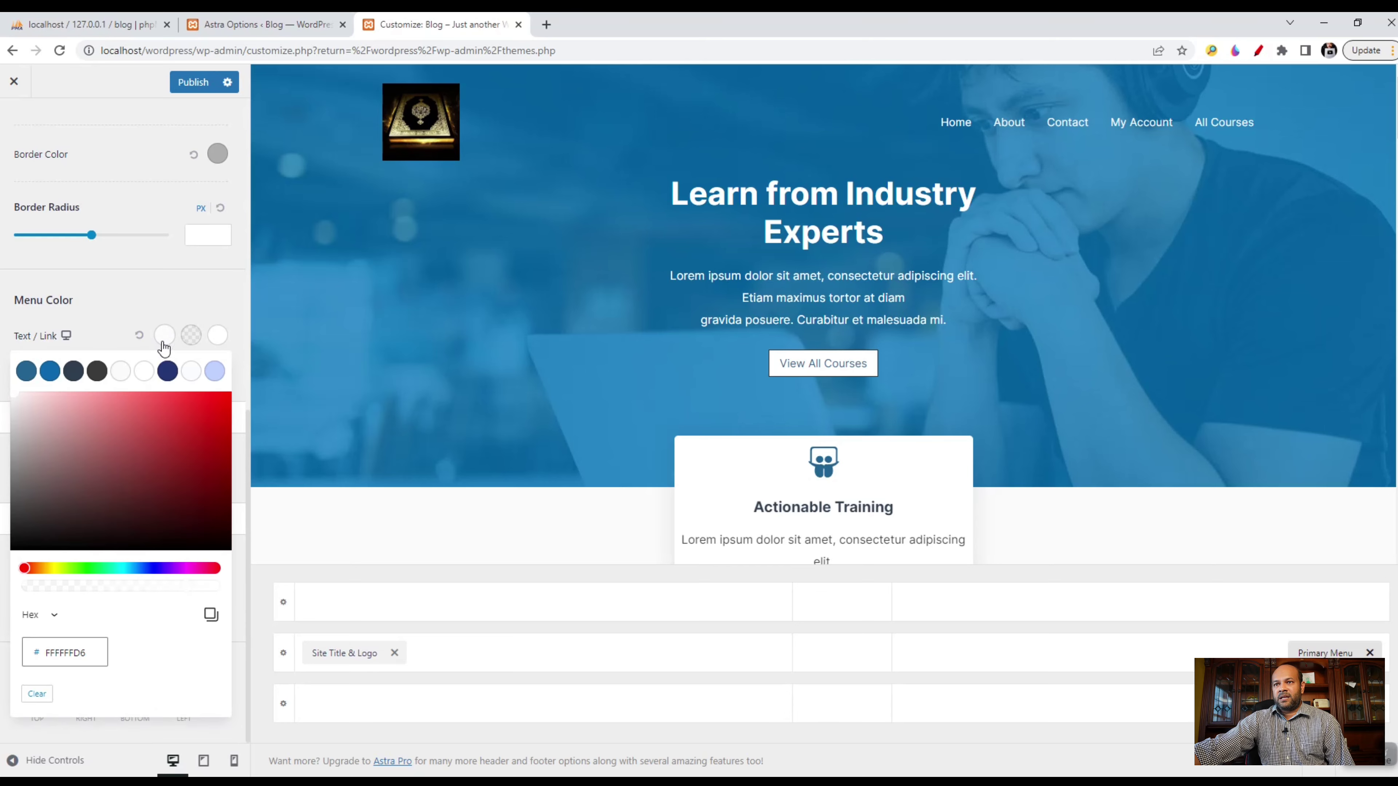
{"action": "left_click", "coordinate": [138, 411]}
{"action": "left_click", "coordinate": [172, 438]}
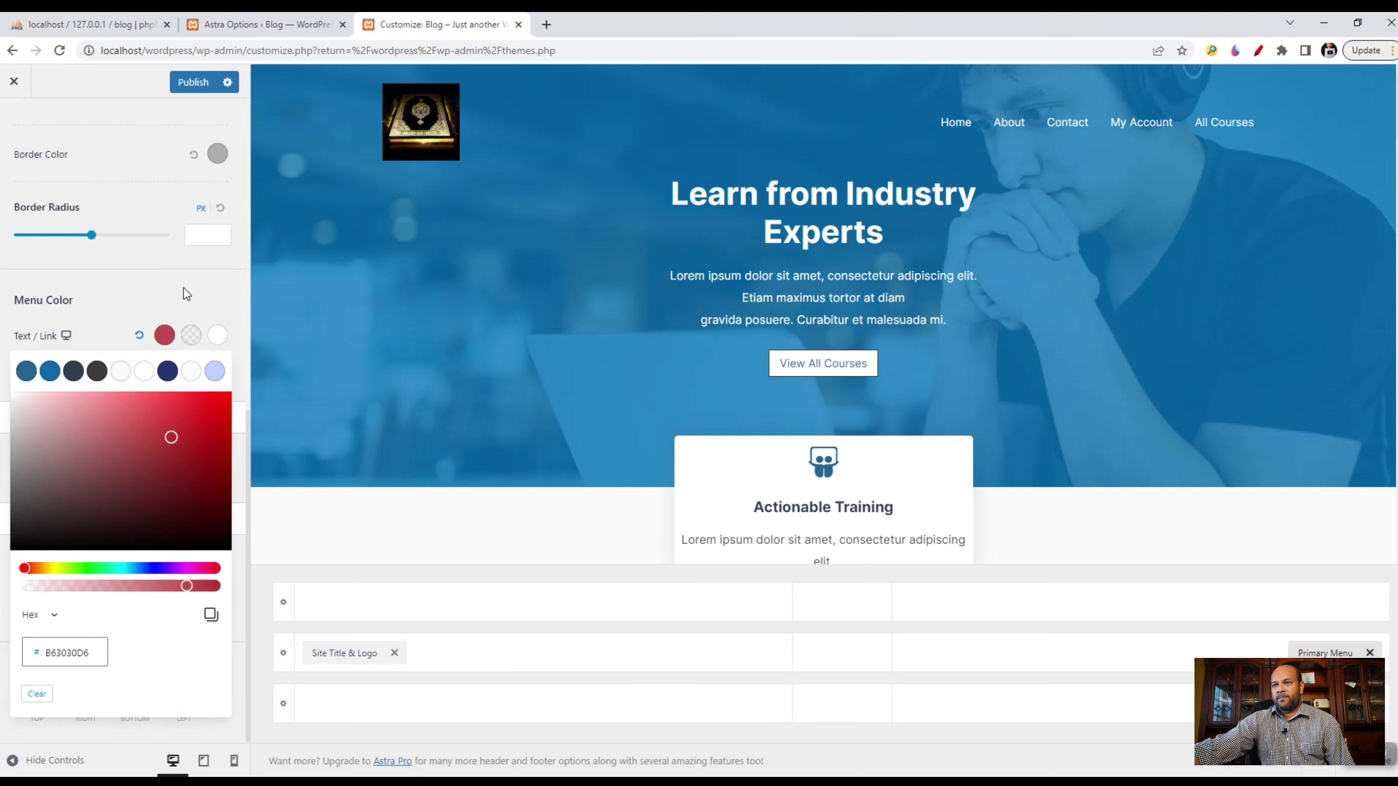
{"action": "left_click", "coordinate": [182, 291]}
- Examine the Primary Menu design settings, from Menu Hover Style and Submenu Container to Menu Color and Spacing
{"action": "scroll", "coordinate": [88, 339], "scroll_direction": "up", "scroll_amount": 6}
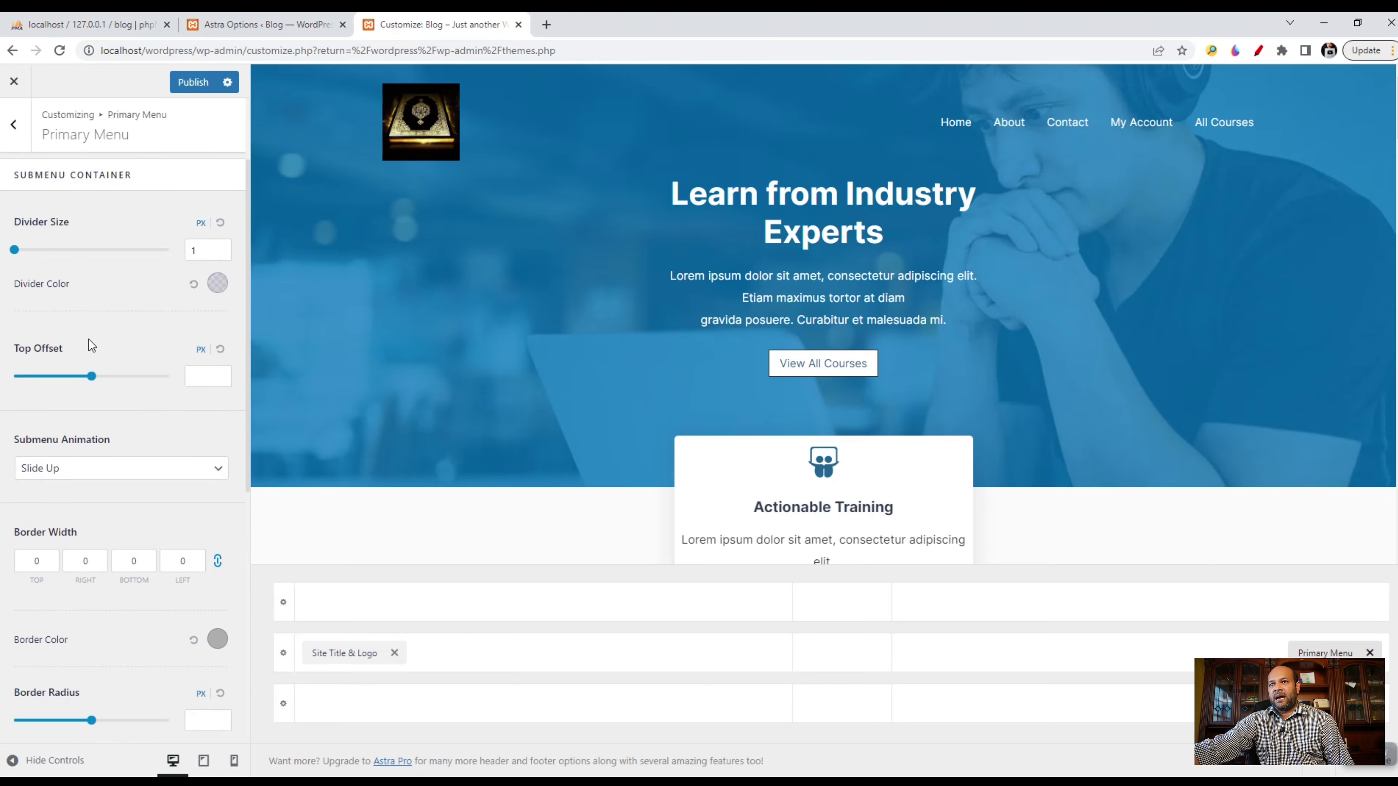
{"action": "scroll", "coordinate": [159, 311], "scroll_direction": "down", "scroll_amount": 4}
{"action": "scroll", "coordinate": [165, 306], "scroll_direction": "up", "scroll_amount": 4}
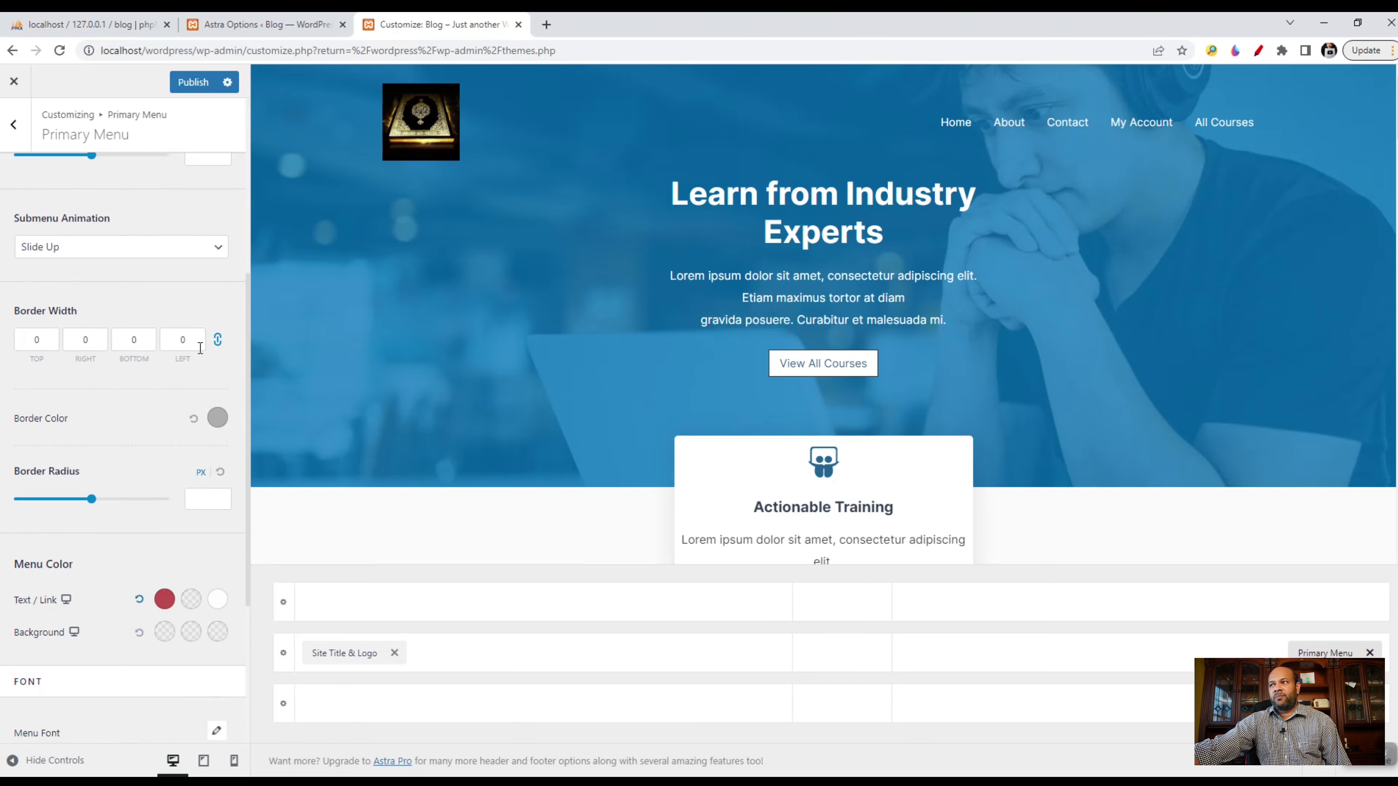
{"action": "scroll", "coordinate": [234, 553], "scroll_direction": "down", "scroll_amount": 4}
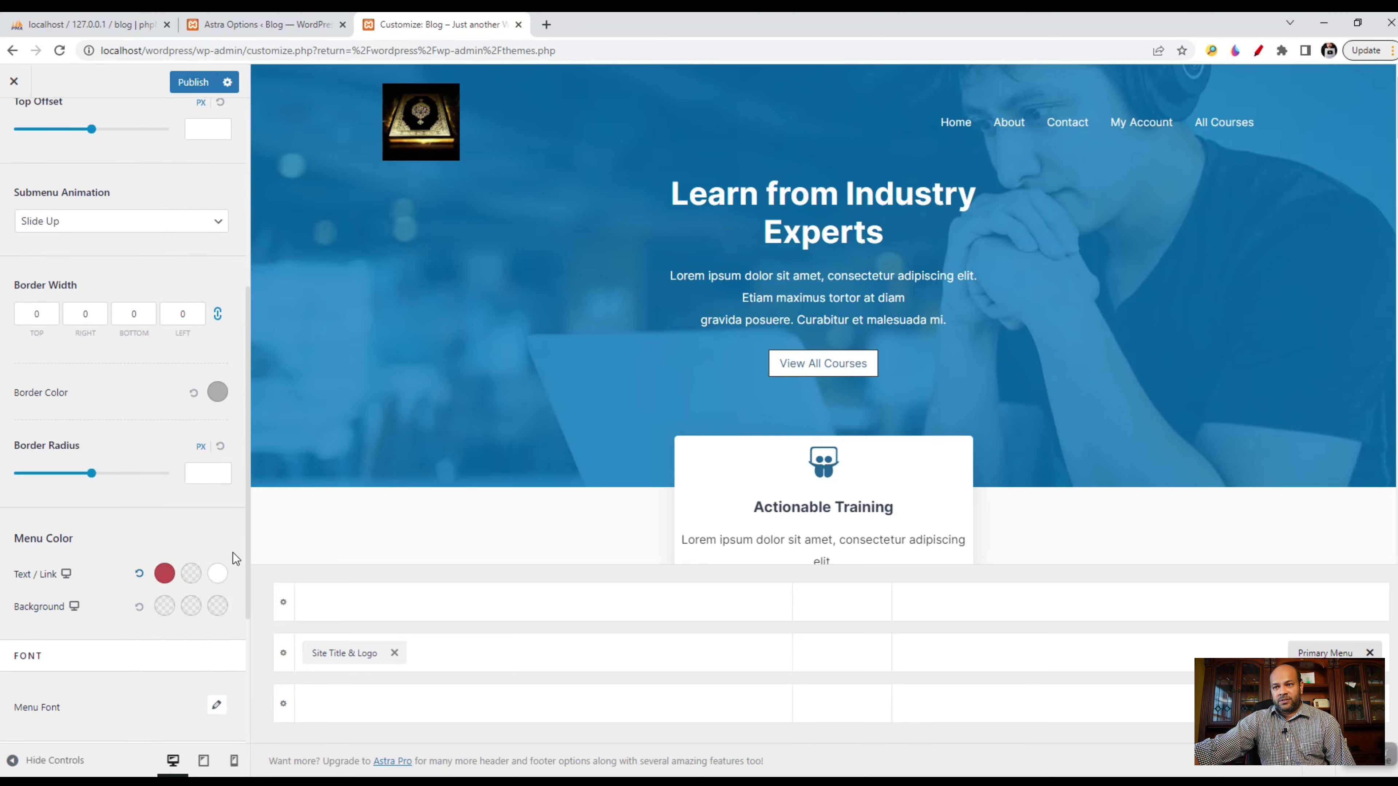
{"action": "scroll", "coordinate": [168, 572], "scroll_direction": "up", "scroll_amount": 6}
{"action": "scroll", "coordinate": [168, 571], "scroll_direction": "down", "scroll_amount": 8}
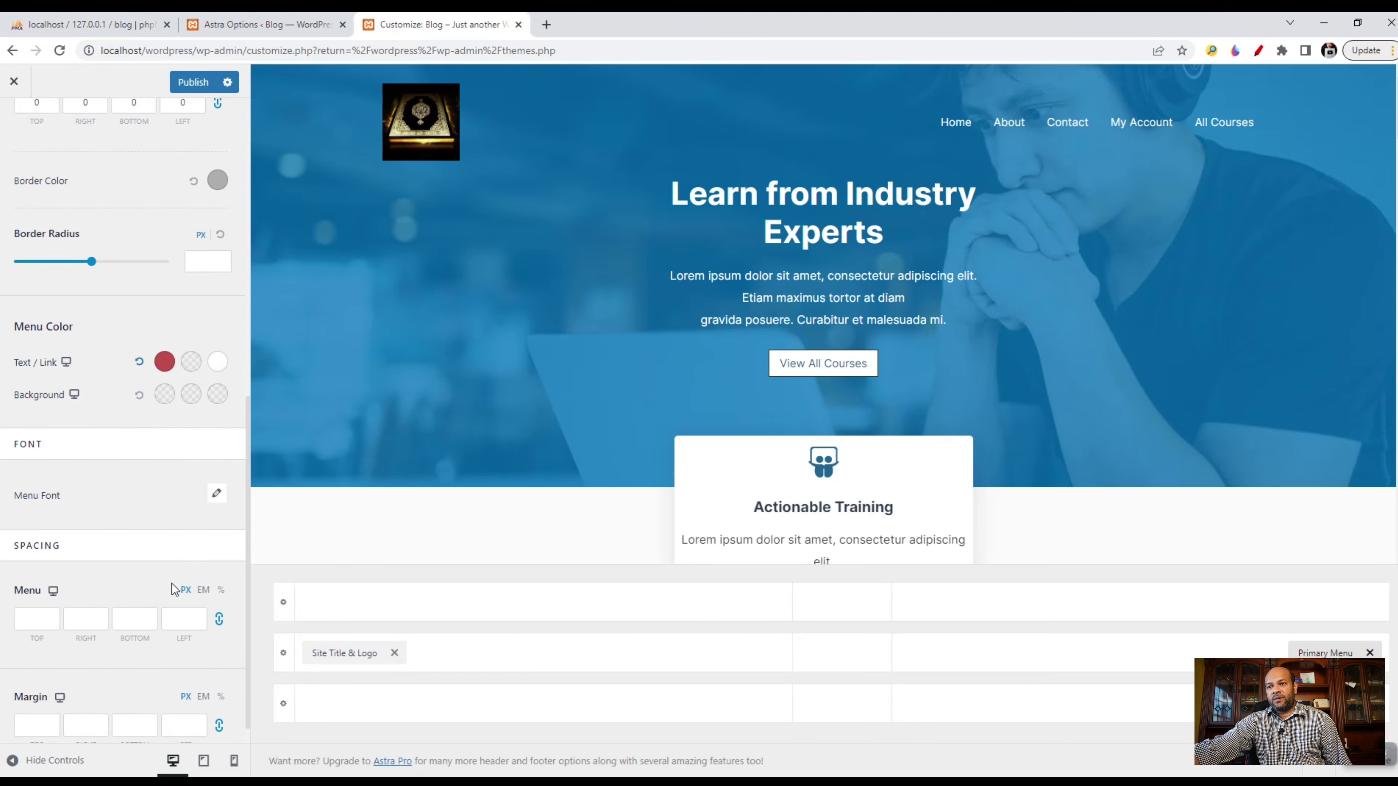
{"action": "scroll", "coordinate": [20, 687], "scroll_direction": "up", "scroll_amount": 1}
{"action": "scroll", "coordinate": [20, 687], "scroll_direction": "up", "scroll_amount": 8}
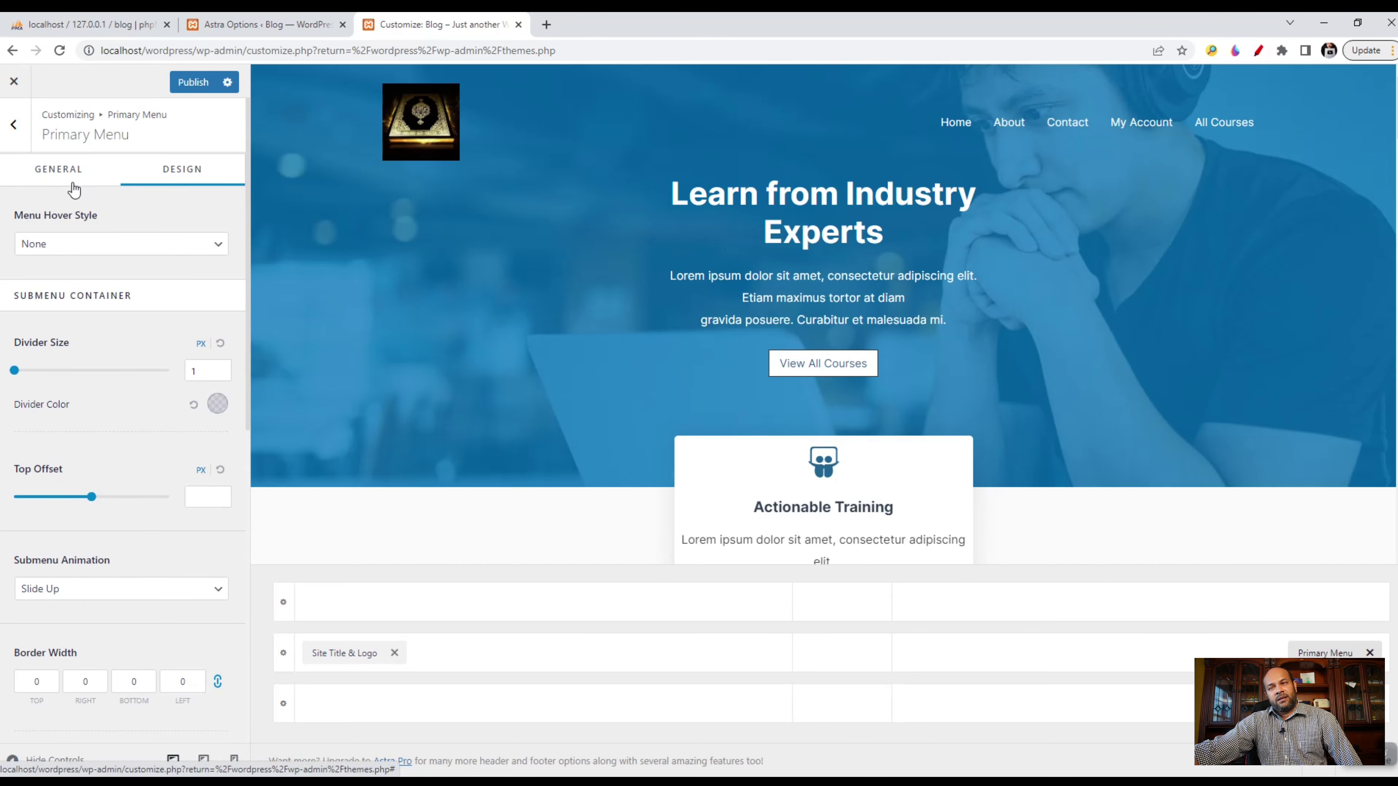
{"action": "scroll", "coordinate": [154, 547], "scroll_direction": "down", "scroll_amount": 7}
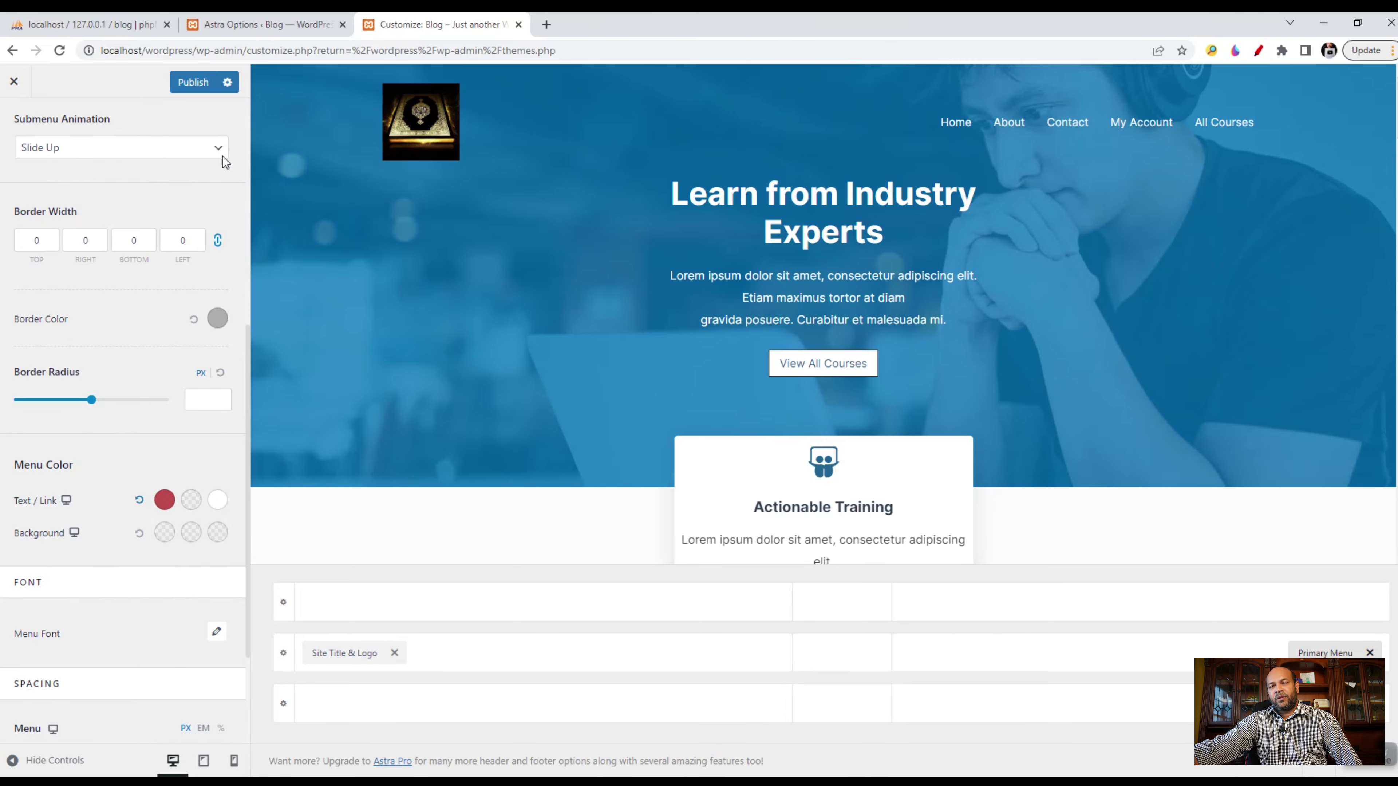
- Publish the header changes, reset the menu's Text / Link color to its default, and publish again
{"action": "left_click", "coordinate": [199, 88]}
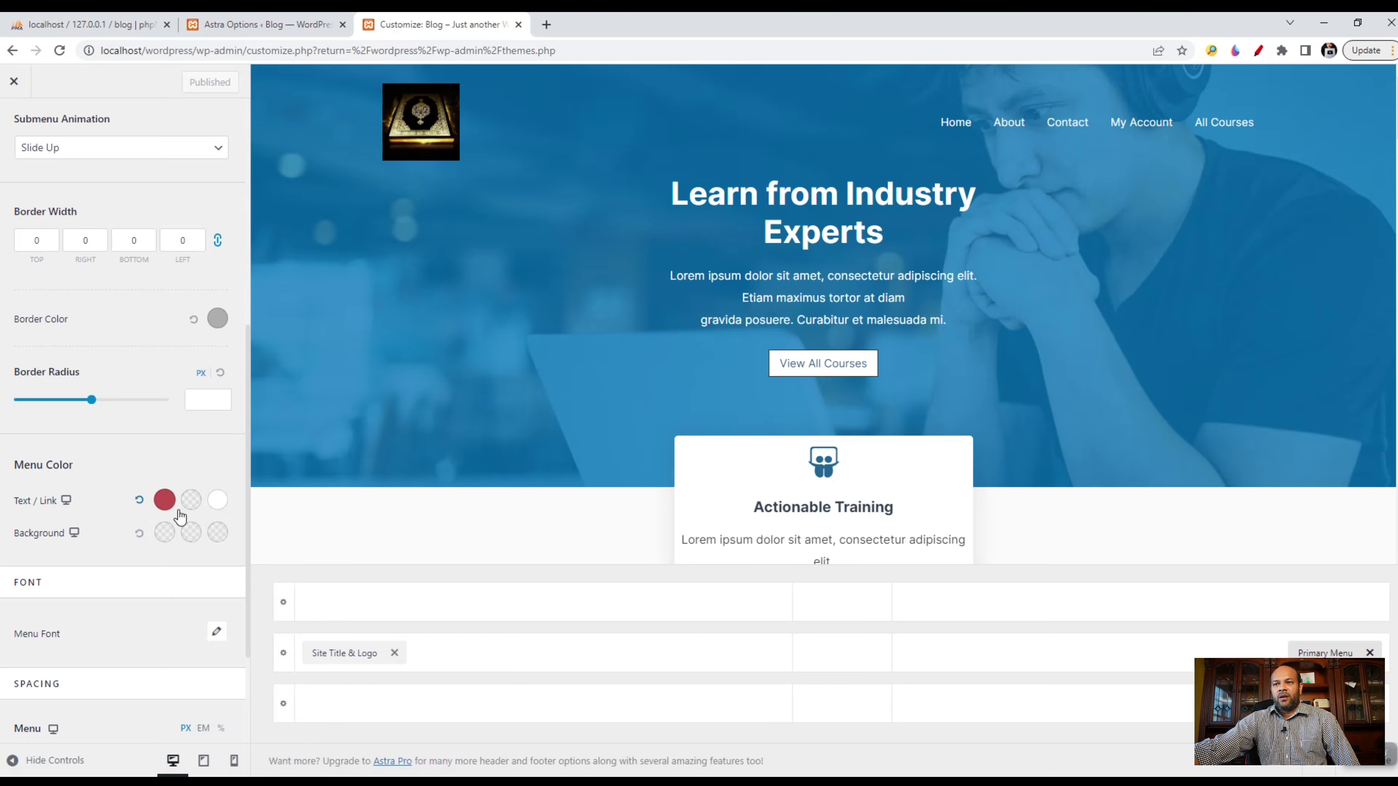
{"action": "left_click", "coordinate": [139, 501]}
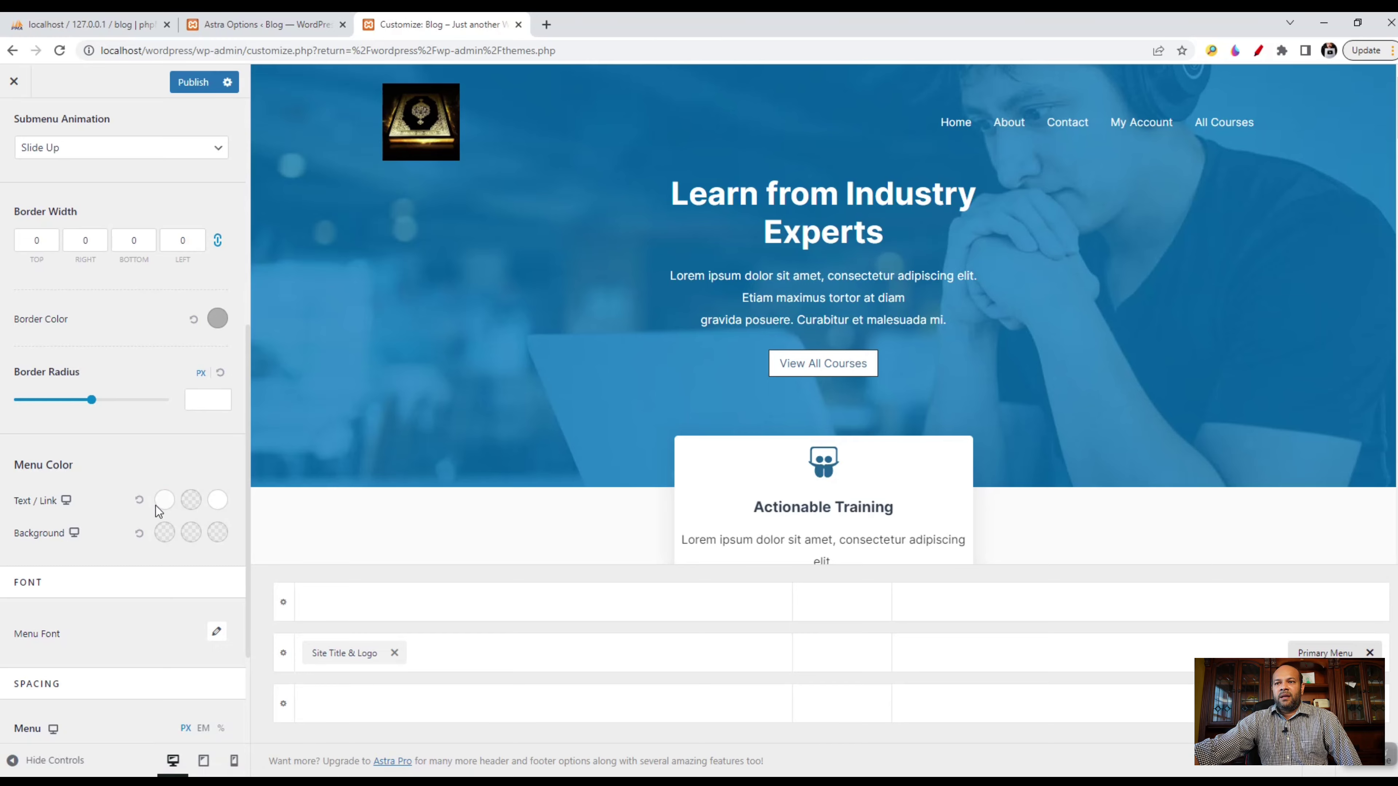
{"action": "left_click", "coordinate": [195, 82]}
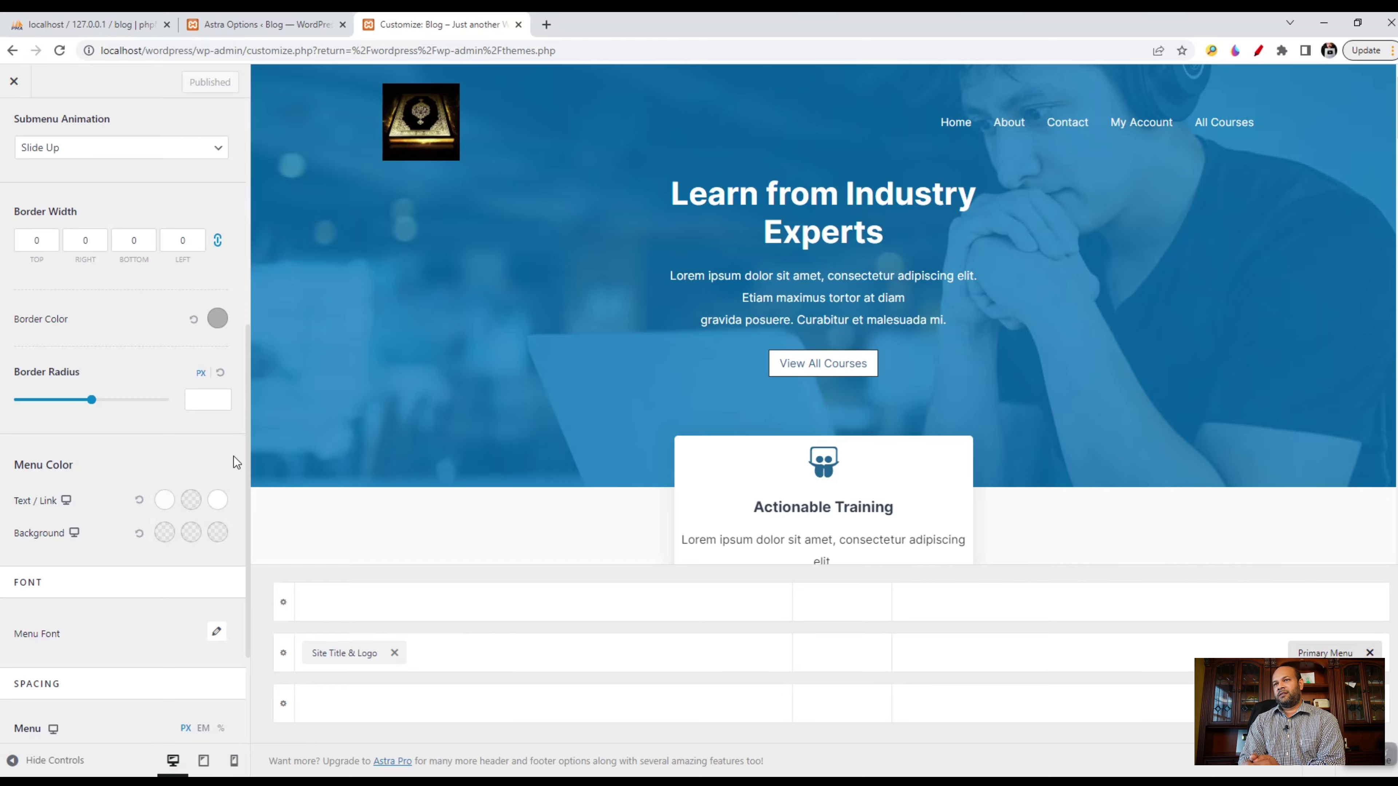
- Review the Primary Menu's hover style, submenu, border, color, font and spacing options once more
{"action": "scroll", "coordinate": [189, 500], "scroll_direction": "down", "scroll_amount": 2}
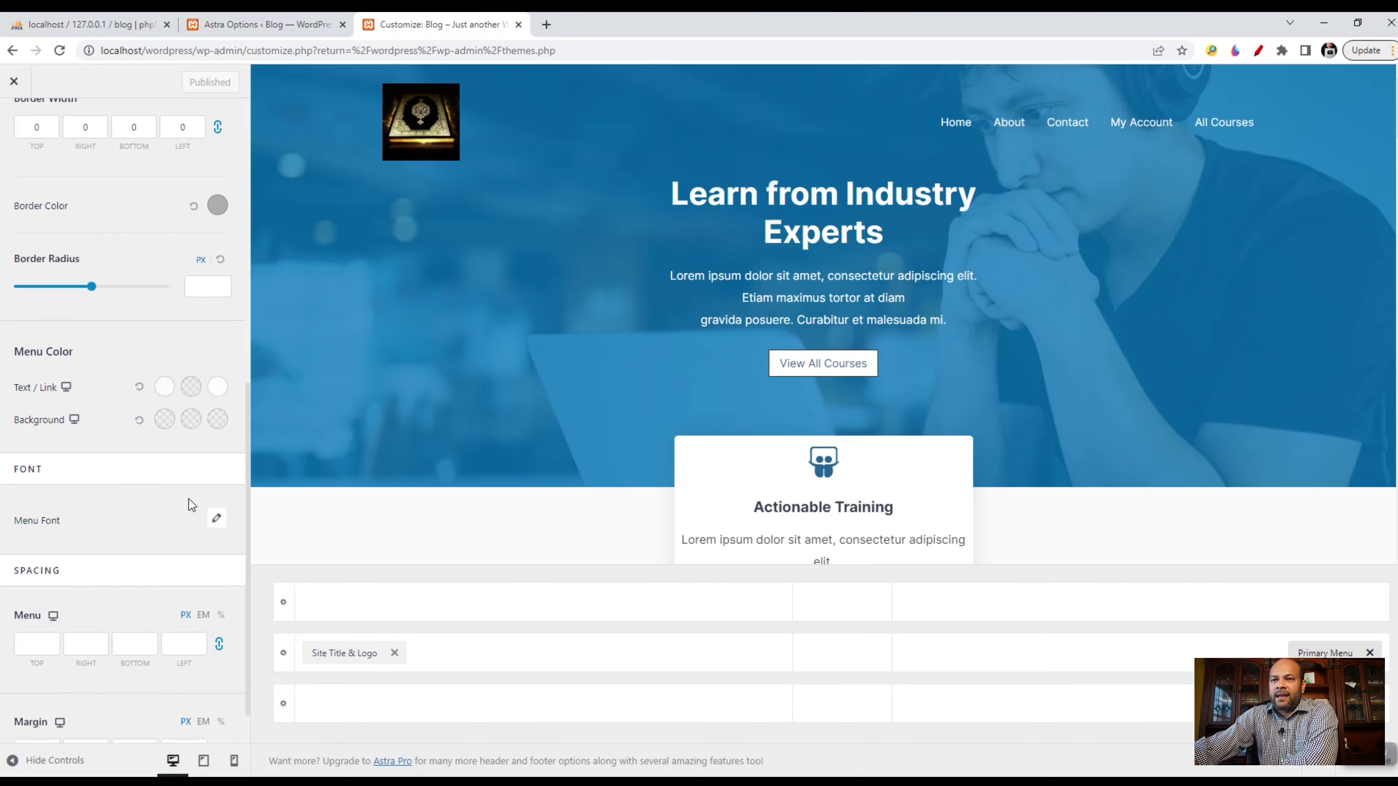
{"action": "scroll", "coordinate": [198, 529], "scroll_direction": "up", "scroll_amount": 2}
{"action": "scroll", "coordinate": [198, 529], "scroll_direction": "up", "scroll_amount": 6}
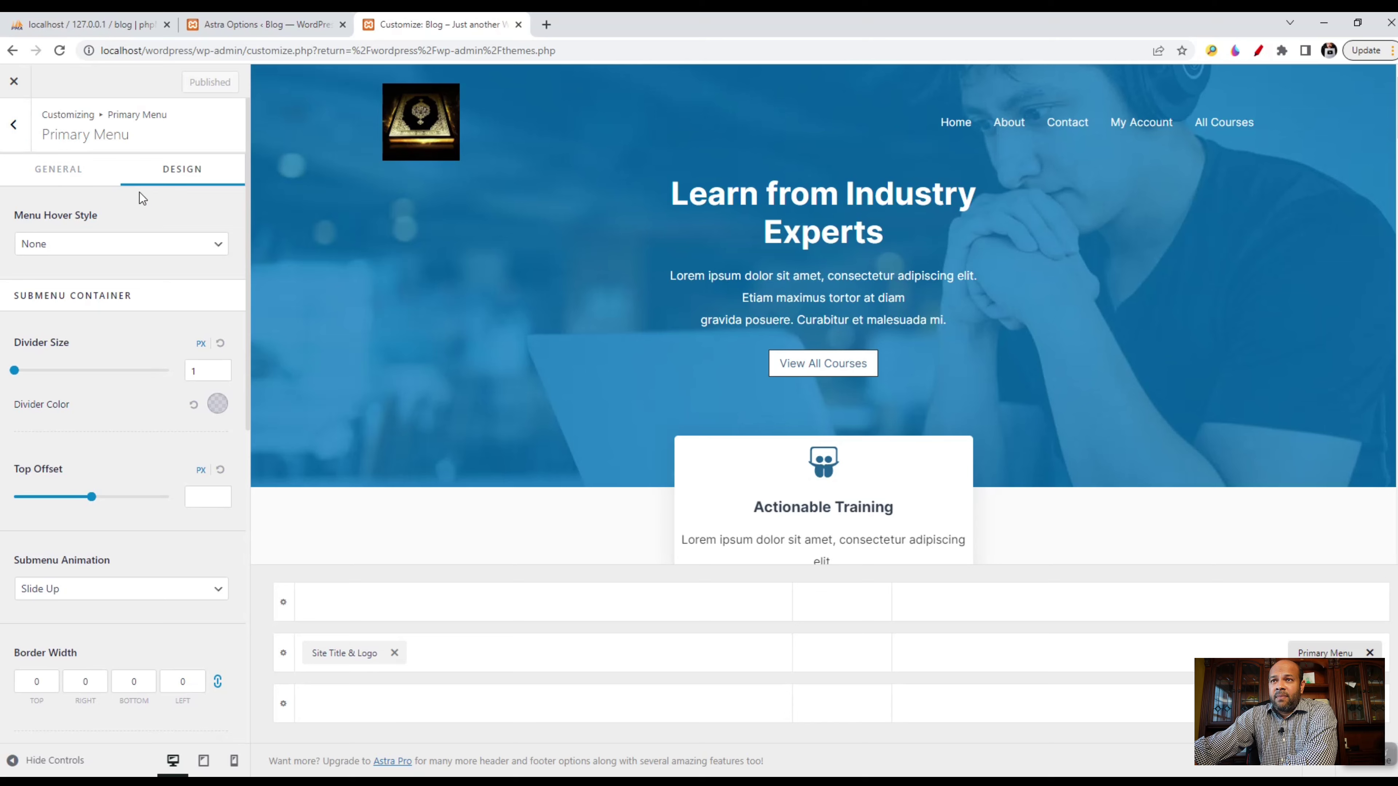
{"action": "scroll", "coordinate": [180, 372], "scroll_direction": "down", "scroll_amount": 10}
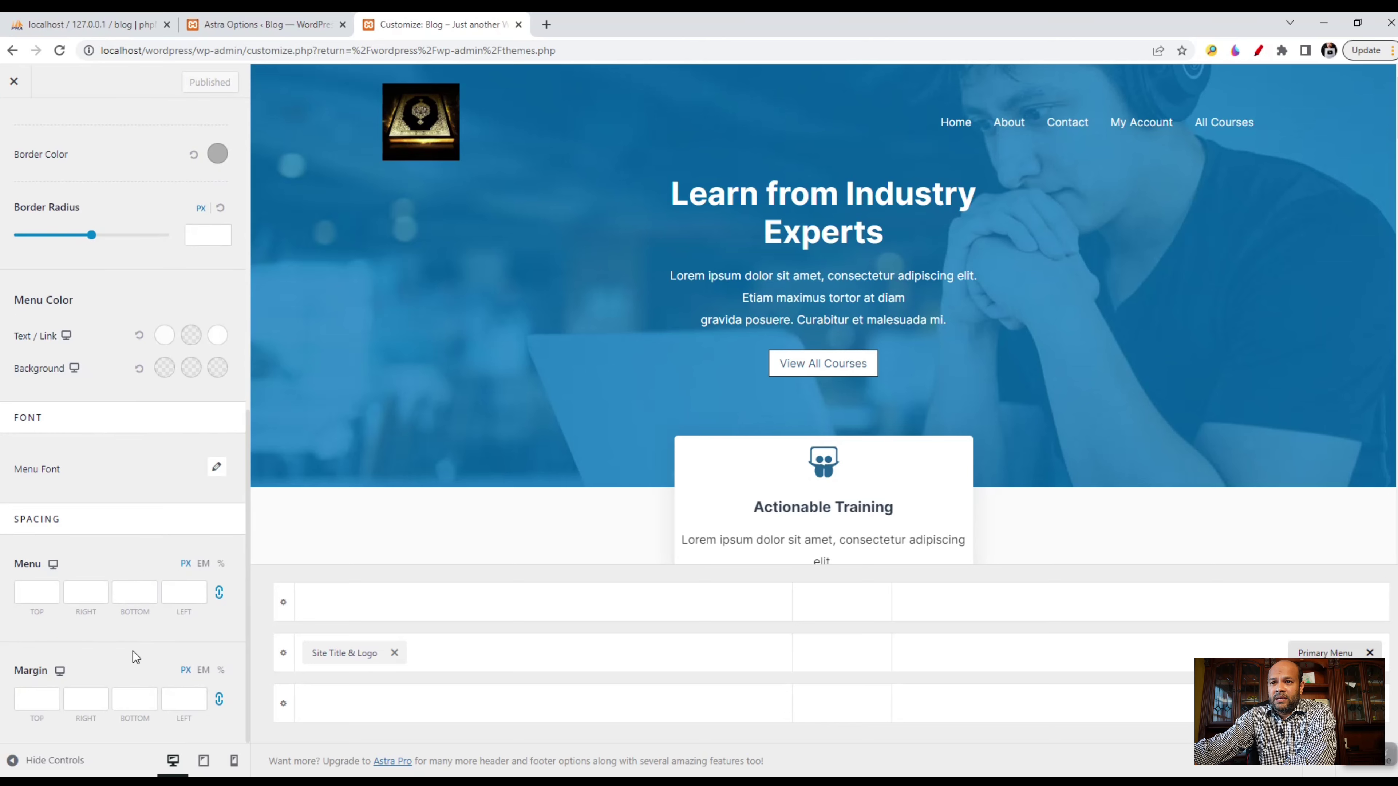
{"action": "scroll", "coordinate": [135, 647], "scroll_direction": "up", "scroll_amount": 2}
{"action": "scroll", "coordinate": [141, 640], "scroll_direction": "up", "scroll_amount": 8}
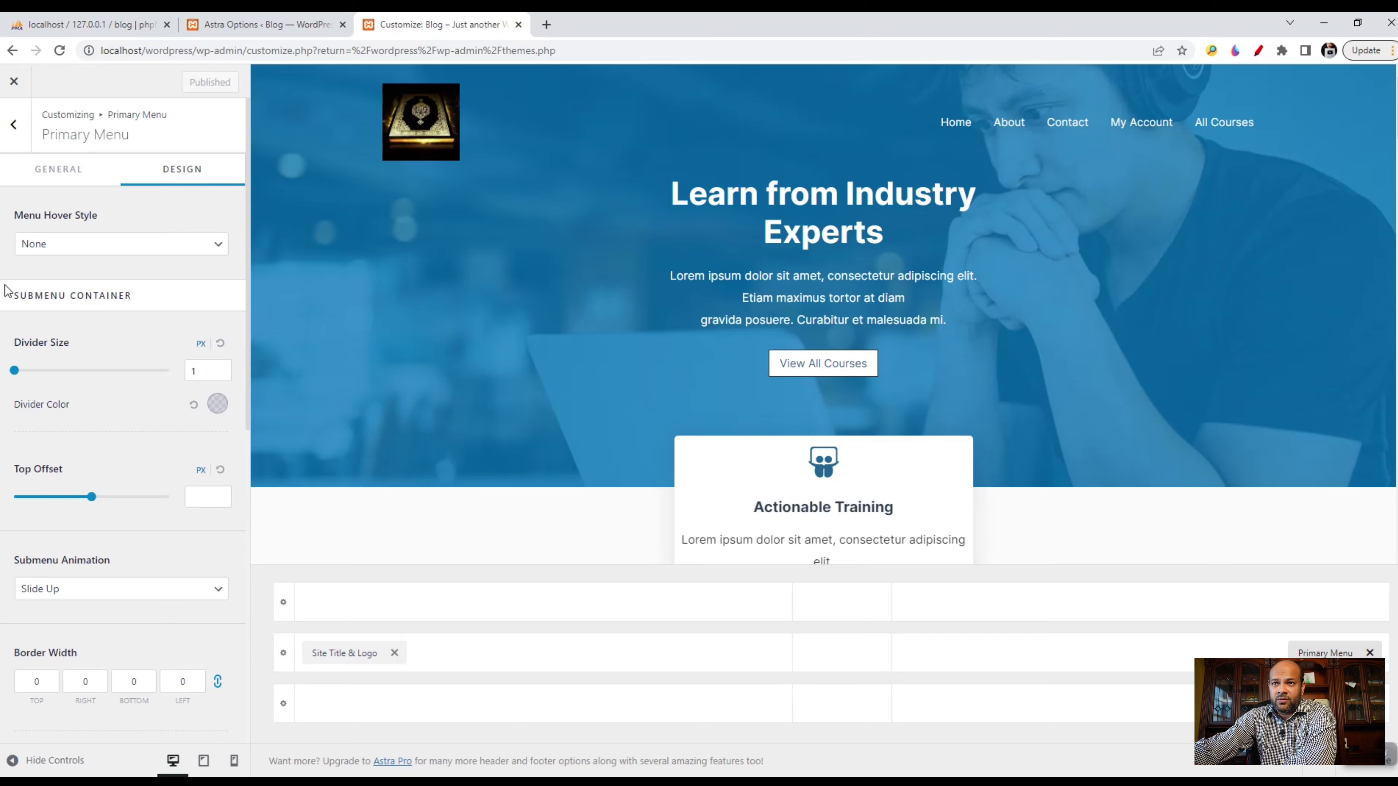
{"action": "scroll", "coordinate": [86, 443], "scroll_direction": "down", "scroll_amount": 4}
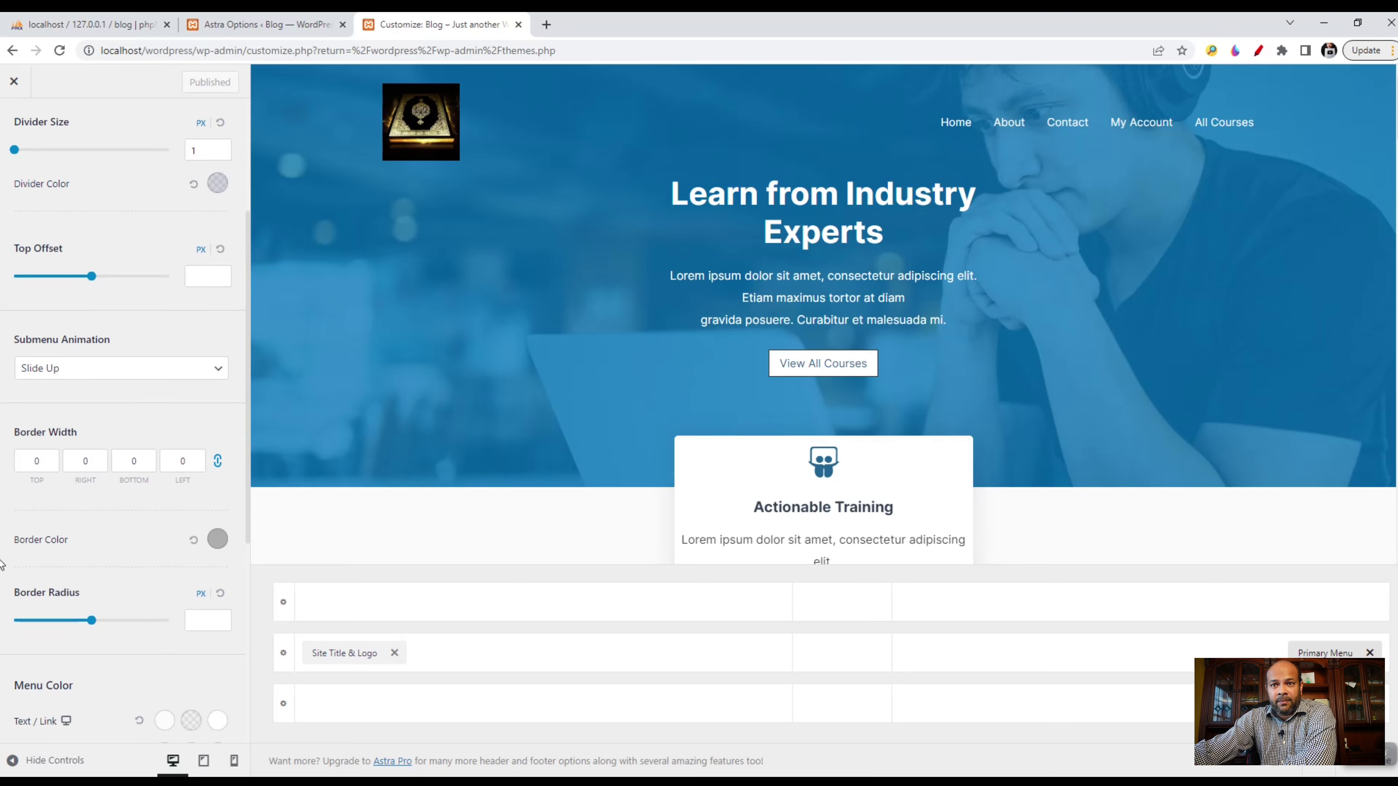
{"action": "scroll", "coordinate": [19, 482], "scroll_direction": "up", "scroll_amount": 4}
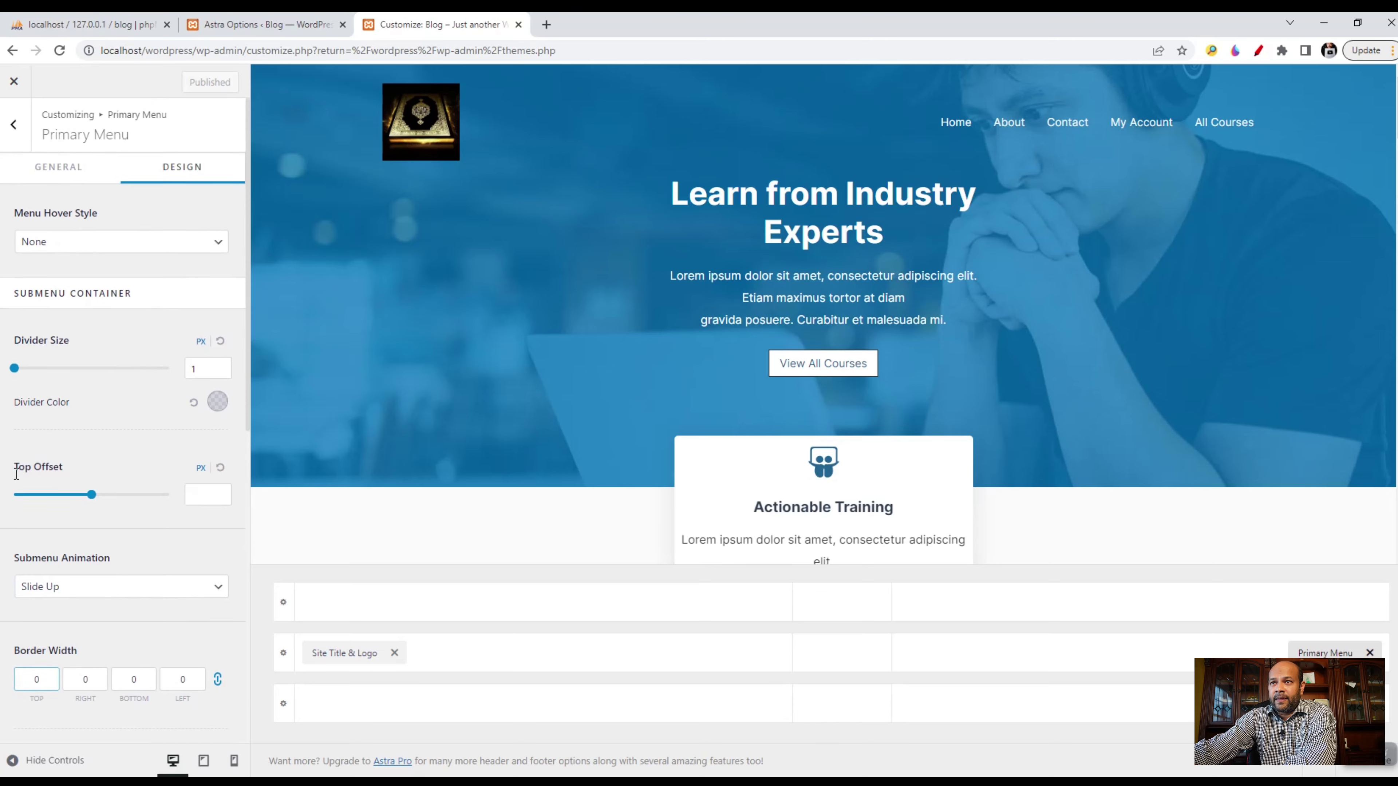
- Open the Site Title & Logo design settings from the Header Builder and set the linked logo margins to 10 px
{"action": "left_click", "coordinate": [21, 135]}
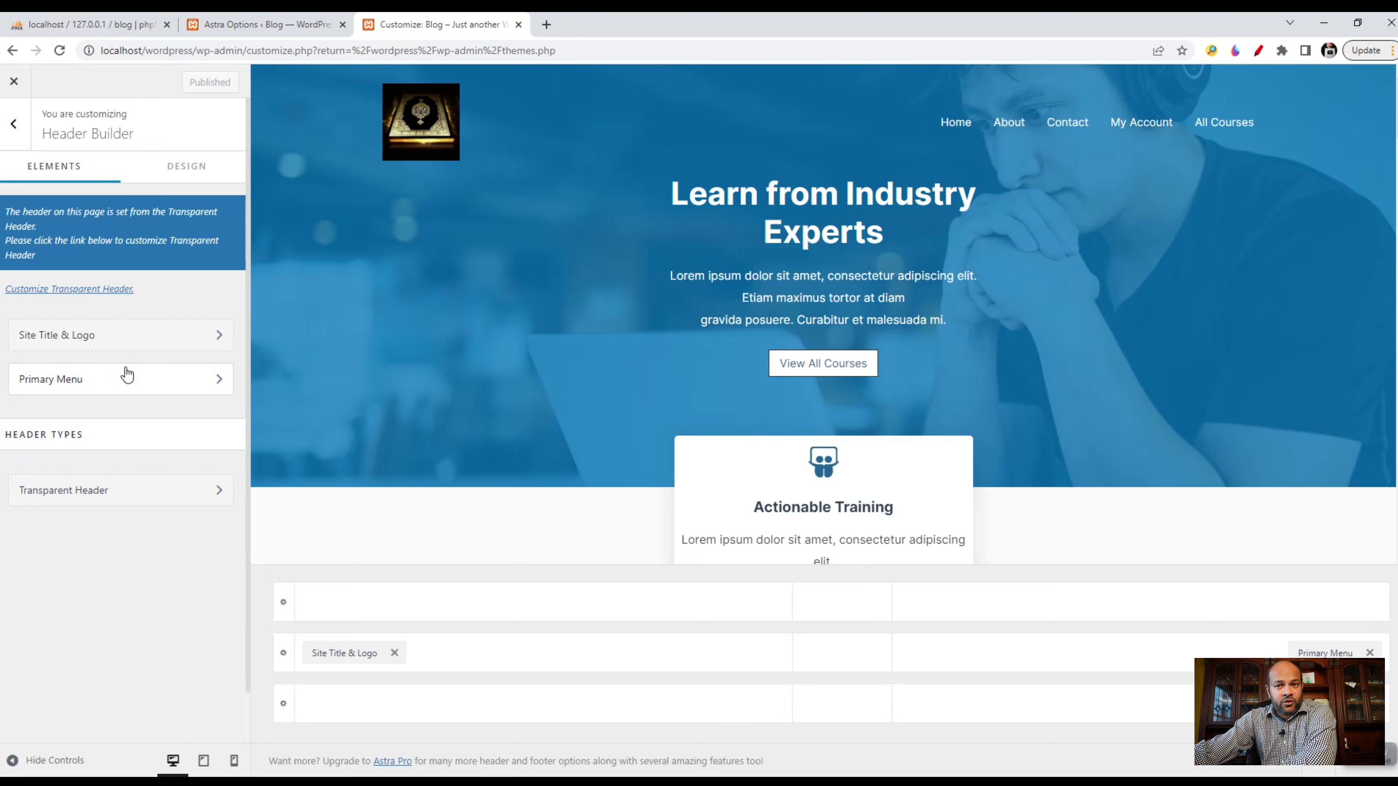
{"action": "left_click", "coordinate": [84, 341]}
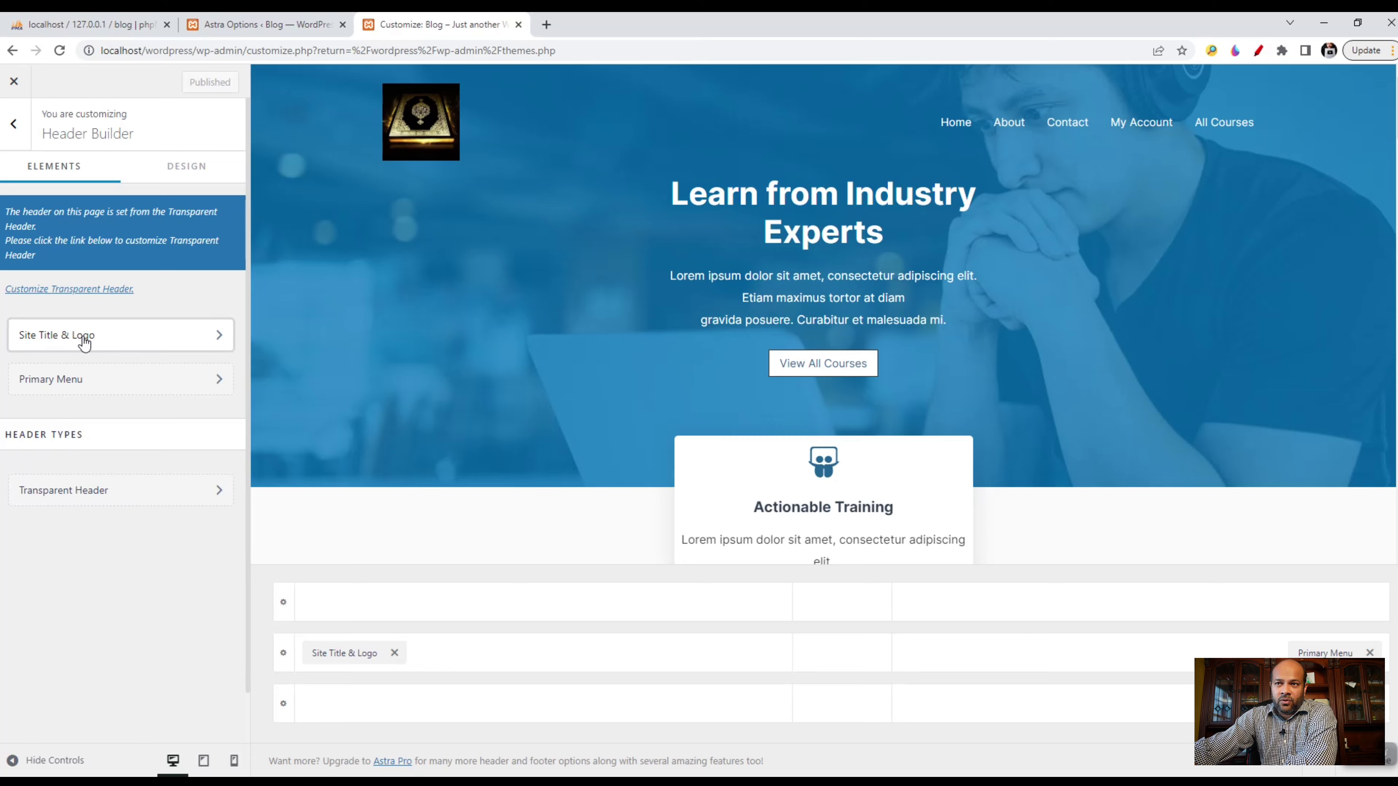
{"action": "left_click", "coordinate": [186, 173]}
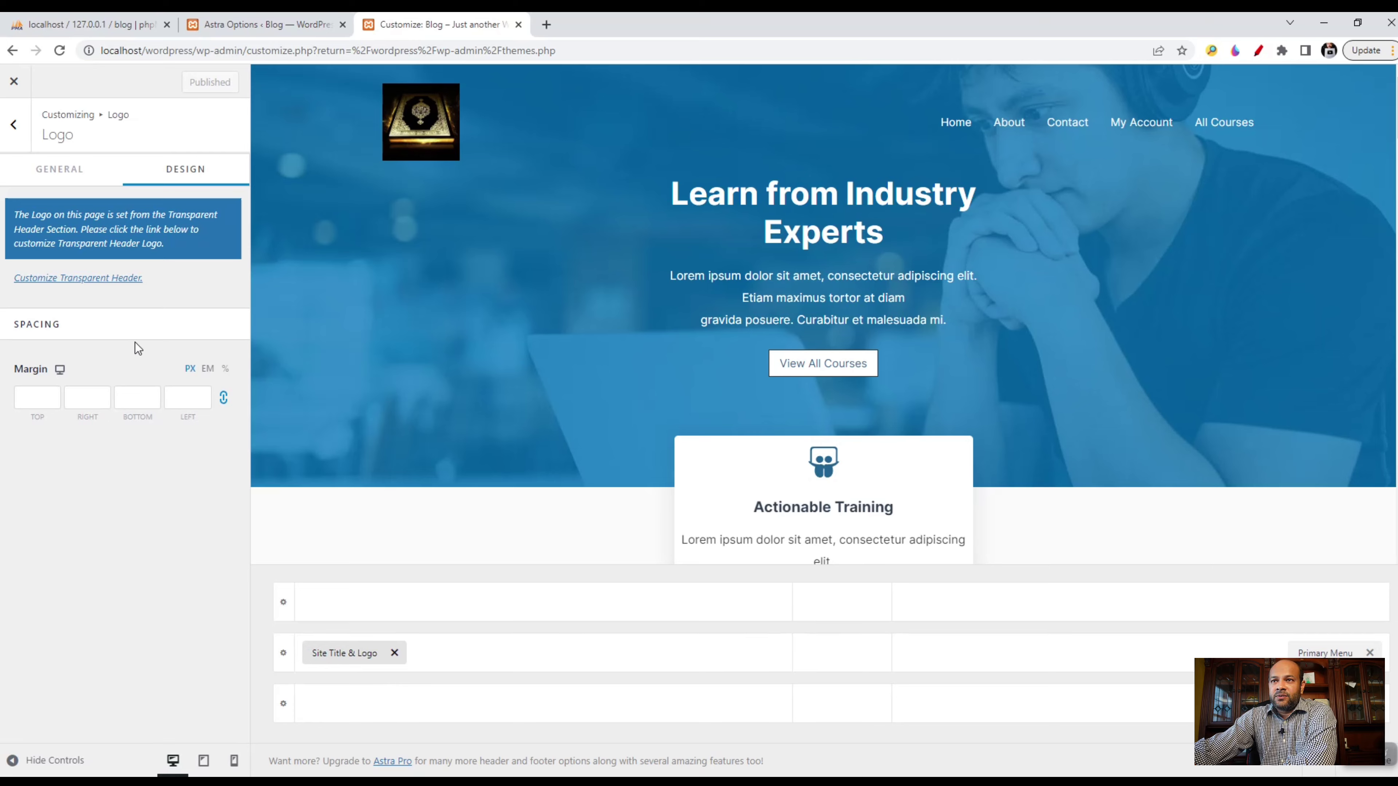
{"action": "left_click", "coordinate": [28, 399]}
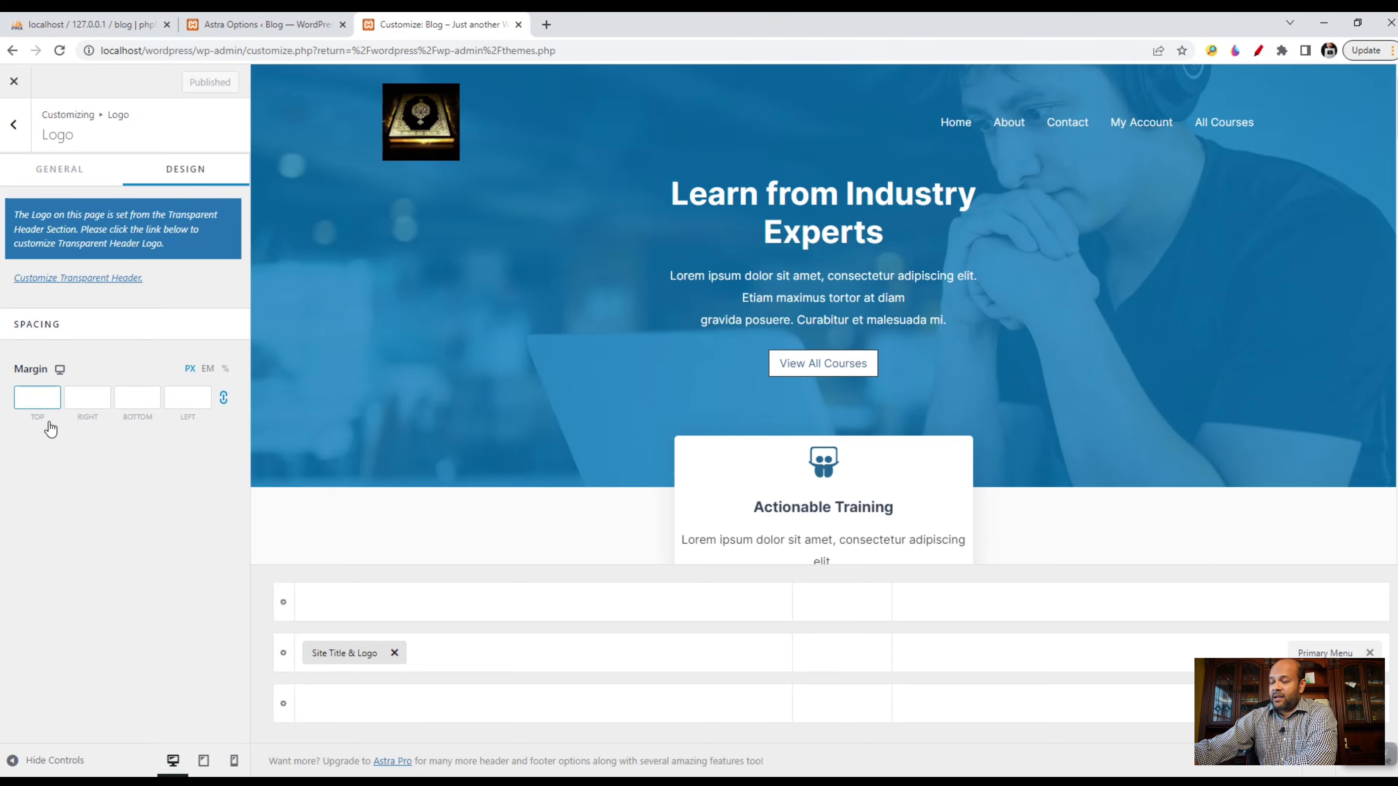
{"action": "type", "text": "10"}
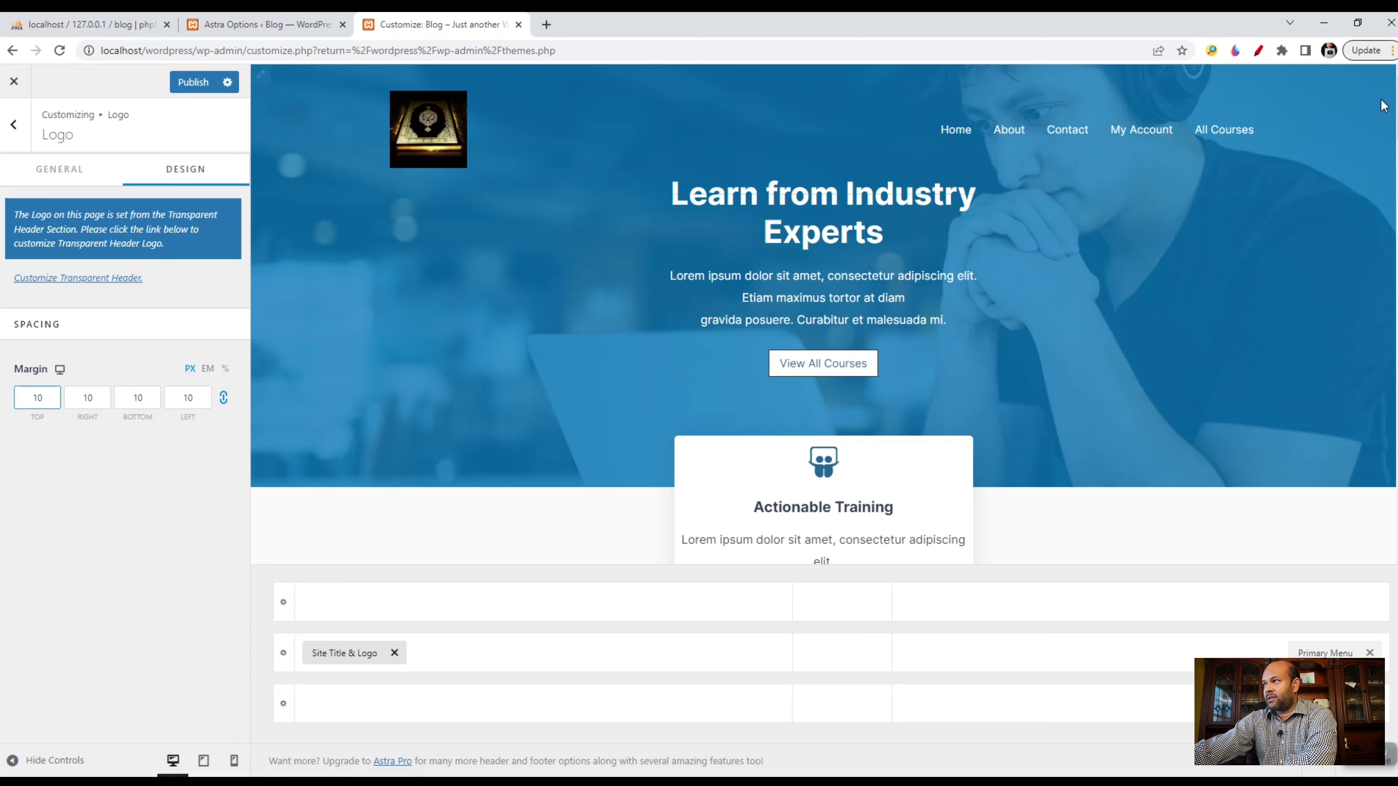
- Circle the margin link icon in red with the page annotation tool, clear the drawing, and close the tool
{"action": "left_click", "coordinate": [1258, 51]}
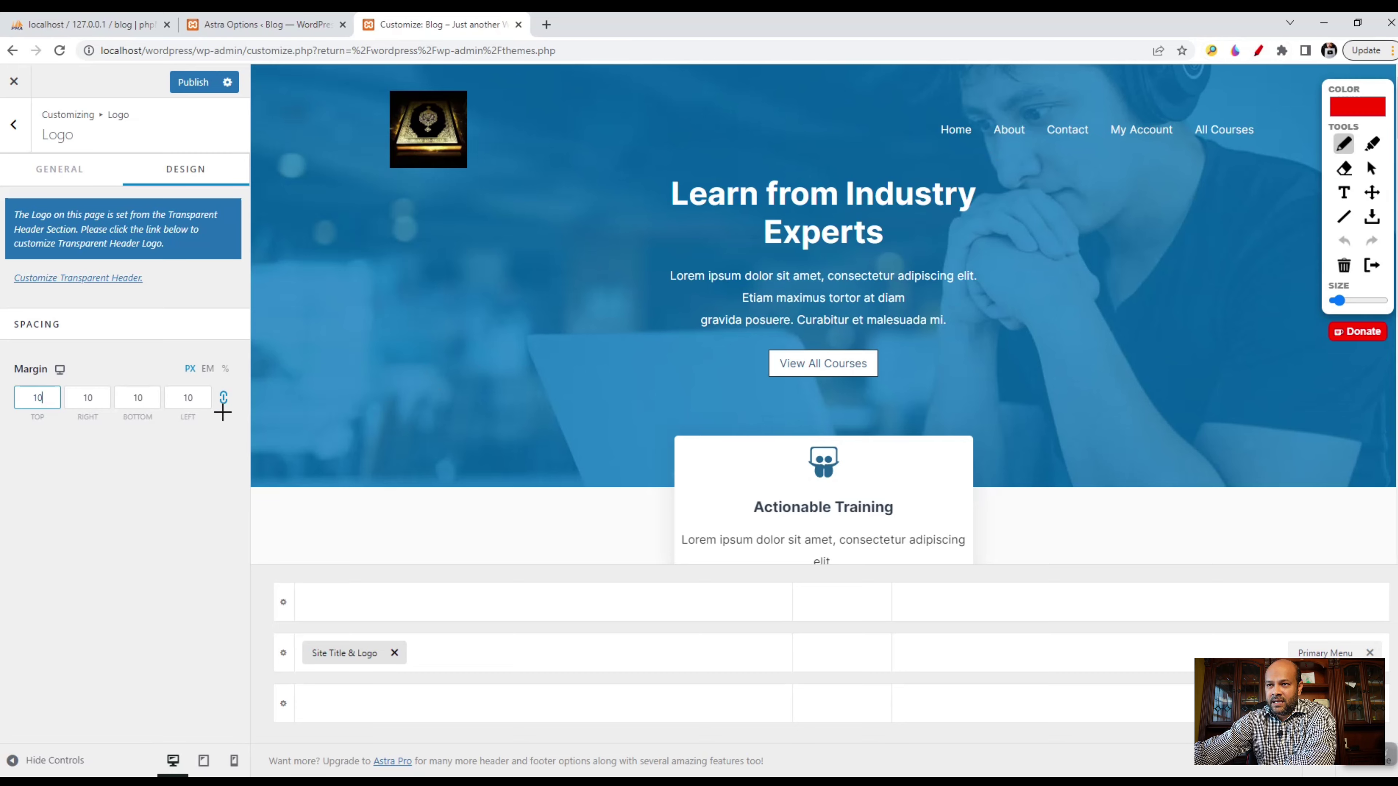
{"action": "mouse_move", "coordinate": [223, 411]}
{"action": "left_mouse_down"}
{"action": "mouse_move", "coordinate": [235, 380]}
{"action": "mouse_move", "coordinate": [242, 410]}
{"action": "mouse_move", "coordinate": [202, 397]}
{"action": "mouse_move", "coordinate": [212, 411]}
{"action": "left_mouse_up"}
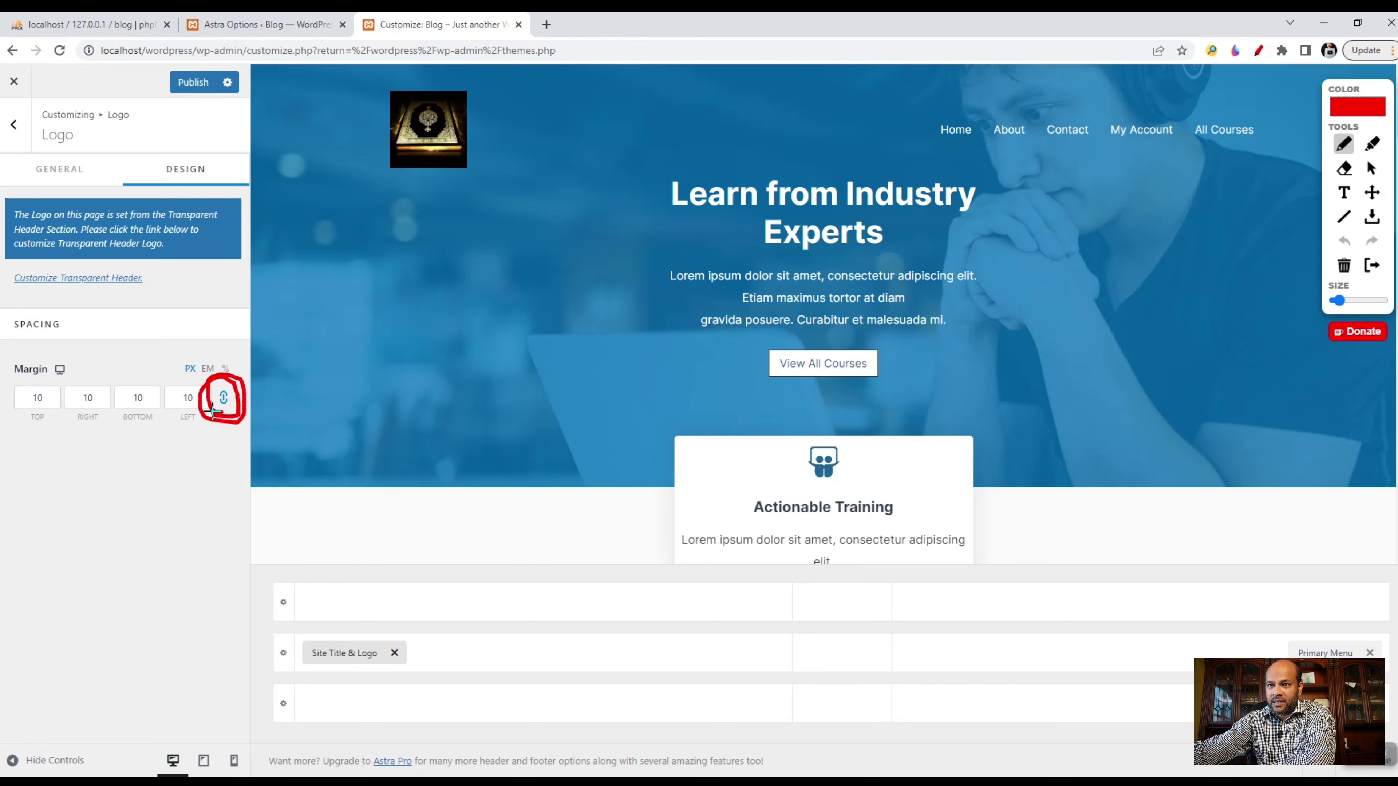
{"action": "left_click", "coordinate": [1344, 265]}
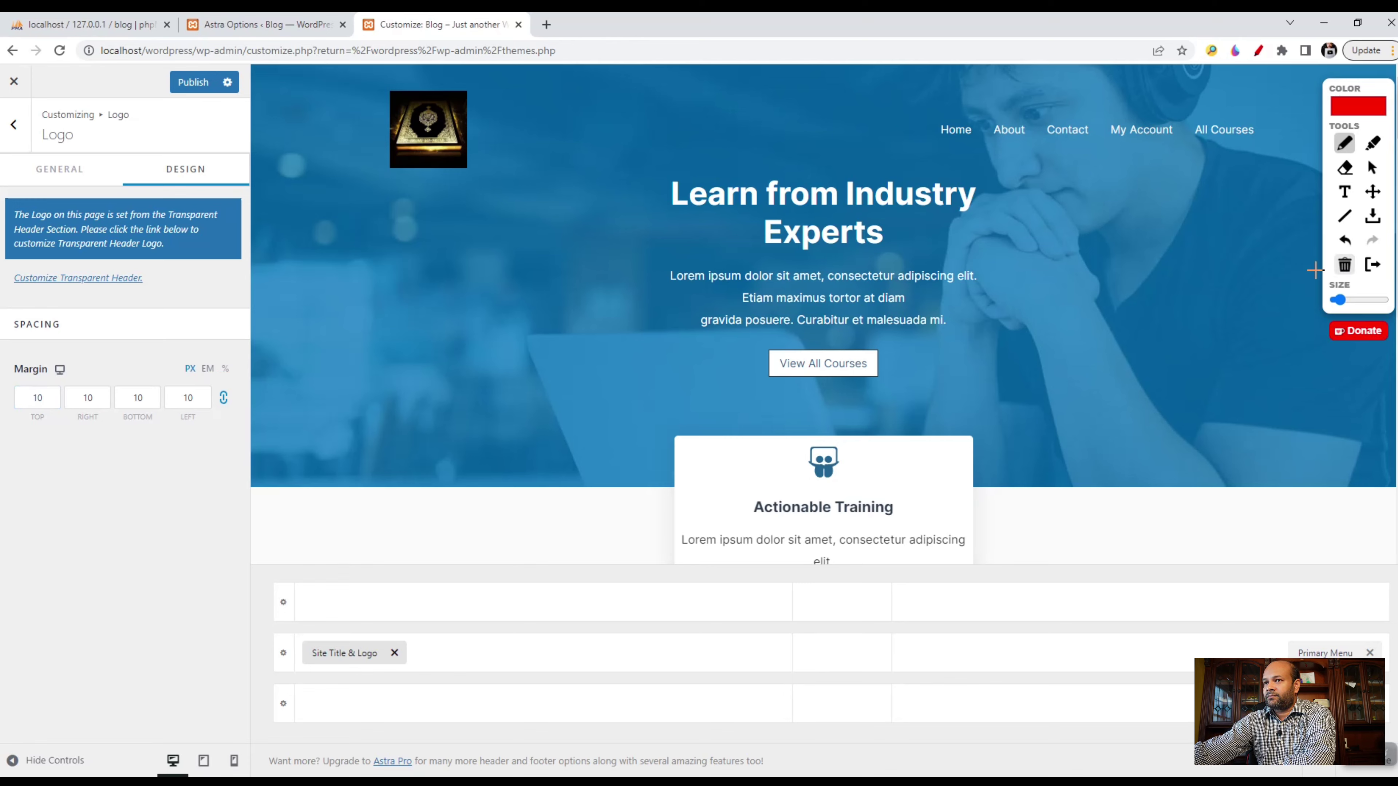
{"action": "left_click", "coordinate": [1258, 50]}
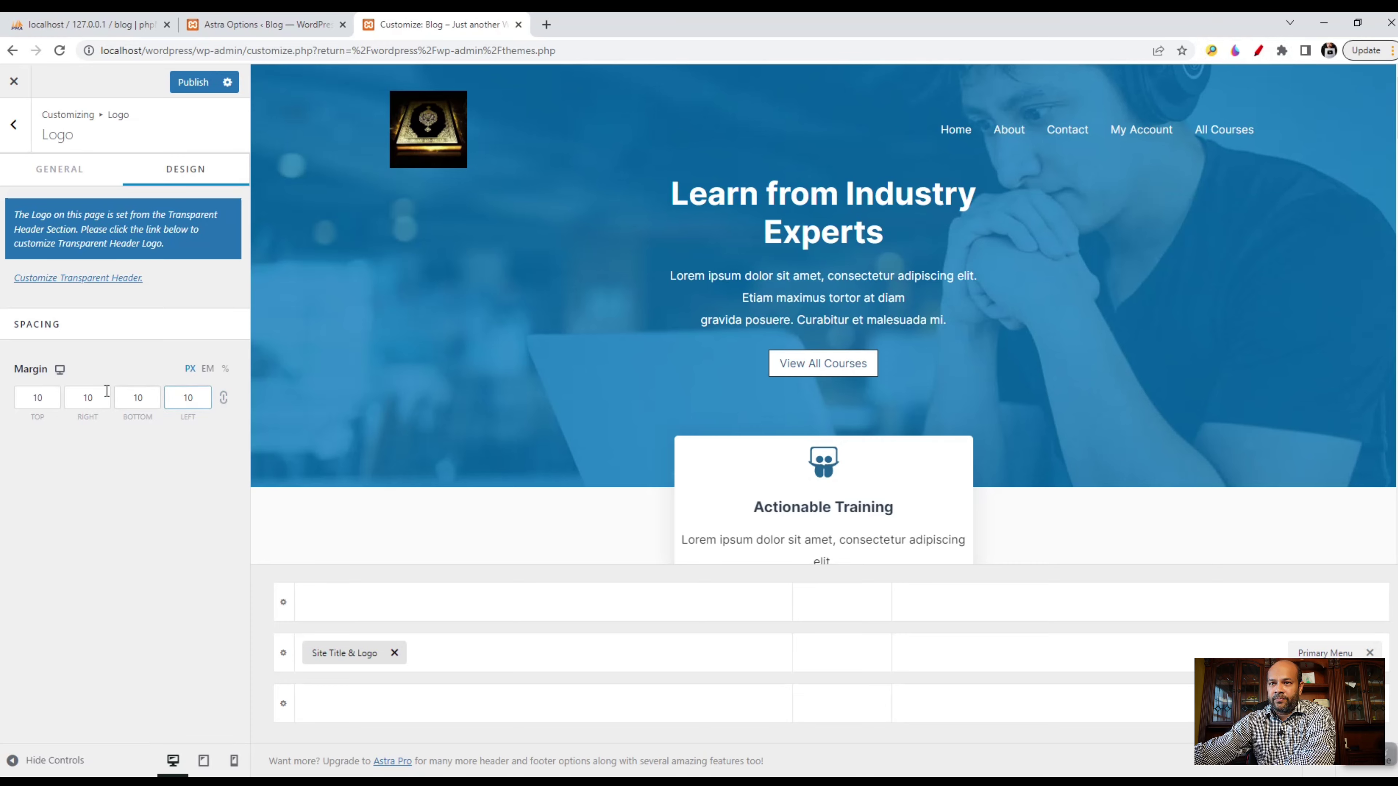
- Set the logo's desktop margins to 20 px on top and 50 px on the left
{"action": "left_click", "coordinate": [38, 397]}
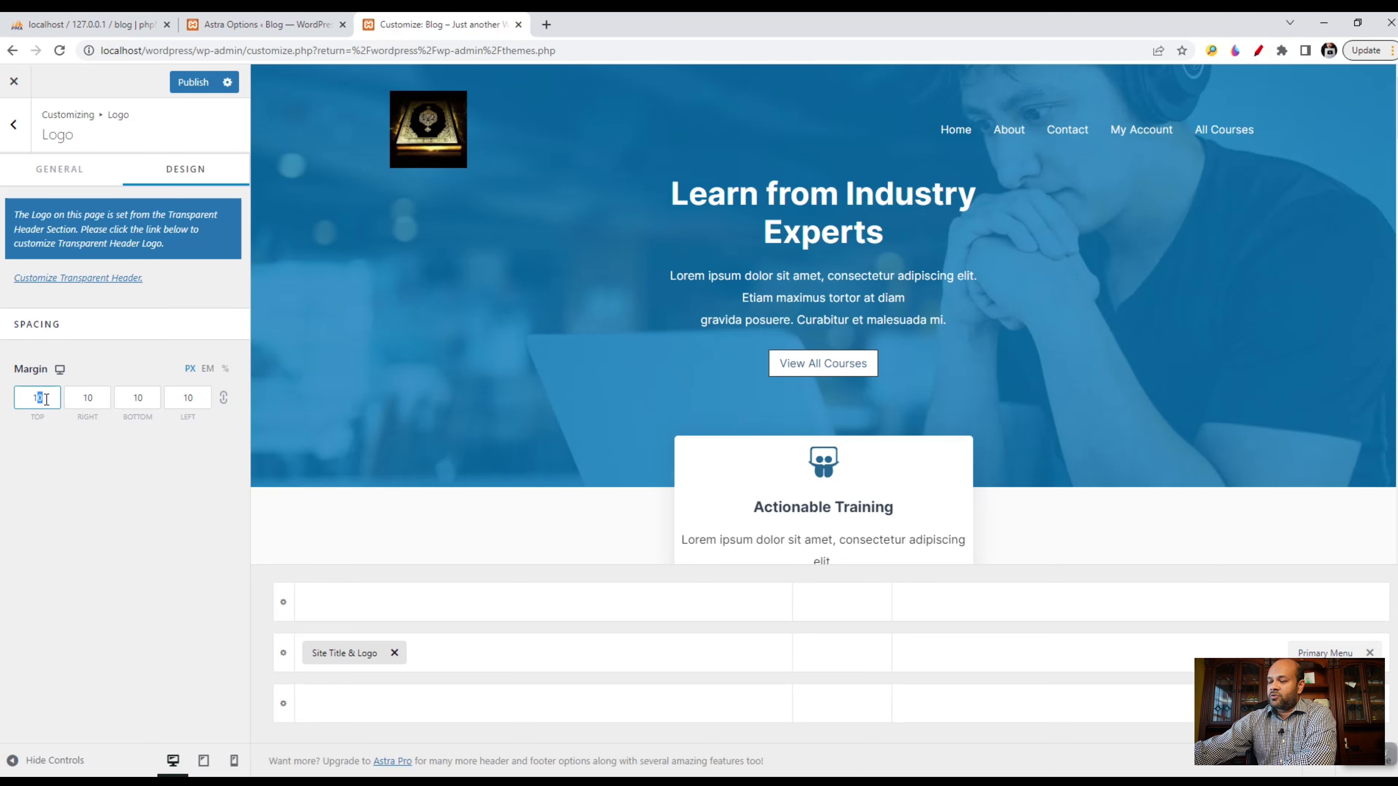
{"action": "key", "text": "BackSpace"}
{"action": "key", "text": "BackSpace"}
{"action": "type", "text": "20"}
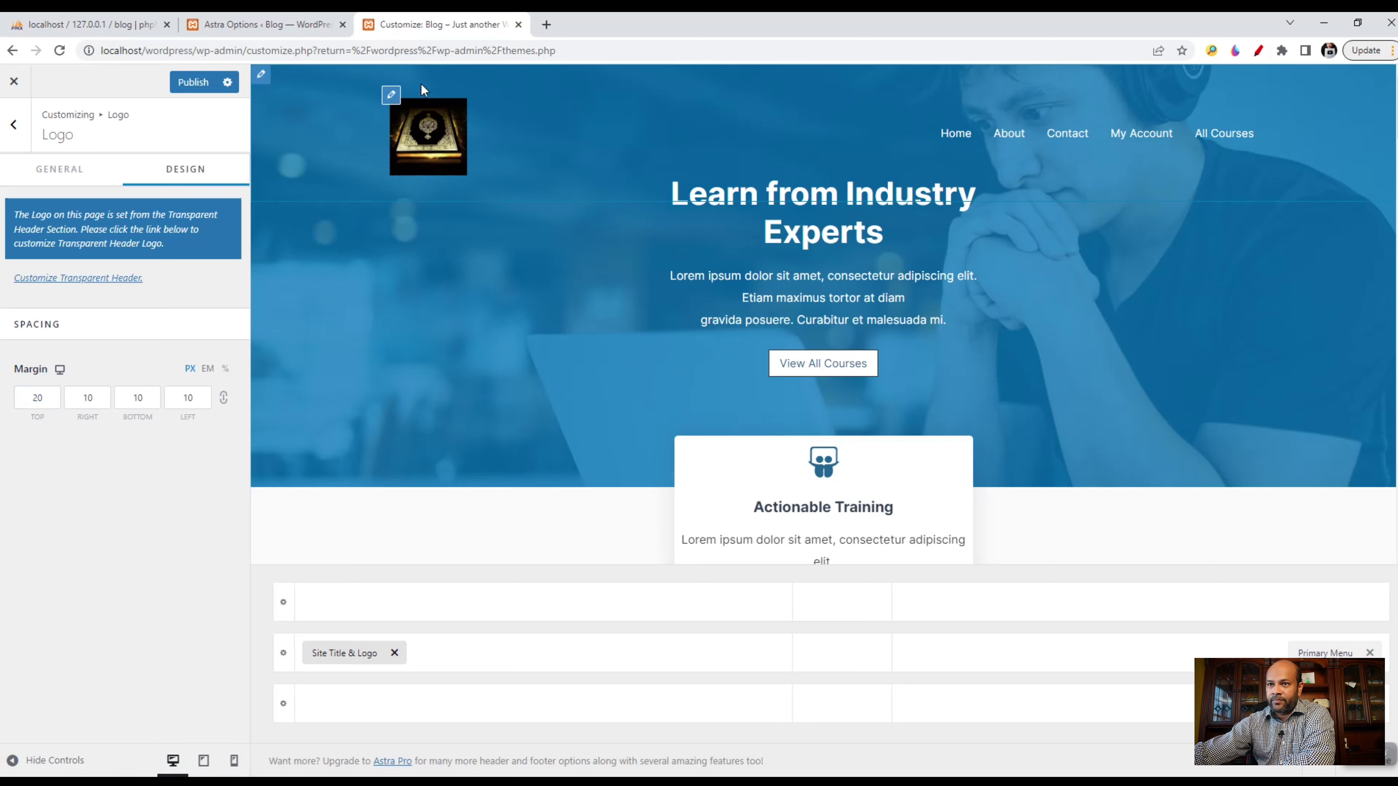
{"action": "left_click", "coordinate": [82, 400]}
{"action": "double_click", "coordinate": [81, 401]}
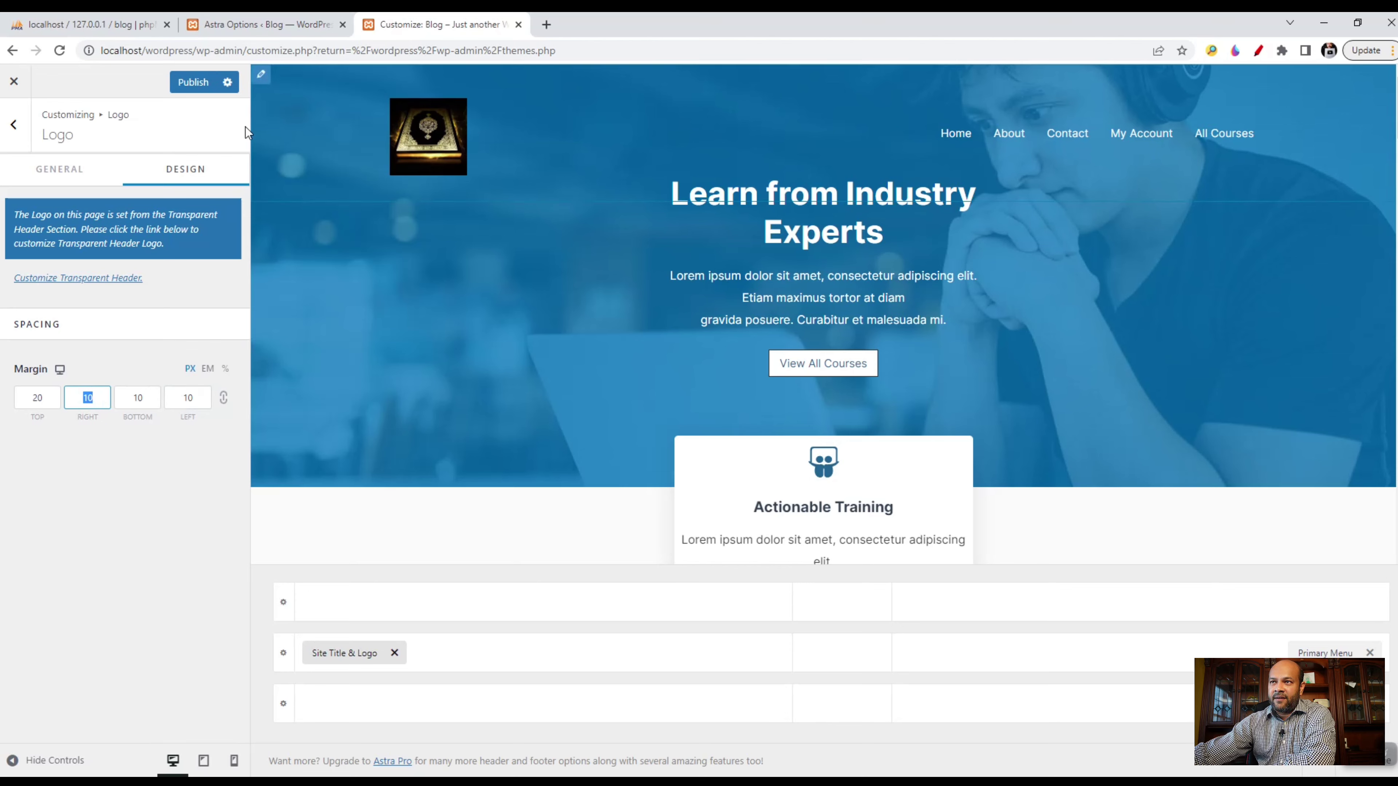
{"action": "double_click", "coordinate": [202, 399]}
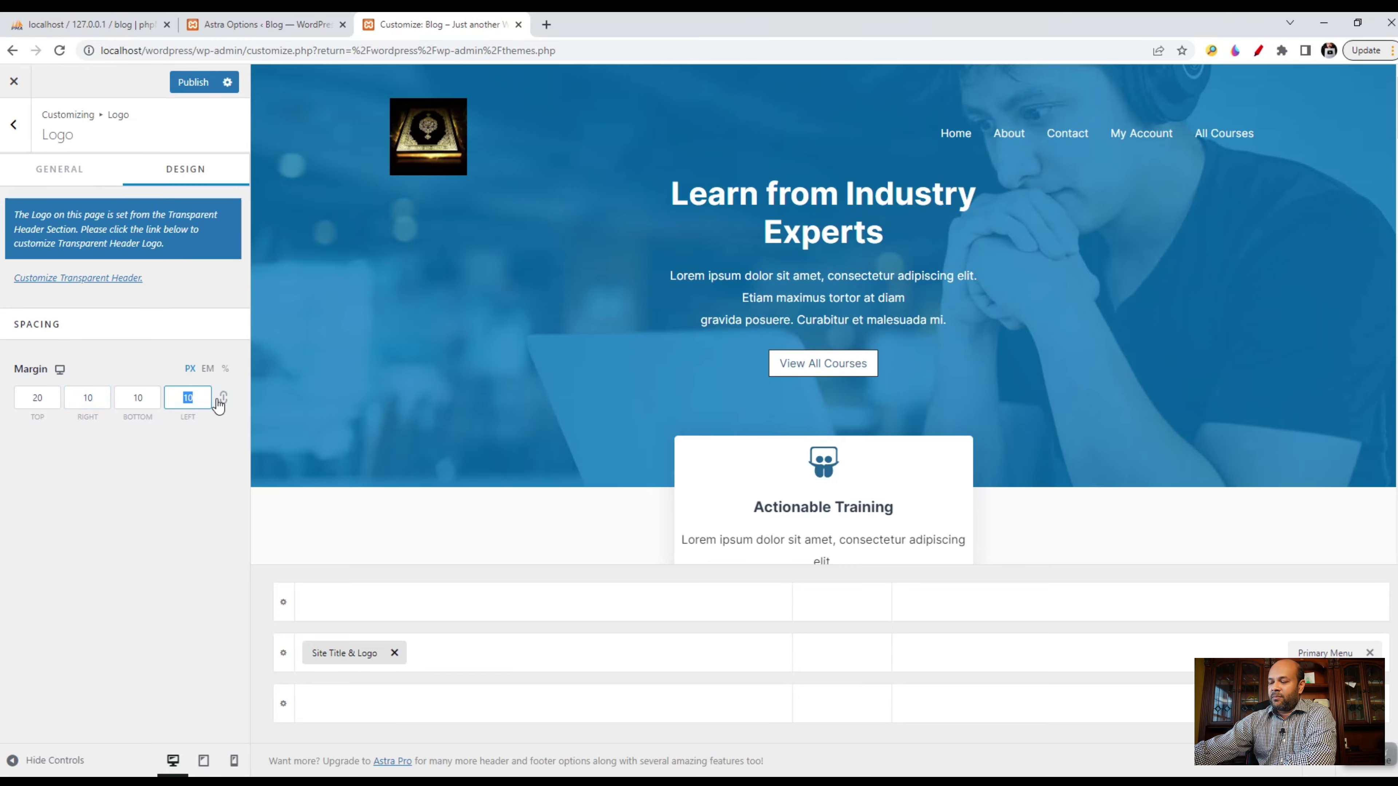
{"action": "type", "text": "50"}
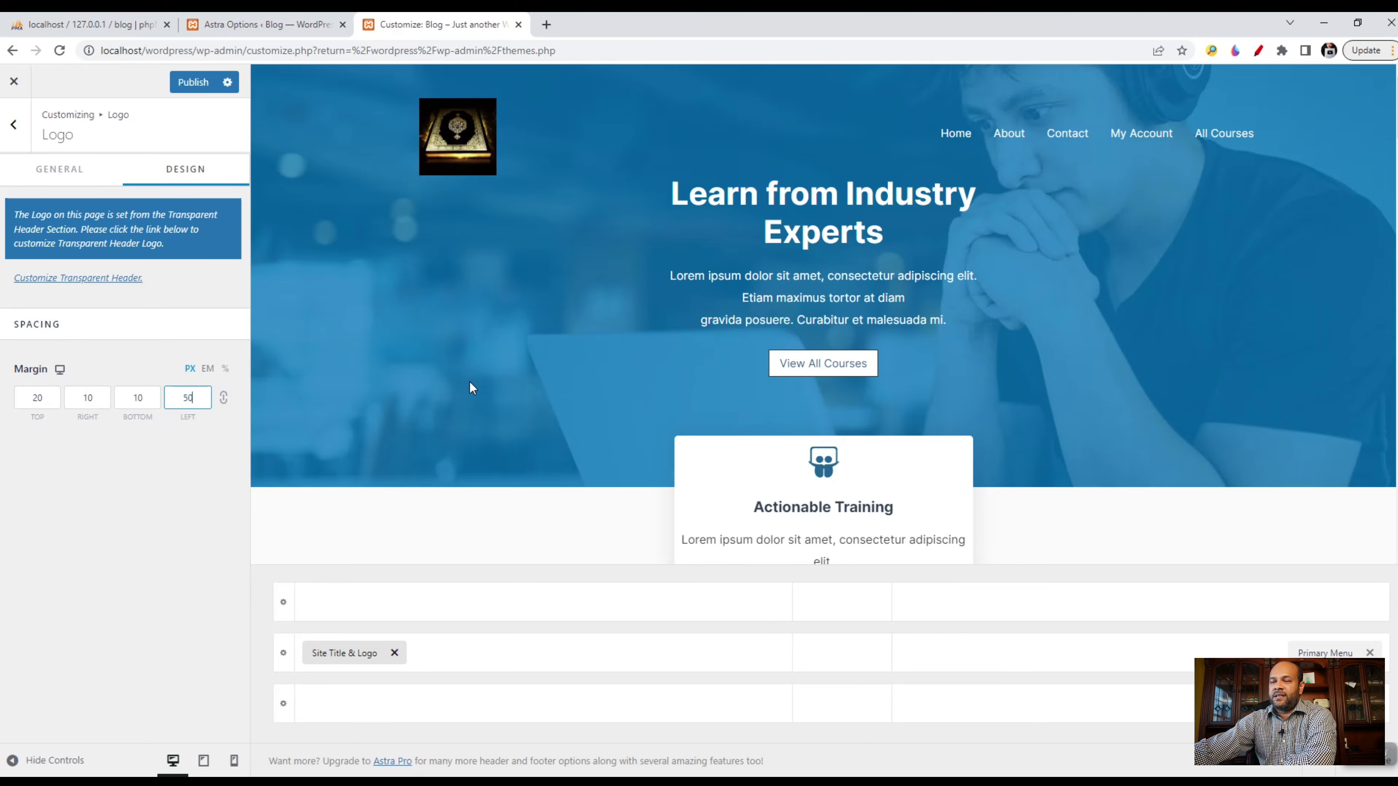
{"action": "left_click", "coordinate": [230, 454]}
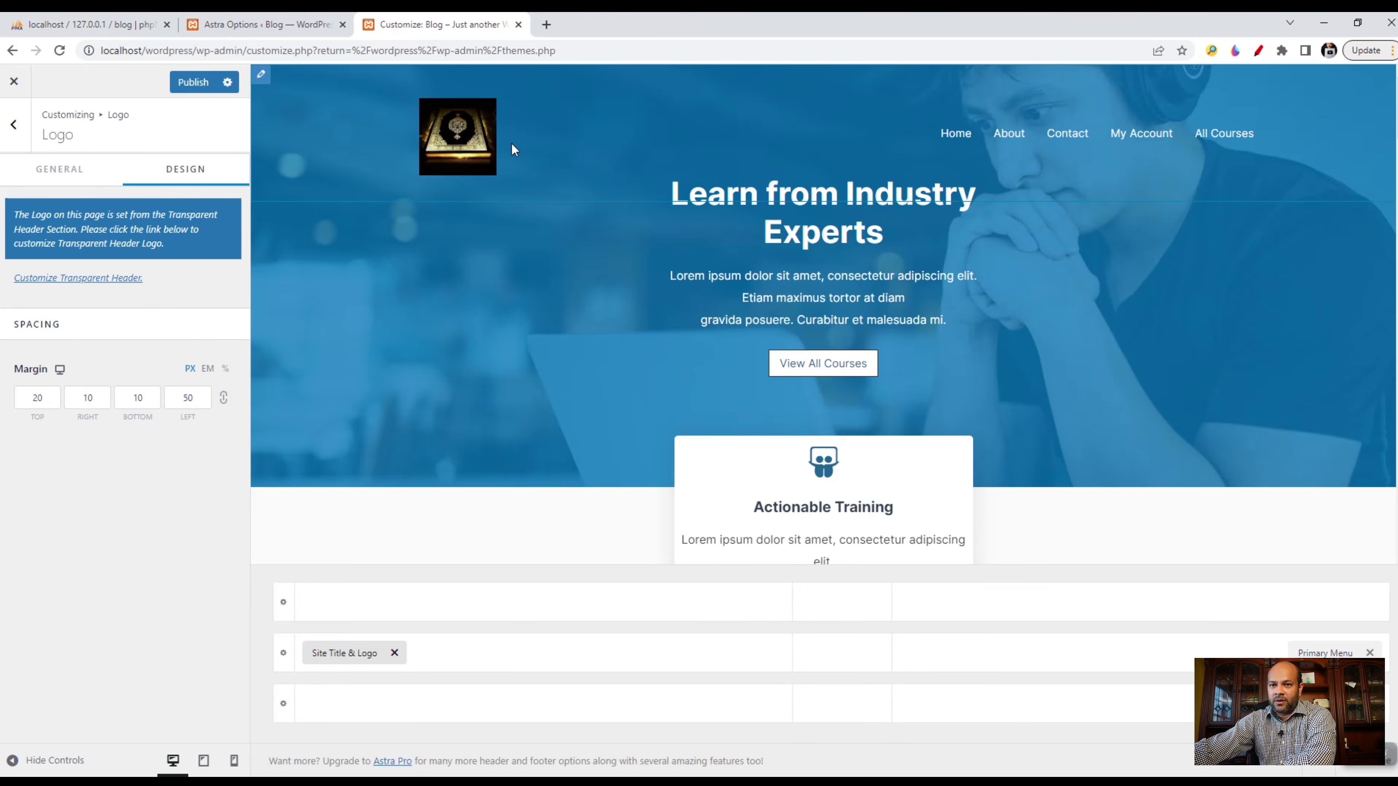
{"action": "double_click", "coordinate": [201, 400]}
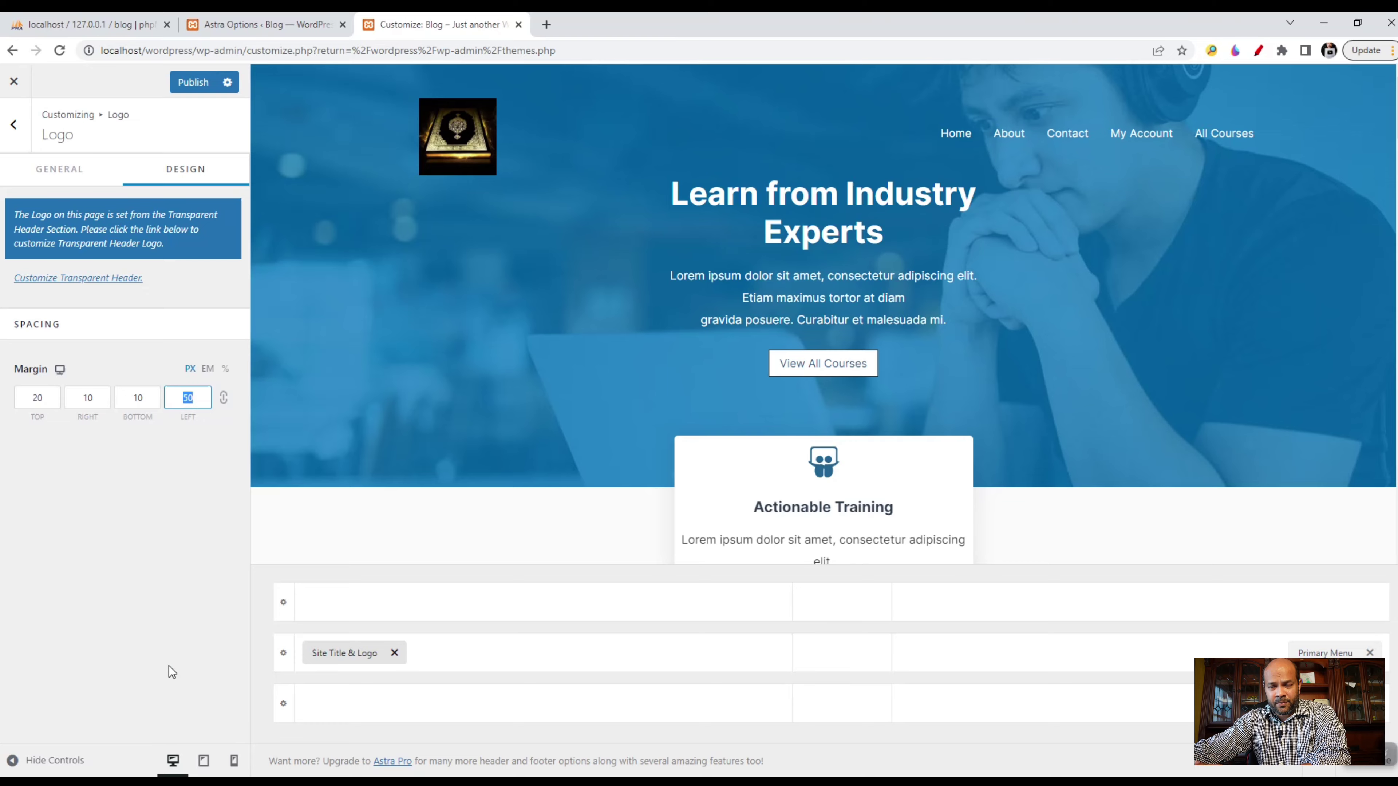
- Compare the logo's placement and margin settings across the tablet, mobile and desktop previews
{"action": "left_click", "coordinate": [203, 761]}
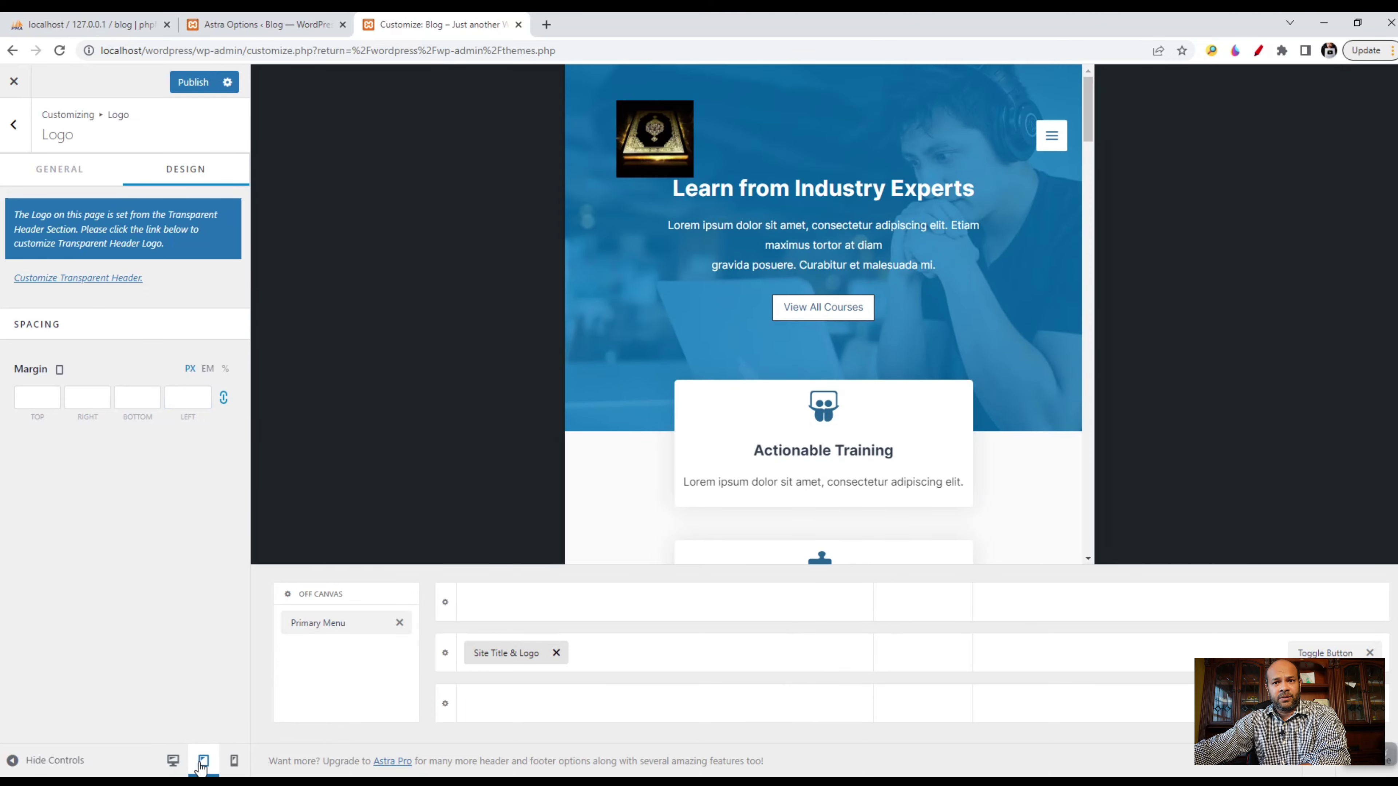
{"action": "left_click", "coordinate": [182, 767]}
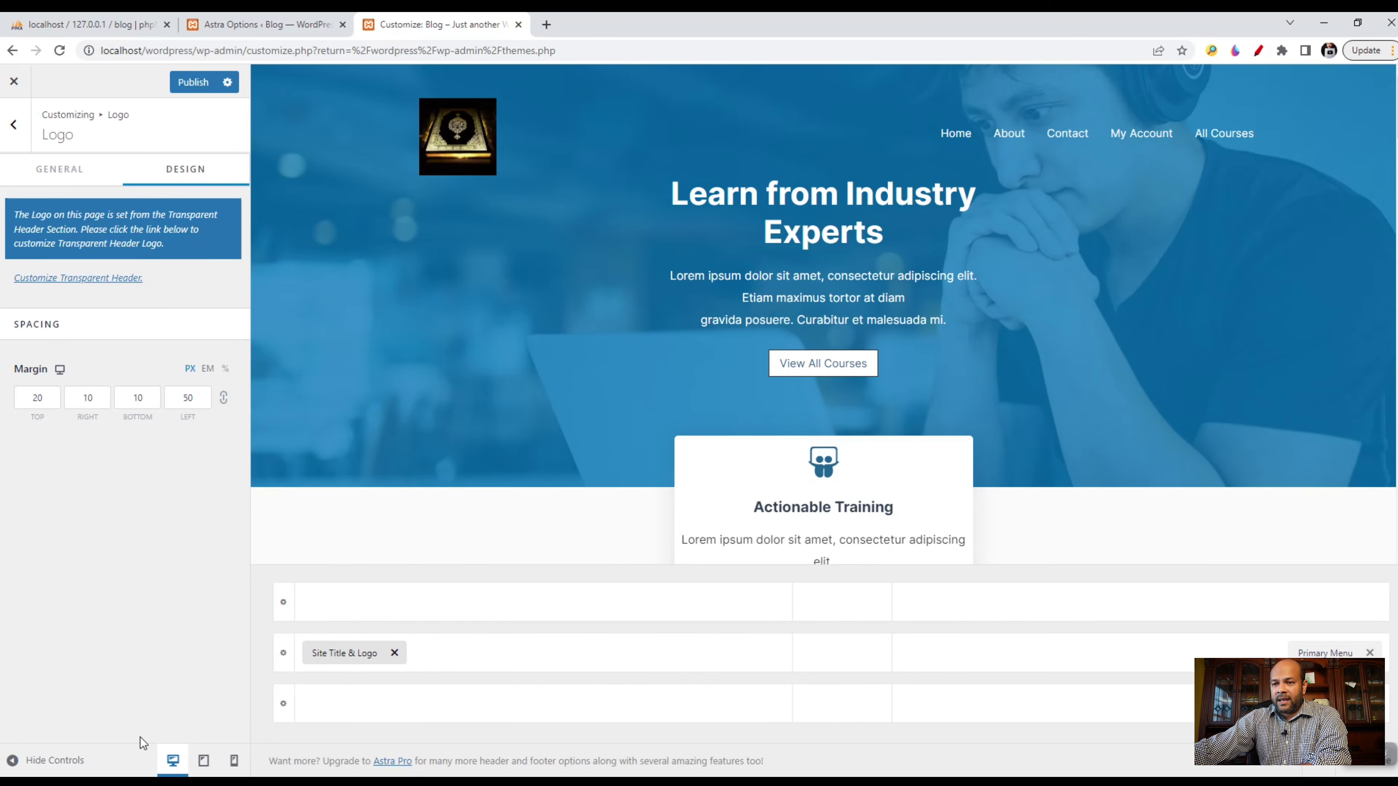
{"action": "left_click", "coordinate": [205, 768]}
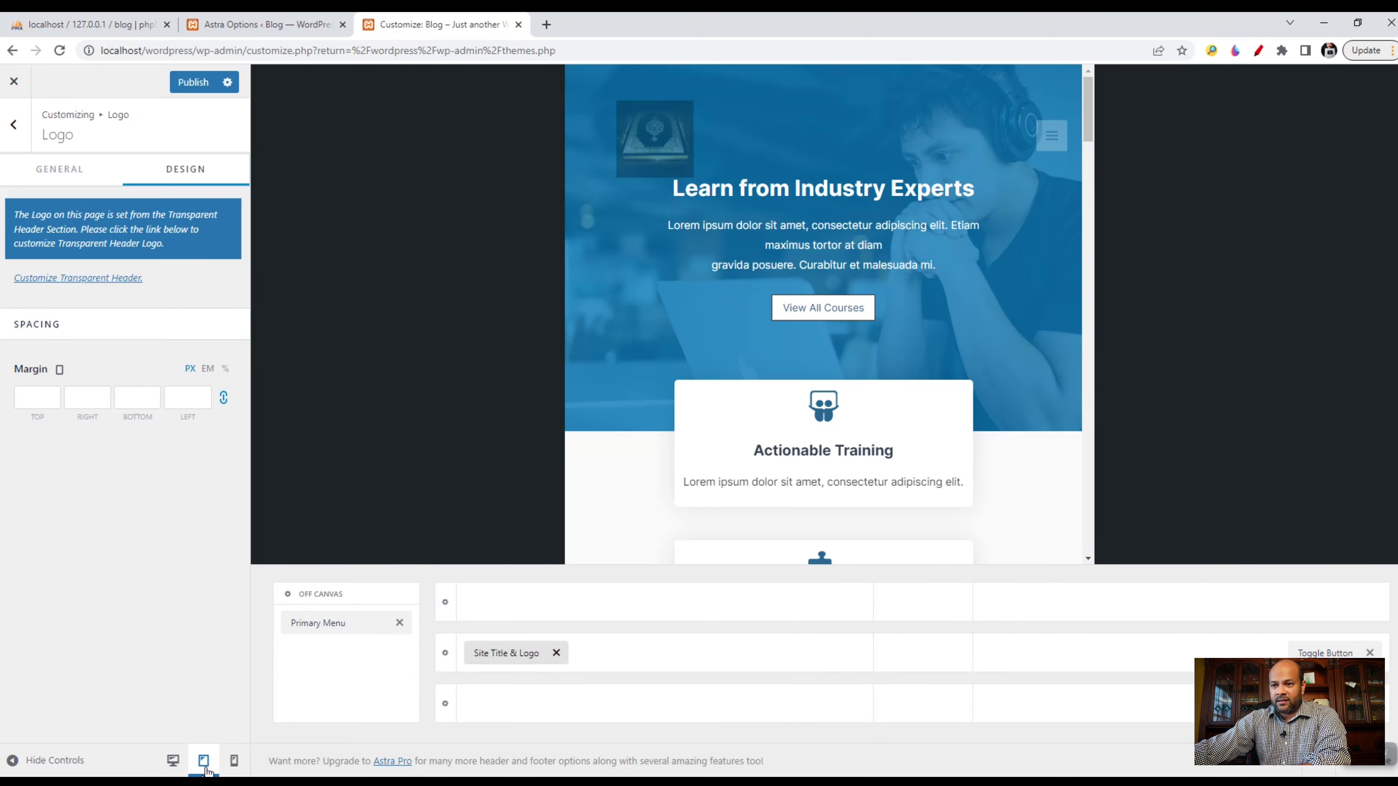
{"action": "left_click", "coordinate": [233, 762]}
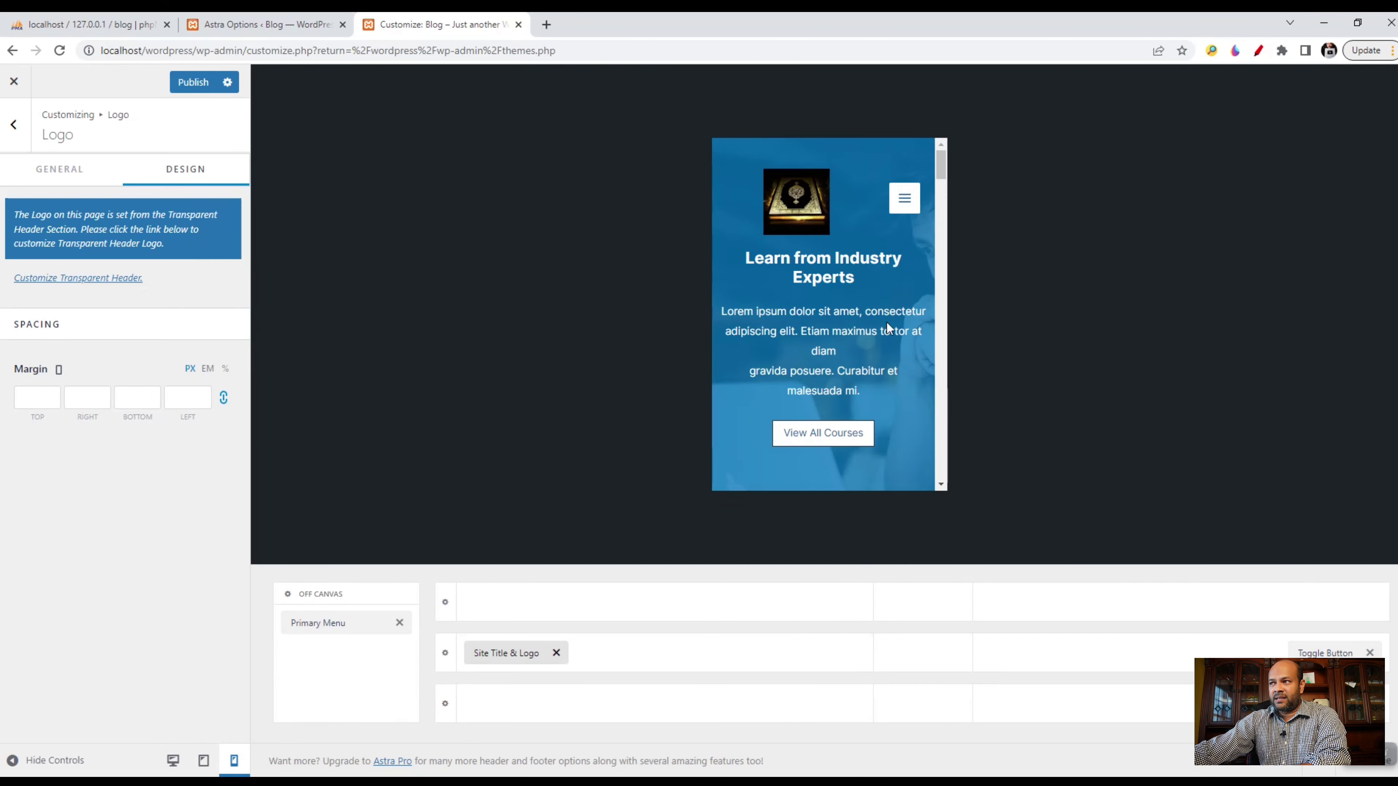
{"action": "left_click", "coordinate": [206, 762]}
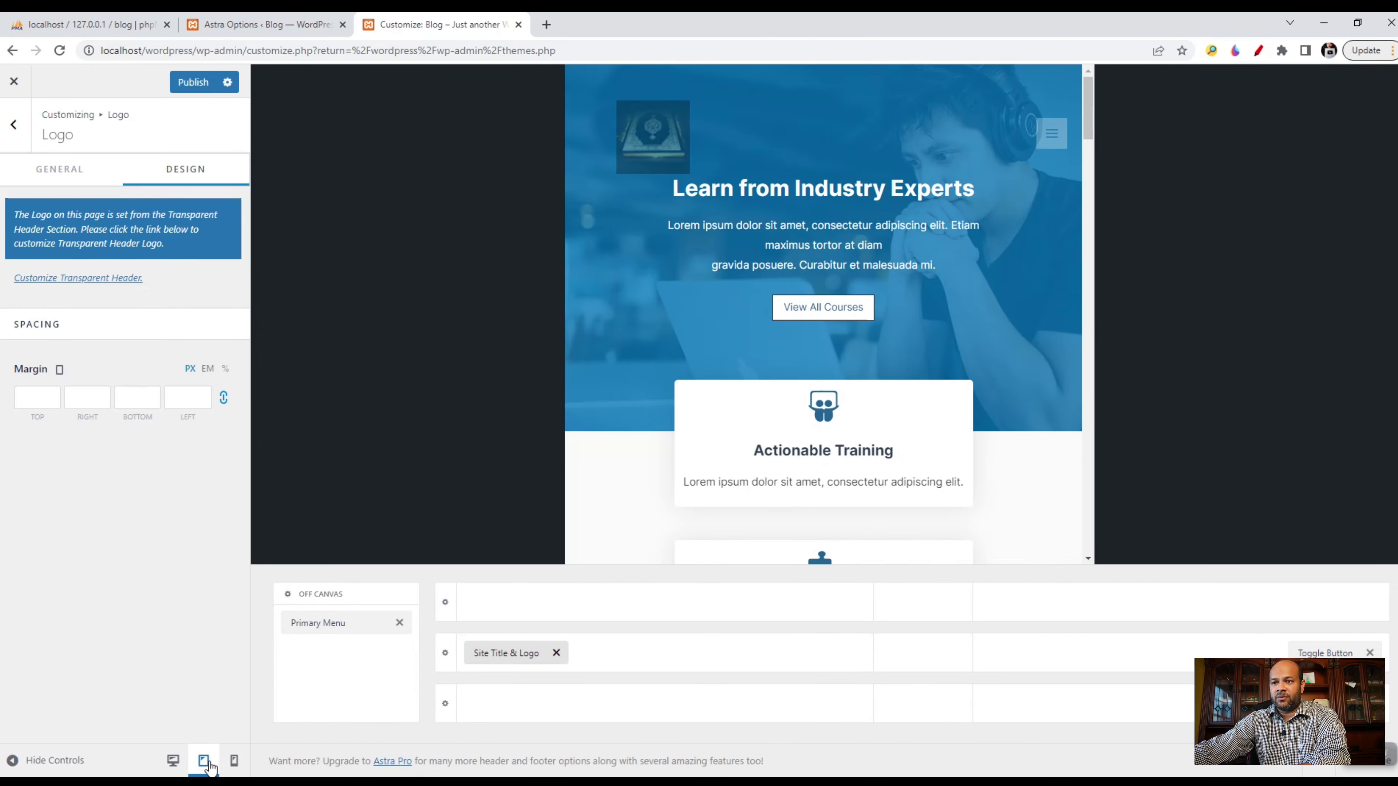
{"action": "left_click", "coordinate": [173, 762]}
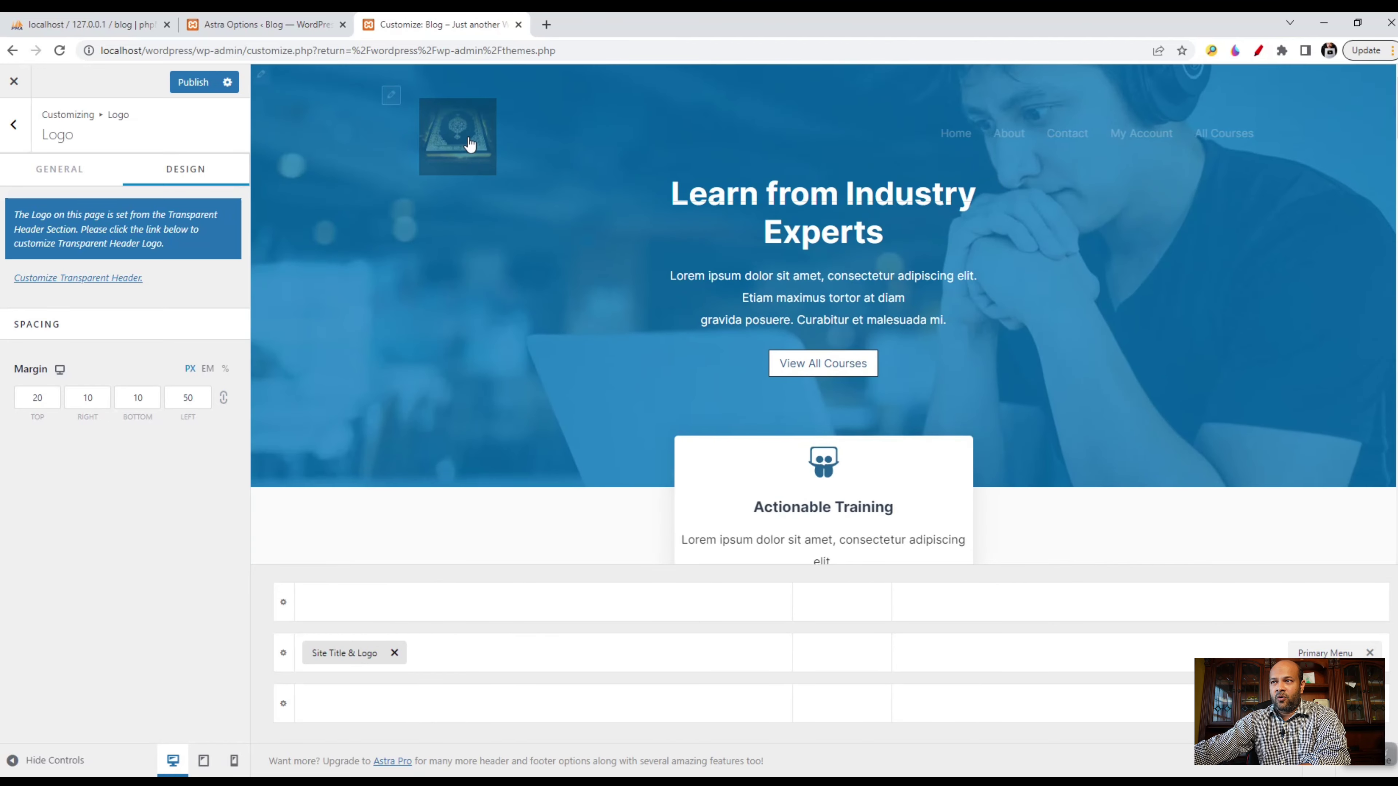
{"action": "left_click", "coordinate": [205, 763]}
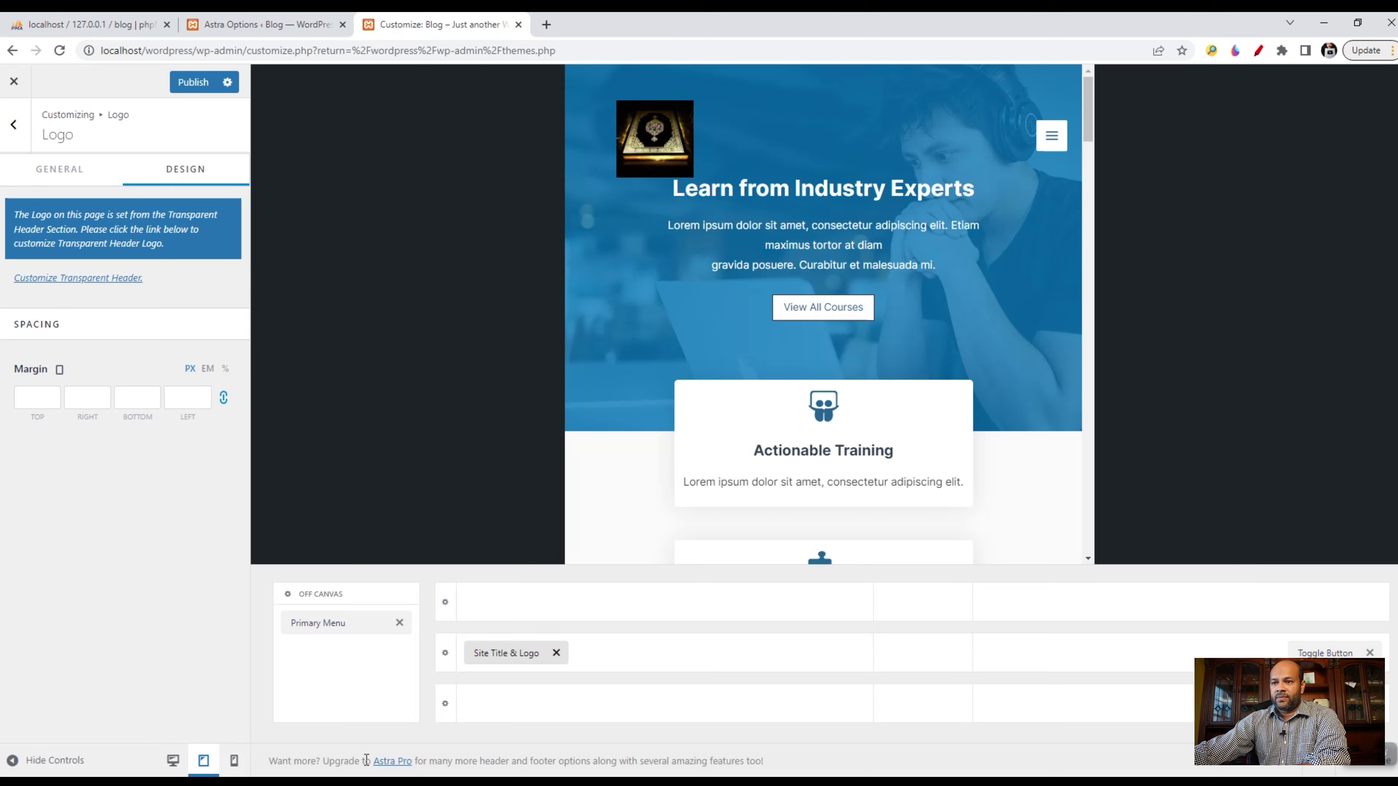
{"action": "left_click", "coordinate": [157, 398]}
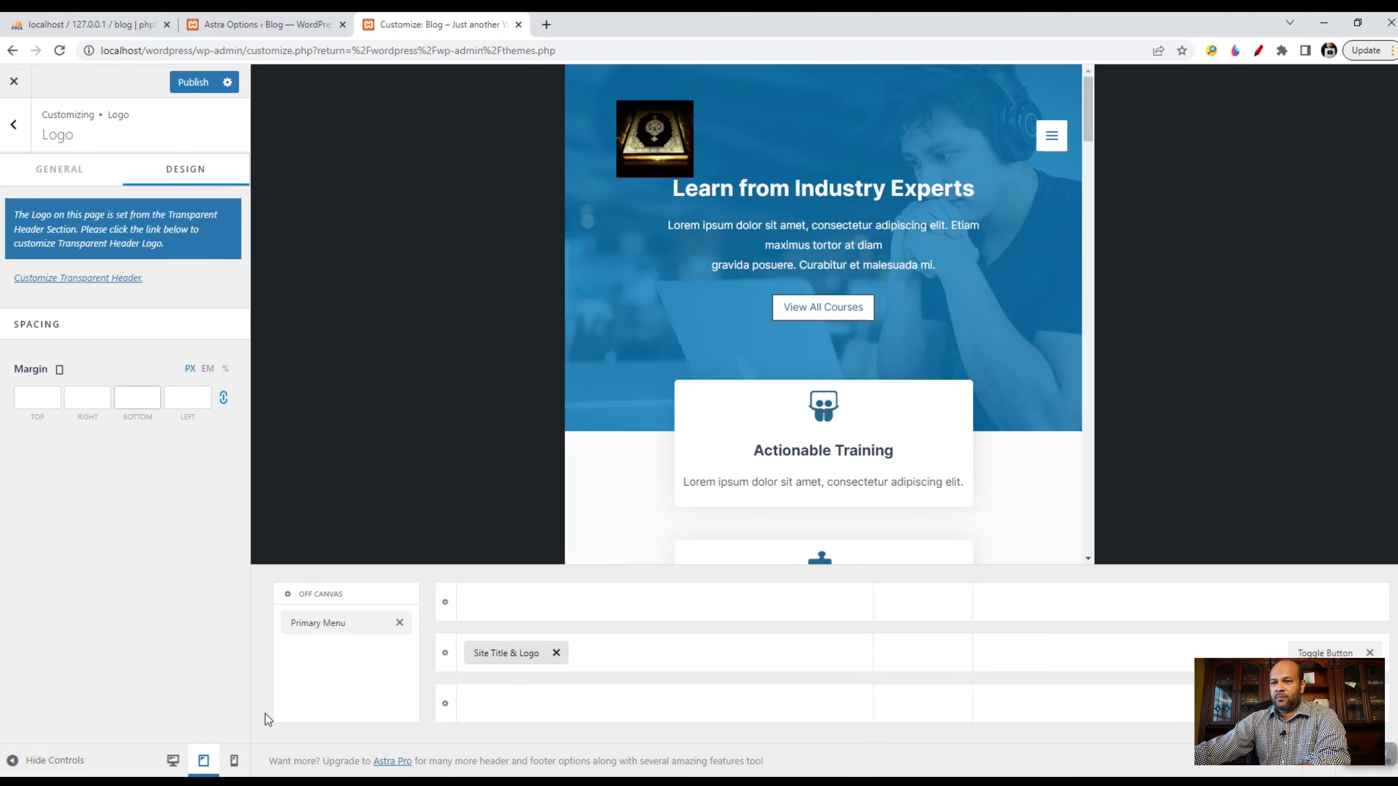
{"action": "left_click", "coordinate": [234, 761]}
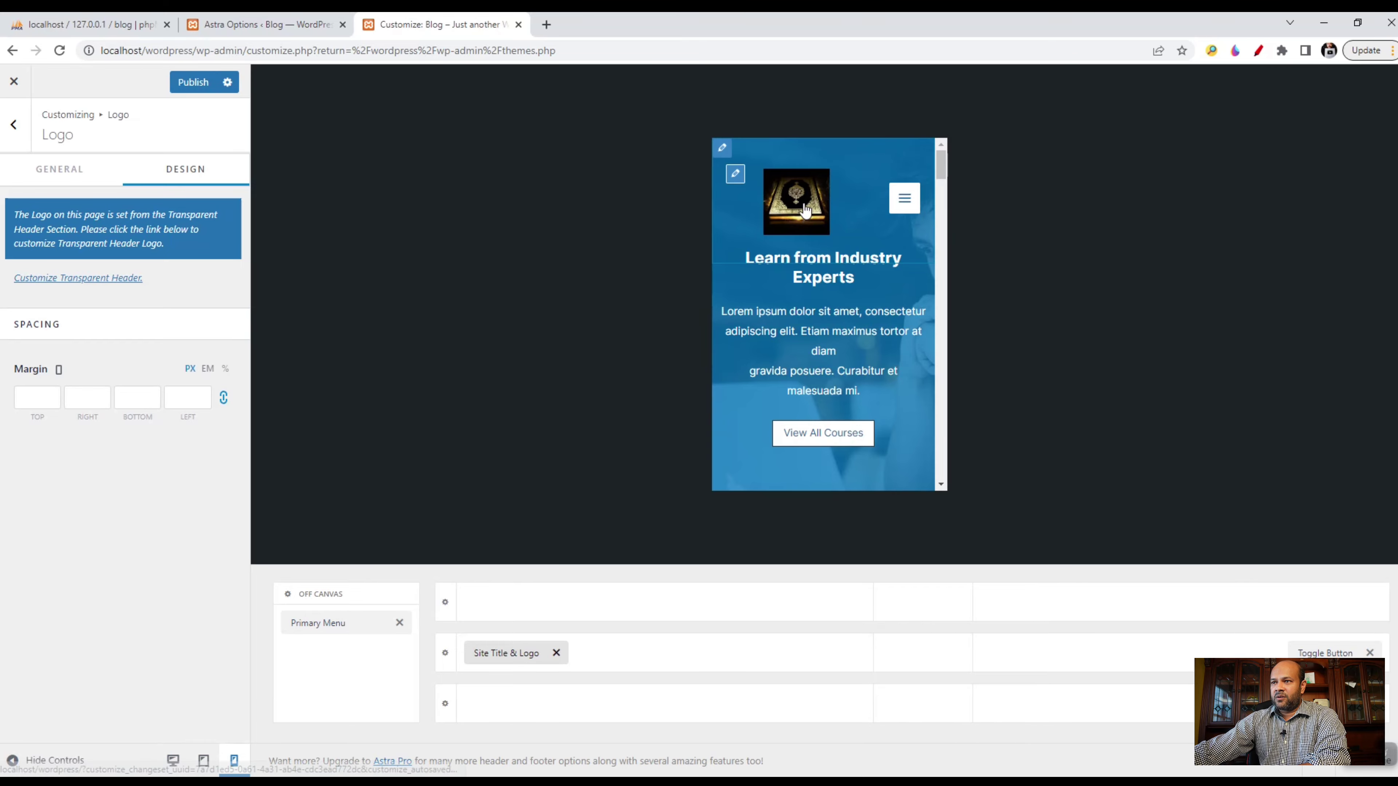
- Set the logo's top, right, bottom and left margins to 0 px for the desktop layout
{"action": "left_click", "coordinate": [173, 760]}
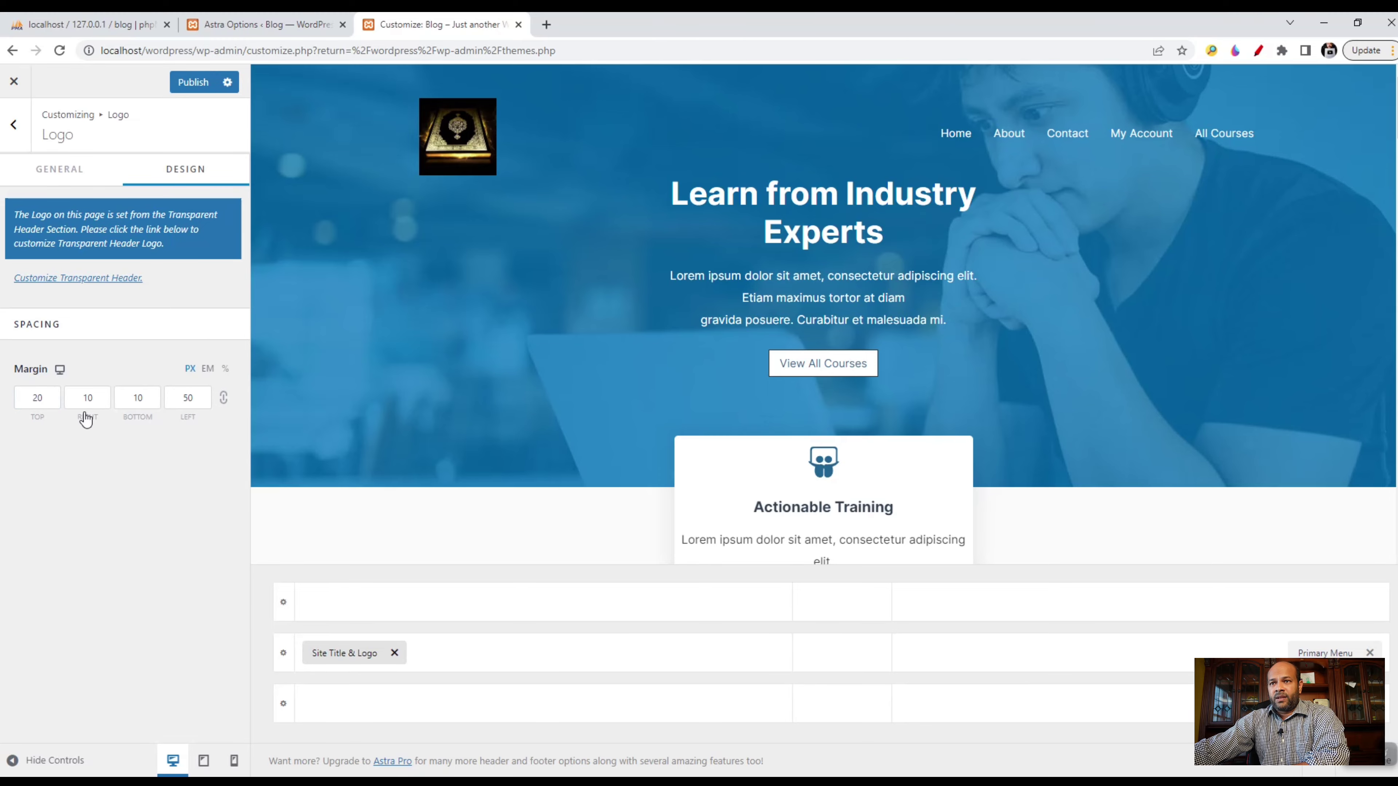
{"action": "left_click_drag", "start_coordinate": [54, 399], "coordinate": [1, 394]}
{"action": "type", "text": "0"}
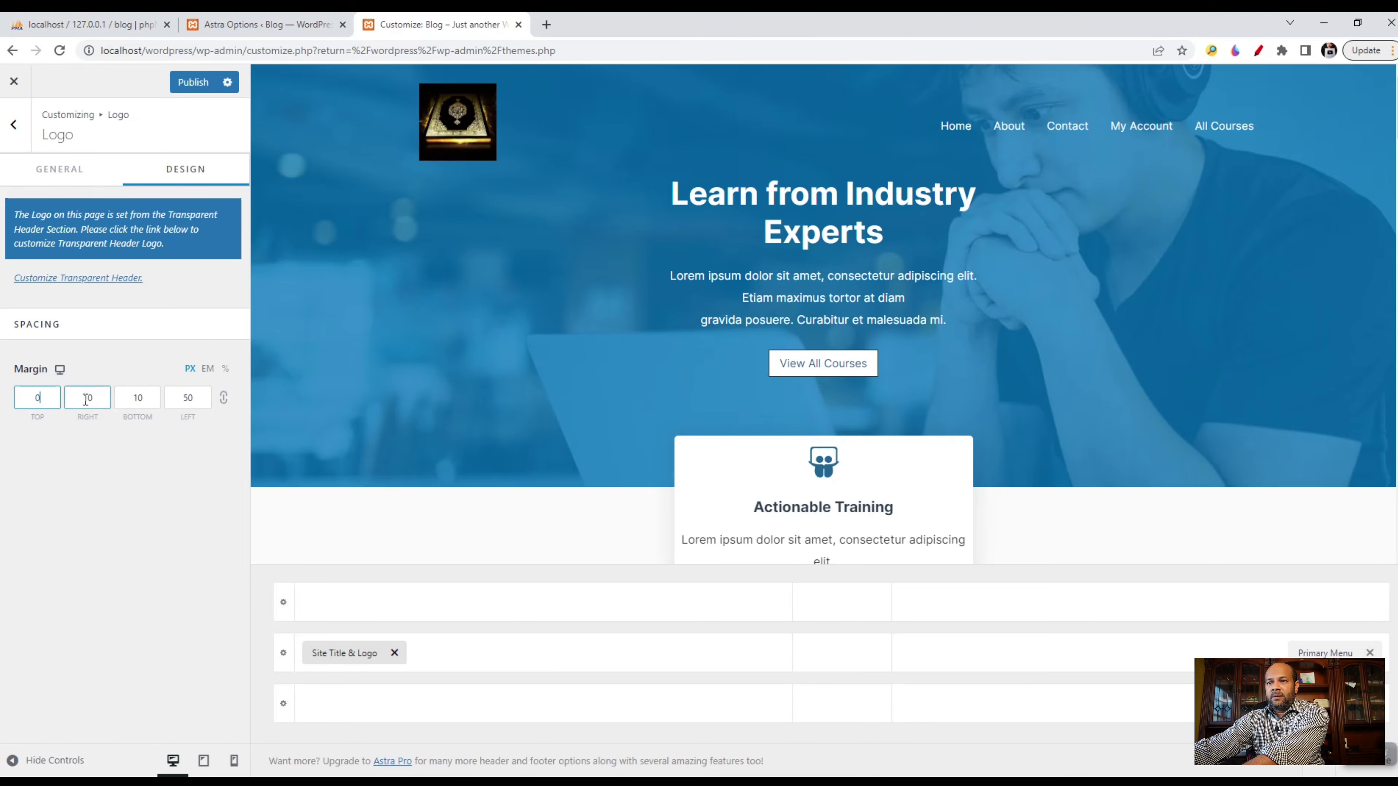
{"action": "key", "text": "Tab"}
{"action": "type", "text": "0"}
{"action": "key", "text": "Tab"}
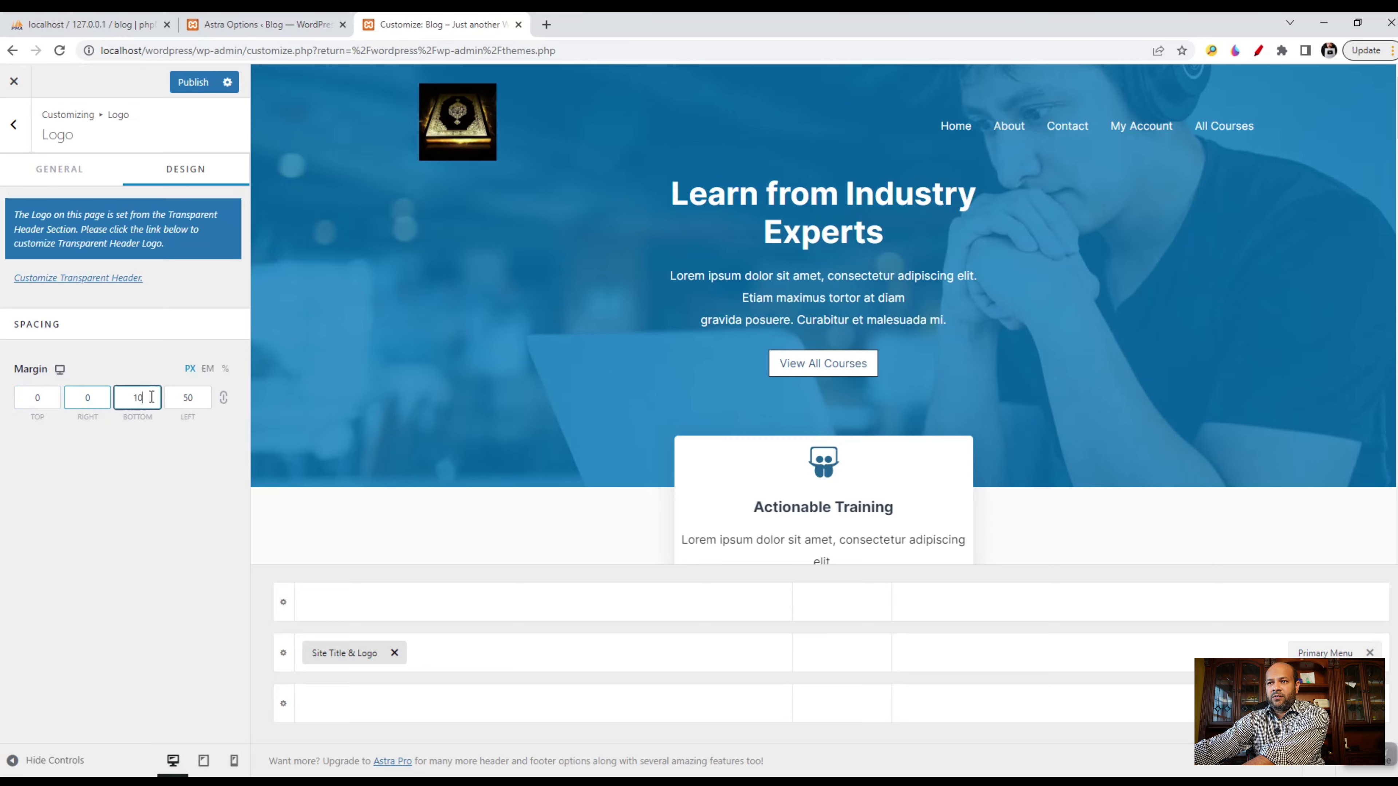
{"action": "type", "text": "0"}
{"action": "key", "text": "Tab"}
{"action": "type", "text": "0"}
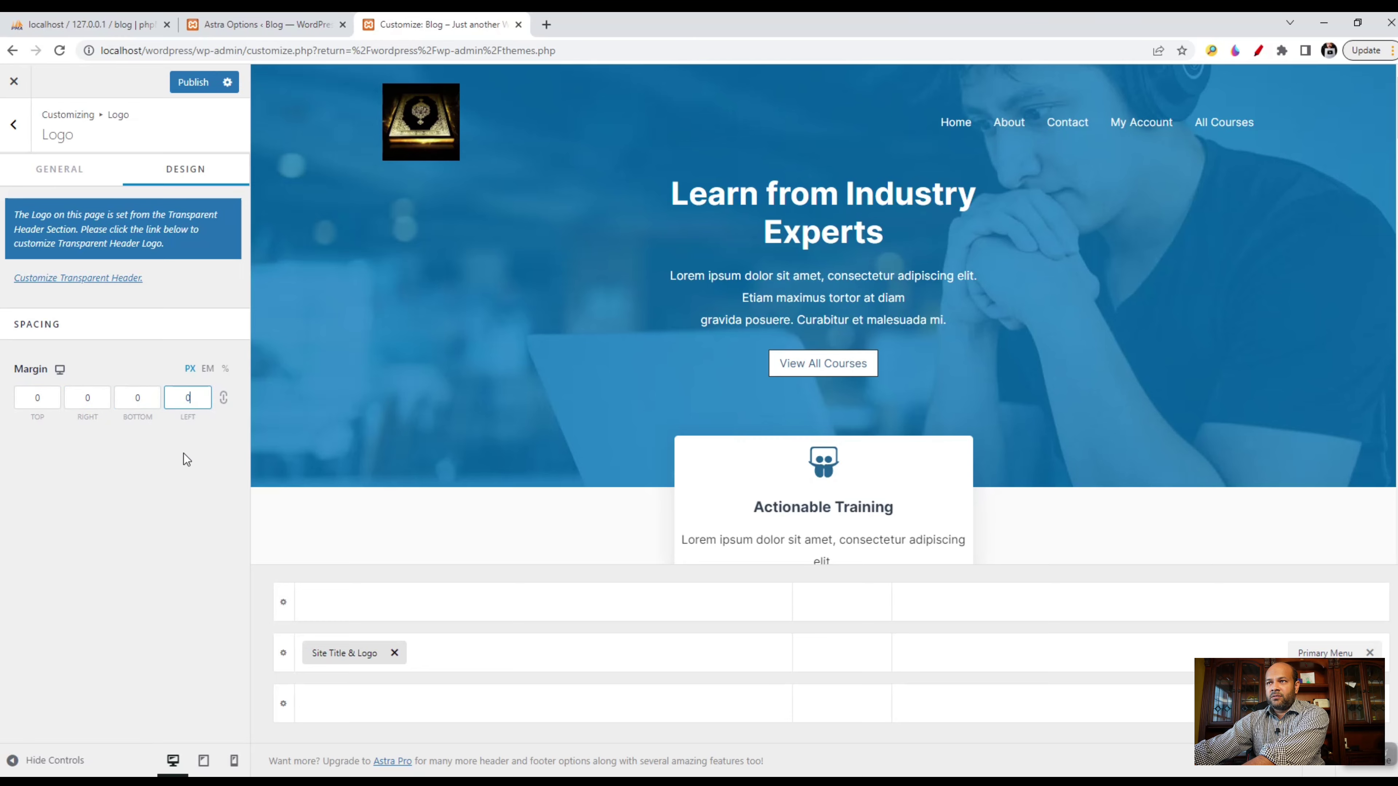
{"action": "left_click", "coordinate": [178, 475]}
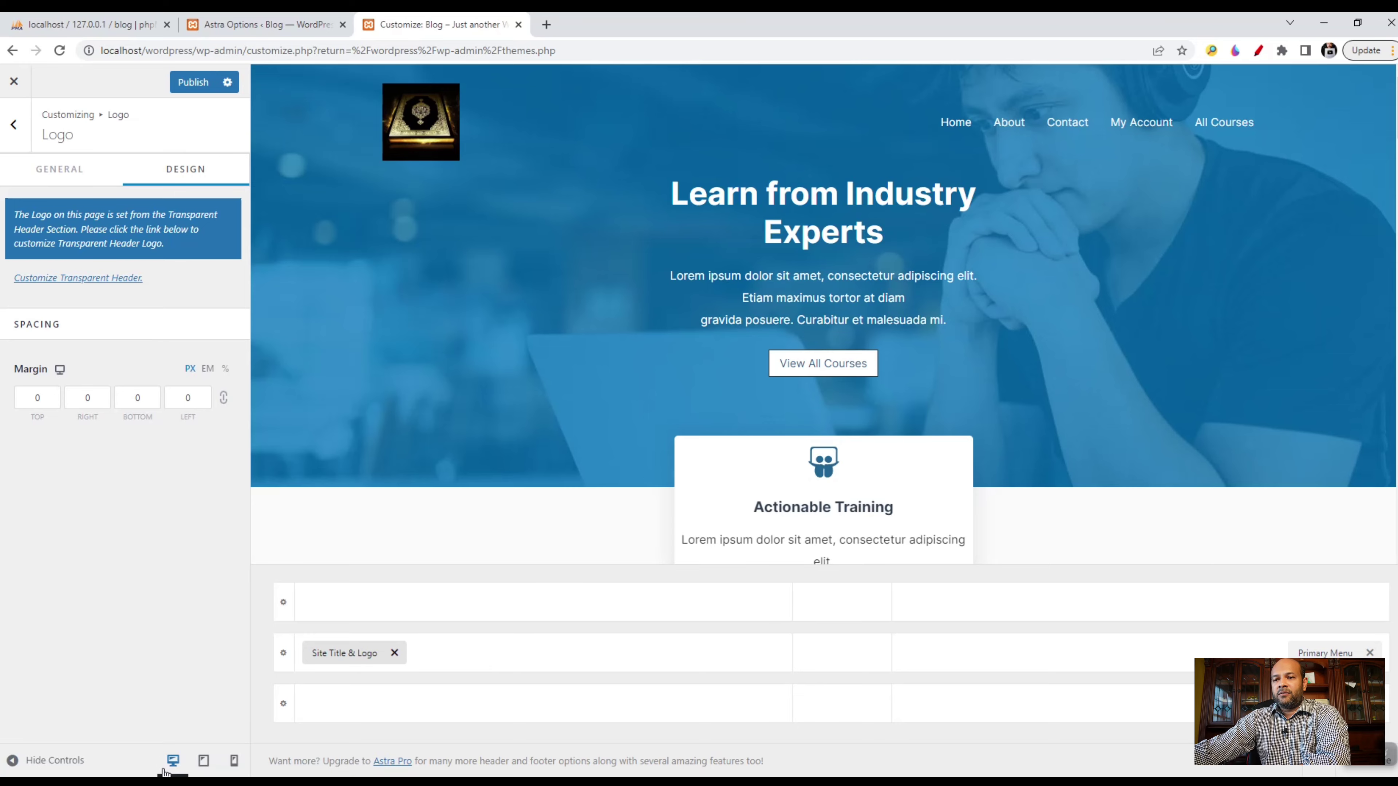
- Check how the header logo with zero margins sits in the tablet, mobile and desktop previews
{"action": "left_click", "coordinate": [204, 761]}
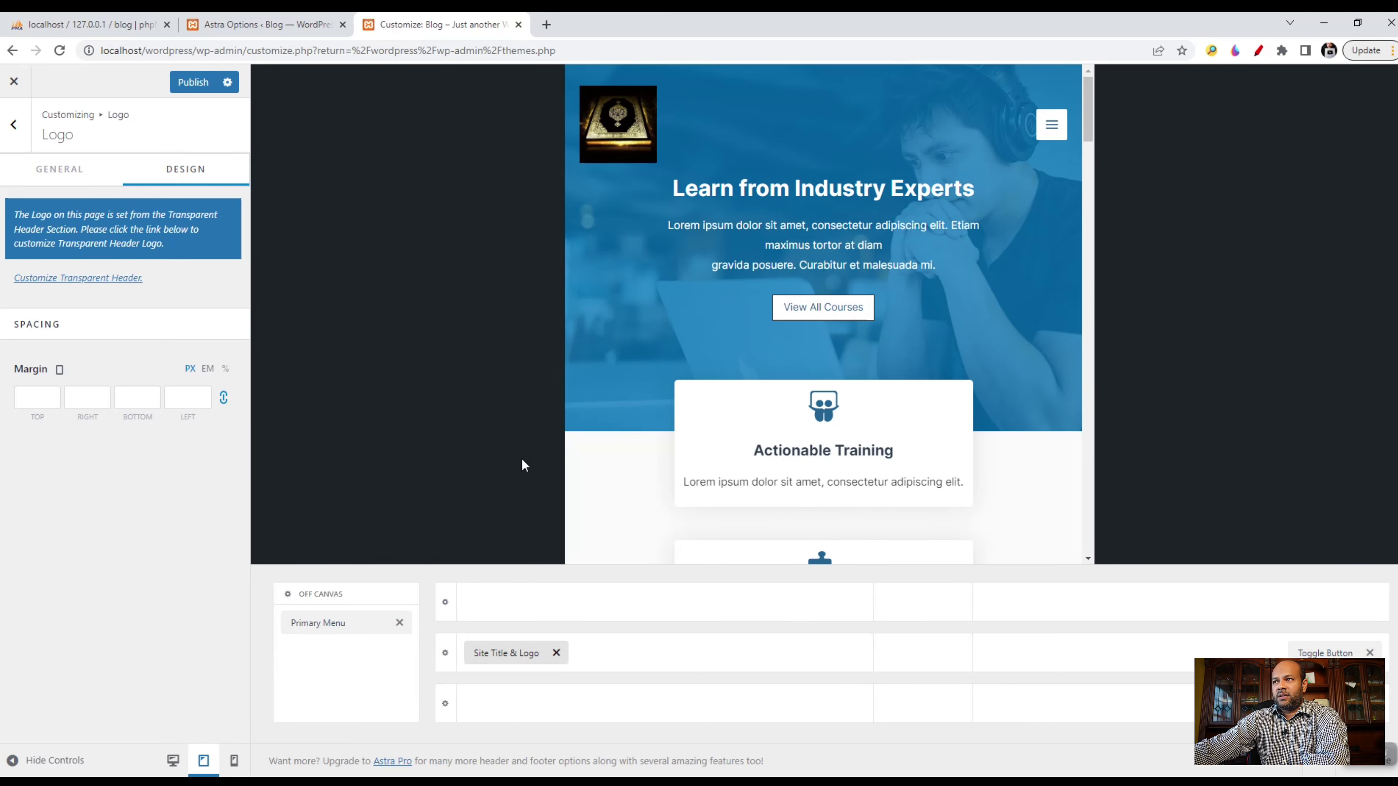
{"action": "left_click", "coordinate": [234, 761]}
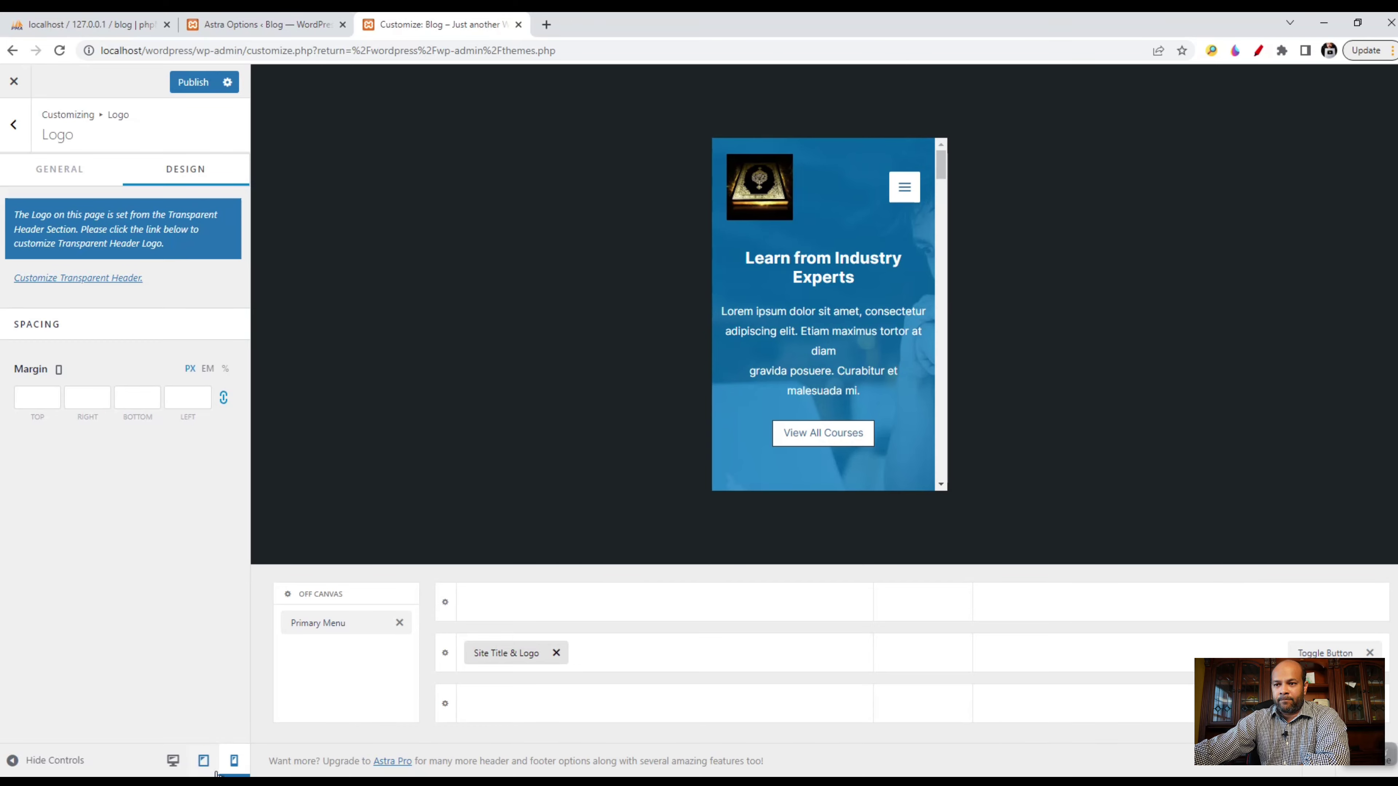
{"action": "left_click", "coordinate": [172, 760]}
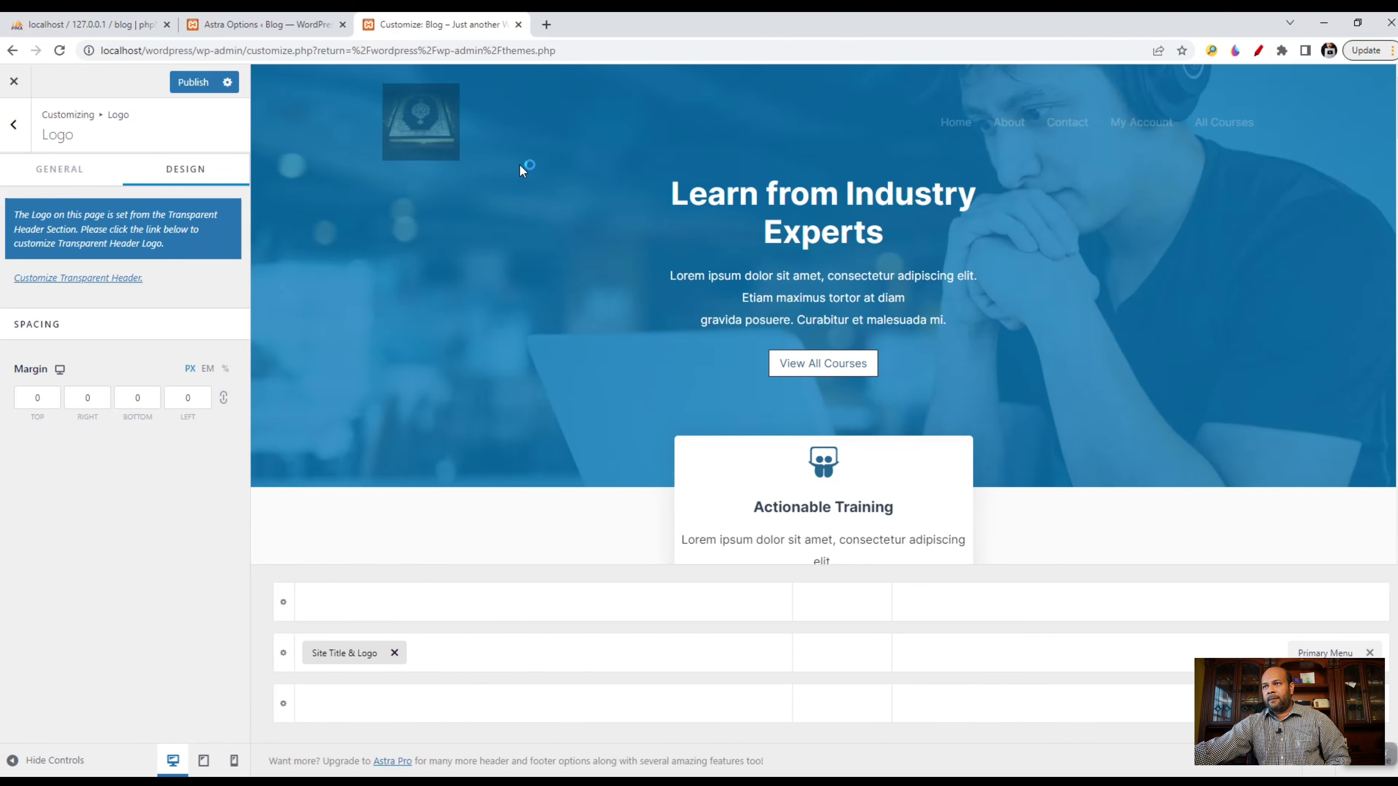
{"action": "left_click", "coordinate": [204, 762]}
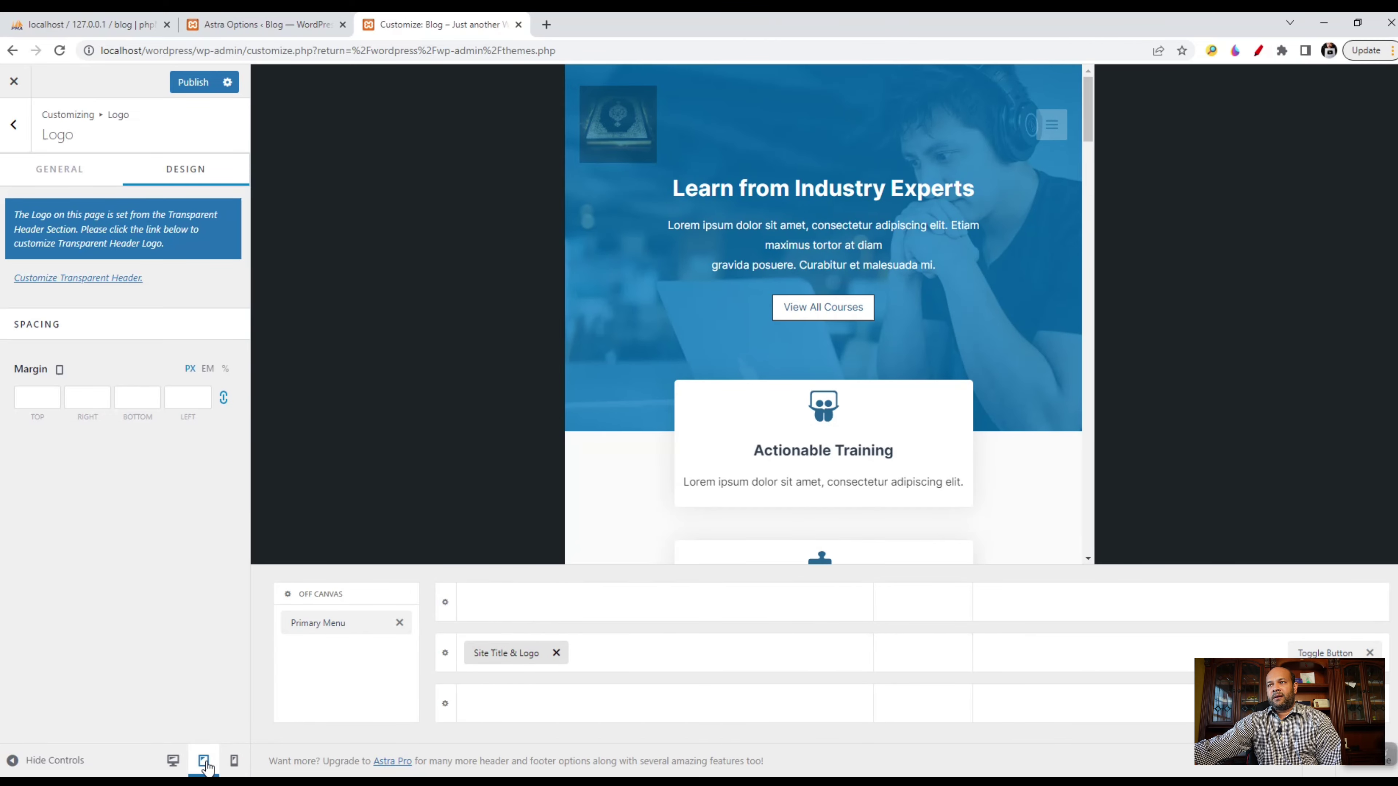
{"action": "left_click", "coordinate": [235, 761]}
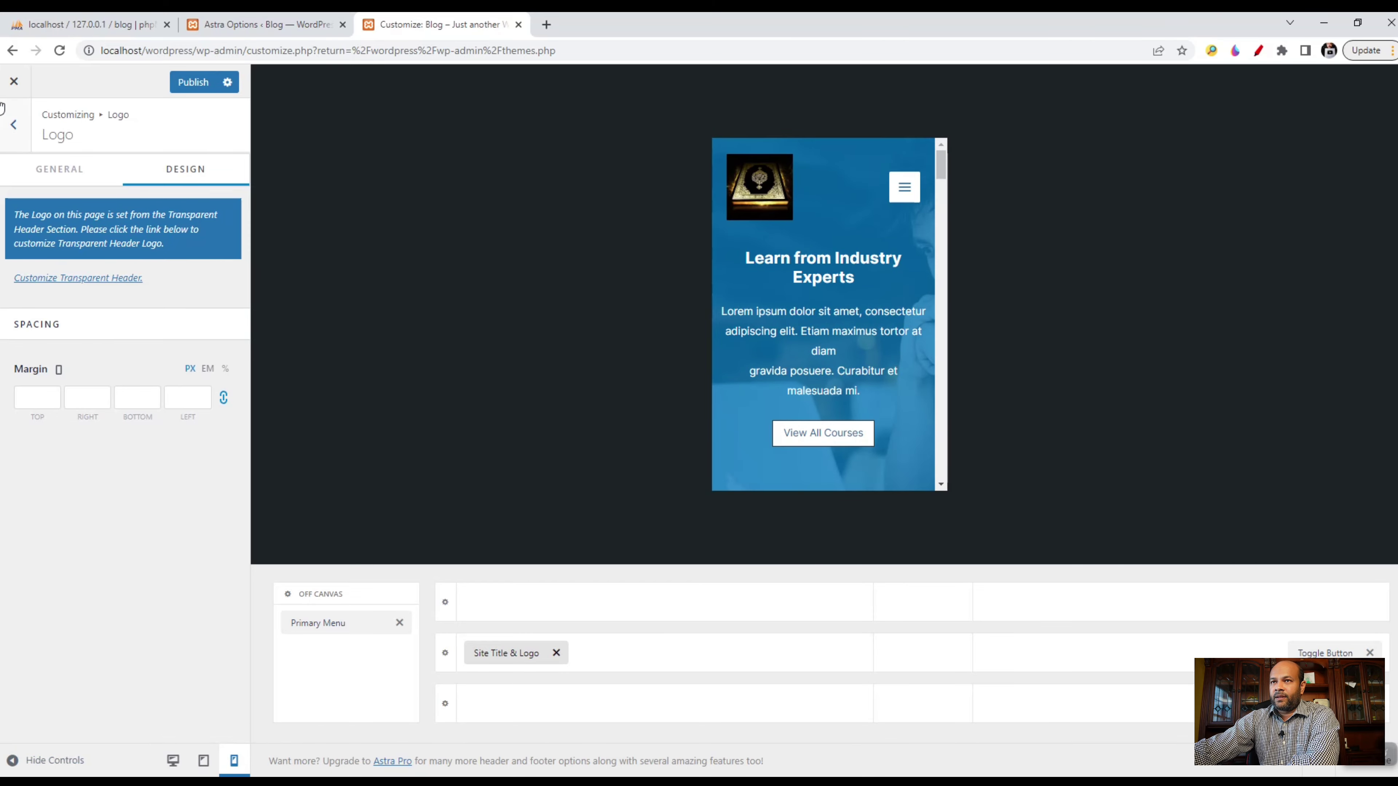
- Leave the Logo settings, restore the desktop preview, and return from the Header Builder to the main customizer options
{"action": "left_click", "coordinate": [59, 171]}
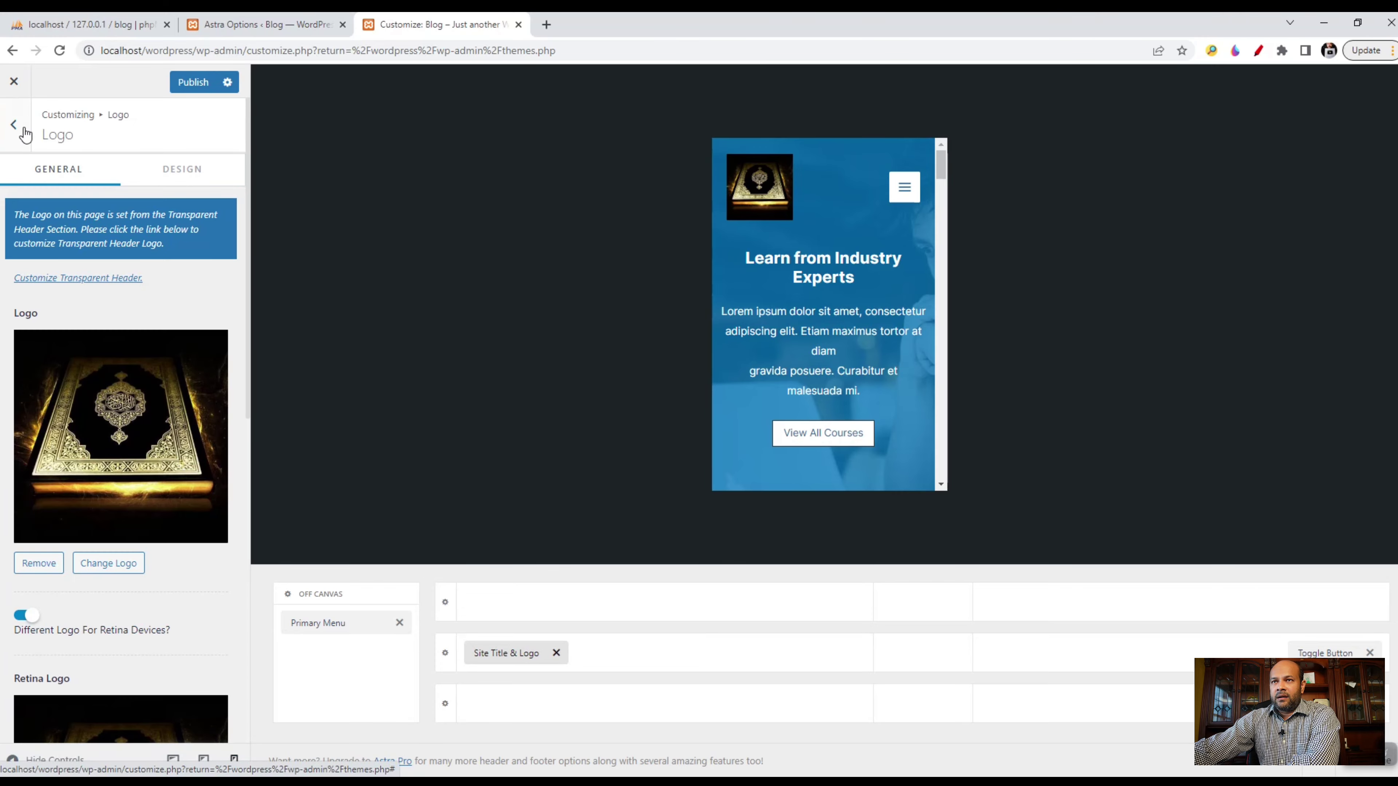
{"action": "left_click", "coordinate": [12, 125]}
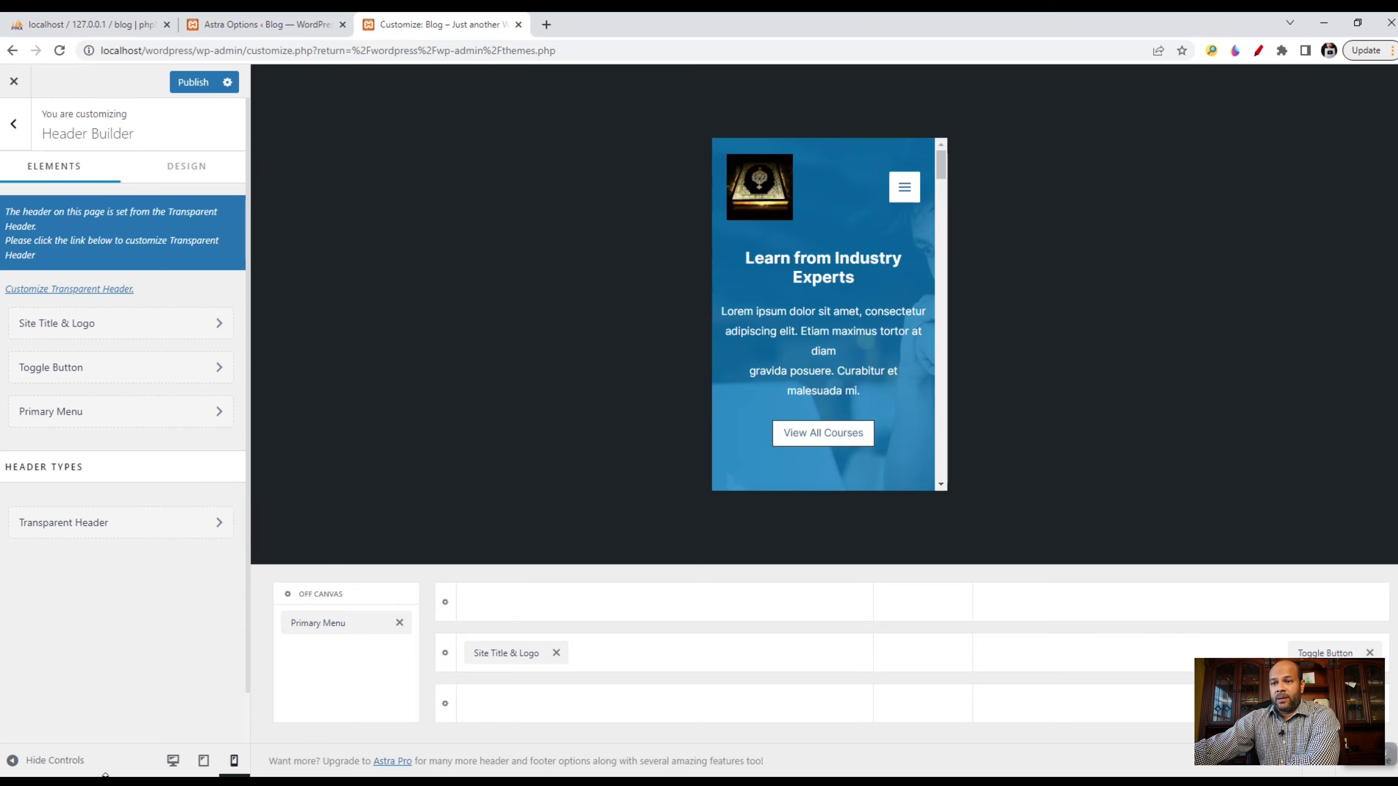
{"action": "left_click", "coordinate": [172, 761]}
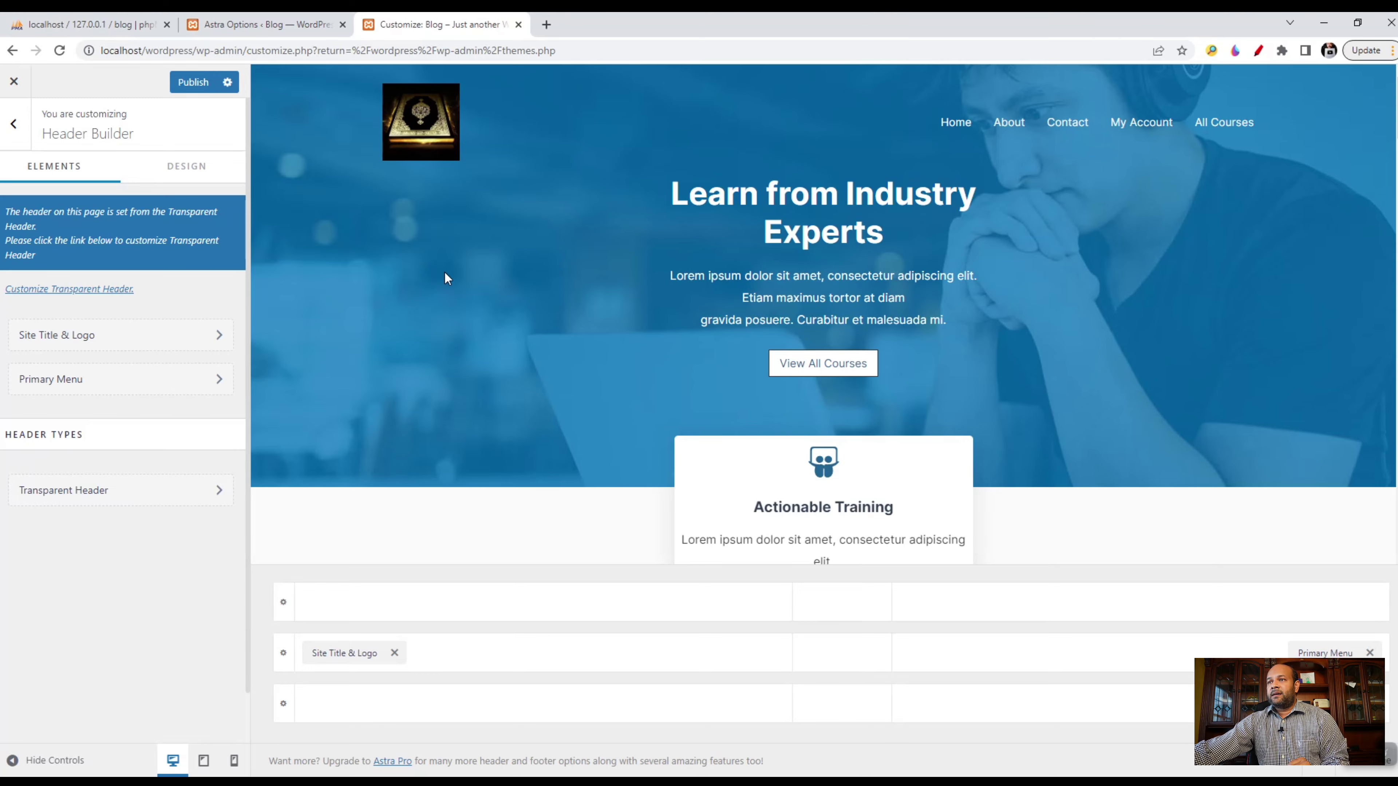
{"action": "scroll", "coordinate": [447, 273], "scroll_direction": "down", "scroll_amount": 5}
{"action": "scroll", "coordinate": [448, 278], "scroll_direction": "up", "scroll_amount": 5}
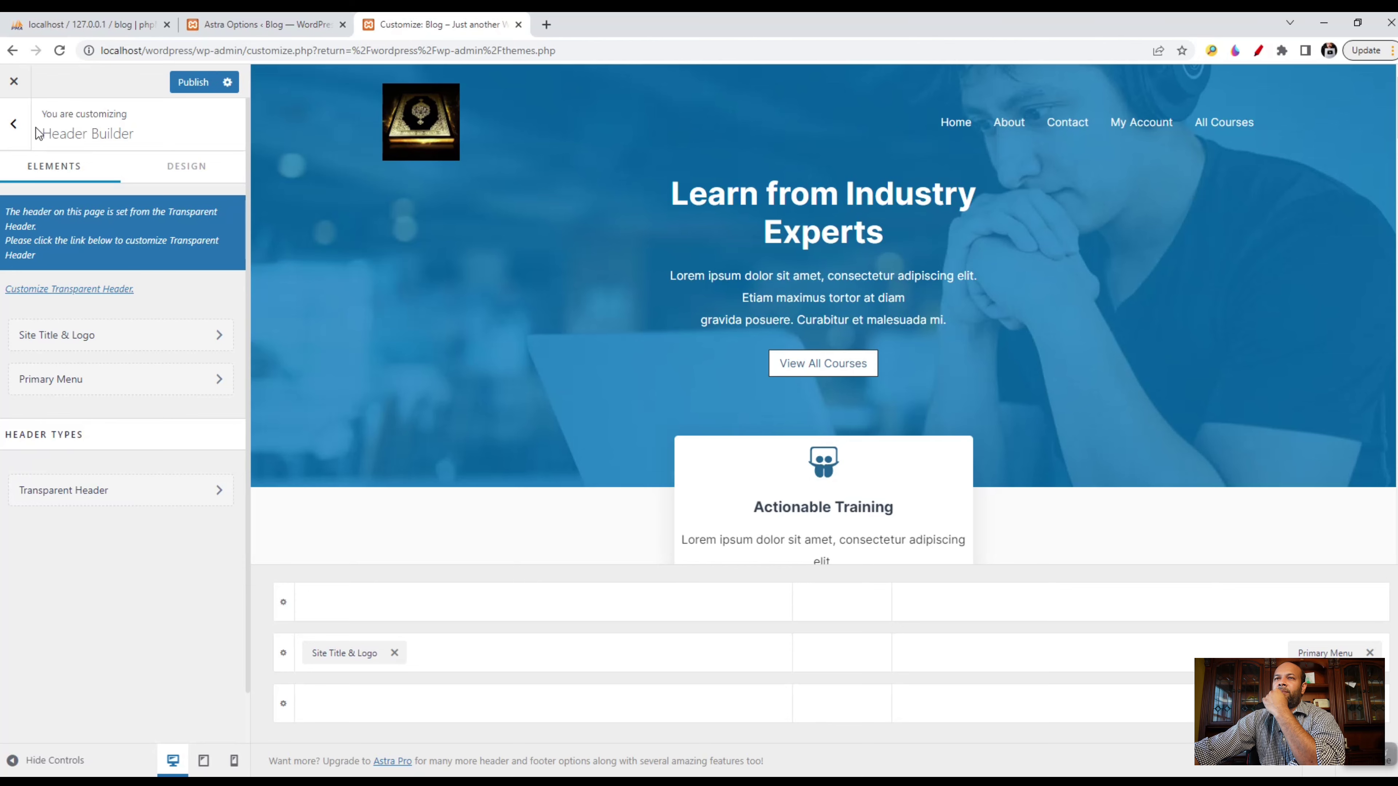
{"action": "left_click", "coordinate": [13, 124]}
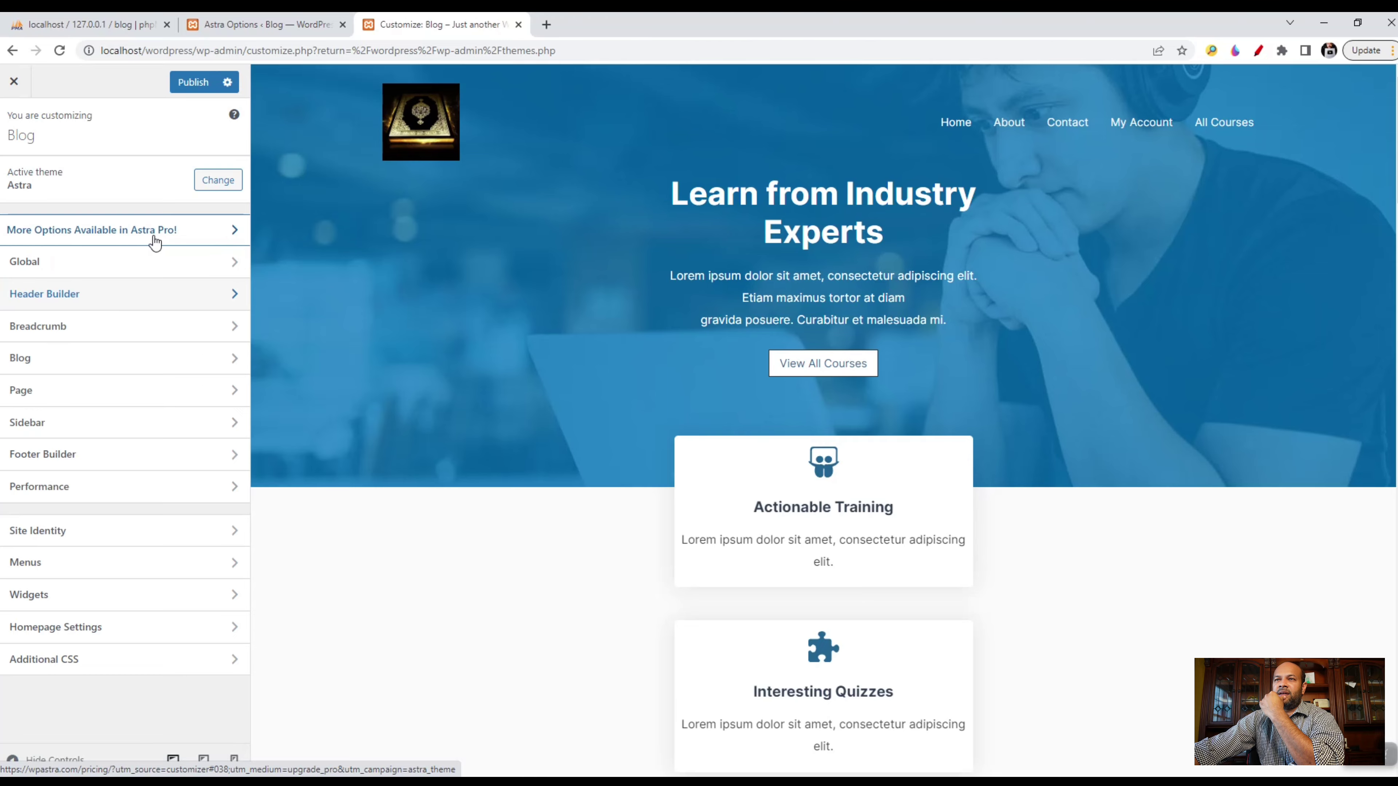
- Open the Astra Pro pricing page and examine the plans, highlighting Sticky Header among the top features
{"action": "left_click", "coordinate": [128, 230]}
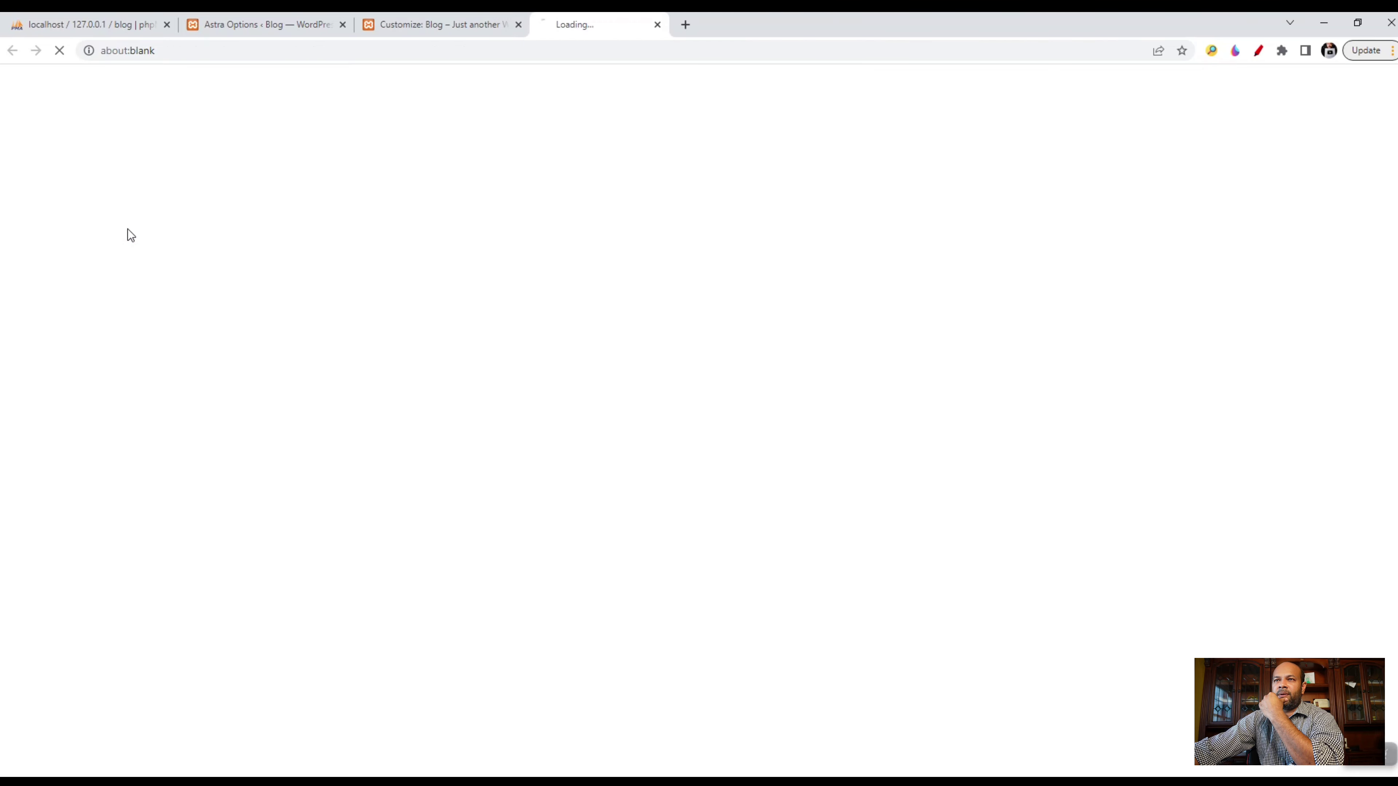
{"action": "scroll", "coordinate": [471, 535], "scroll_direction": "down", "scroll_amount": 10}
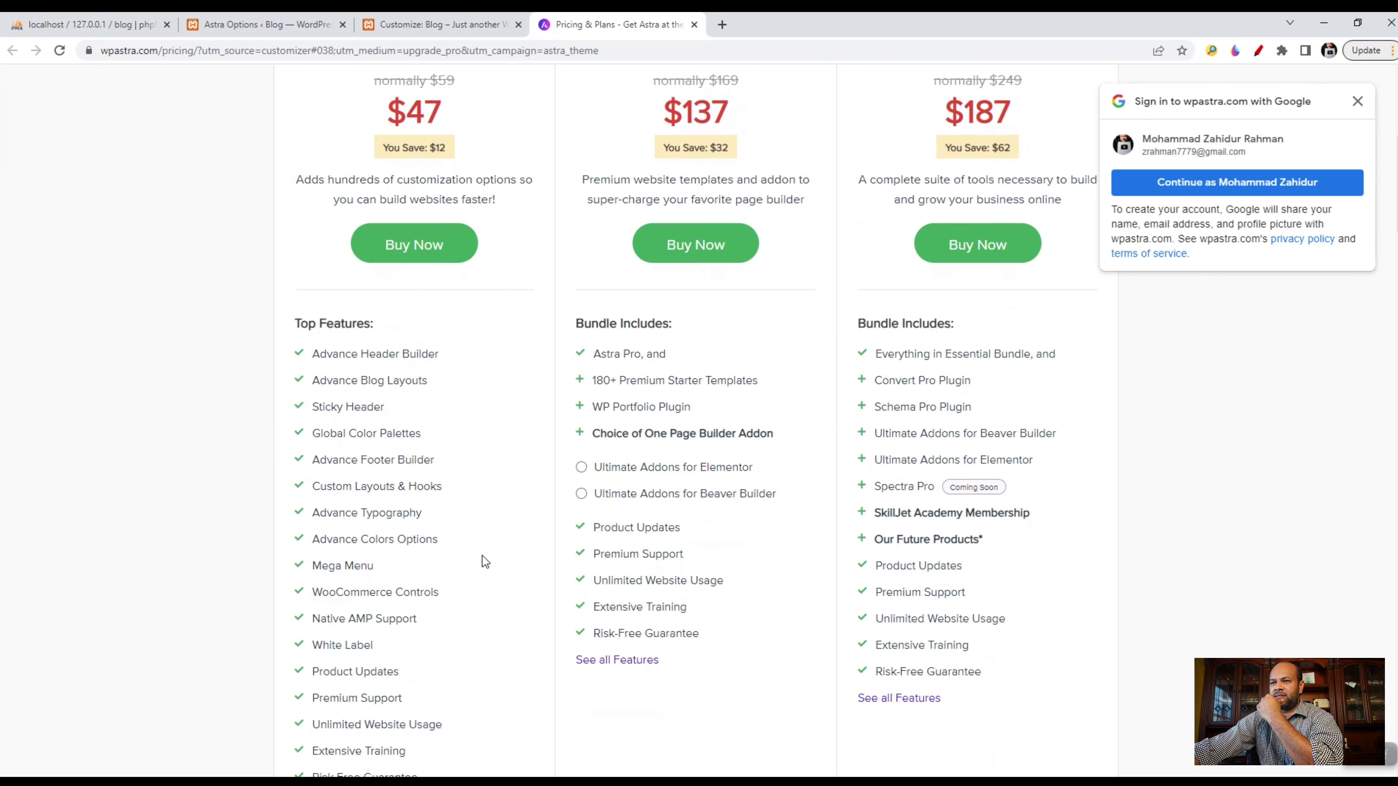
{"action": "left_click_drag", "start_coordinate": [312, 268], "coordinate": [408, 277]}
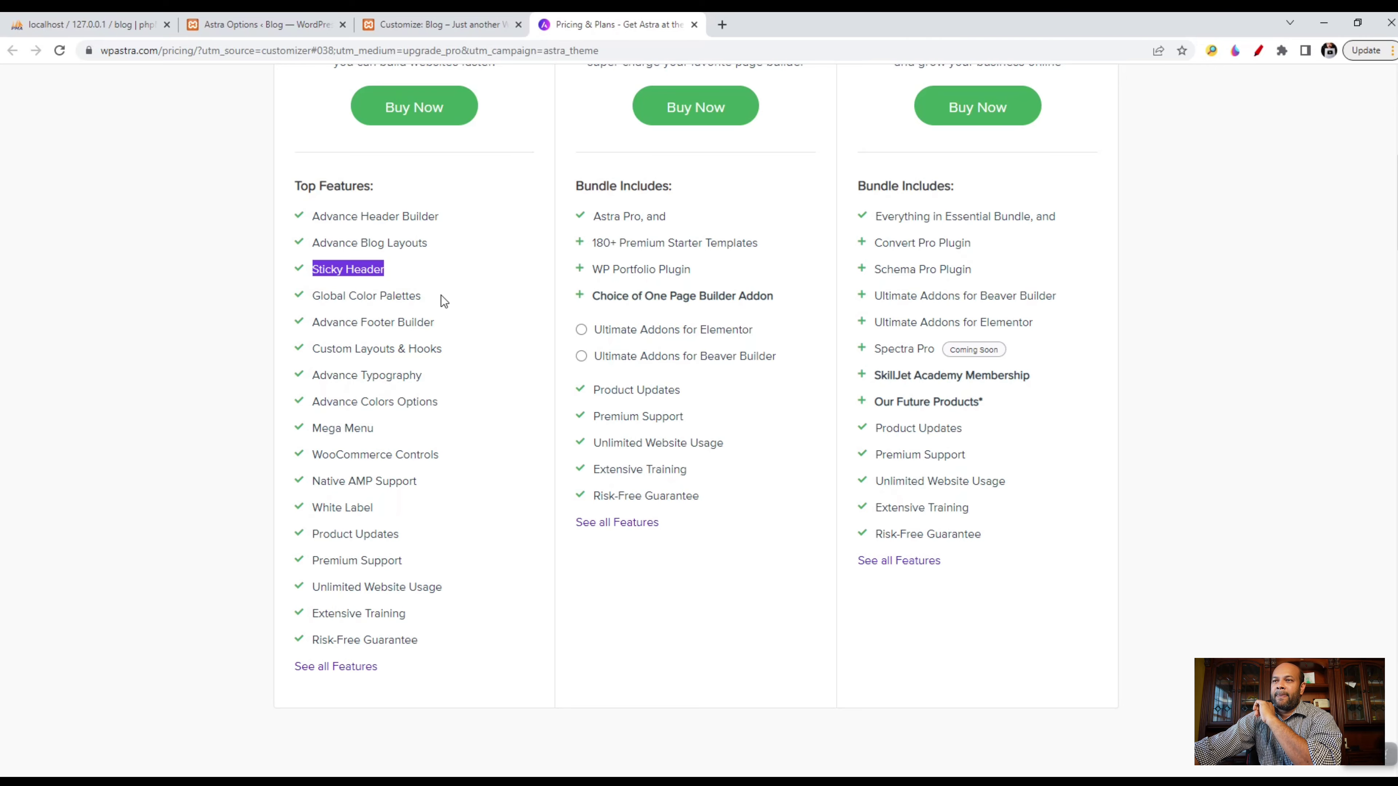
{"action": "scroll", "coordinate": [415, 190], "scroll_direction": "up", "scroll_amount": 5}
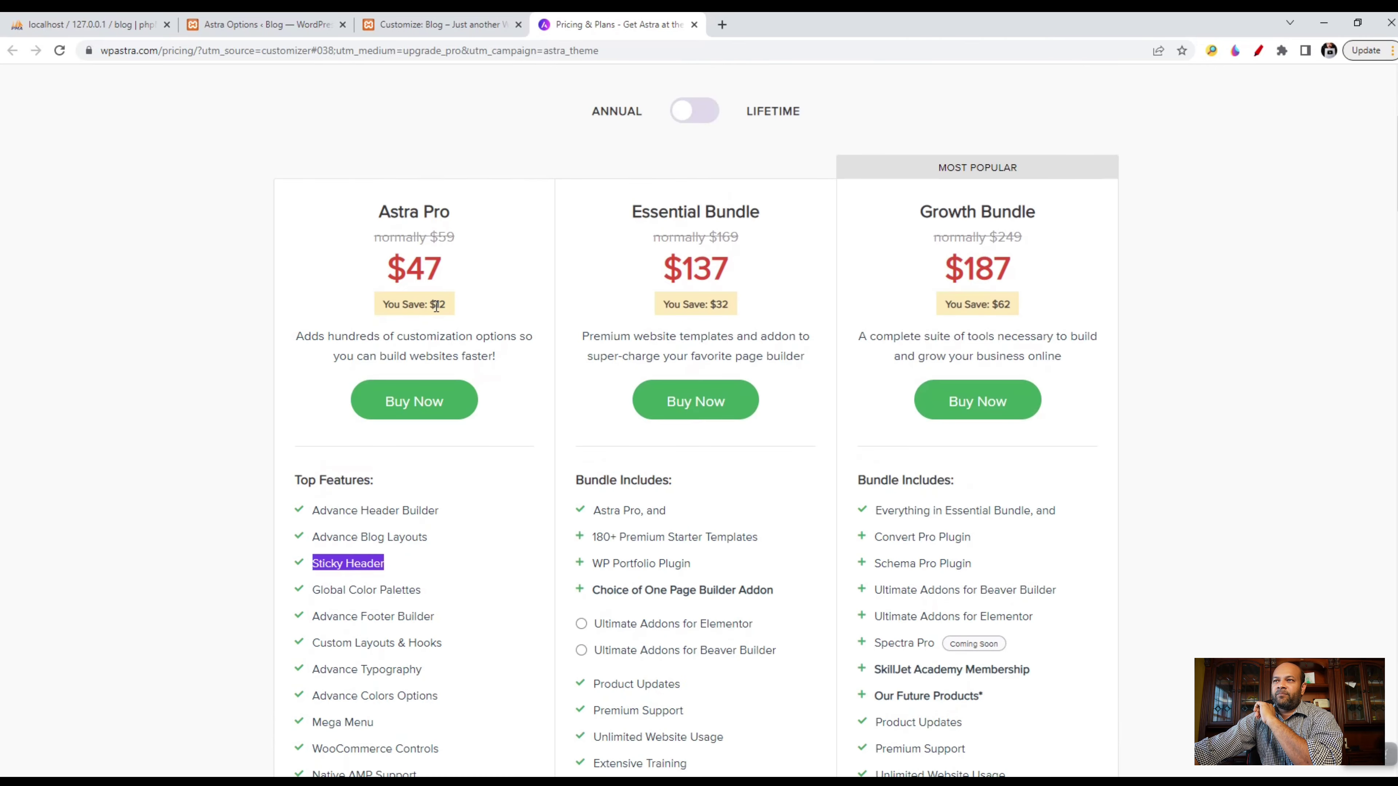
- Highlight the Astra Pro plan name on the pricing page, look over its features, and return to the site customizer
{"action": "left_click_drag", "start_coordinate": [381, 213], "coordinate": [462, 221]}
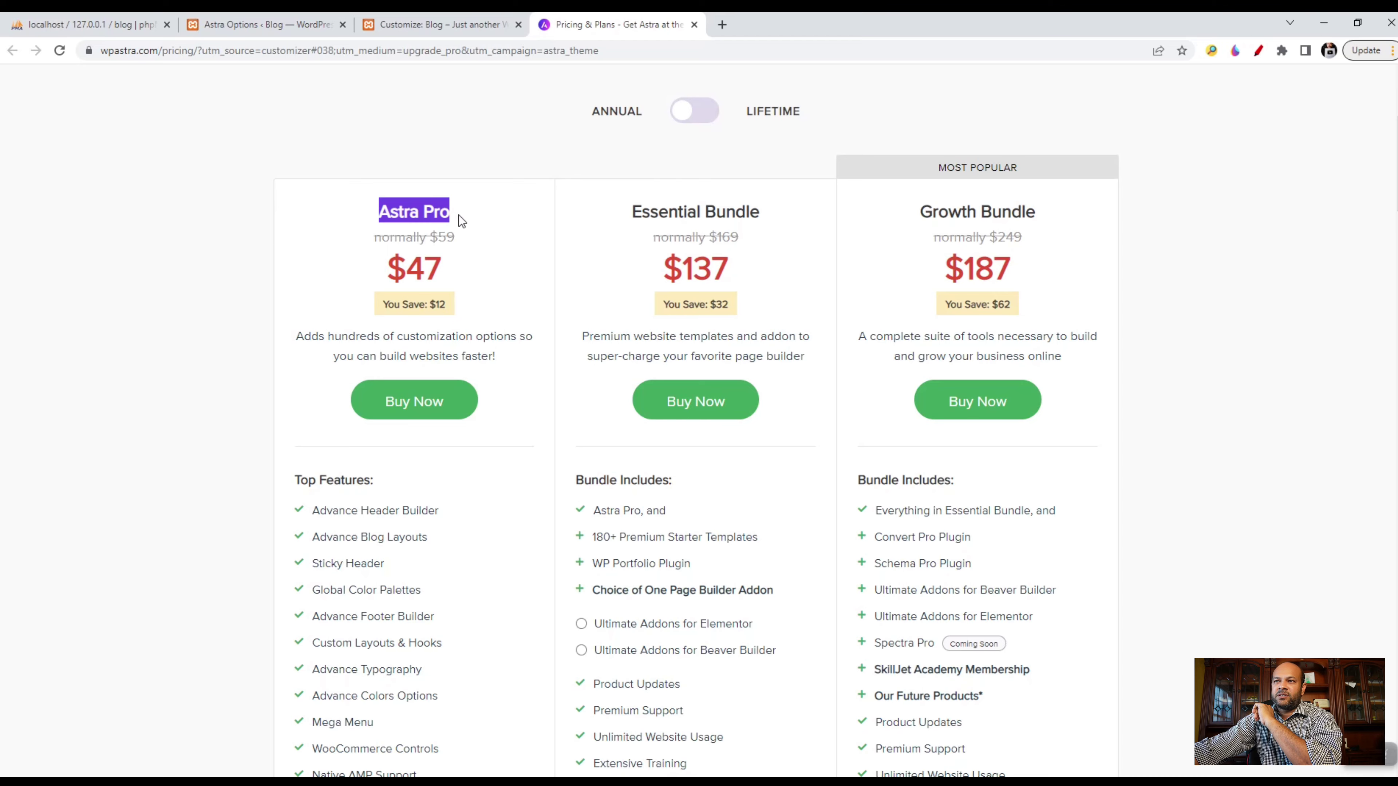
{"action": "scroll", "coordinate": [386, 429], "scroll_direction": "down", "scroll_amount": 1}
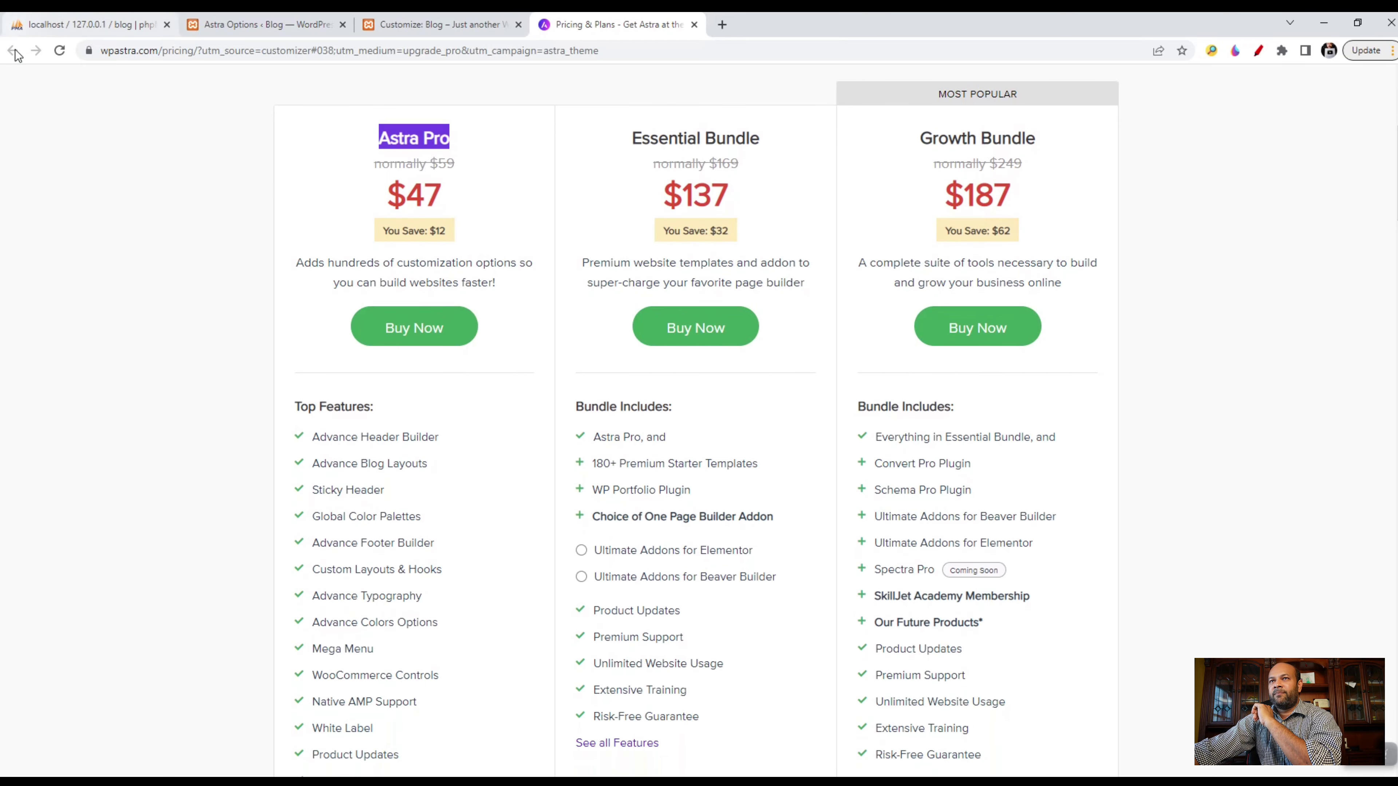
{"action": "left_click", "coordinate": [264, 25]}
{"action": "scroll", "coordinate": [769, 506], "scroll_direction": "up", "scroll_amount": 3}
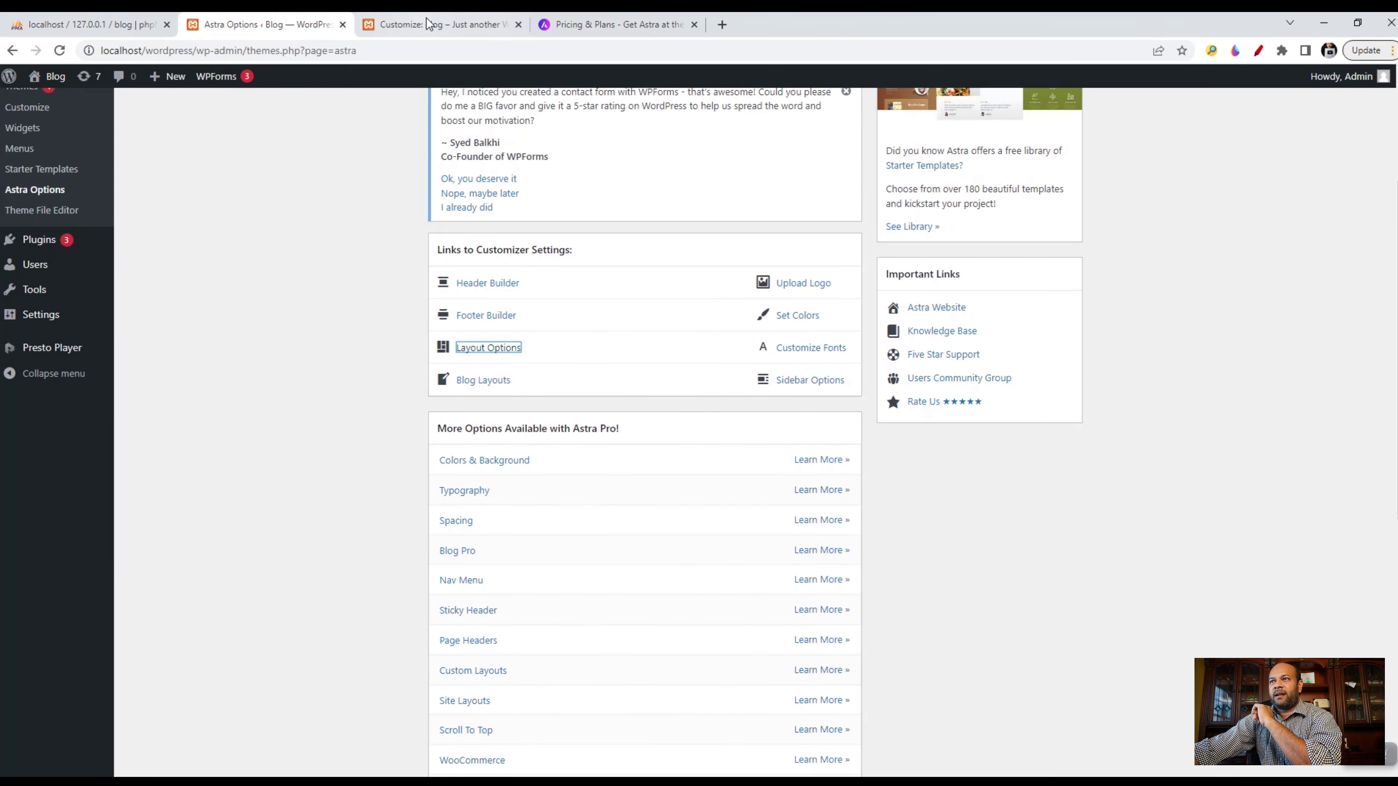
{"action": "left_click", "coordinate": [434, 24]}
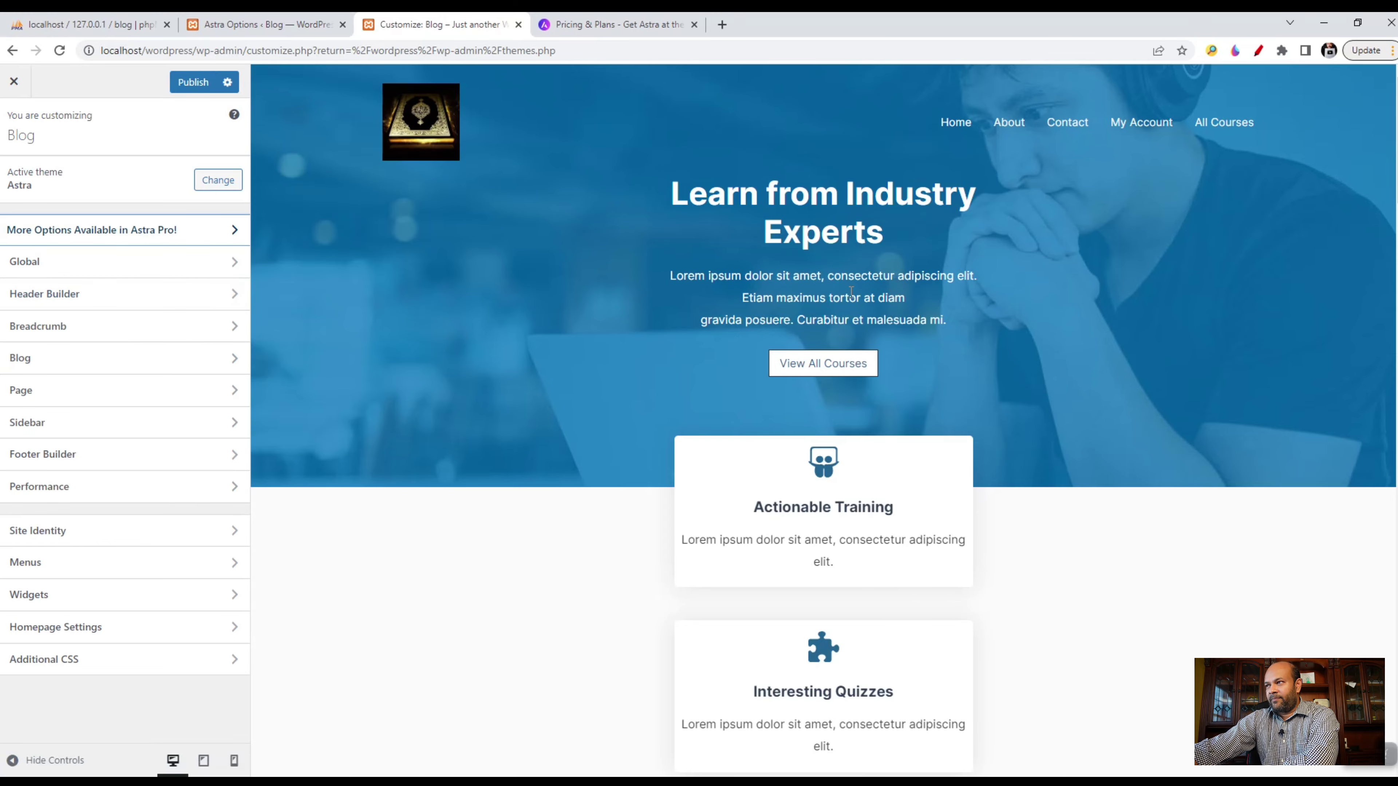
- Examine how the header behaves while moving through the full homepage preview and back to its start
{"action": "scroll", "coordinate": [1138, 243], "scroll_direction": "down", "scroll_amount": 3}
{"action": "scroll", "coordinate": [1137, 242], "scroll_direction": "down", "scroll_amount": 2}
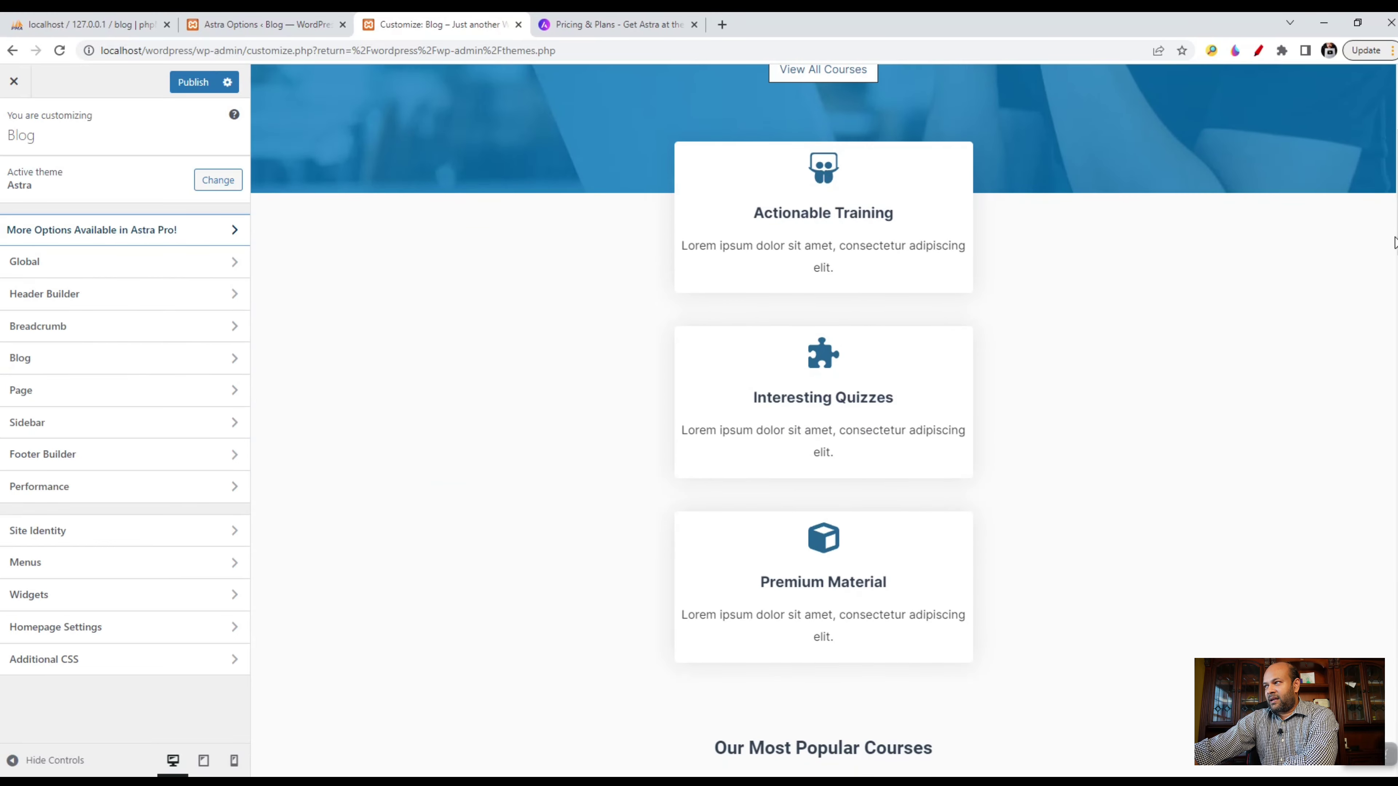
{"action": "scroll", "coordinate": [1386, 248], "scroll_direction": "down", "scroll_amount": 15}
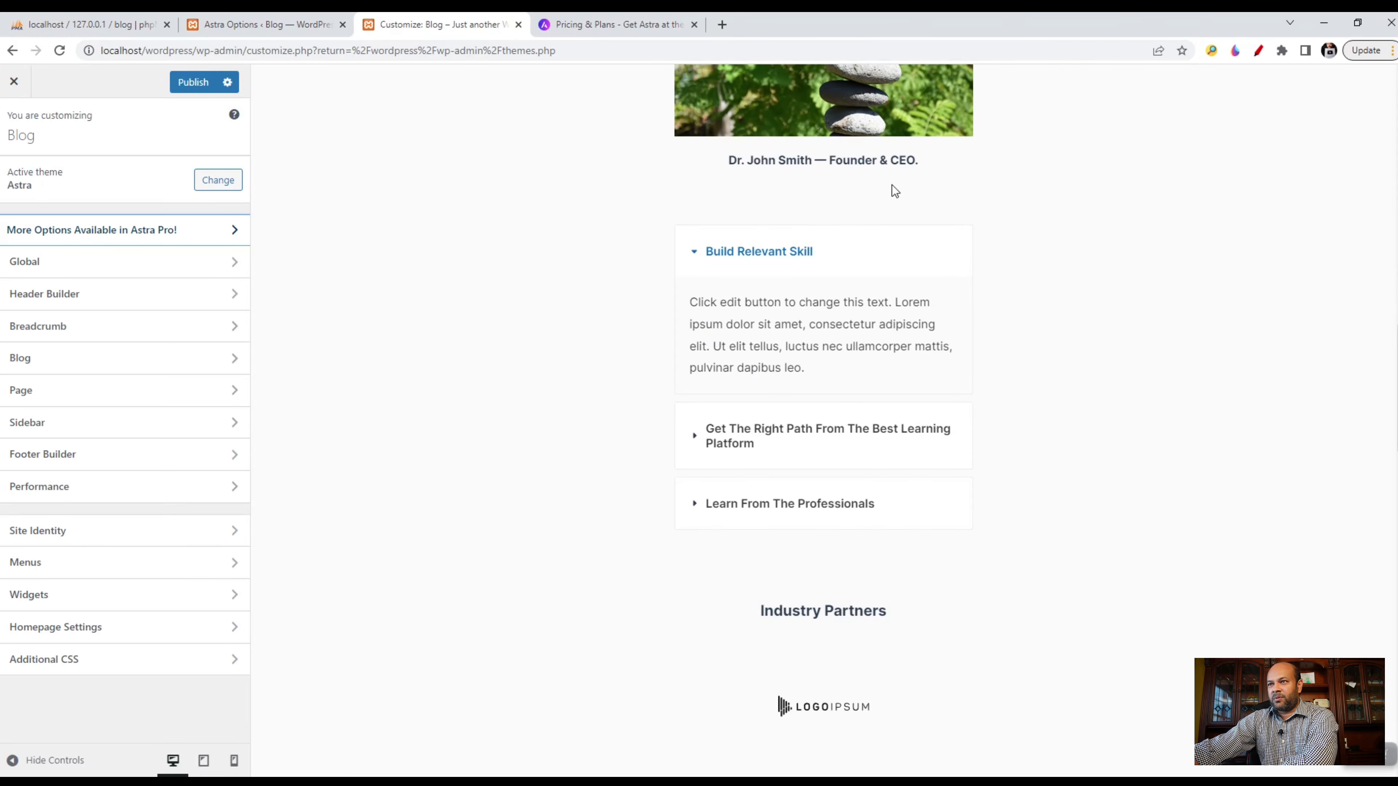
{"action": "scroll", "coordinate": [961, 440], "scroll_direction": "up", "scroll_amount": 15}
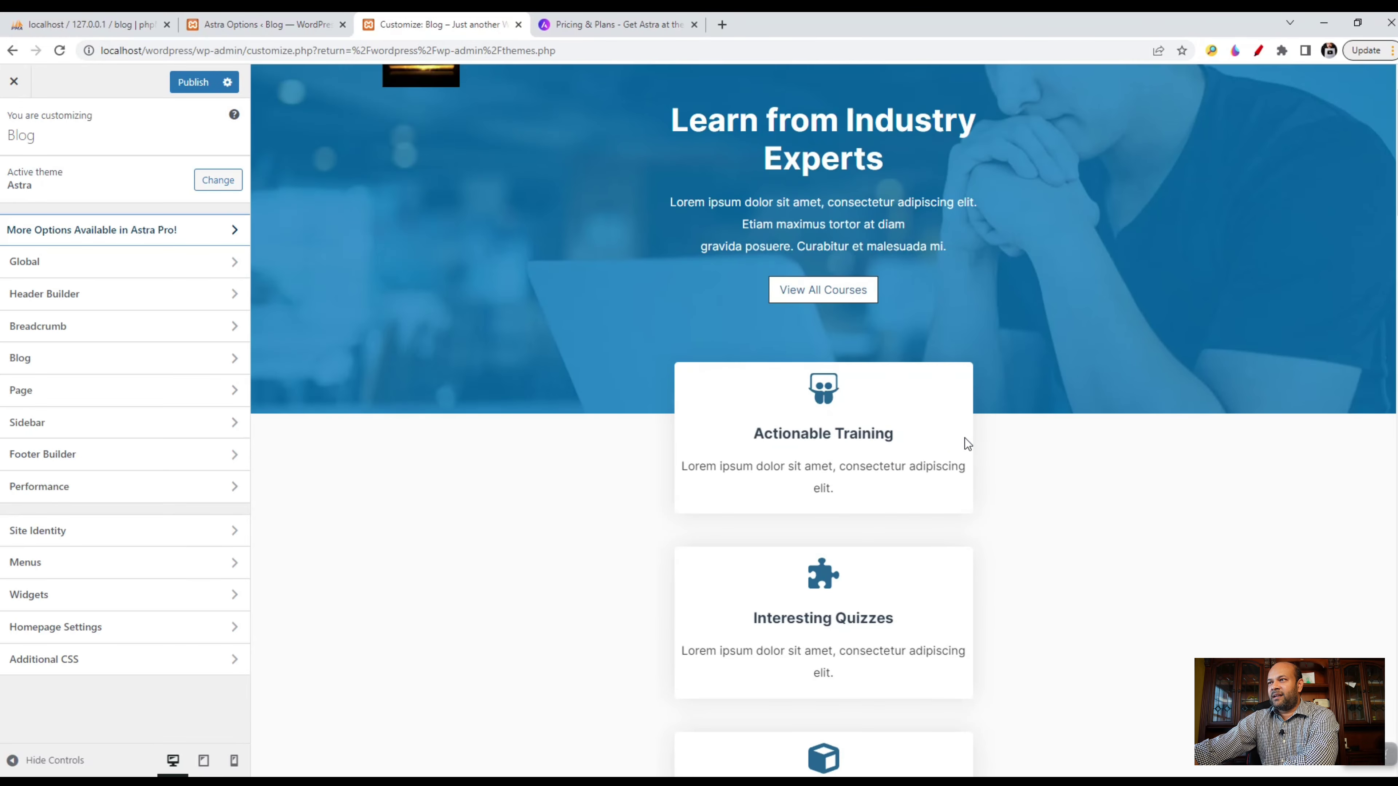
{"action": "scroll", "coordinate": [964, 439], "scroll_direction": "up", "scroll_amount": 2}
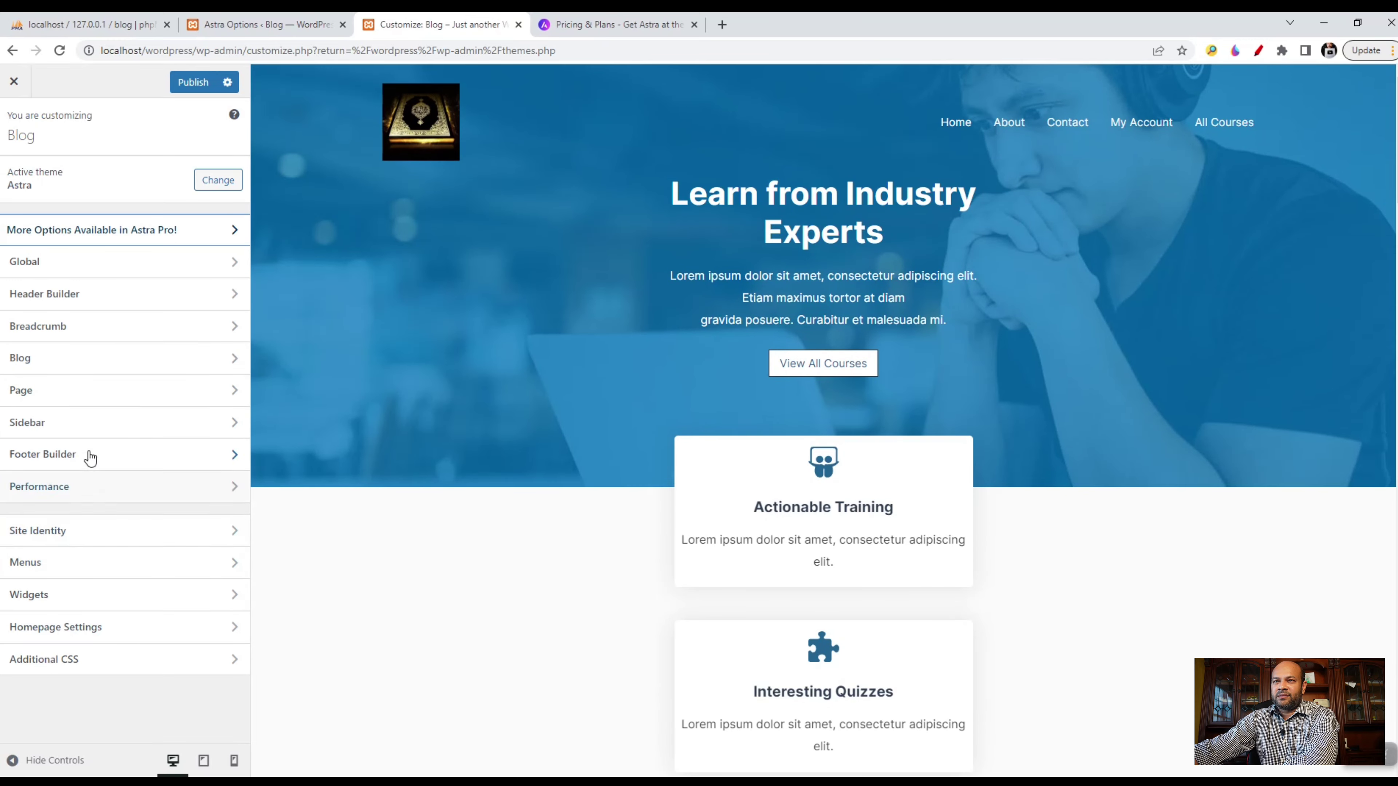
- Open the Header Builder, check the header's scrolling behaviour in the preview, and open the Transparent Header settings
{"action": "left_click", "coordinate": [66, 297]}
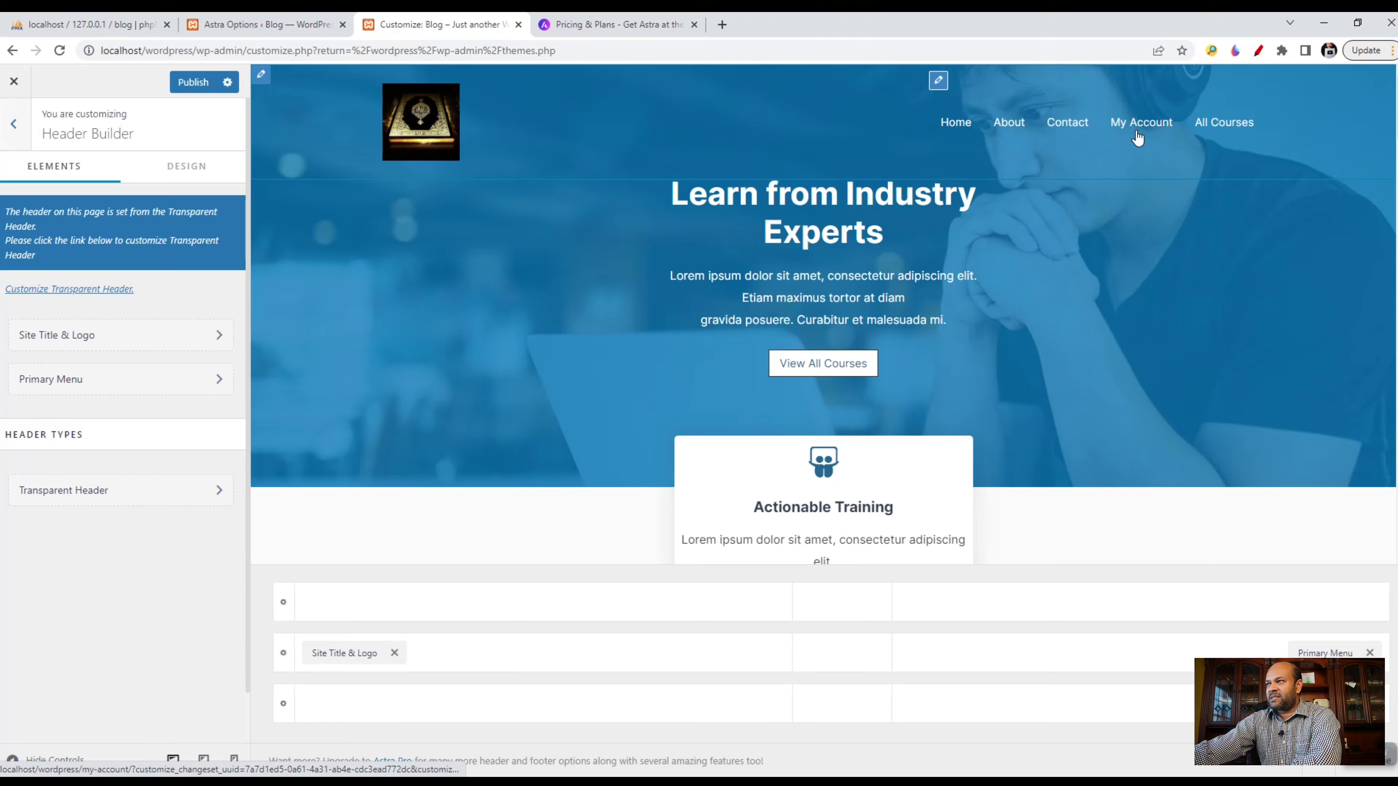
{"action": "scroll", "coordinate": [1200, 253], "scroll_direction": "down", "scroll_amount": 3}
{"action": "scroll", "coordinate": [1216, 276], "scroll_direction": "up", "scroll_amount": 3}
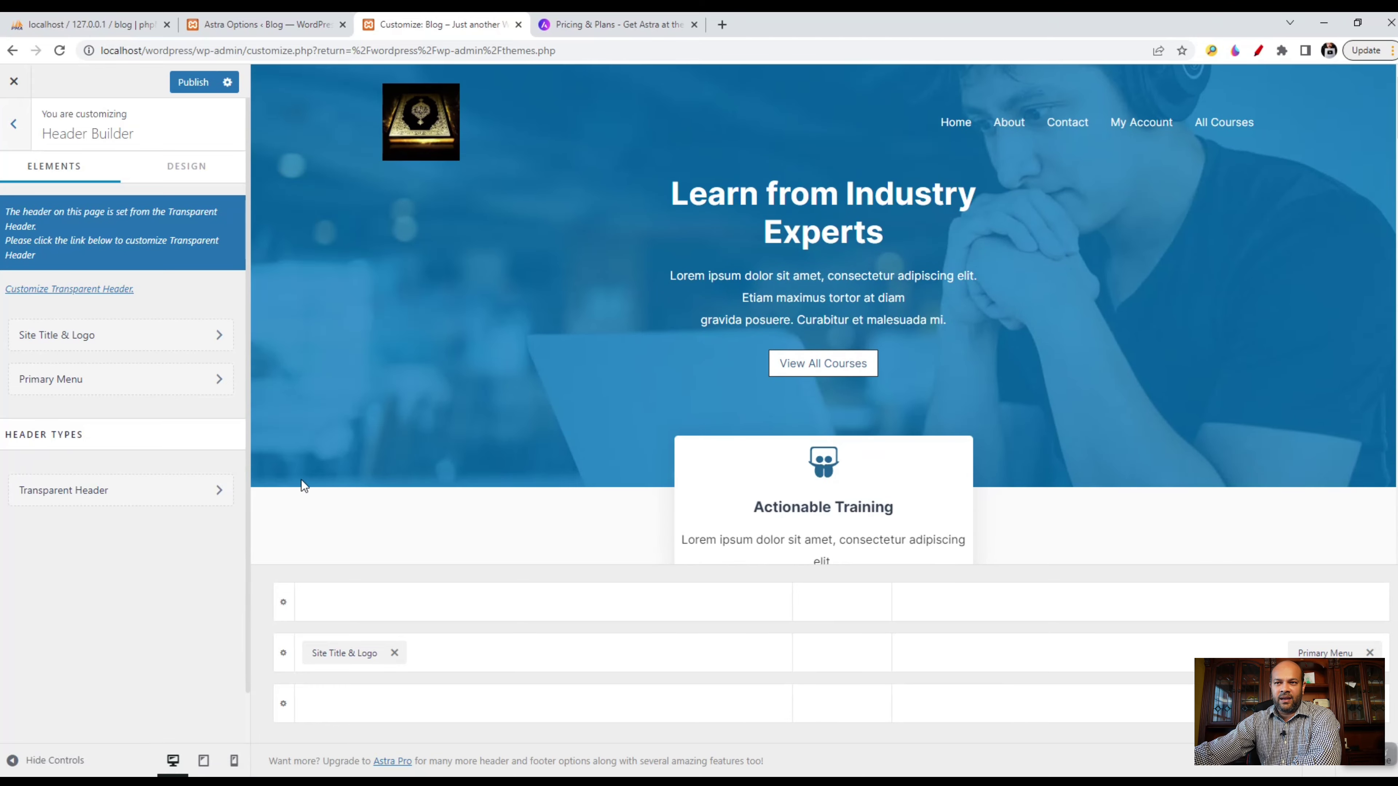
{"action": "left_click", "coordinate": [95, 499]}
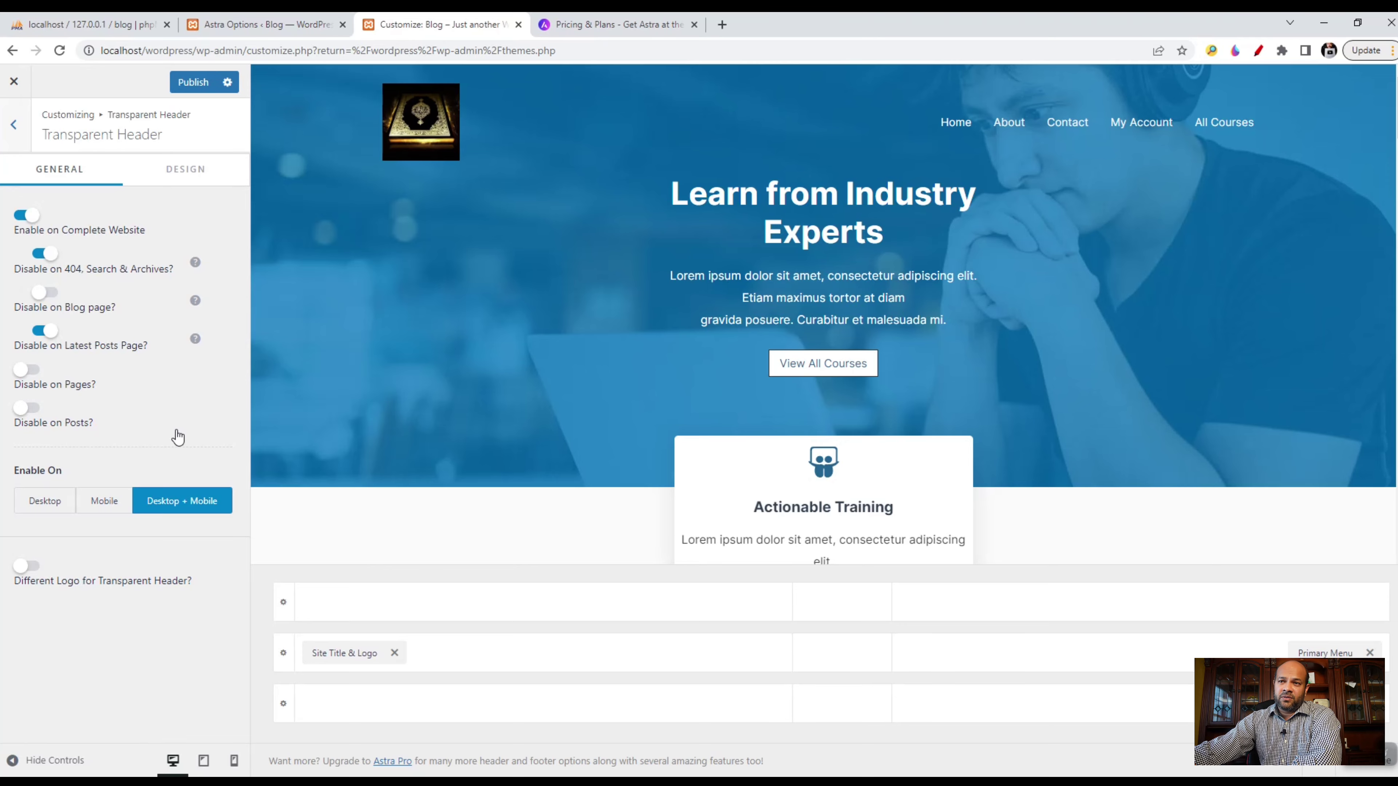
- Try the transparent header's Enable On option with Desktop and Mobile individually, and restore Desktop + Mobile
{"action": "left_click", "coordinate": [72, 509]}
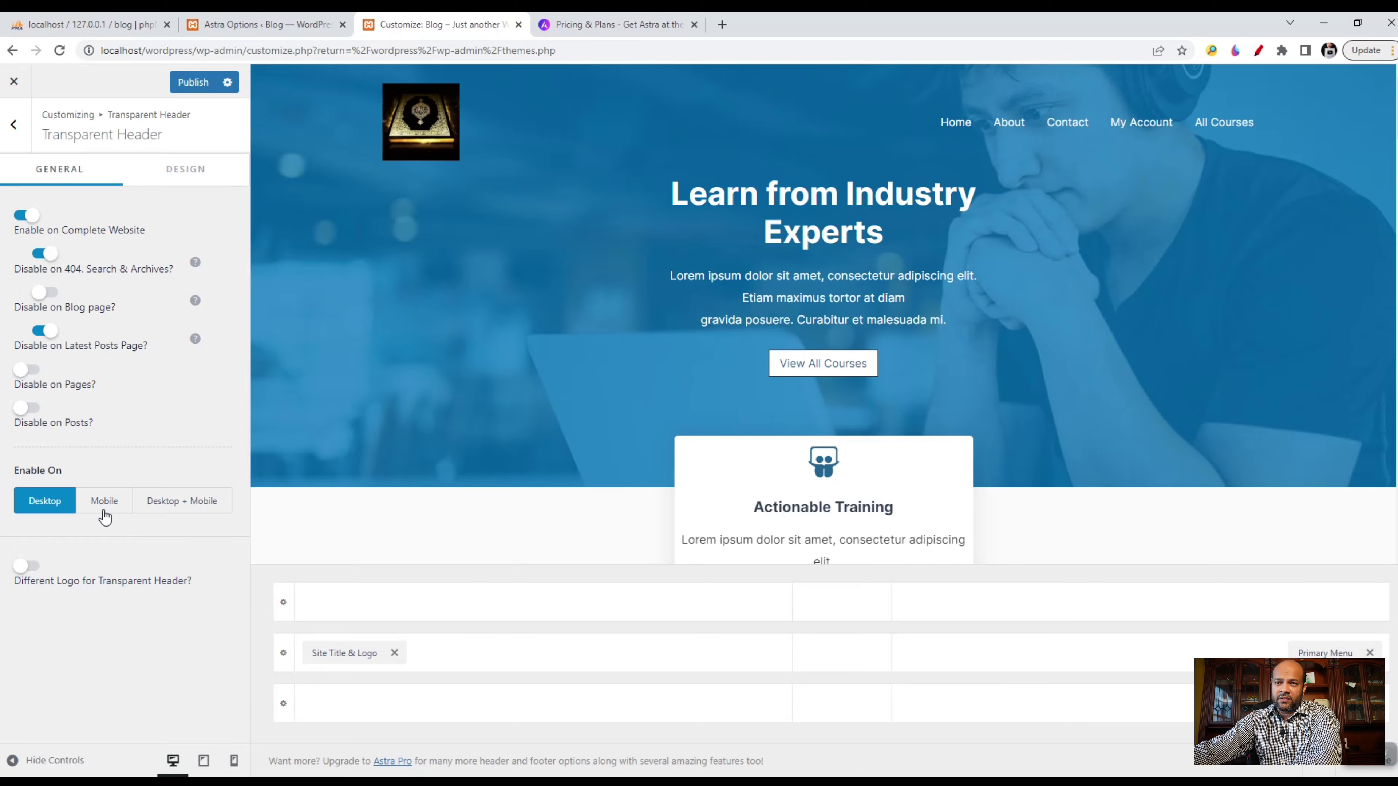
{"action": "left_click", "coordinate": [108, 508]}
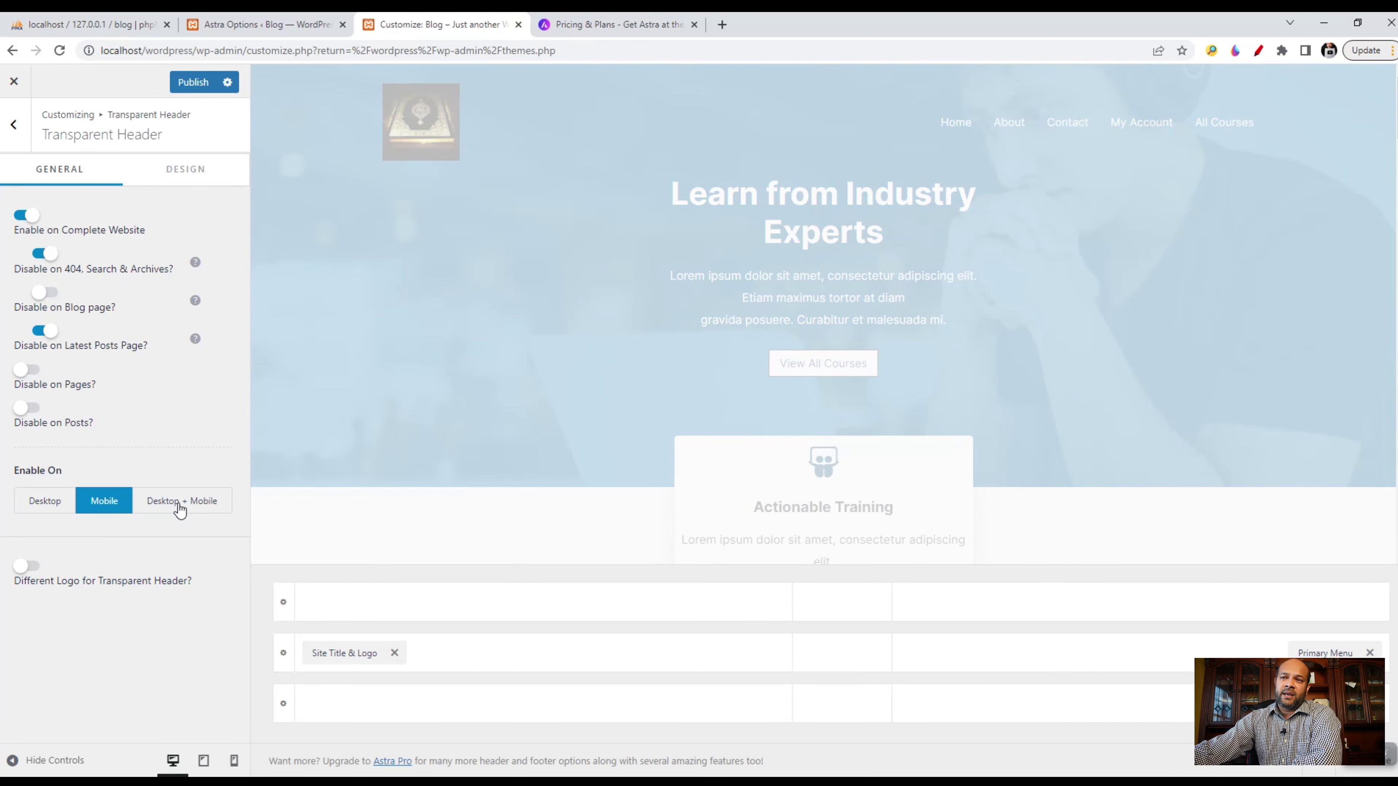
{"action": "left_click", "coordinate": [180, 506]}
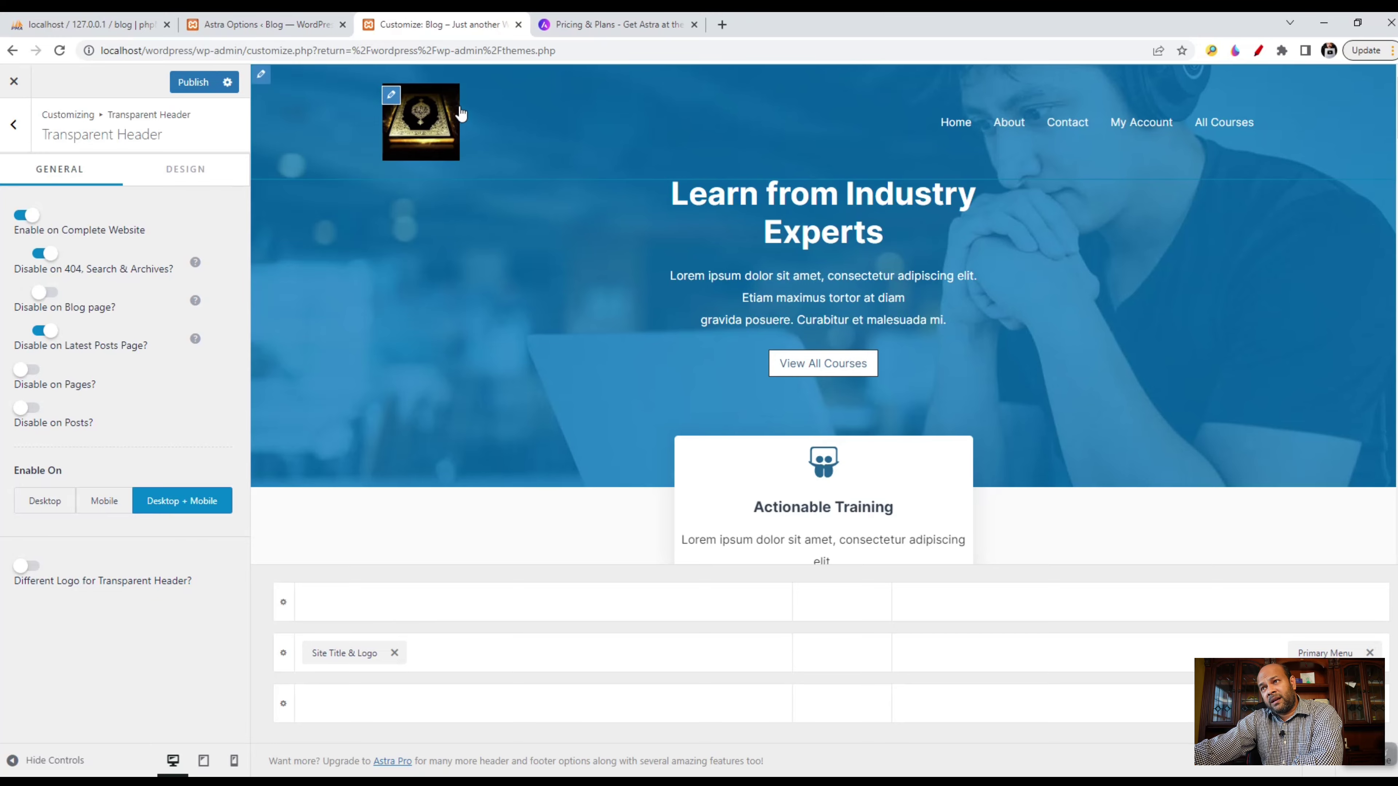
- Try out Different Logo for Transparent Header, review its logo options, switch it back off, and return to the main customizer options
{"action": "left_click", "coordinate": [27, 570]}
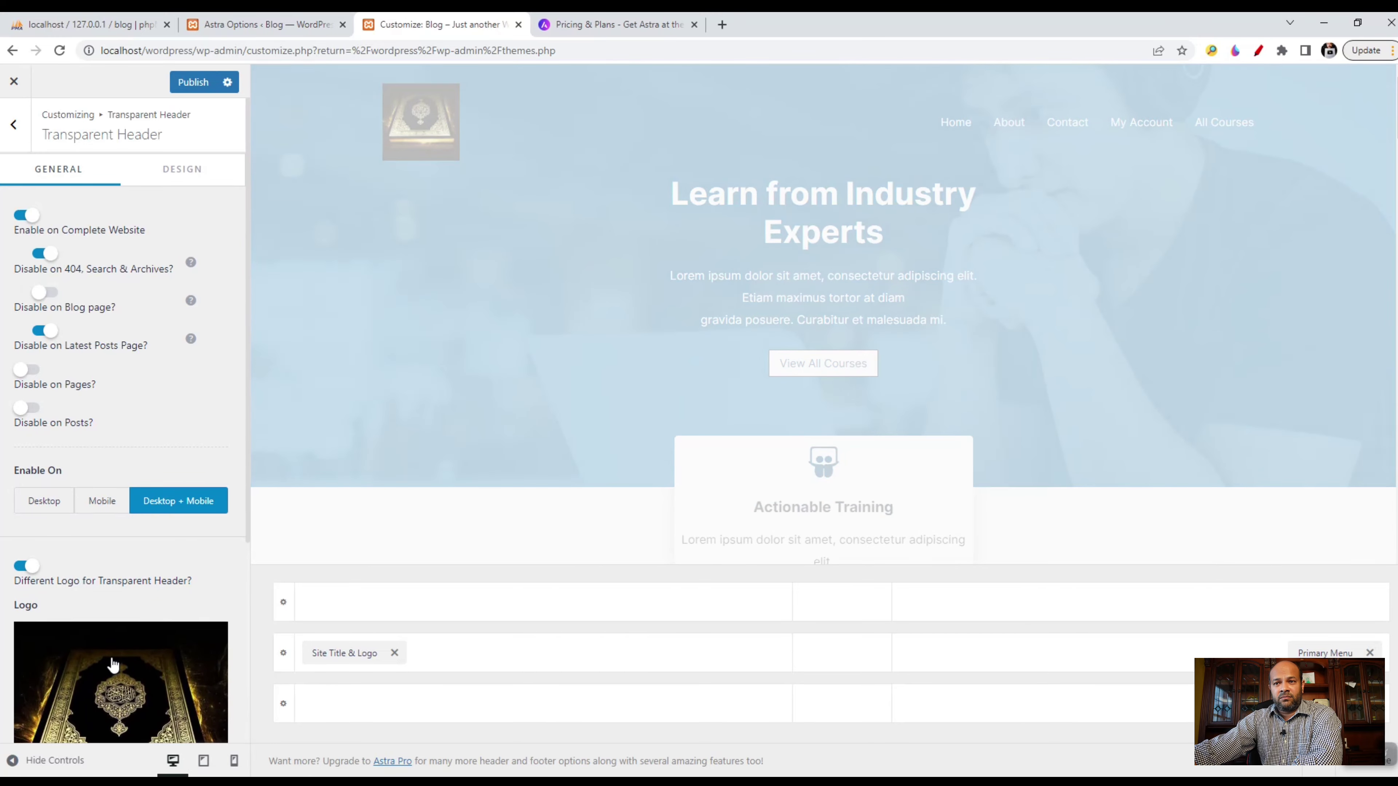
{"action": "scroll", "coordinate": [113, 658], "scroll_direction": "down", "scroll_amount": 5}
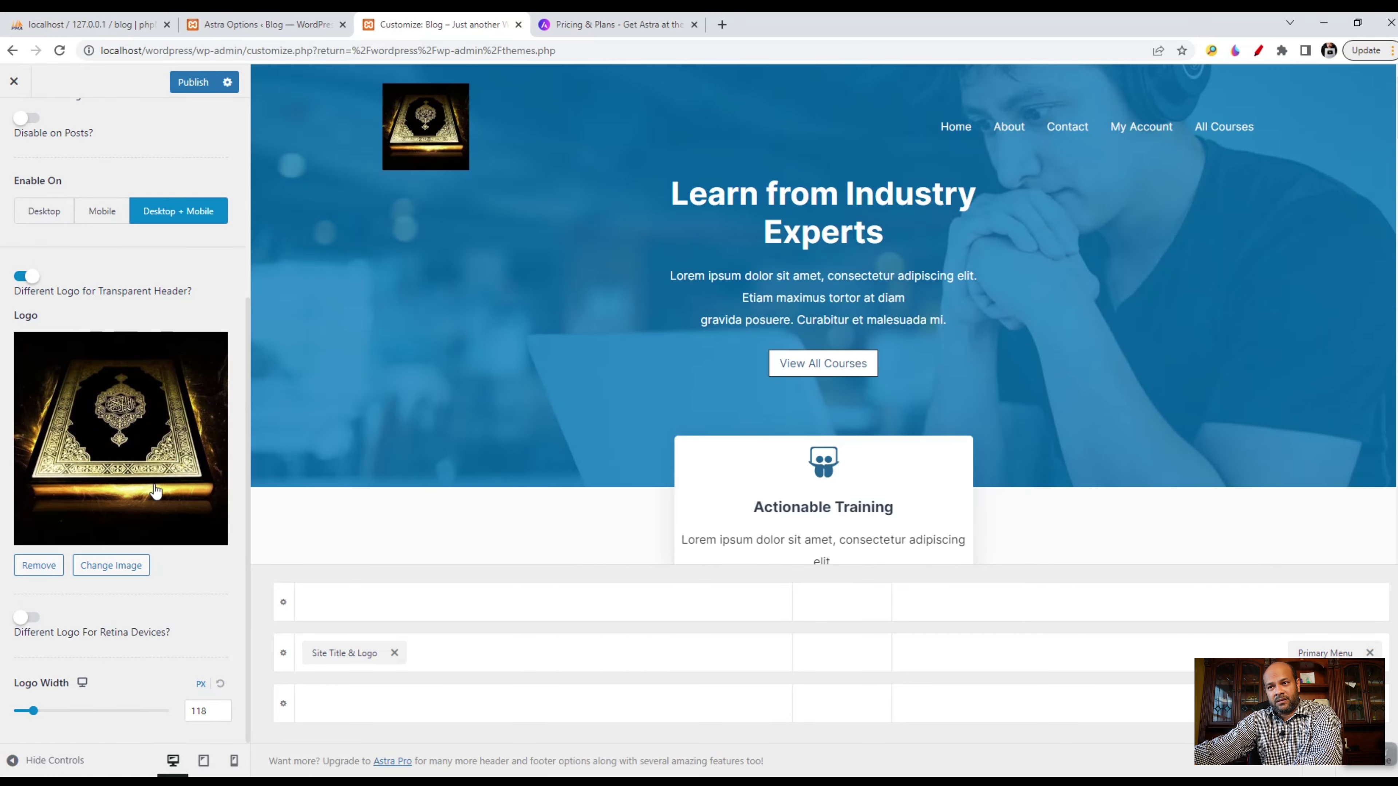
{"action": "scroll", "coordinate": [111, 446], "scroll_direction": "up", "scroll_amount": 3}
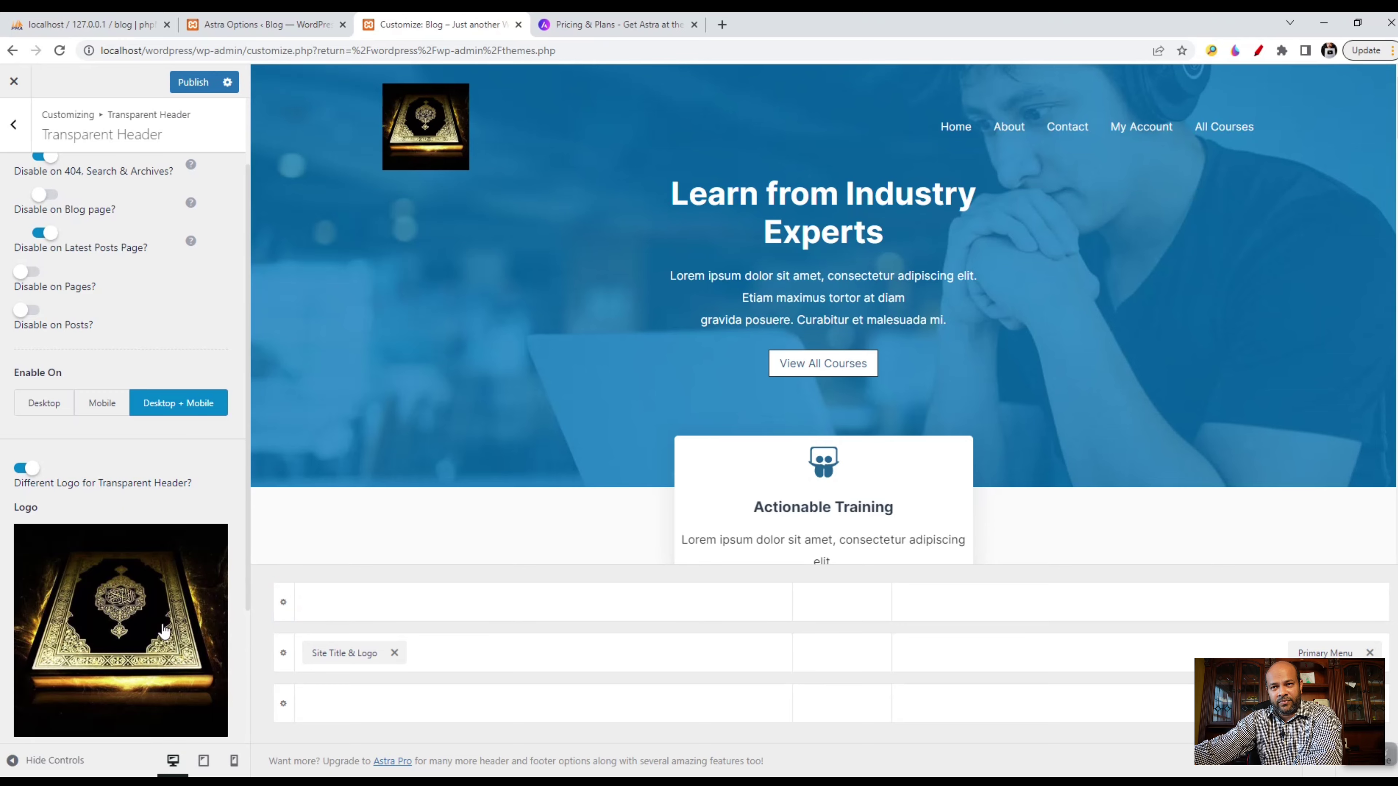
{"action": "left_click", "coordinate": [30, 478]}
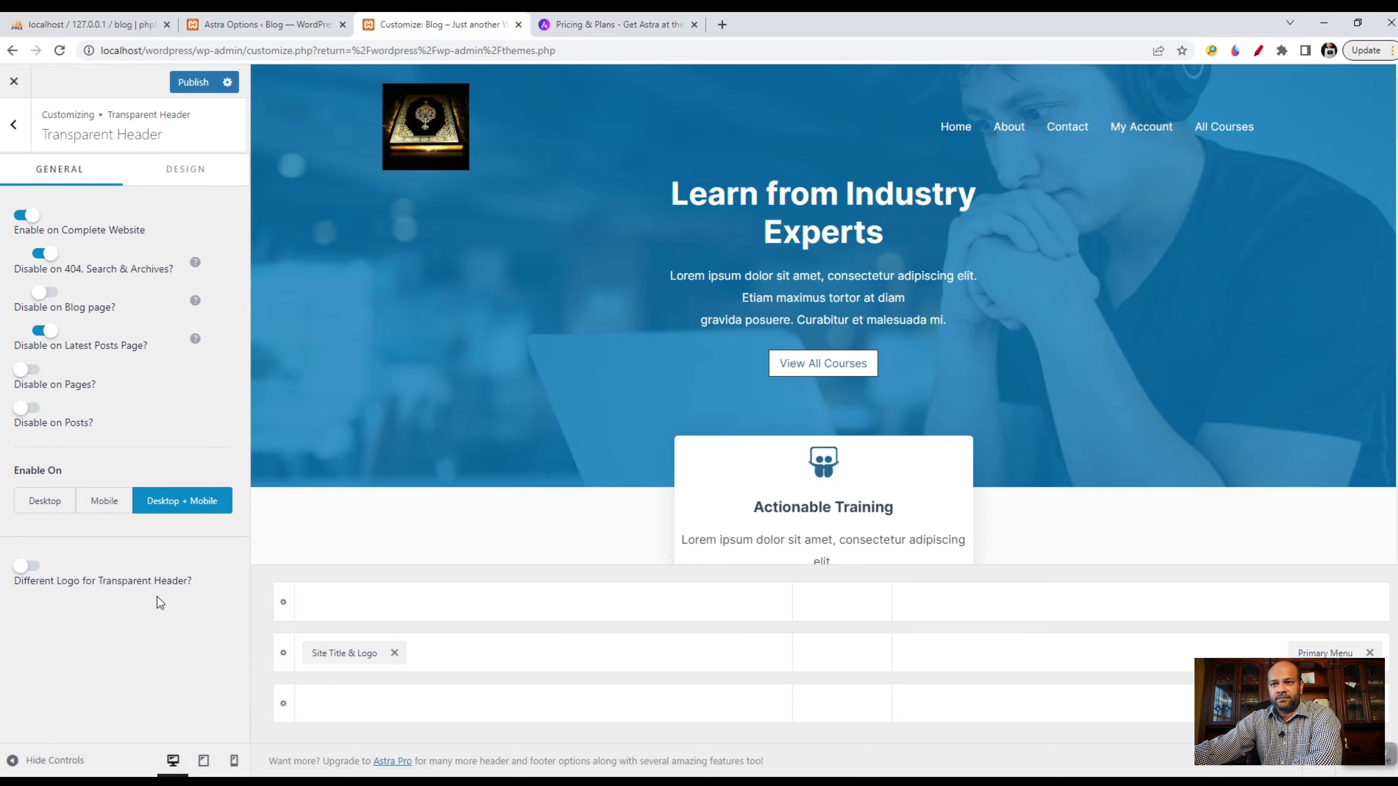
{"action": "left_click", "coordinate": [22, 131]}
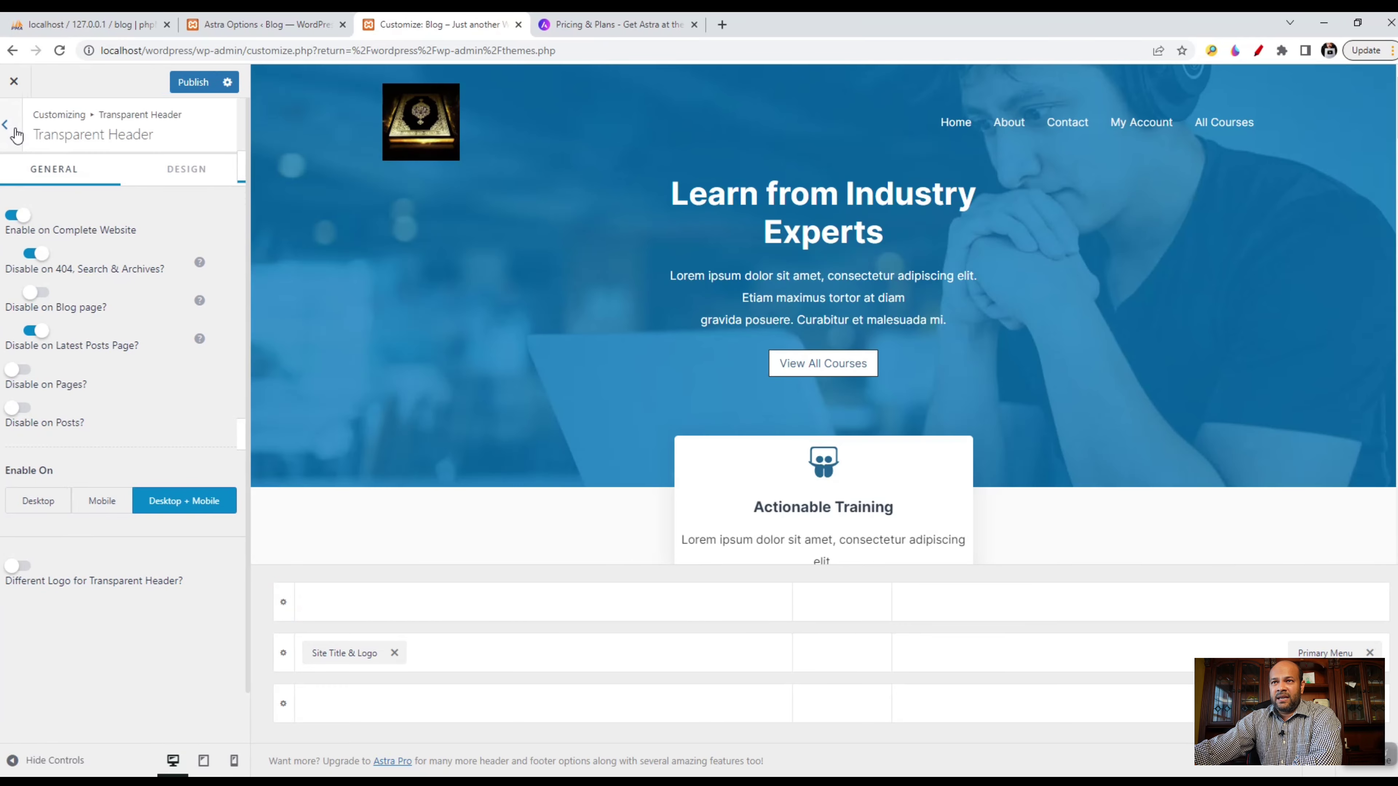
{"action": "left_click", "coordinate": [15, 124]}
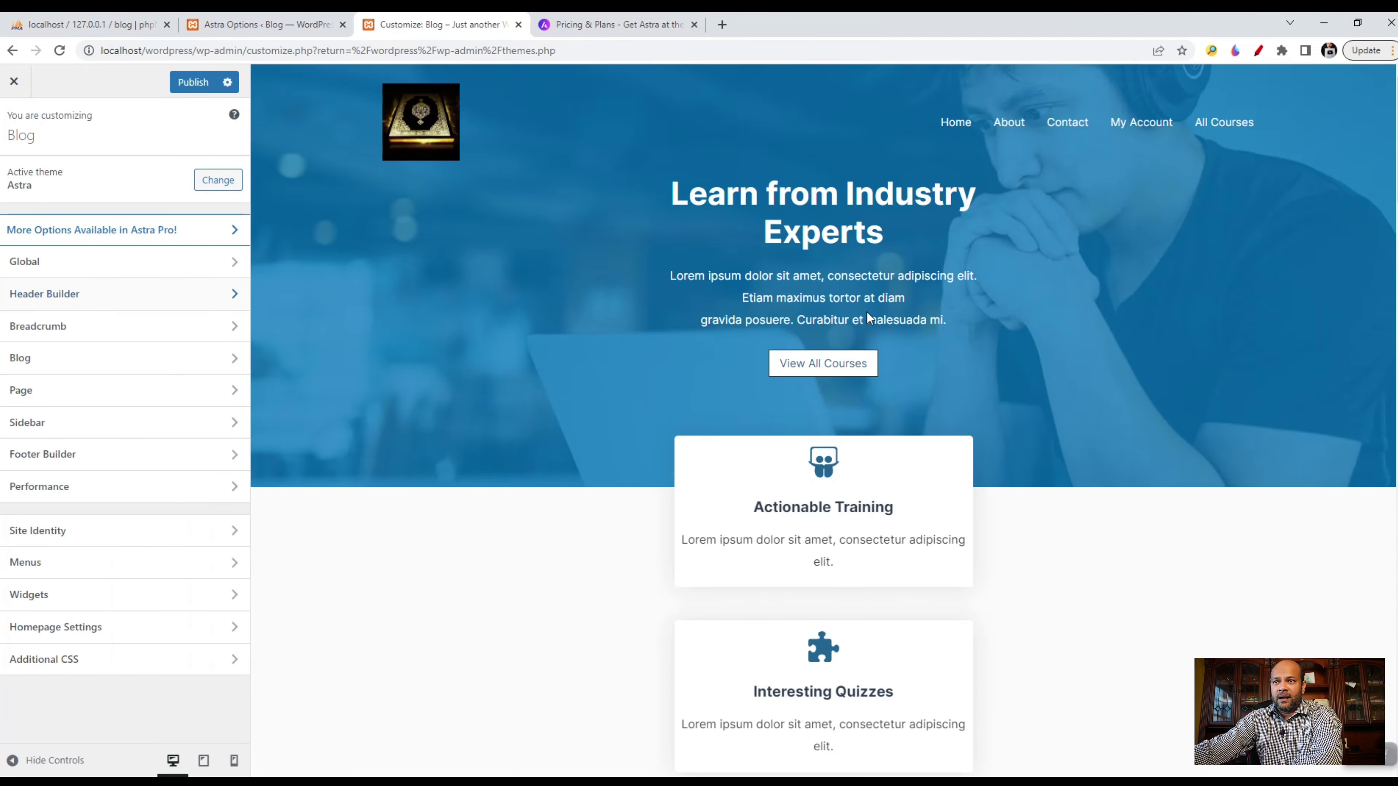